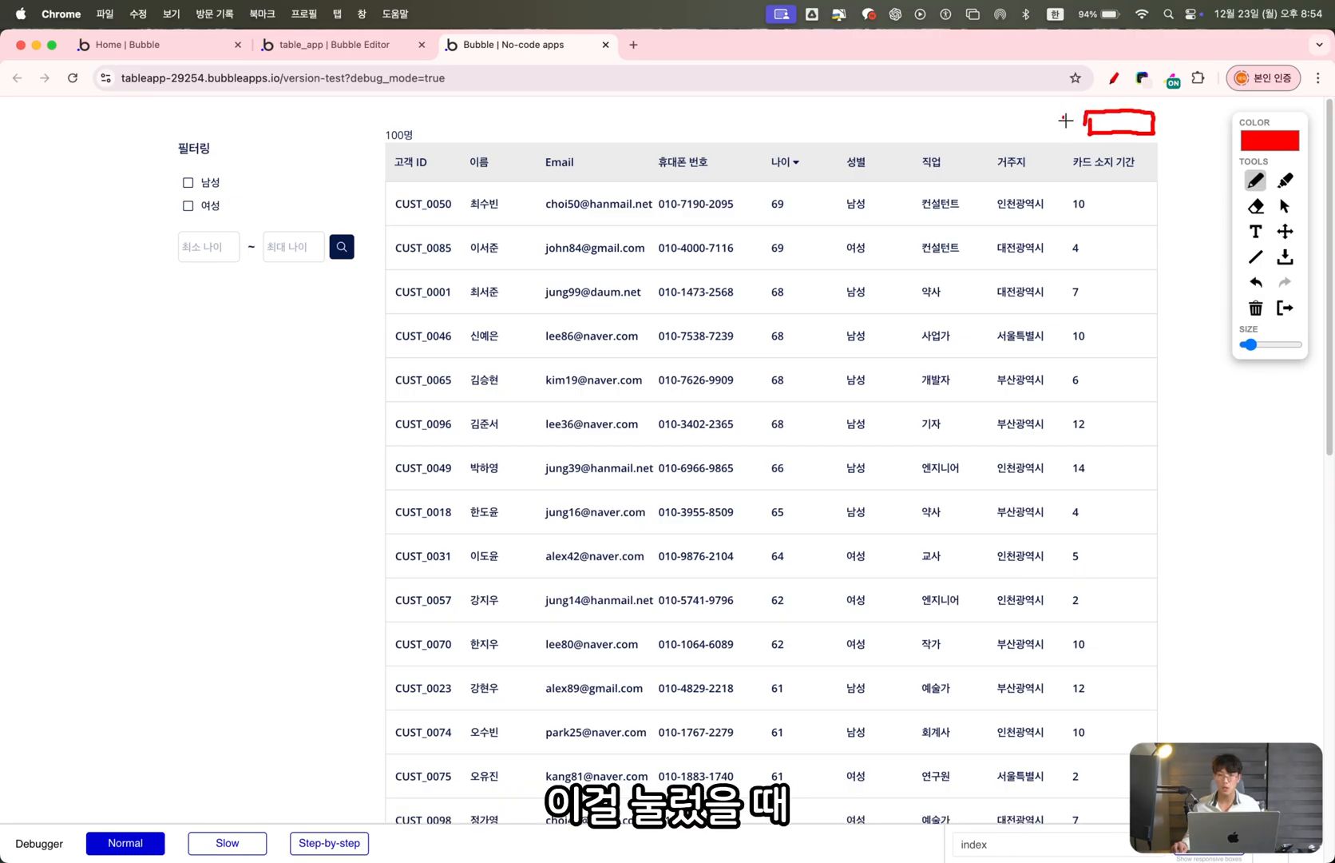
Draw red arrows beside the 나이 and 카드 소지 기간 column headers on the preview page
left_click_drag(805, 158, 826, 177)
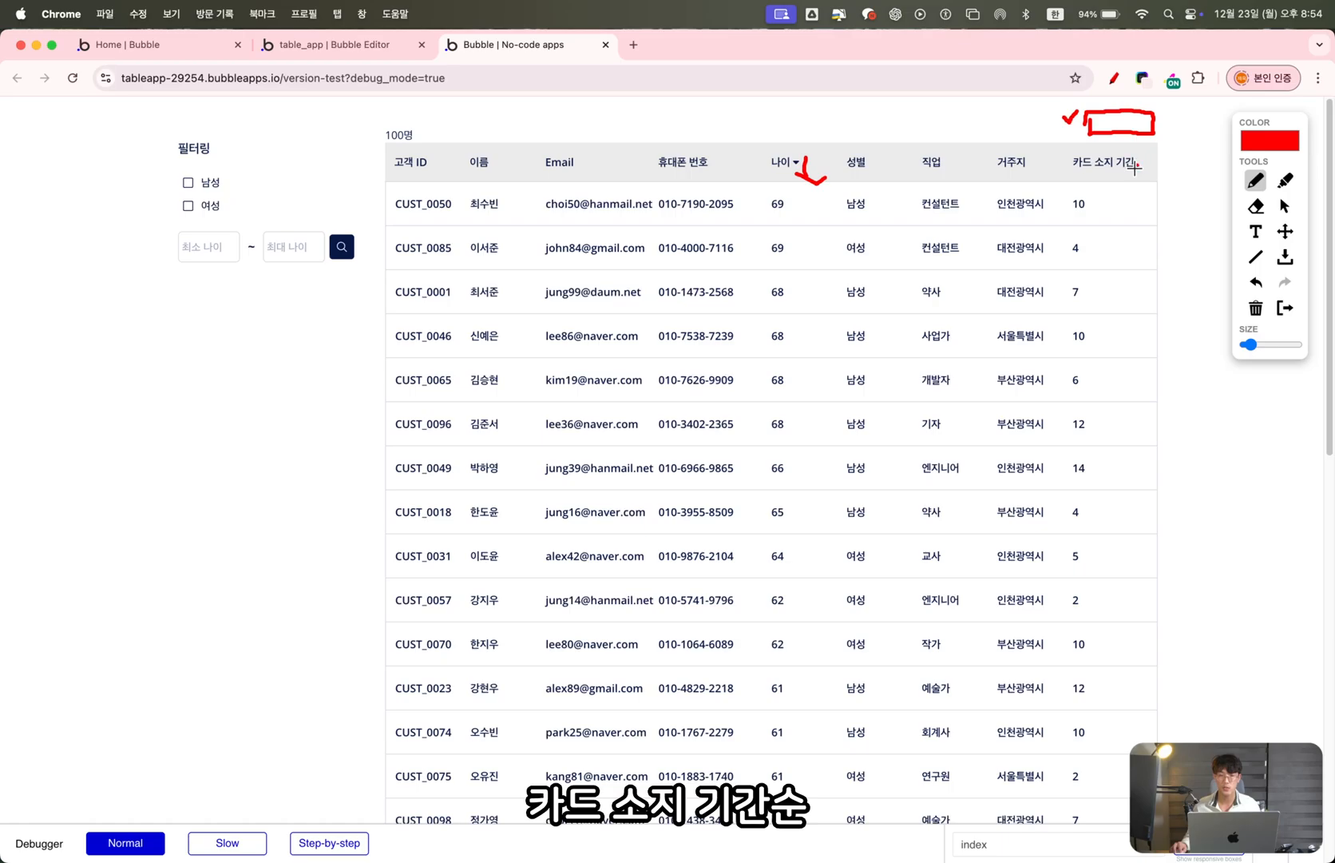
left_click_drag(1134, 170, 1138, 164)
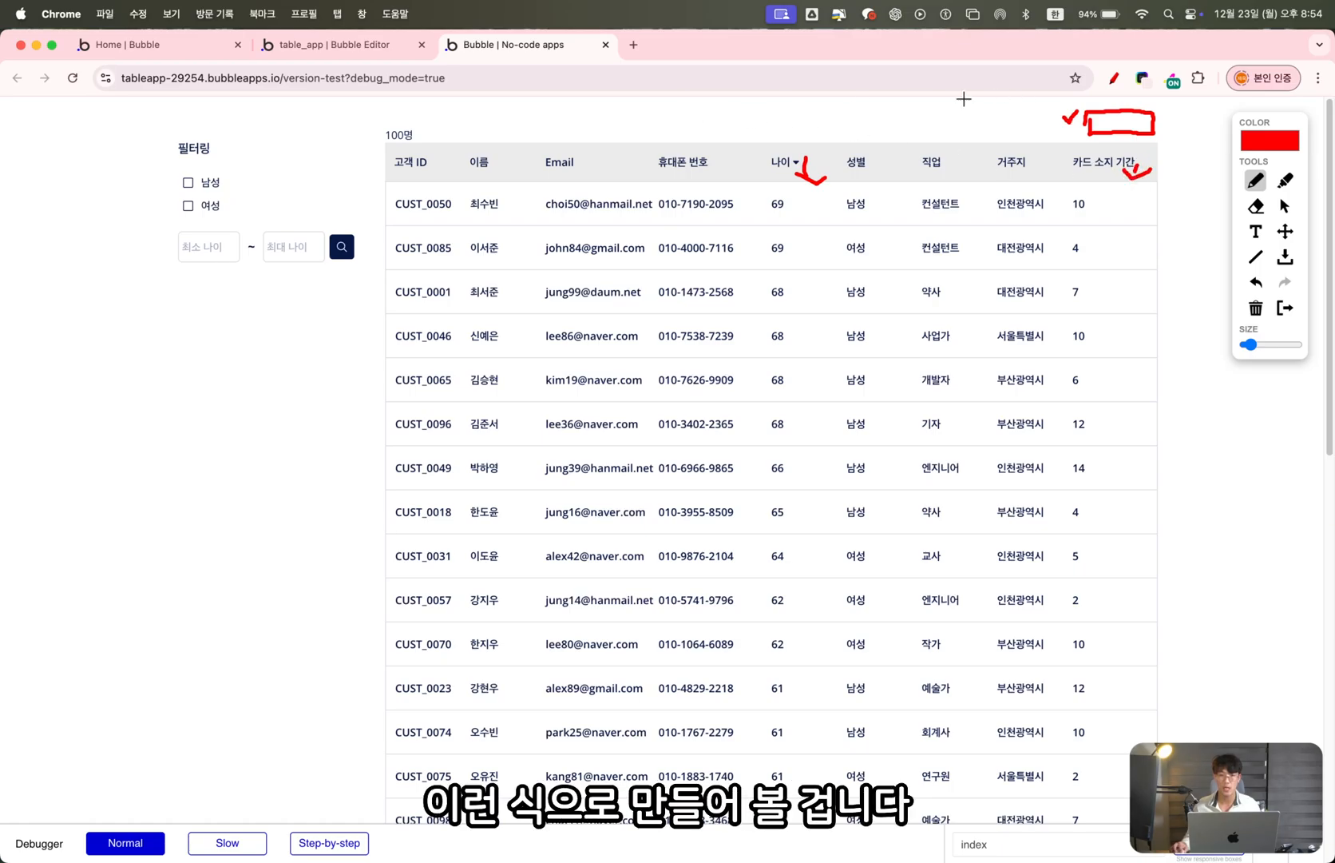
Switch to the Bubble editor tab, add a Group element and place it as the first item inside Group table
left_click(360, 48)
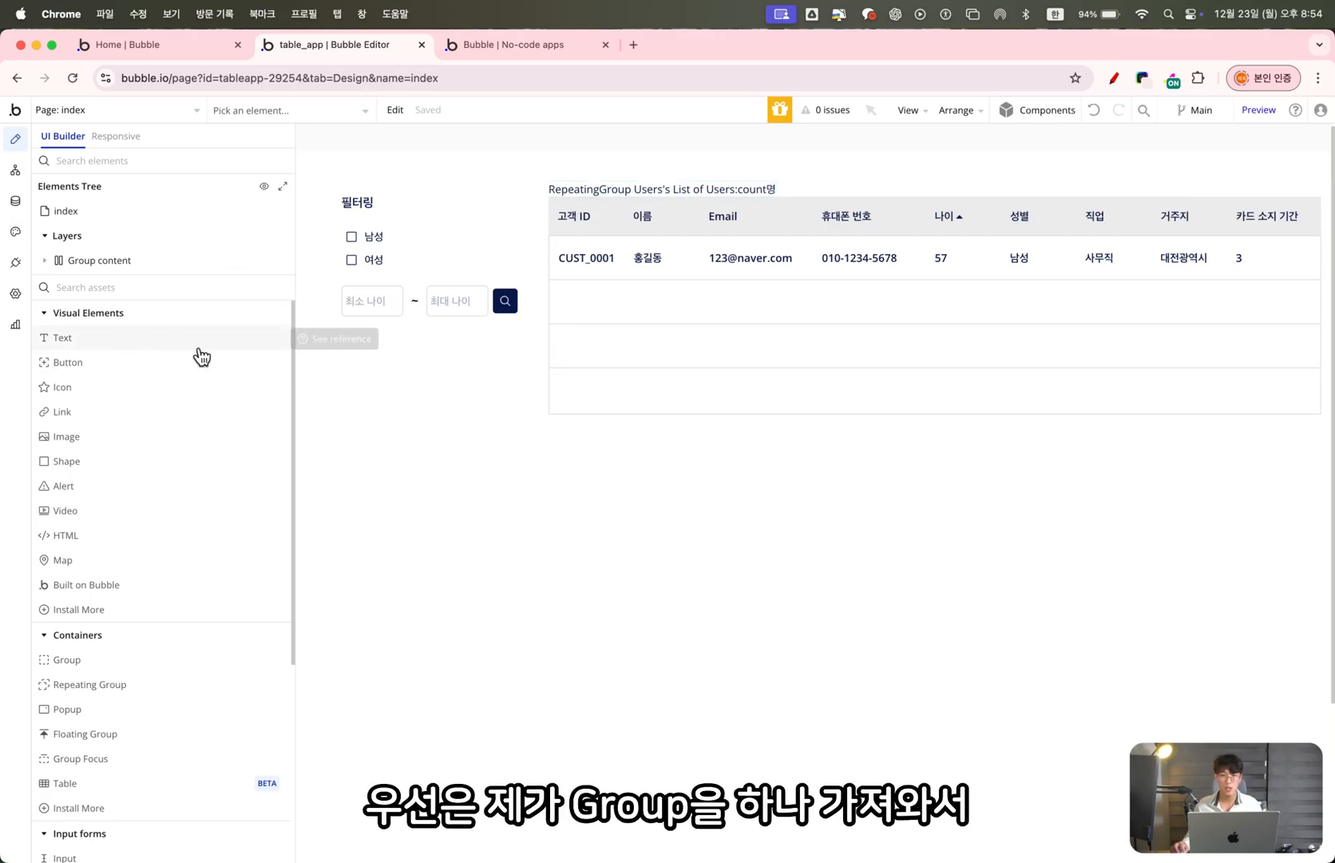
left_click(149, 285)
type("ㅎ")
key("BackSpace")
key("Caps_Lock")
type("gro")
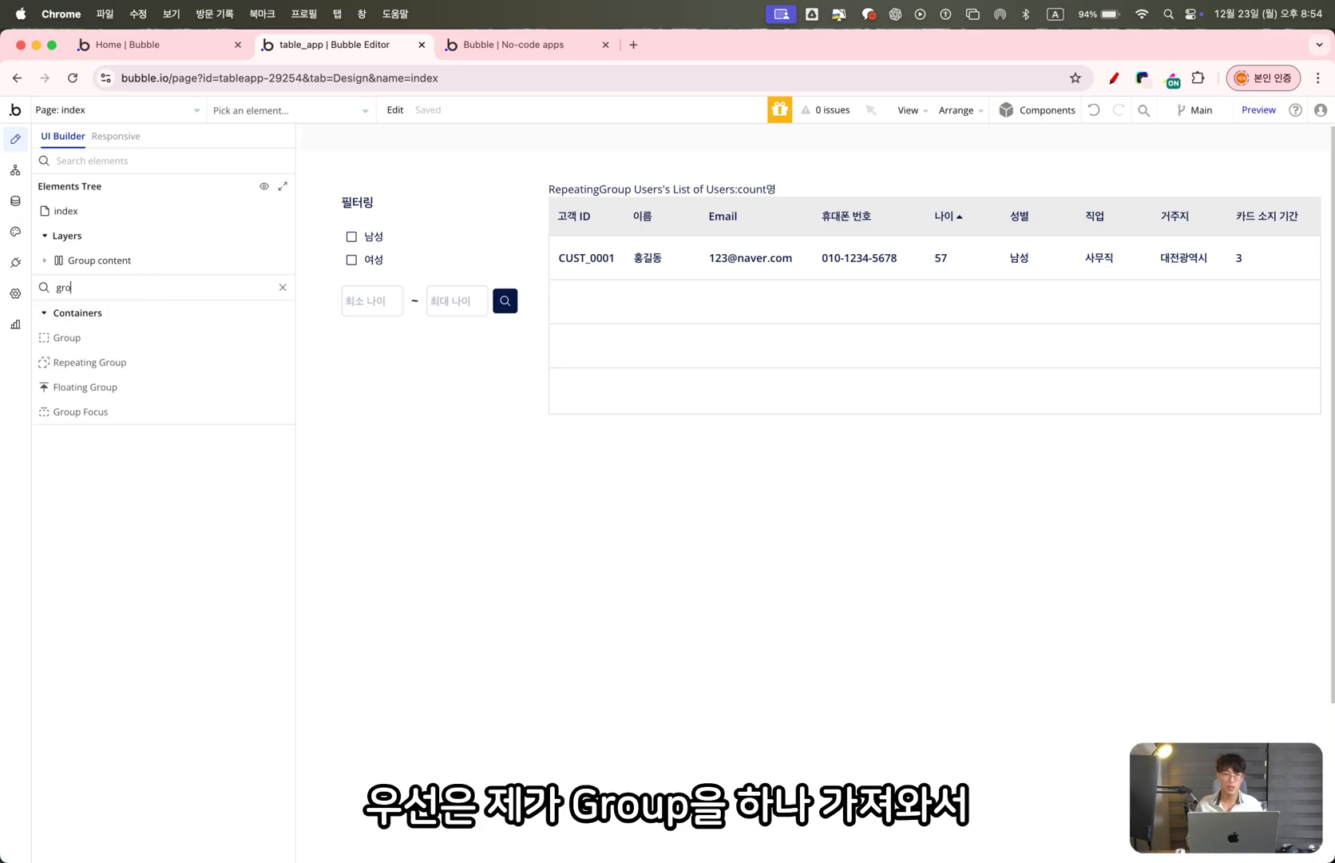
type("up")
left_click(119, 335)
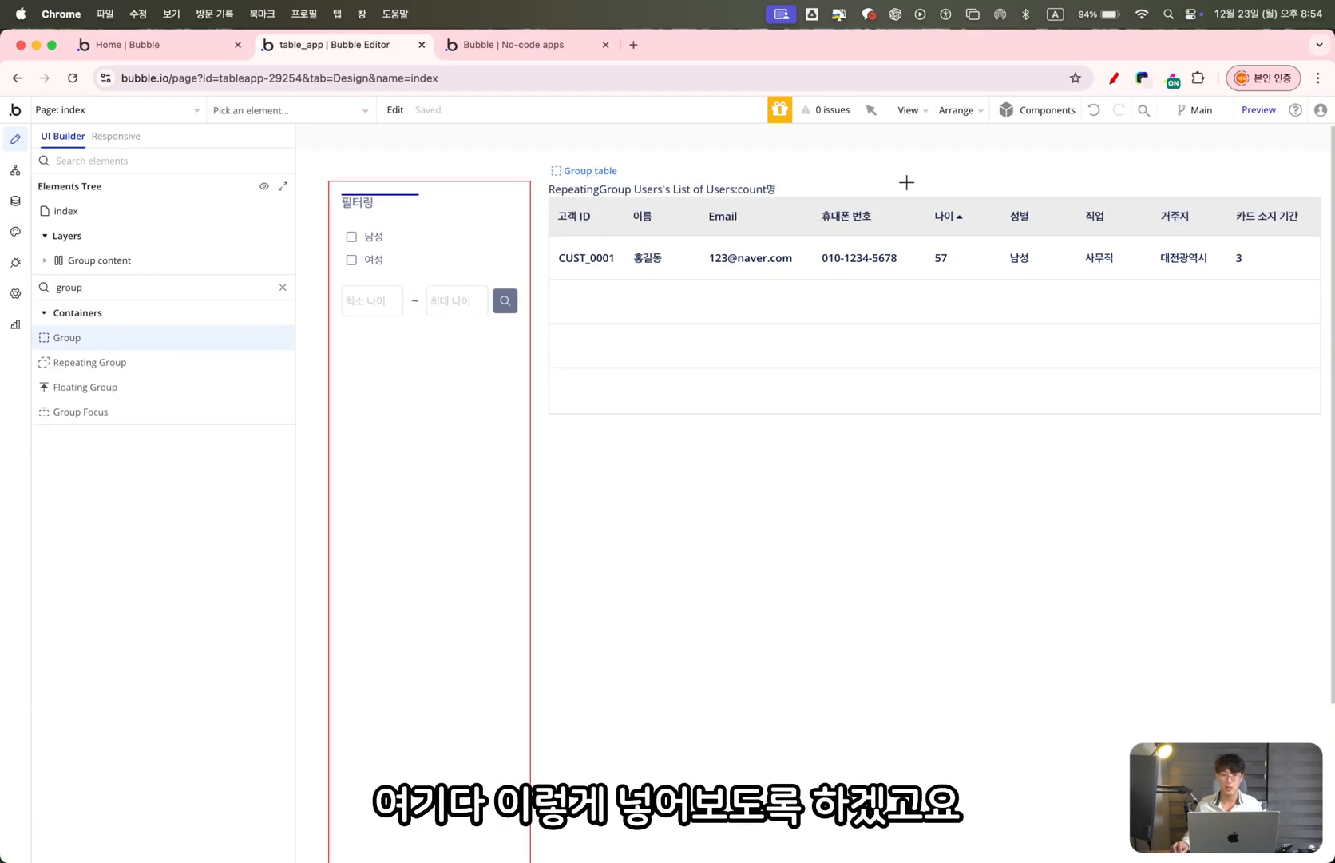
left_click(854, 183)
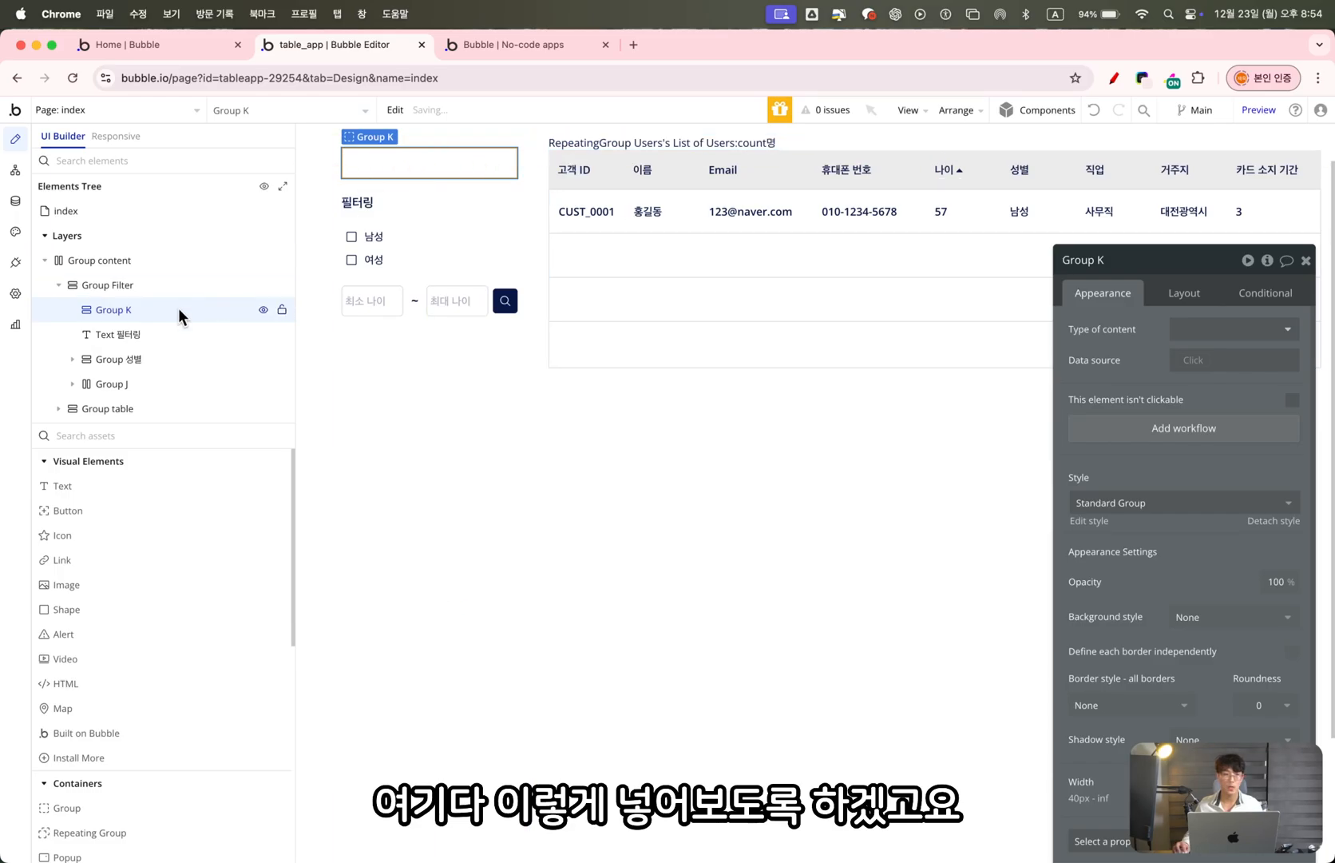
left_click_drag(168, 308, 196, 405)
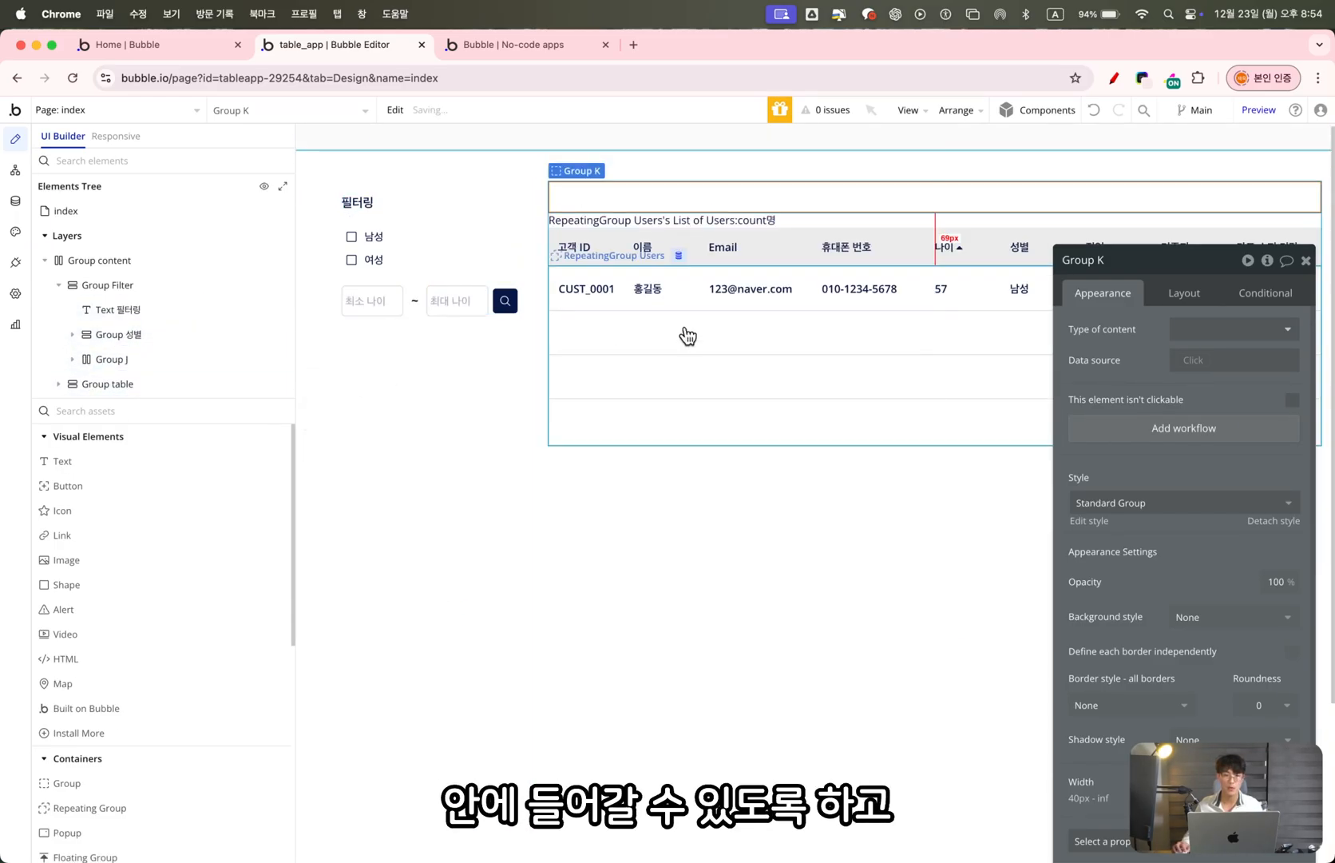
Rename the new group above the table as "Group sorting"
left_click_drag(1096, 348, 1002, 352)
left_click(1051, 263)
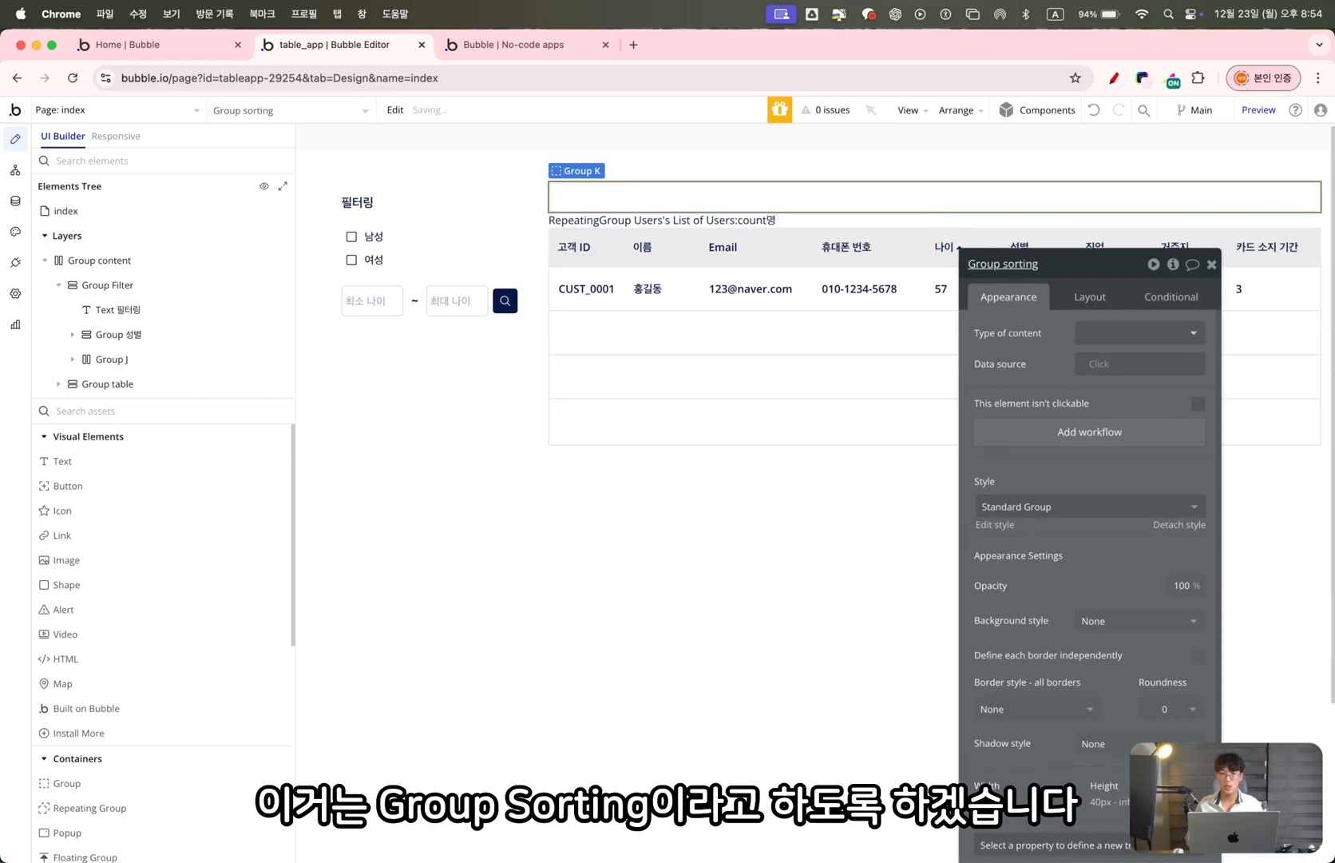
left_click_drag(1039, 355, 1027, 343)
Set Group sorting's maximum width to 120 px and its minimum height to 32 px
left_click(1083, 289)
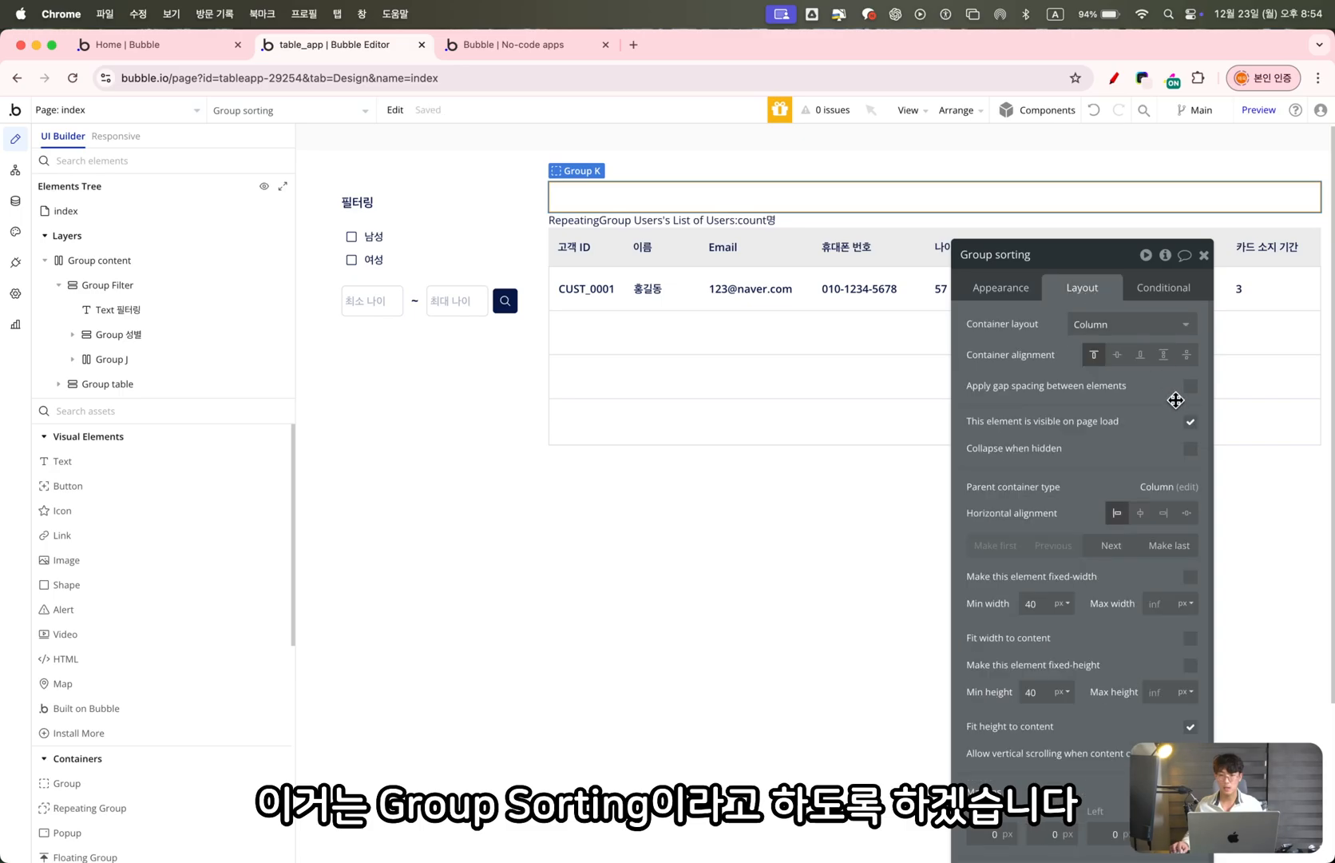
mouse_move(1127, 393)
left_mouse_down()
mouse_move(1115, 366)
mouse_move(1114, 405)
left_mouse_up()
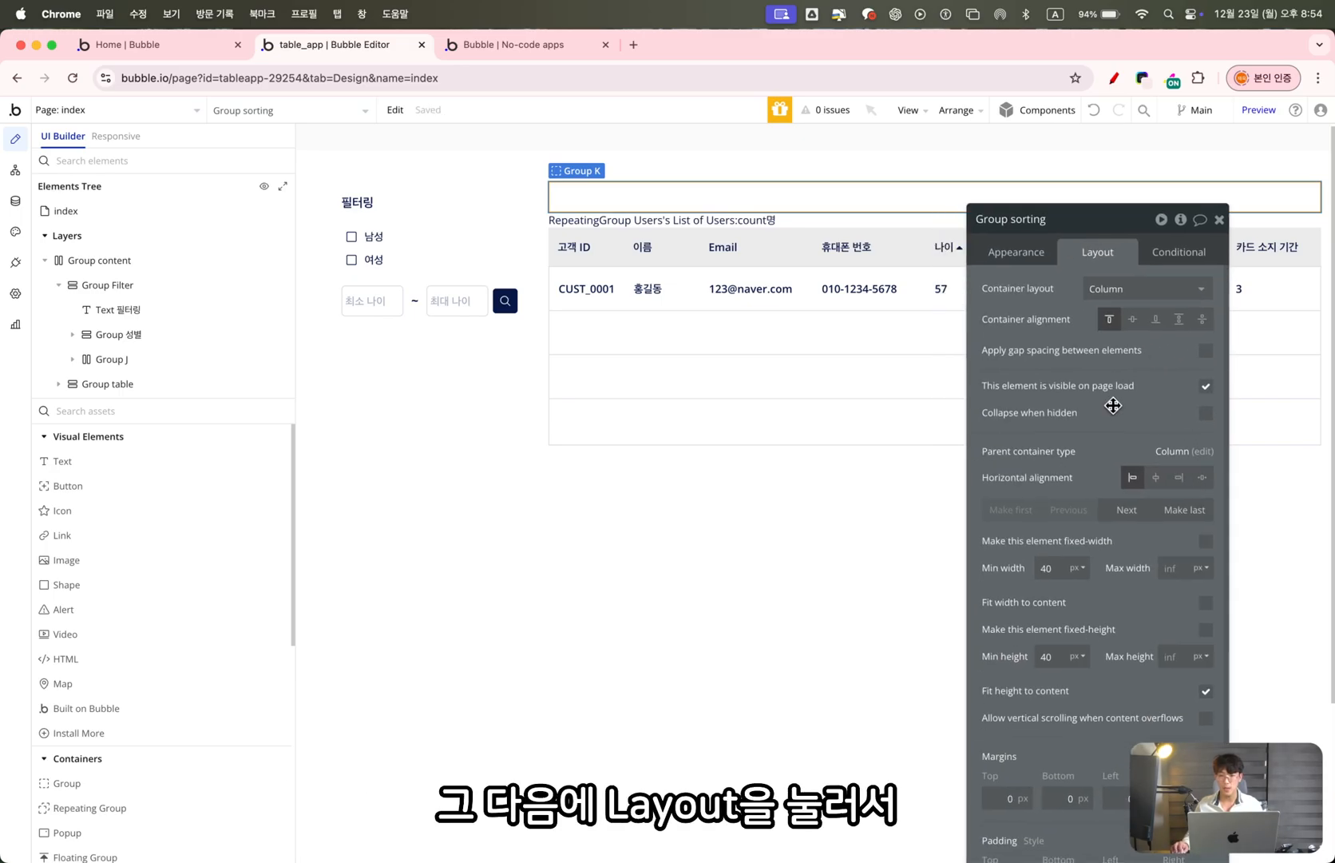
scroll(1167, 681, "down", 1)
left_click(1174, 557)
type("120")
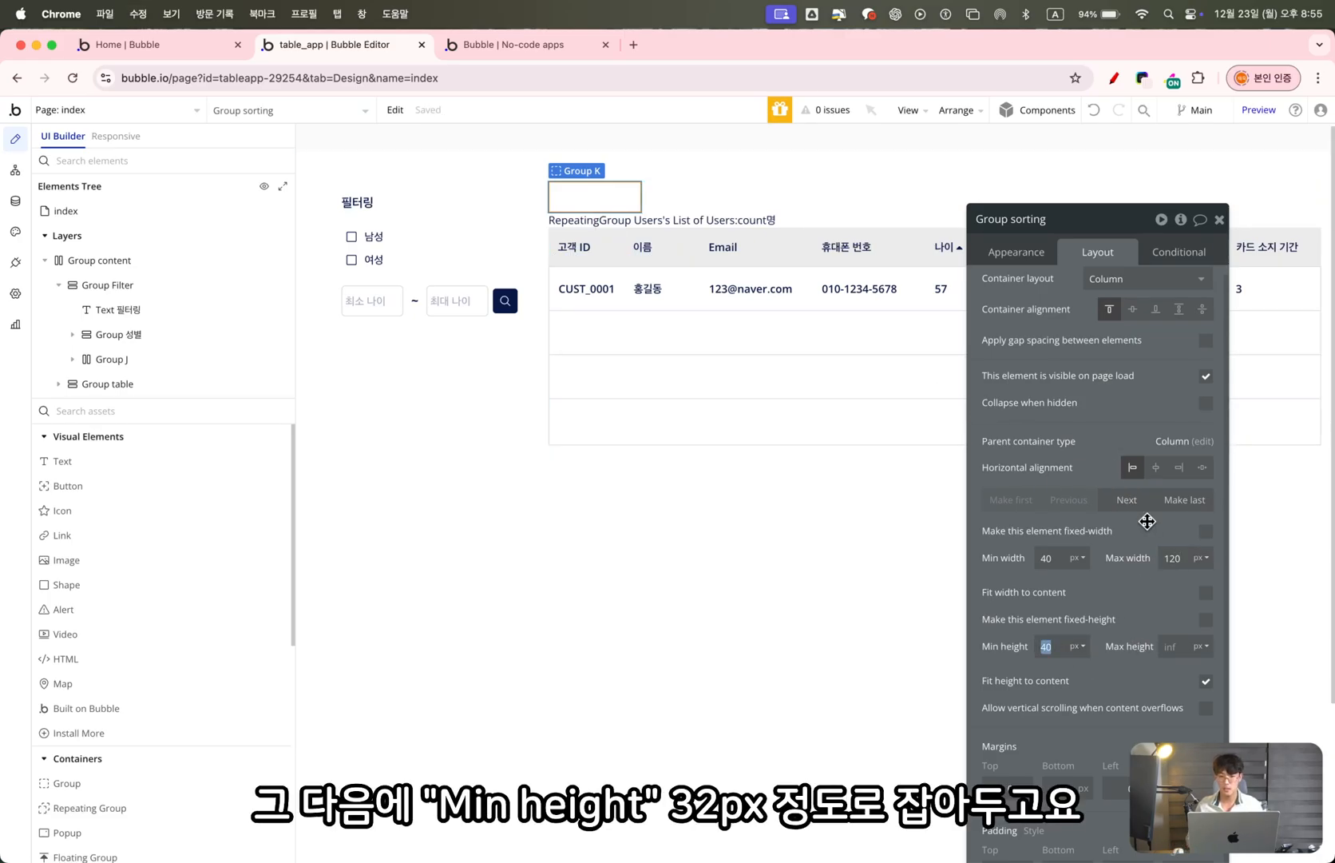
type("32")
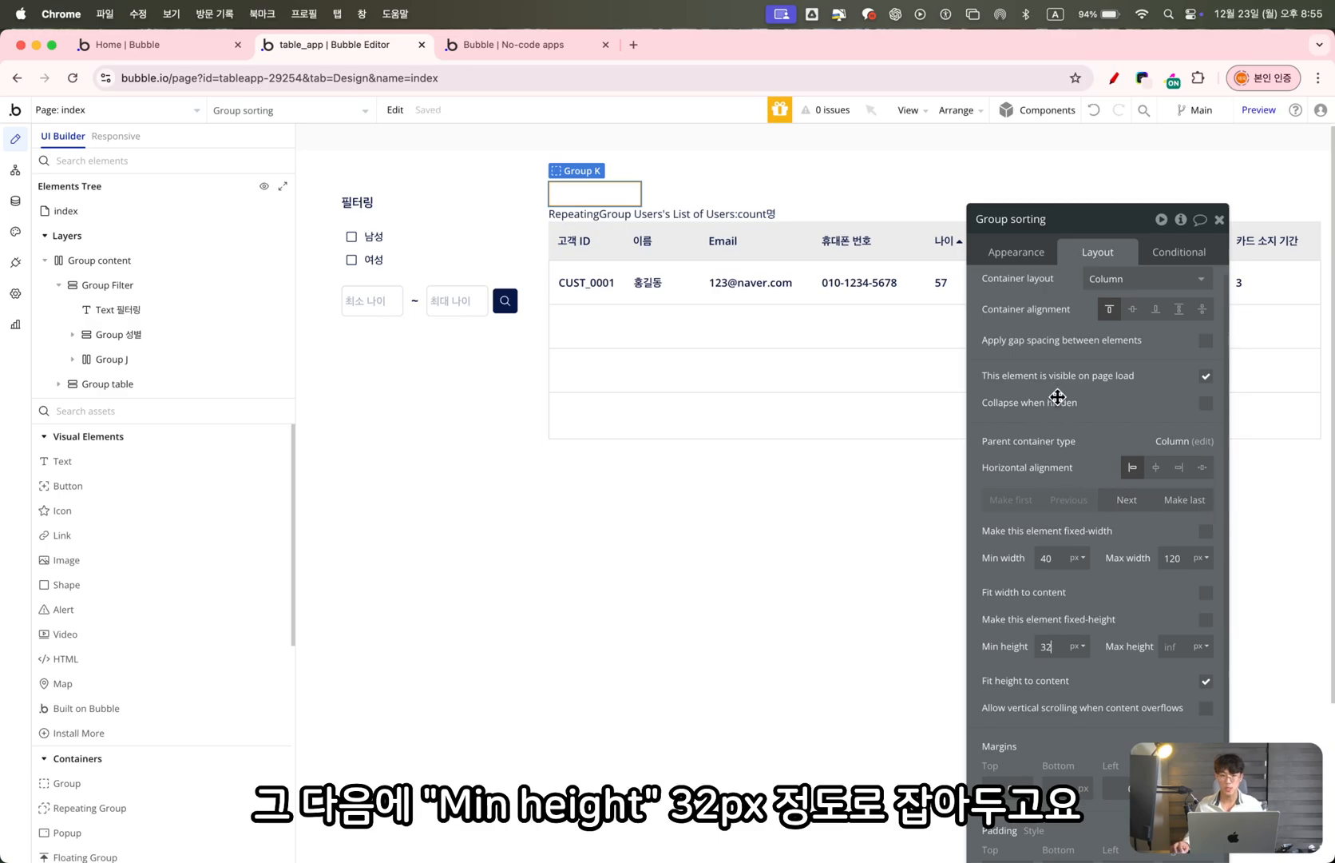
Set Group sorting's padding to 4 px top and bottom and 6 px left and right
scroll(1056, 394, "down", 3)
left_click(1004, 796)
key("super+a")
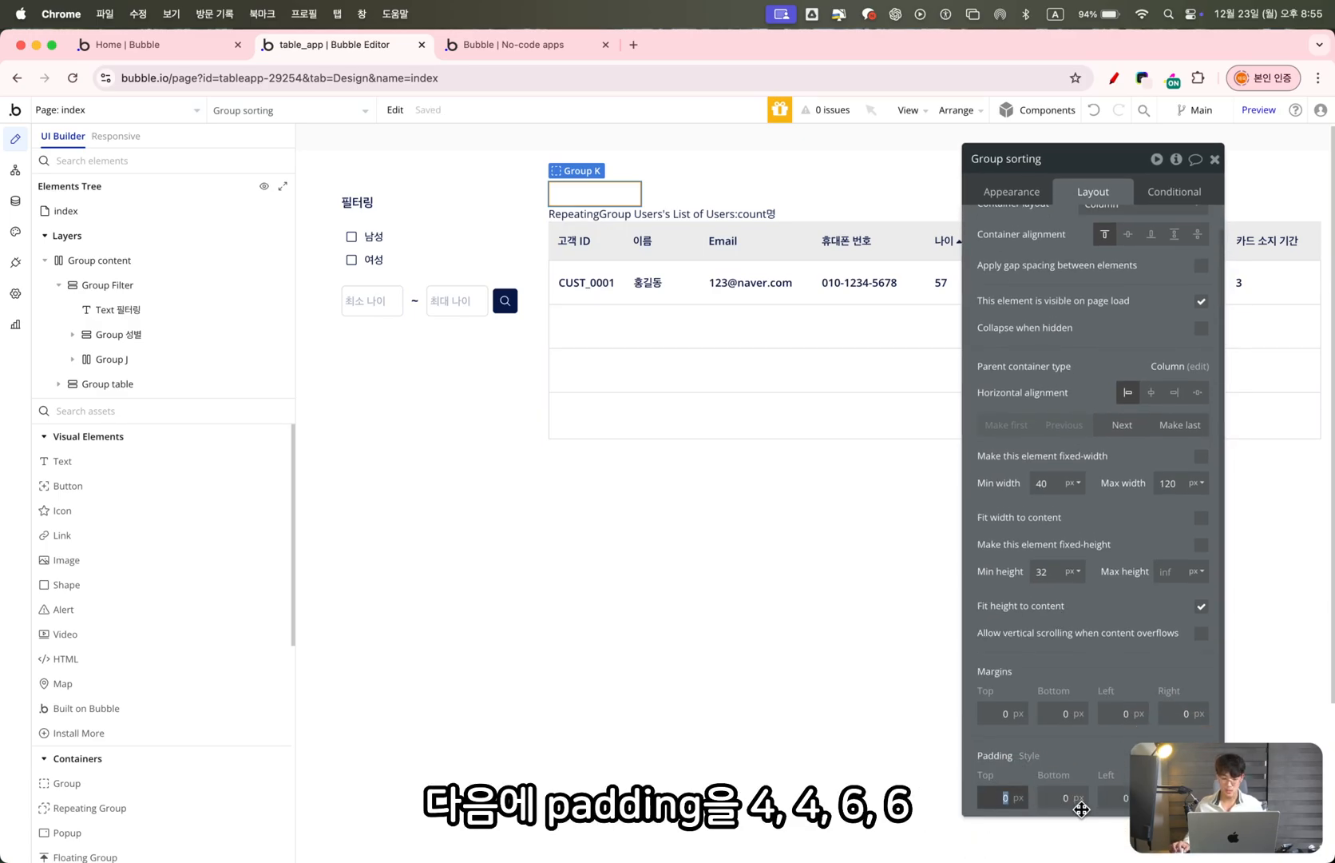
type("4")
key("Tab")
type("4")
key("Tab")
type("6")
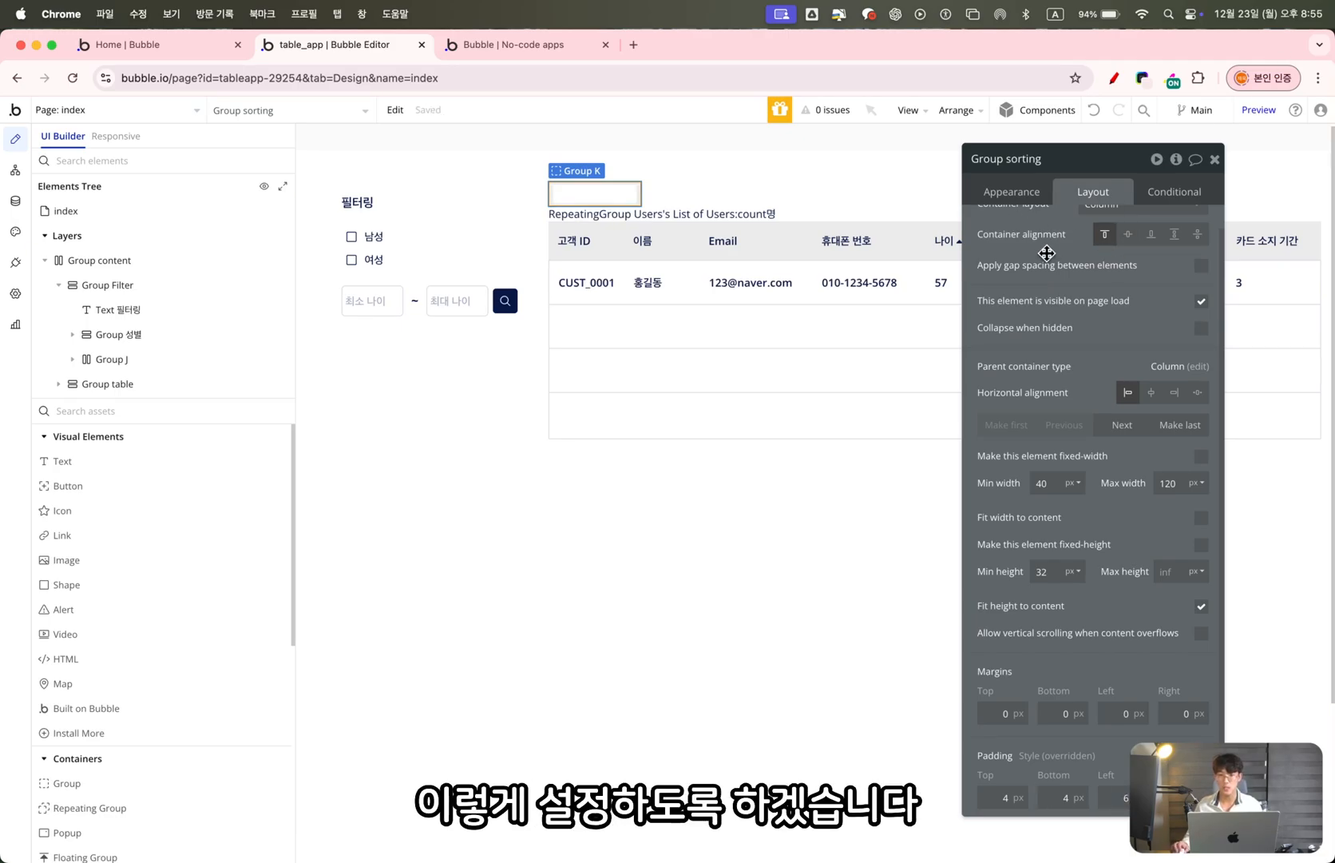
Change Group sorting's container layout to Row
scroll(1046, 253, "up", 1)
left_click(1118, 229)
left_click(1138, 302)
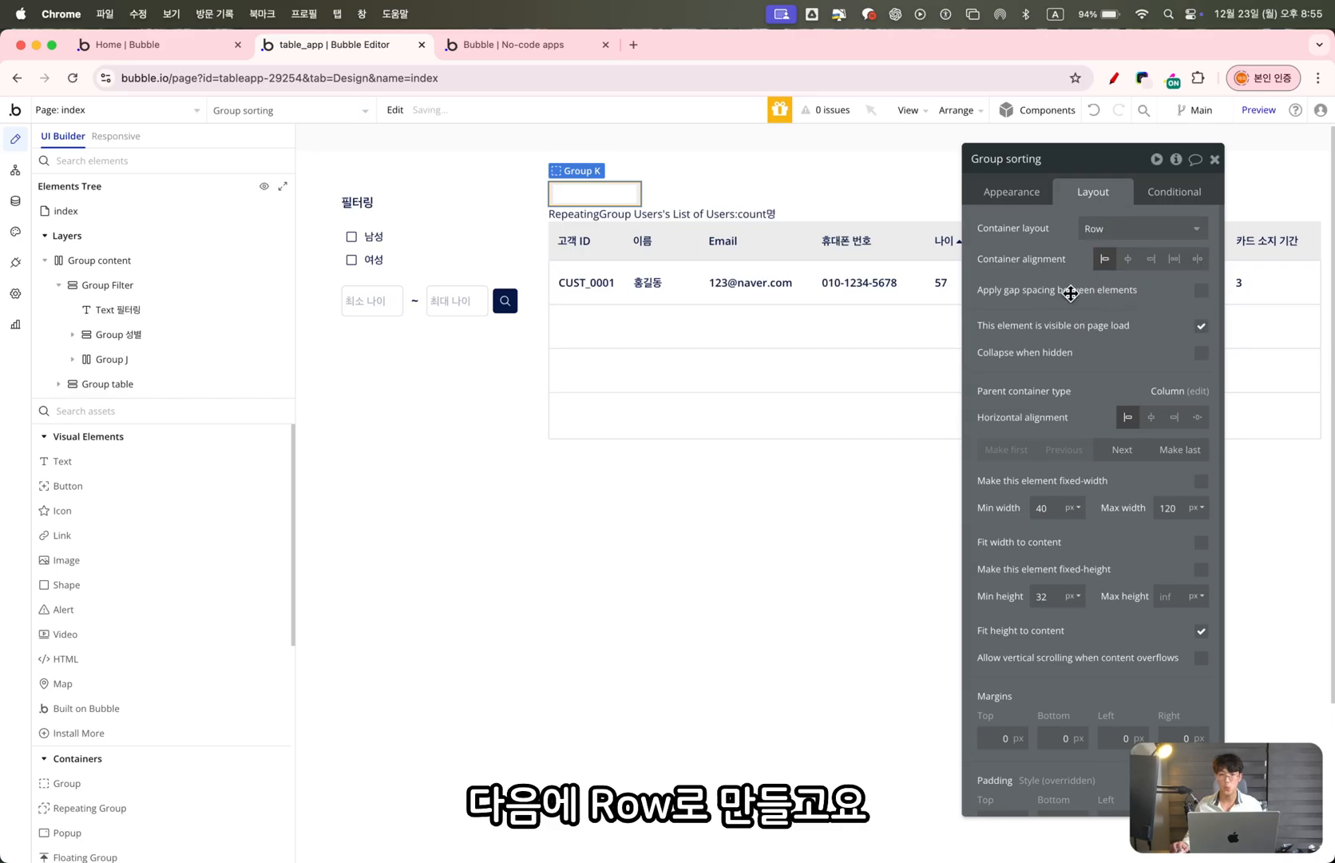
Add a Text element inside Group sorting with the content "인기순"
left_click(164, 463)
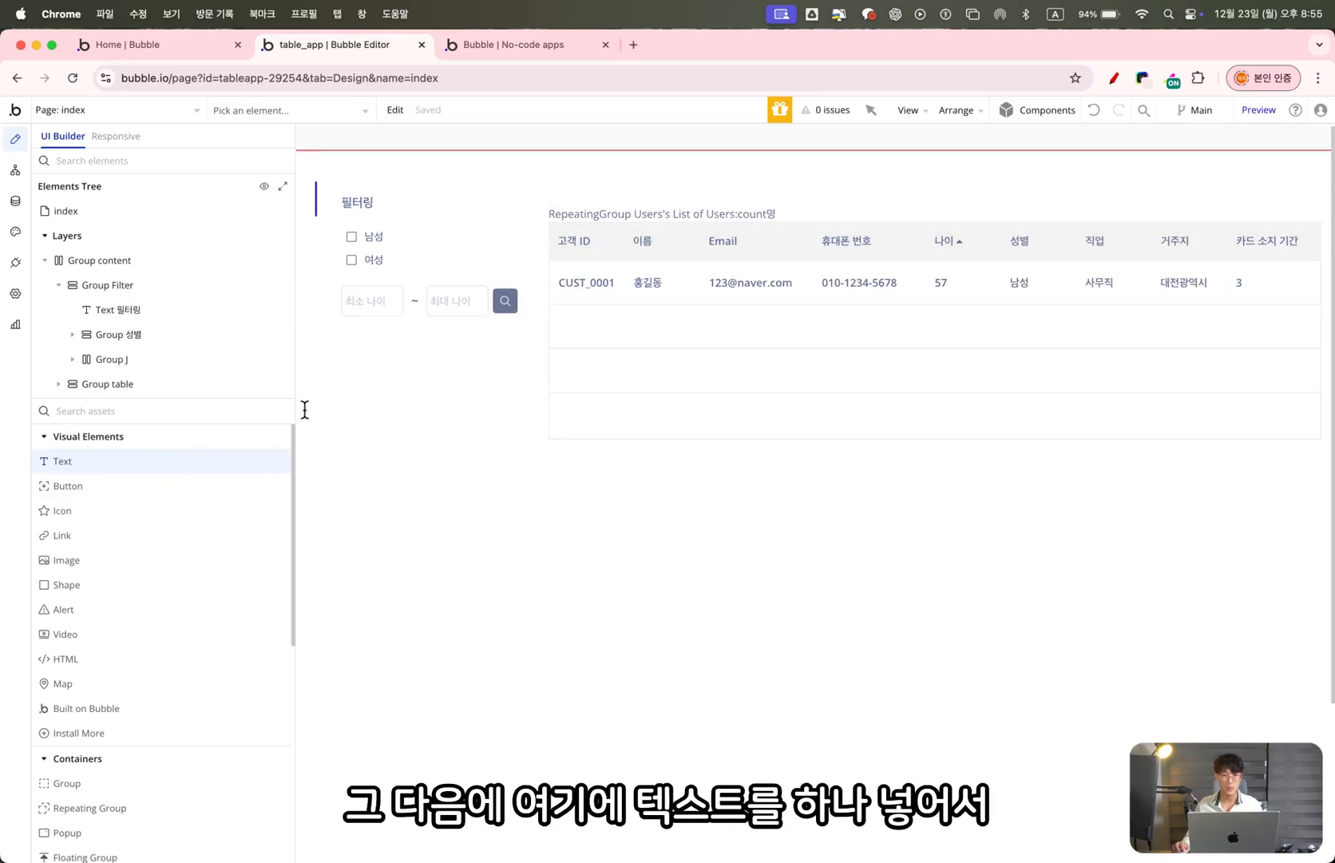
left_click(559, 192)
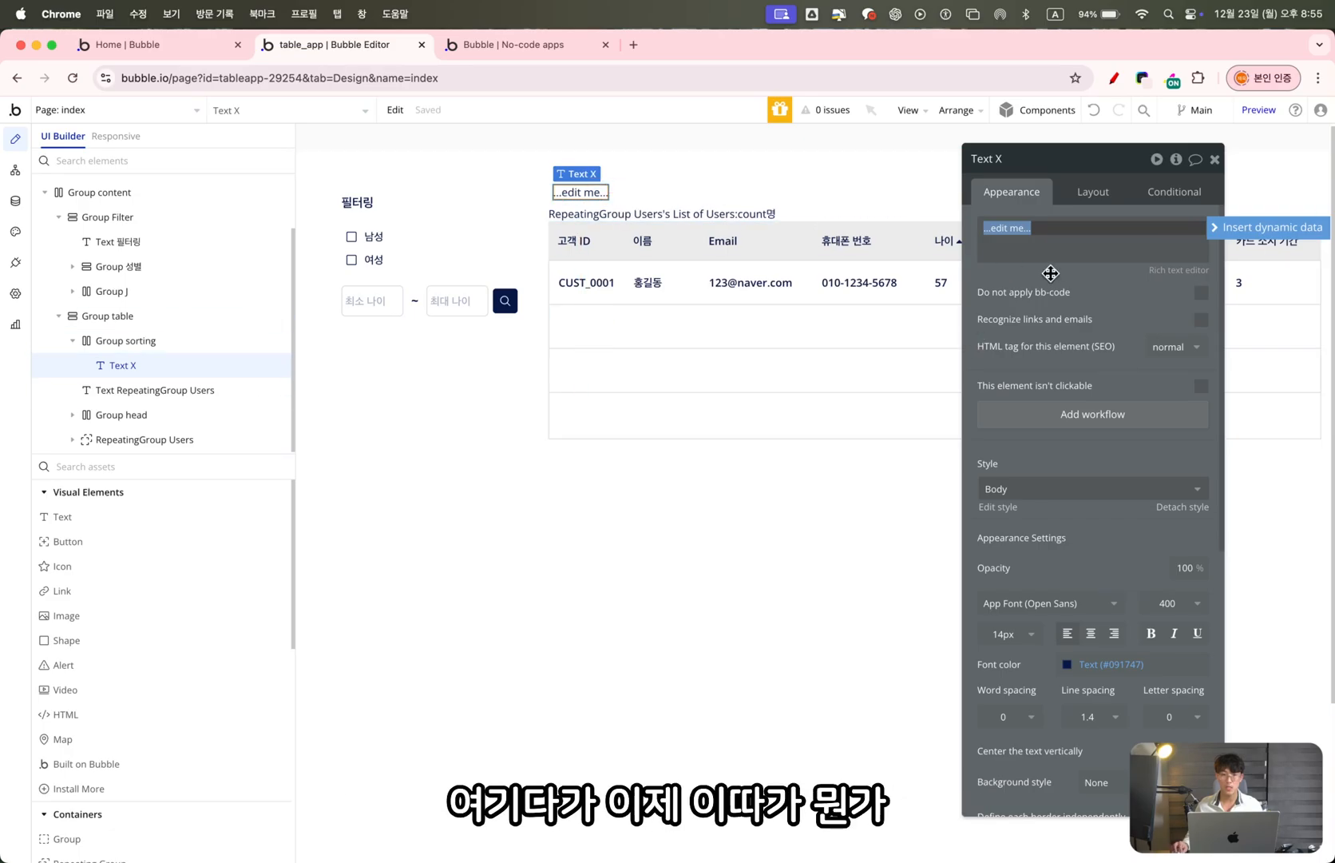
left_click(1029, 242)
key("super+a")
type("dls")
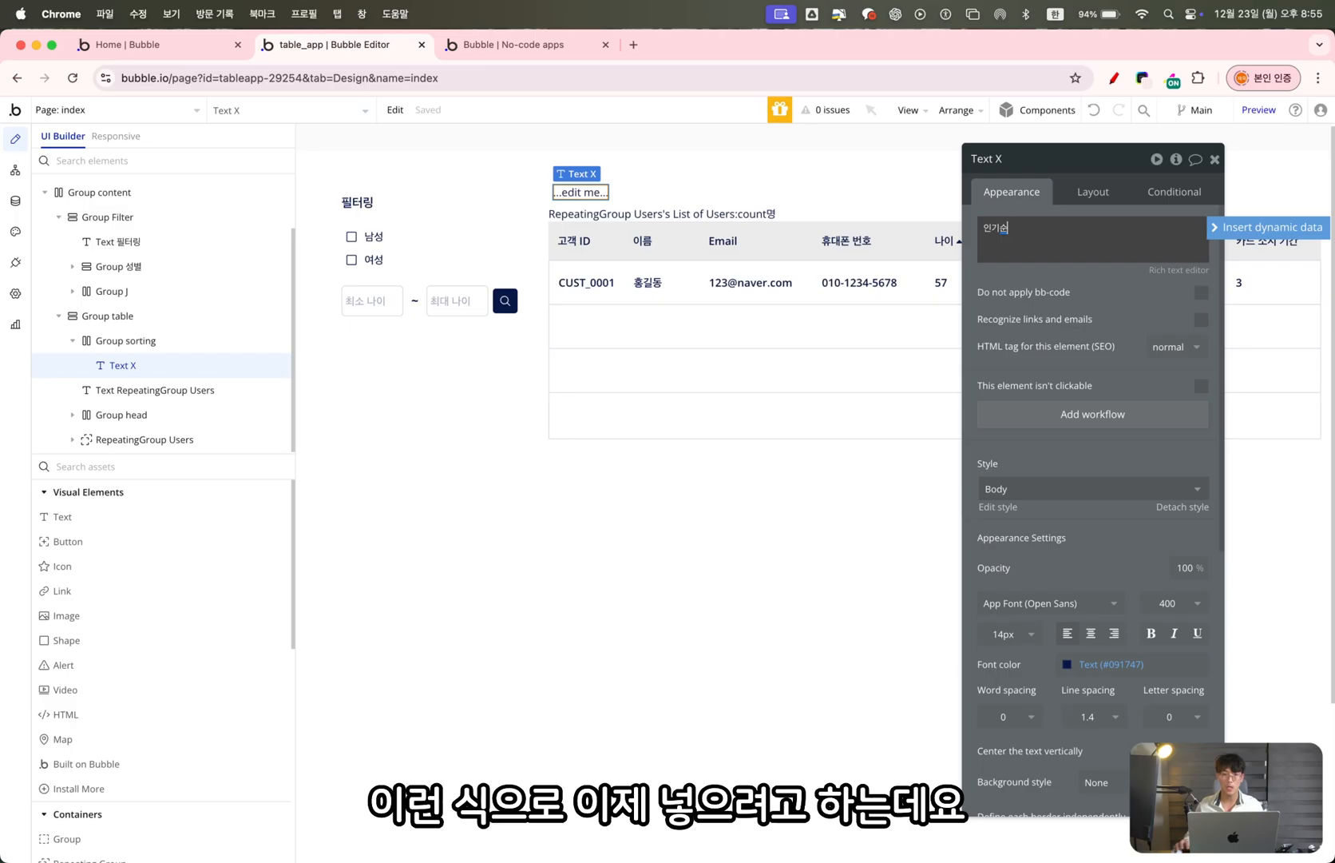
type("기순")
left_click(614, 196)
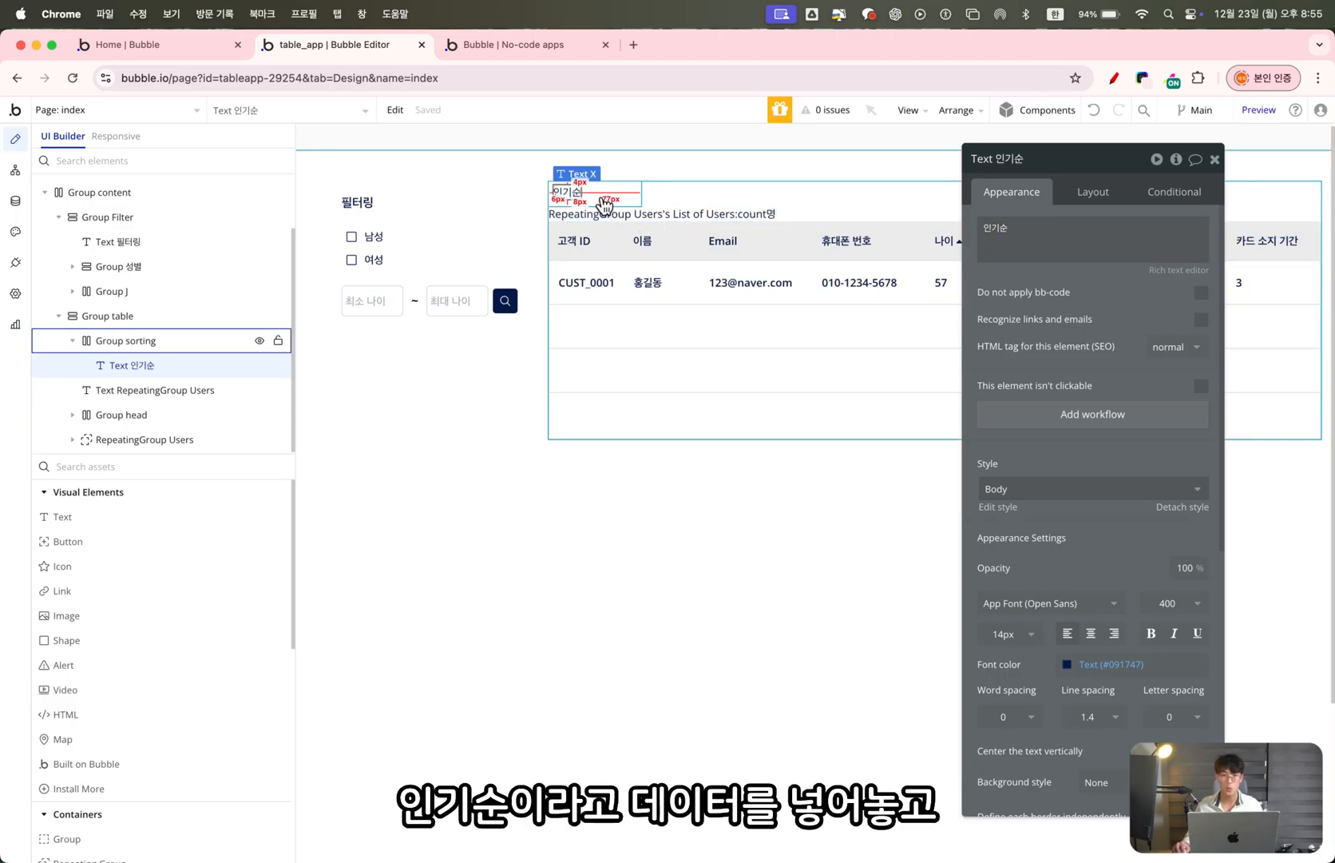
left_click(605, 206)
left_click(569, 192)
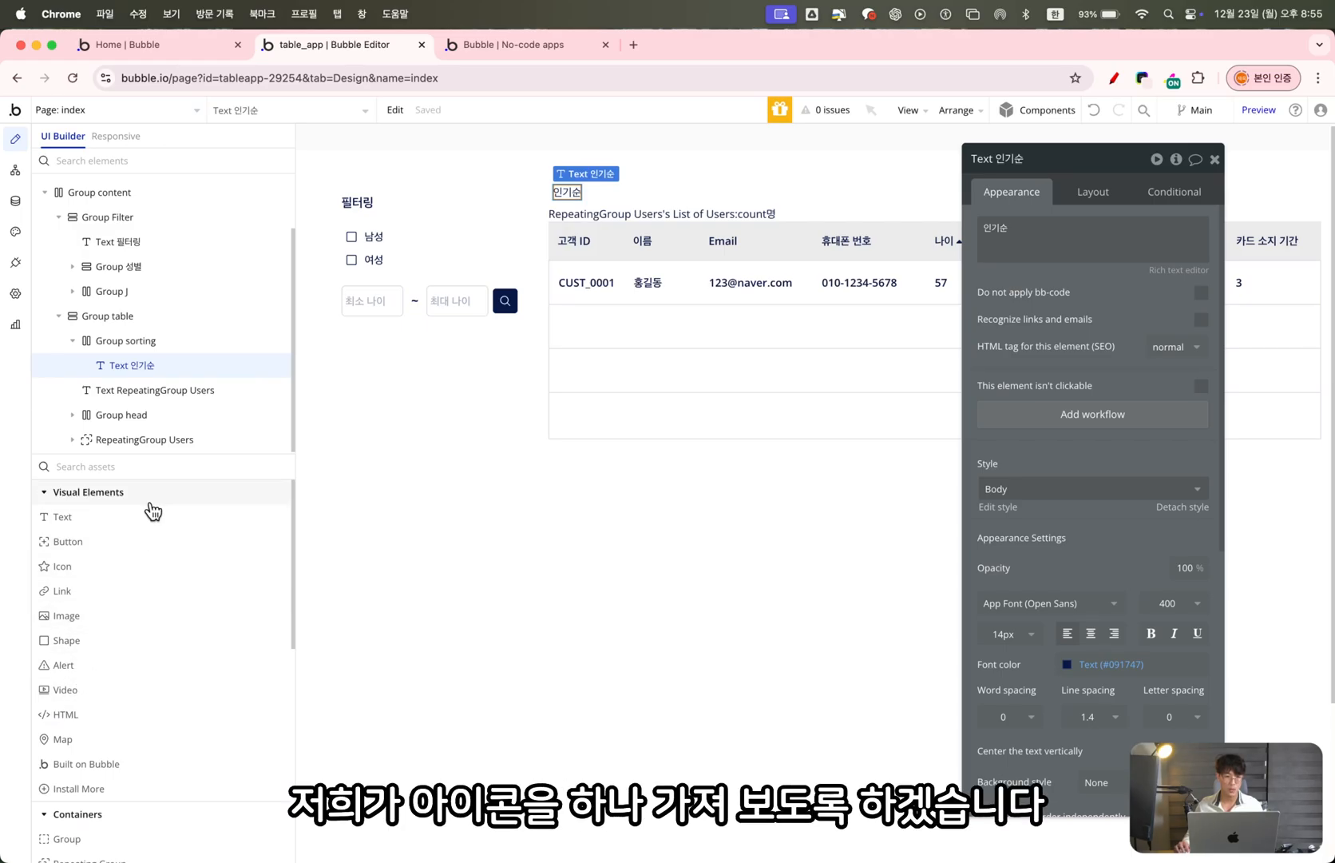
Add an Icon element after the 인기순 text and set its symbol to Chevron-down
left_click(160, 474)
type("icon")
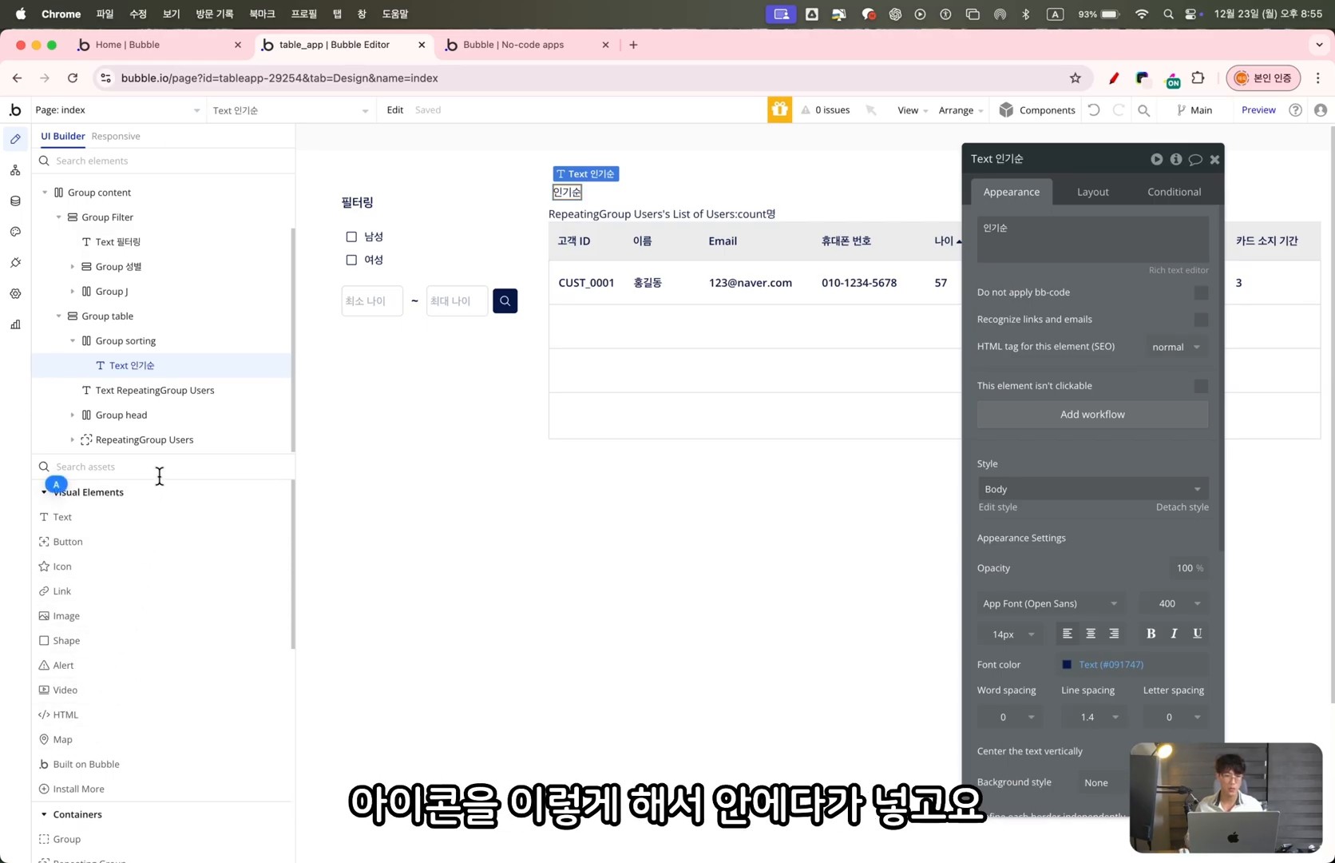
left_click(104, 521)
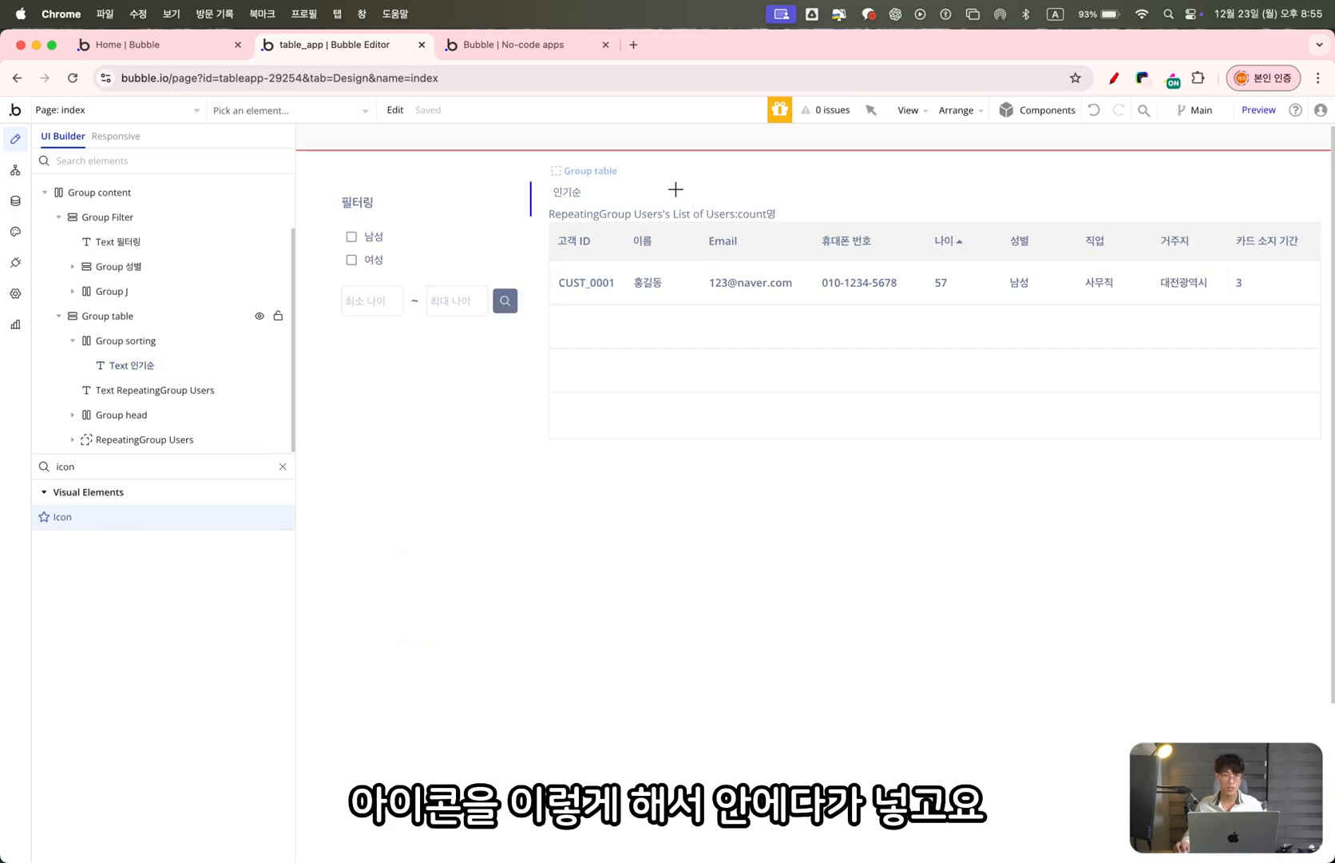
left_click(608, 193)
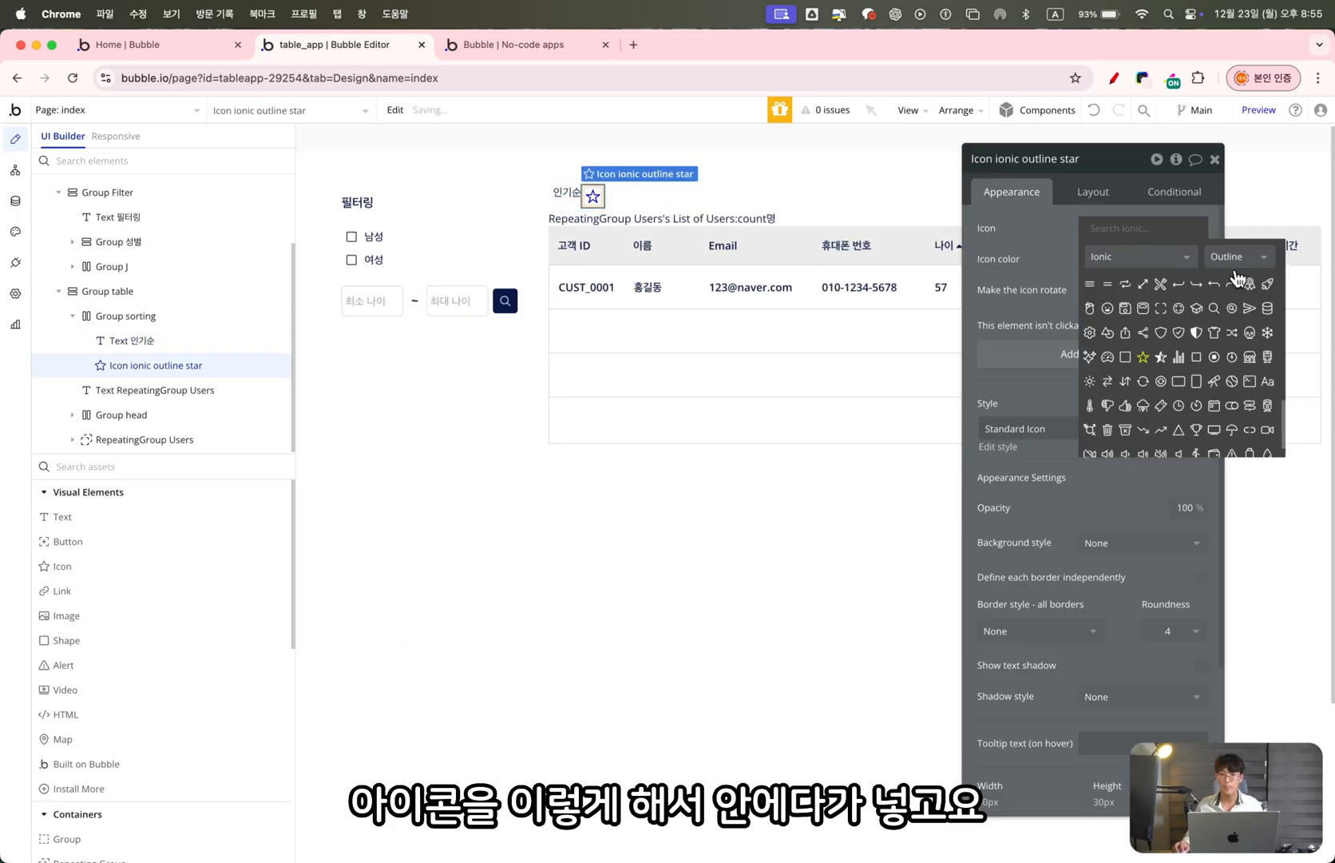
type("down")
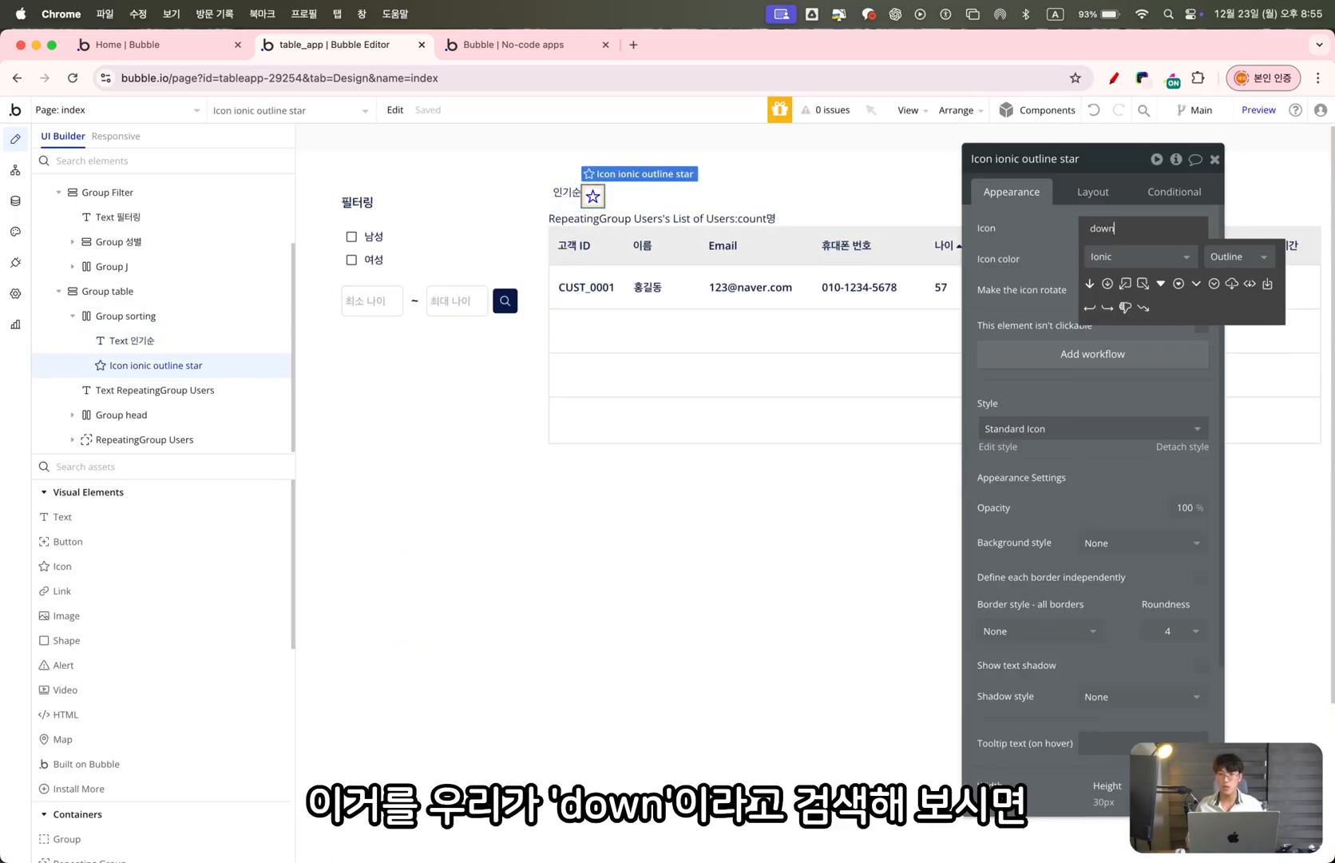
left_click(1196, 284)
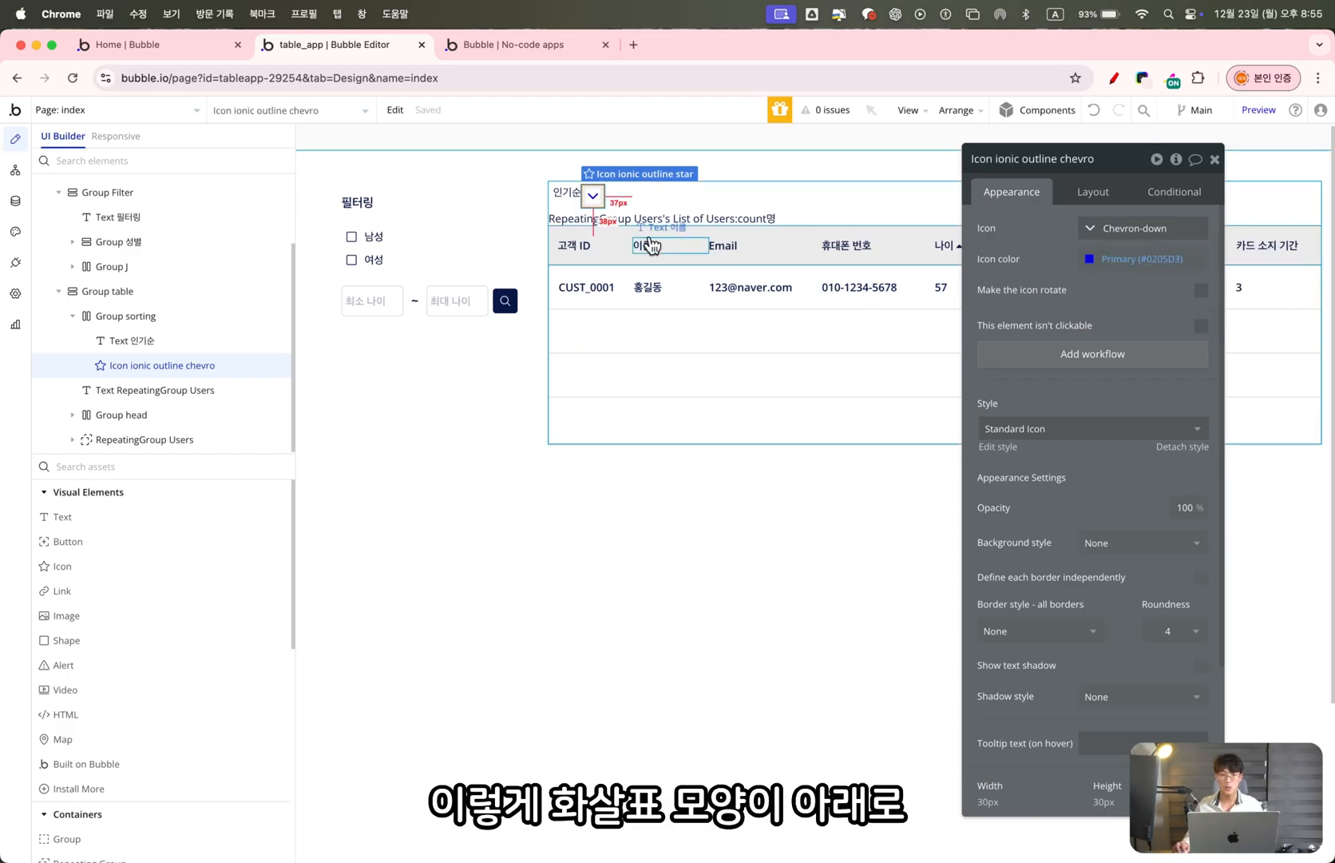
Set the chevron icon's color to Text (#091747) and its fixed width and height to 22 px each
left_click(1089, 259)
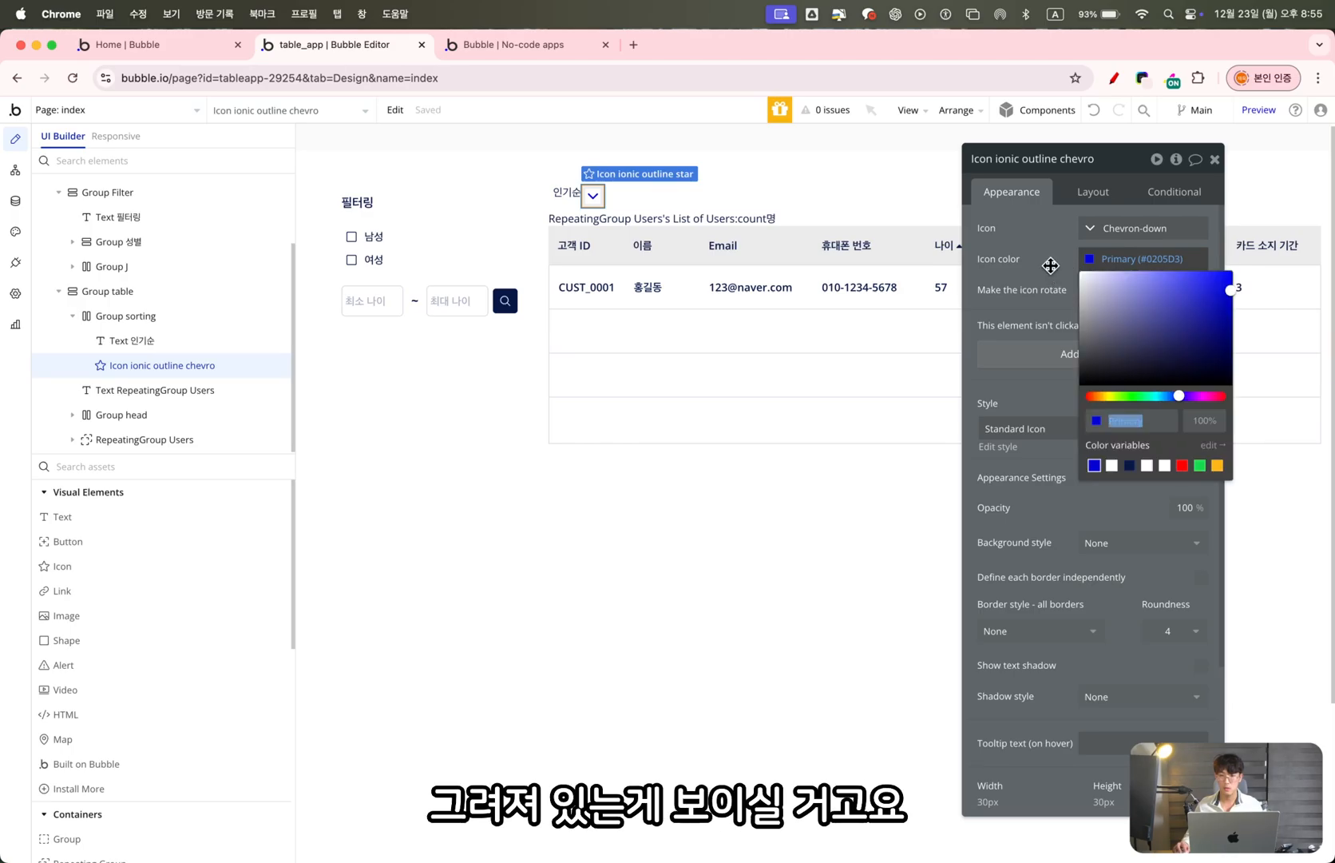
left_click(1127, 466)
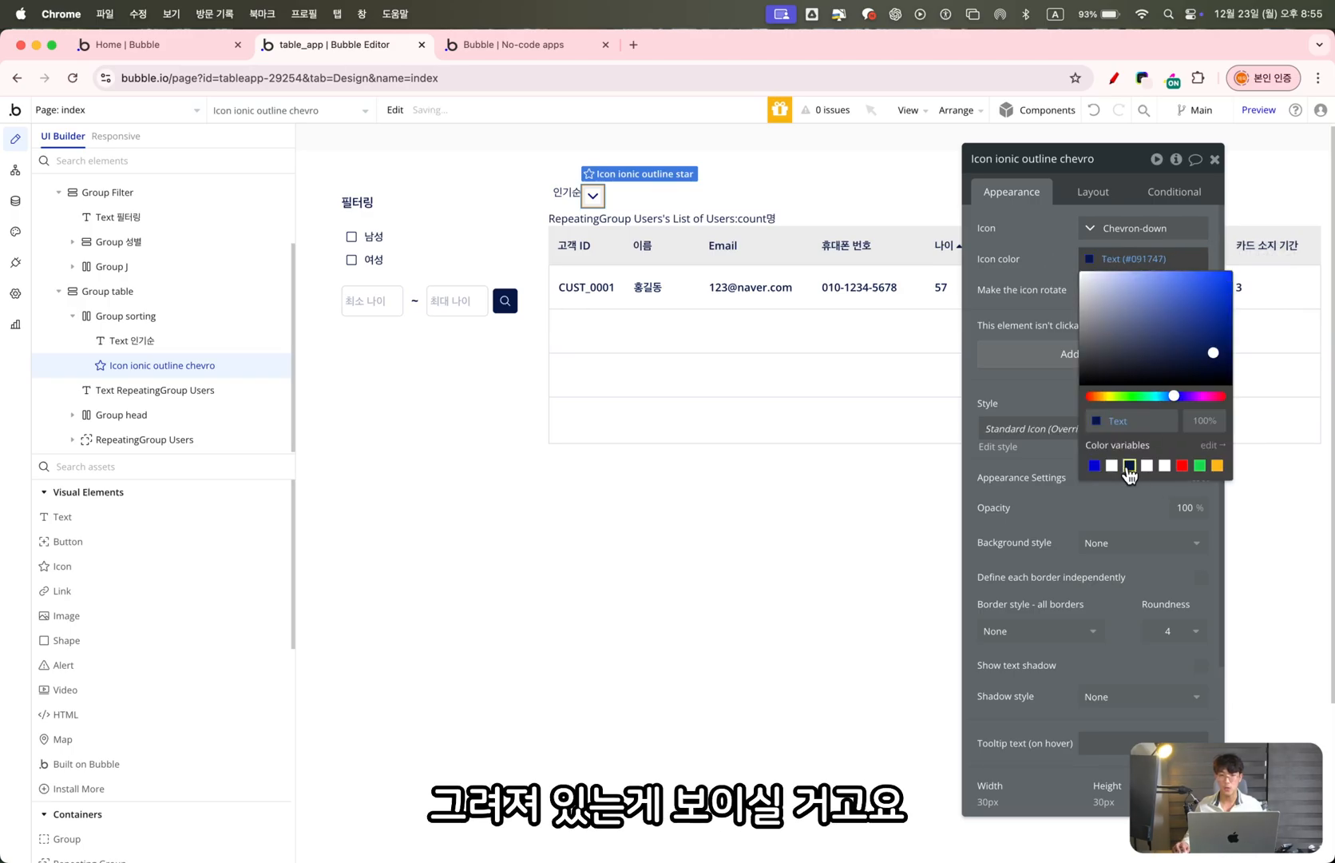
left_click(1030, 285)
left_click(1080, 201)
left_click(1053, 404)
type("2")
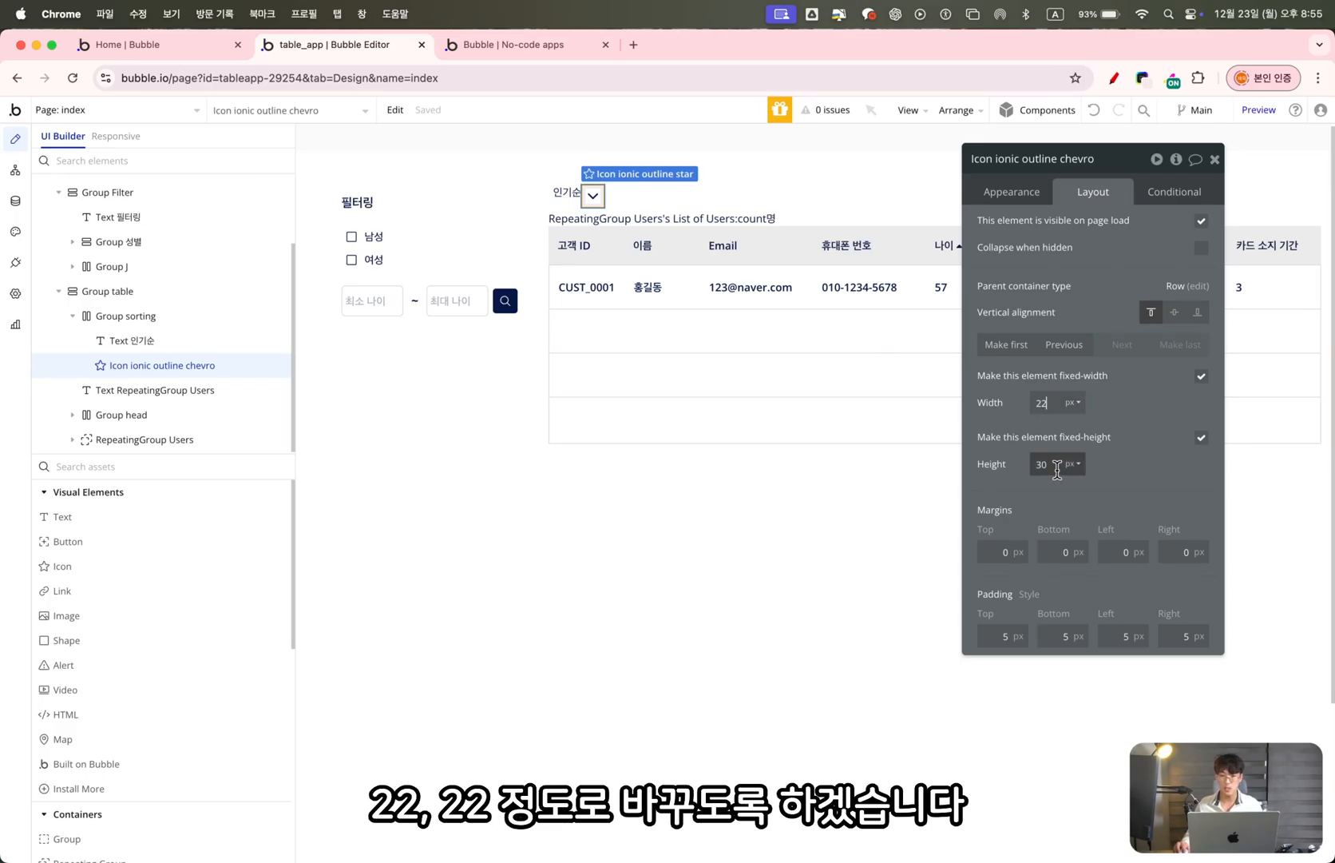
type("22")
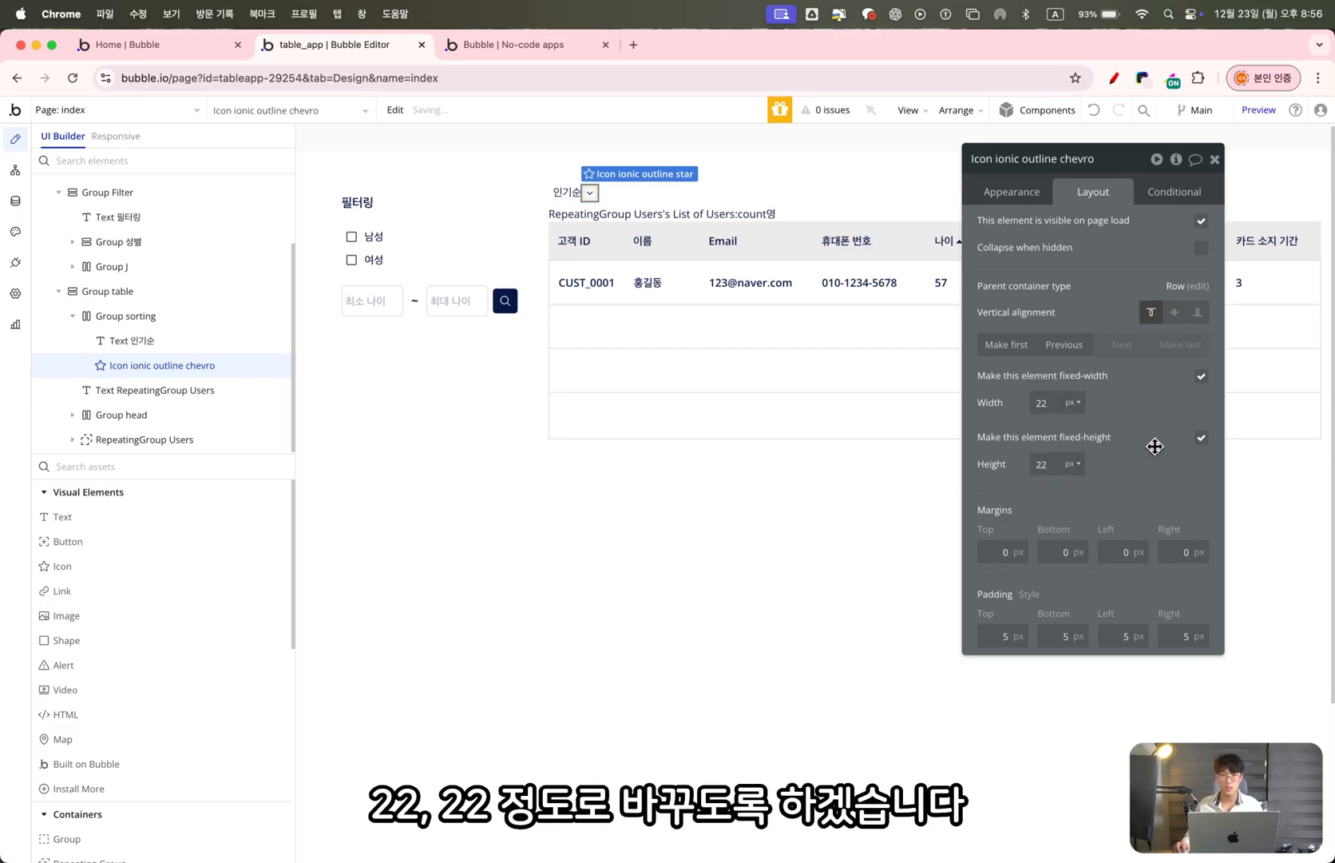
Set Group sorting's container alignment to space between and vertically center its chevron icon and 인기순 text
left_click(619, 194)
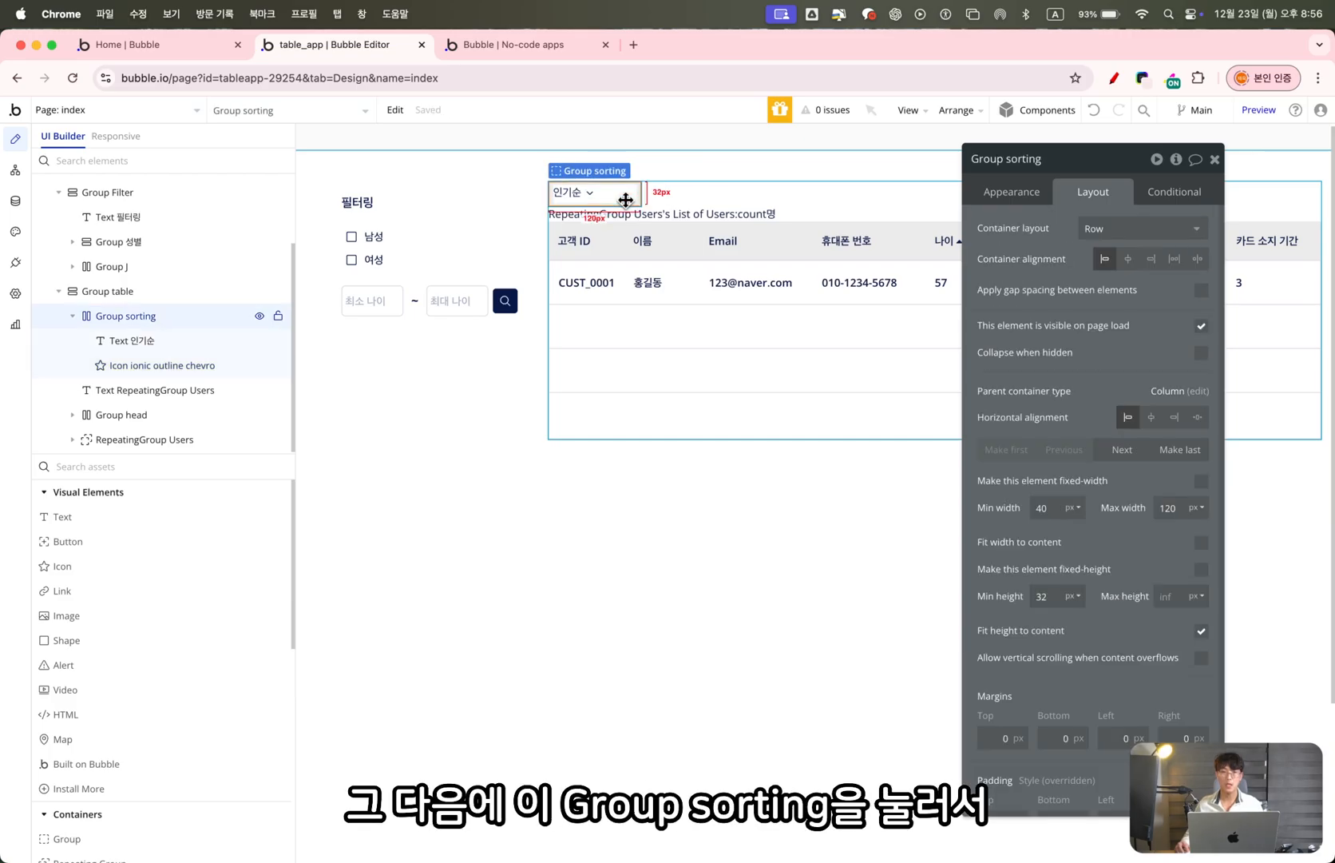
left_click(1198, 259)
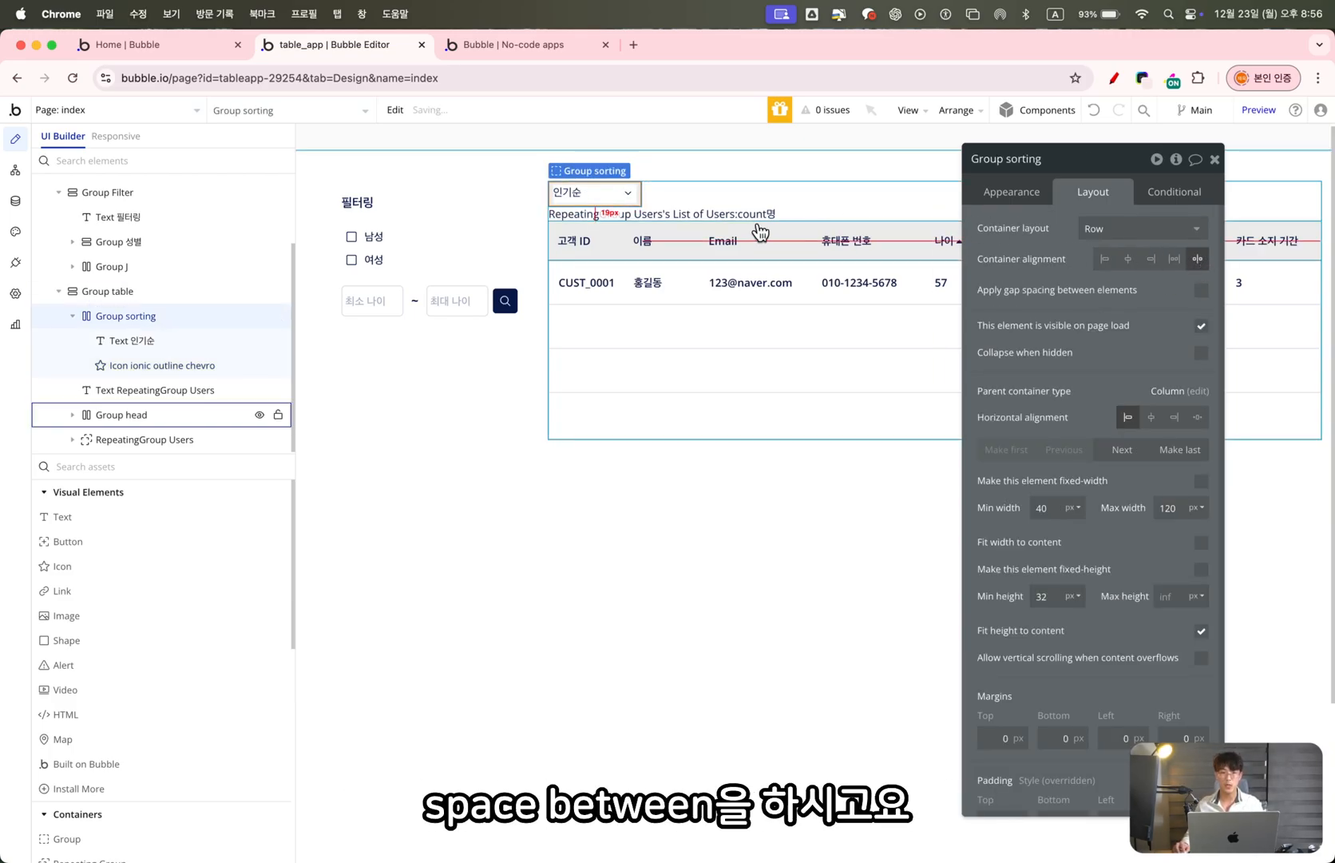
left_click(627, 194)
left_click(1174, 311)
left_click(577, 195)
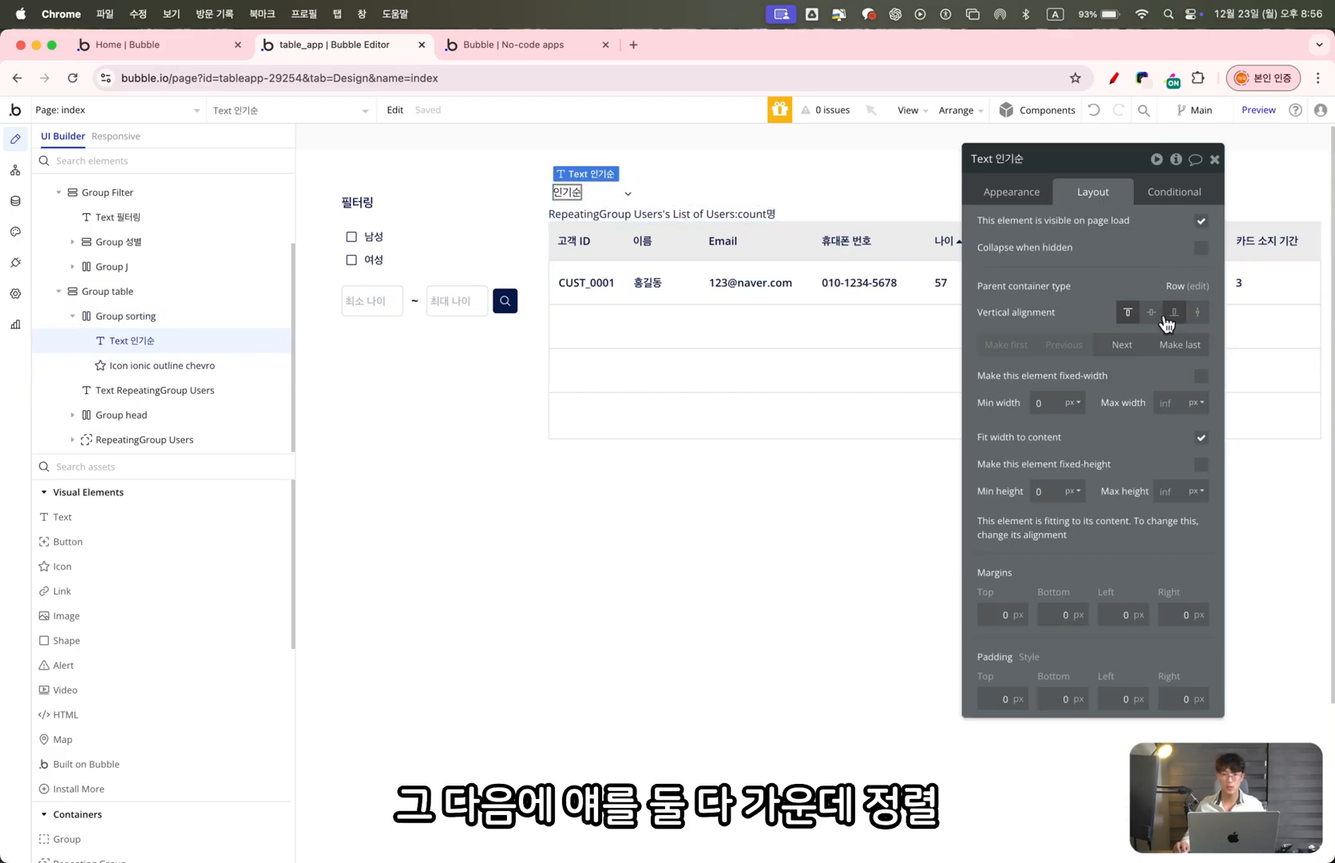
left_click(1151, 311)
Set the border style on all sides of Group sorting to Solid
left_click(609, 204)
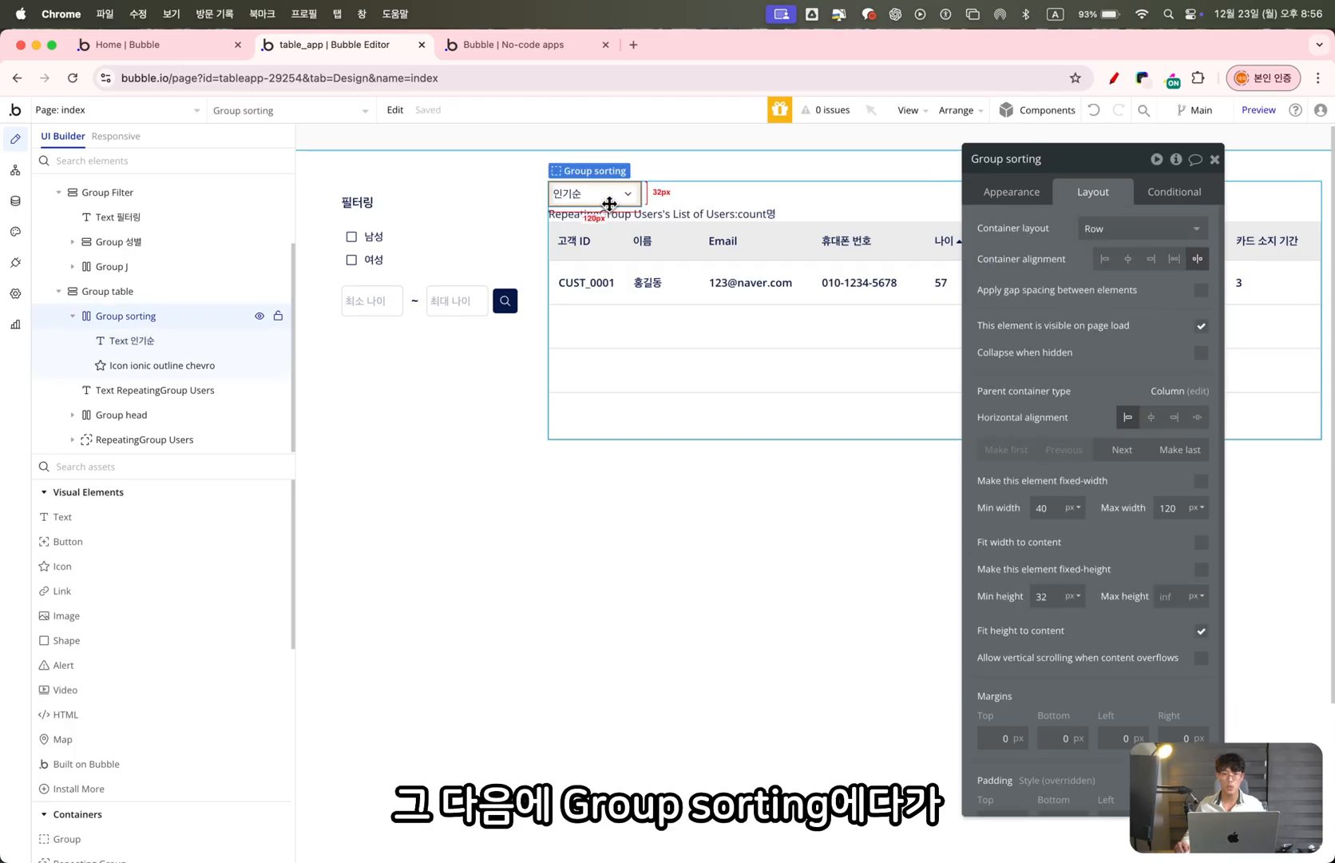
left_click(1028, 208)
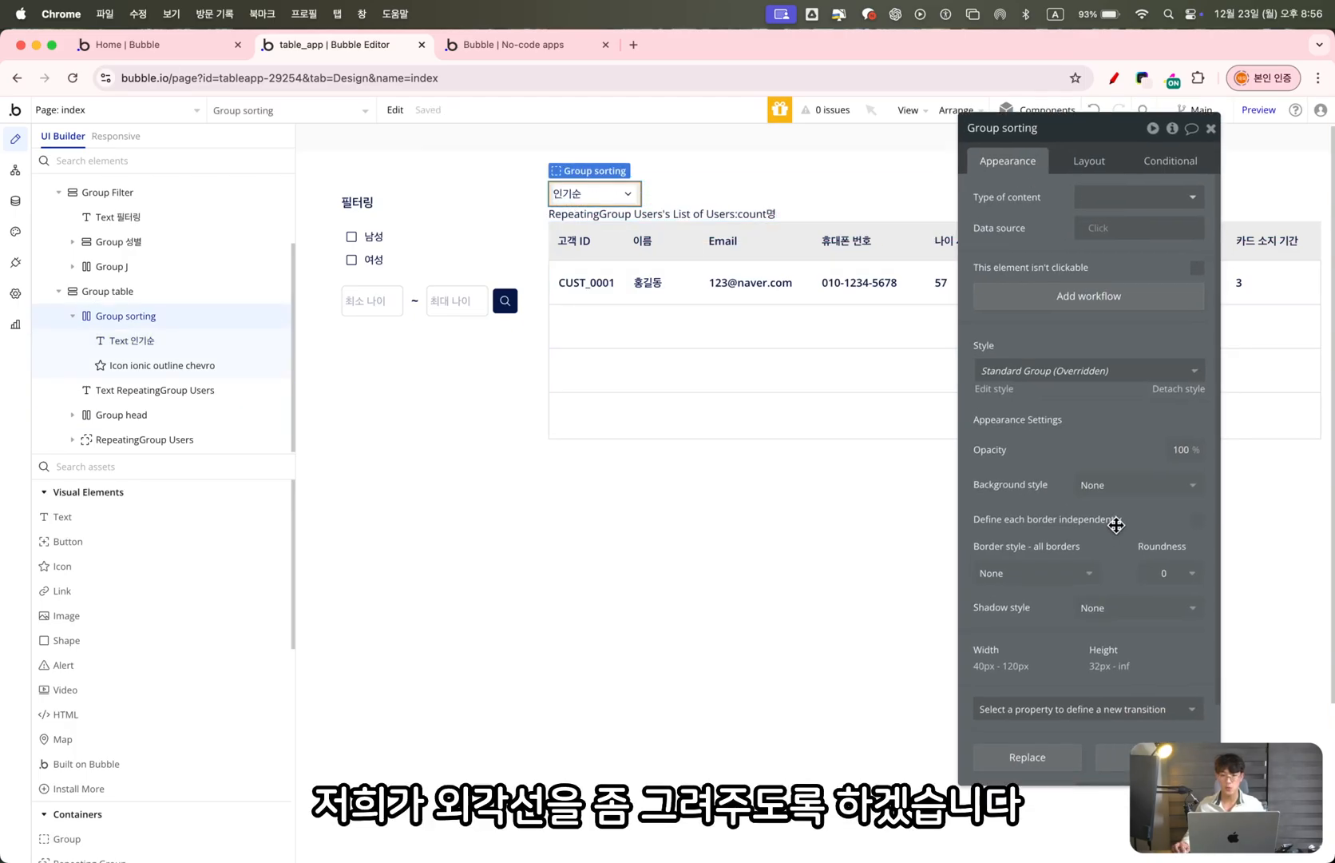
left_click(1070, 574)
left_click(1030, 635)
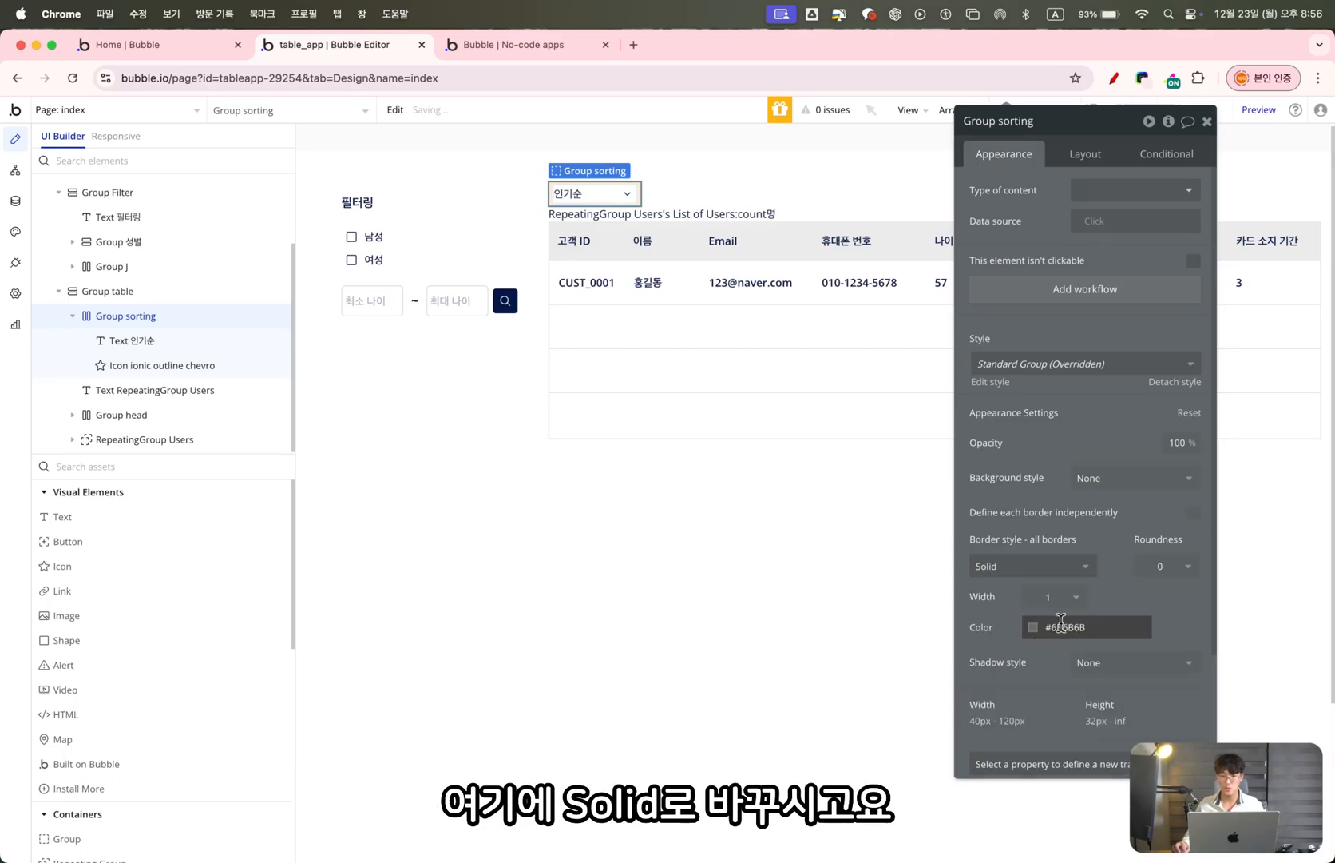
Set Group sorting's corner roundness to 5 and make its #6B6B6B border color more transparent
left_click(1160, 567)
key("BackSpace")
type("5")
key("Return")
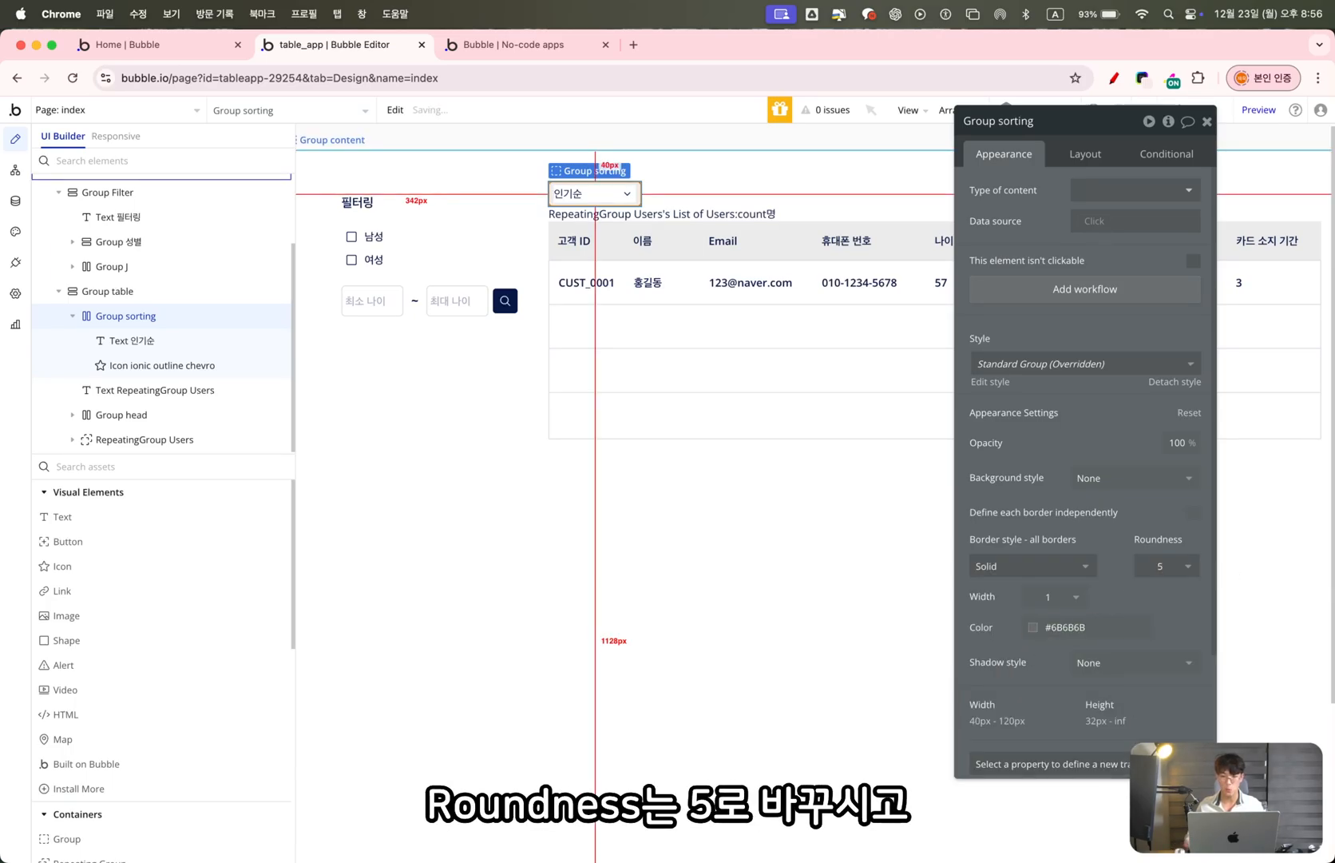
left_click(1032, 628)
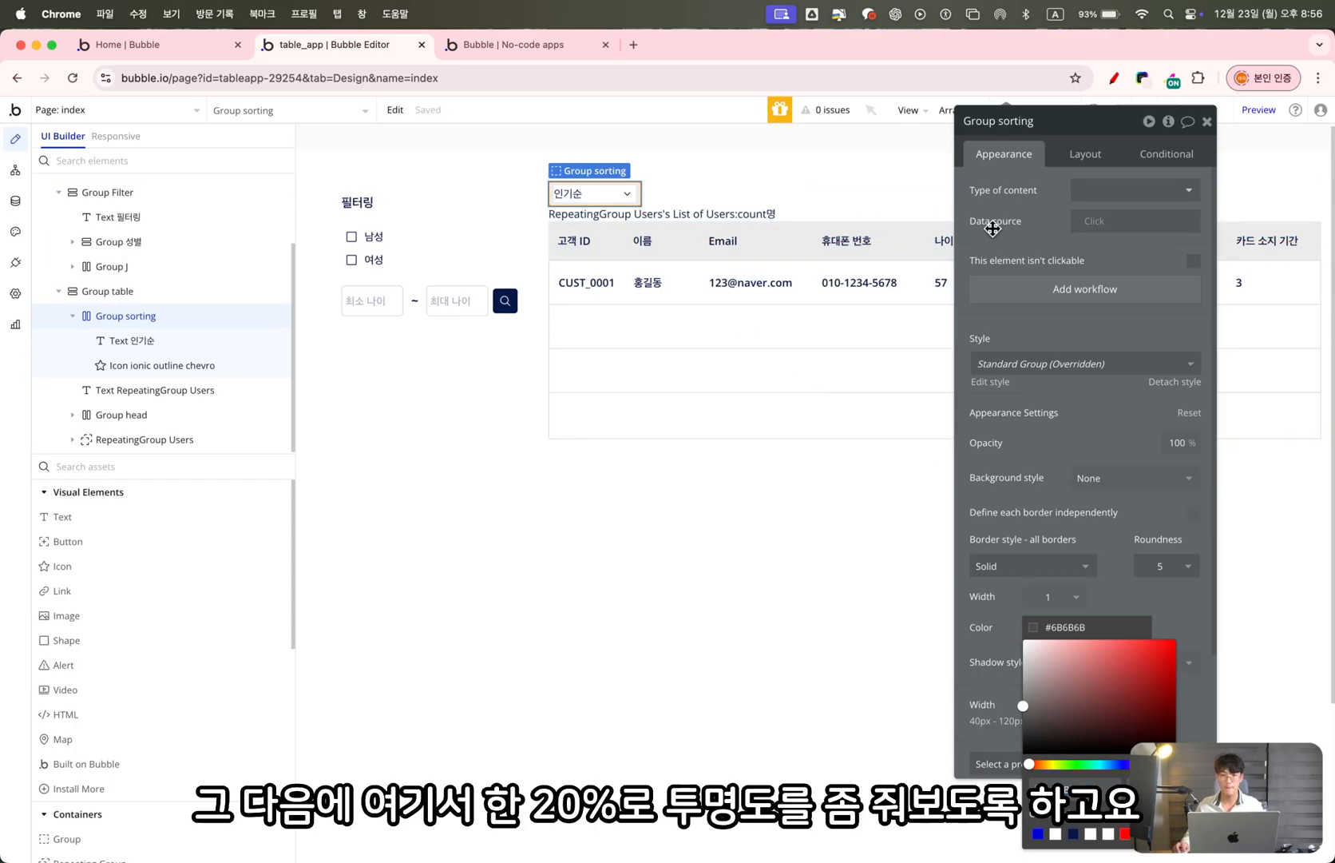
left_click(689, 285)
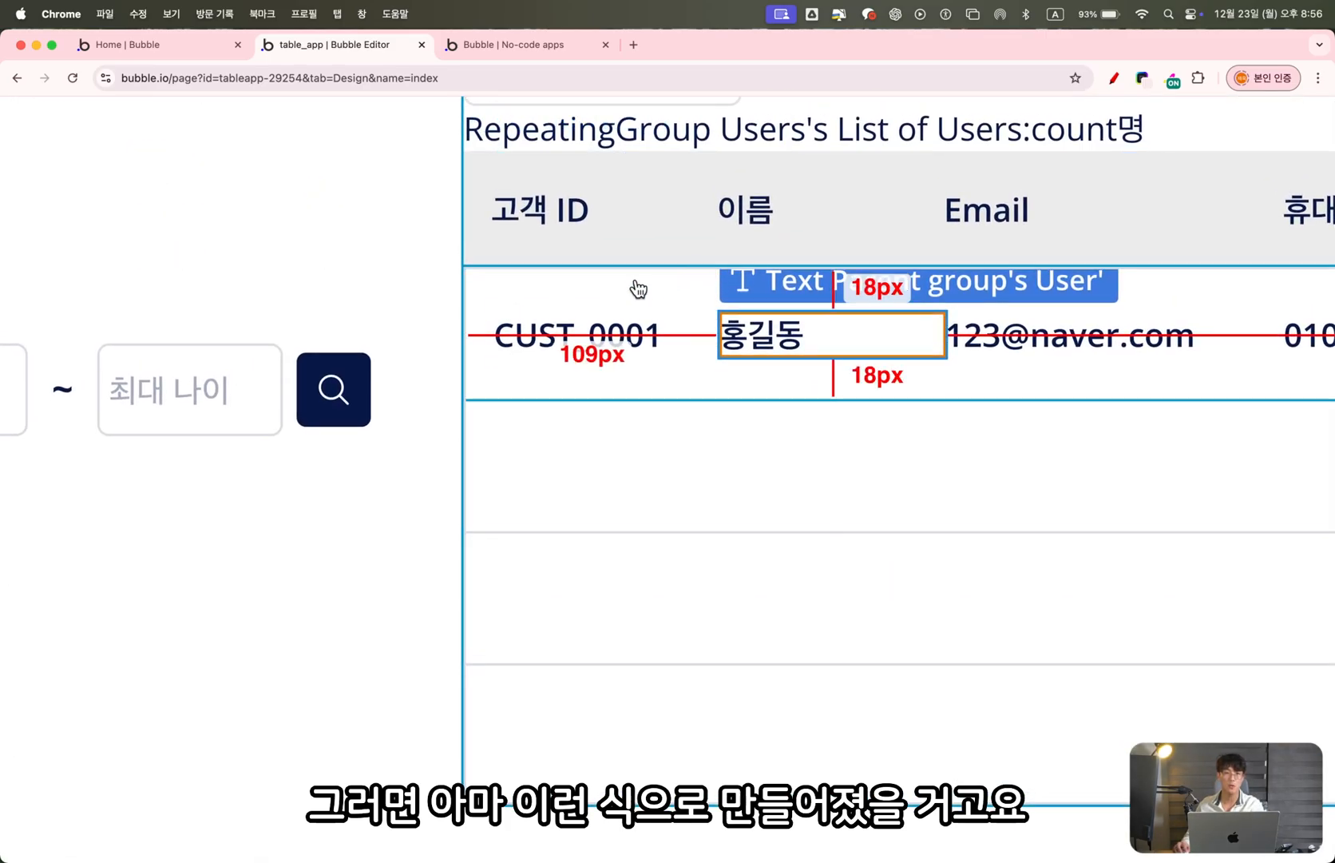
scroll(612, 256, "down", 5)
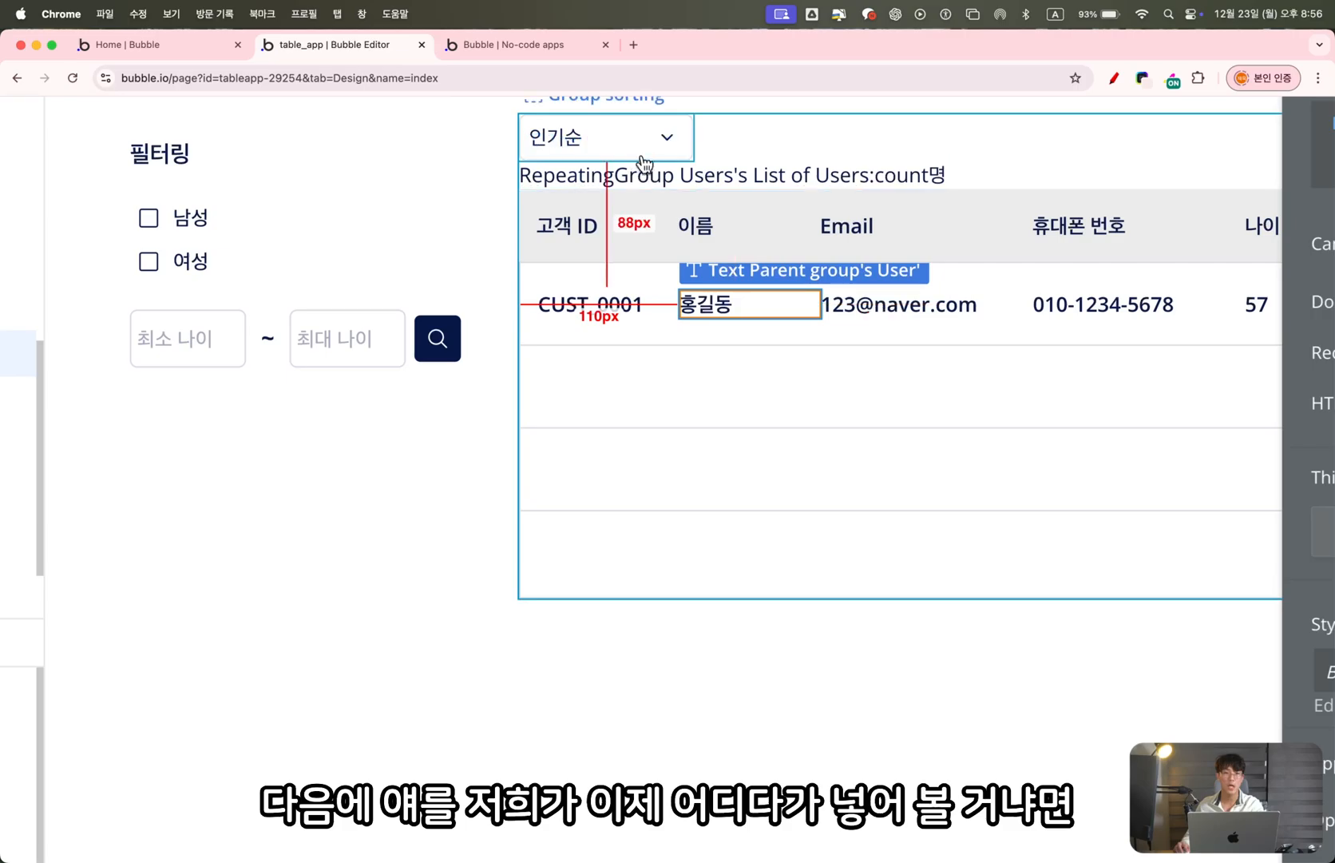
Group Group sorting and the RepeatingGroup Users count text together in a Row container
left_click(646, 150)
scroll(1003, 272, "down", 5)
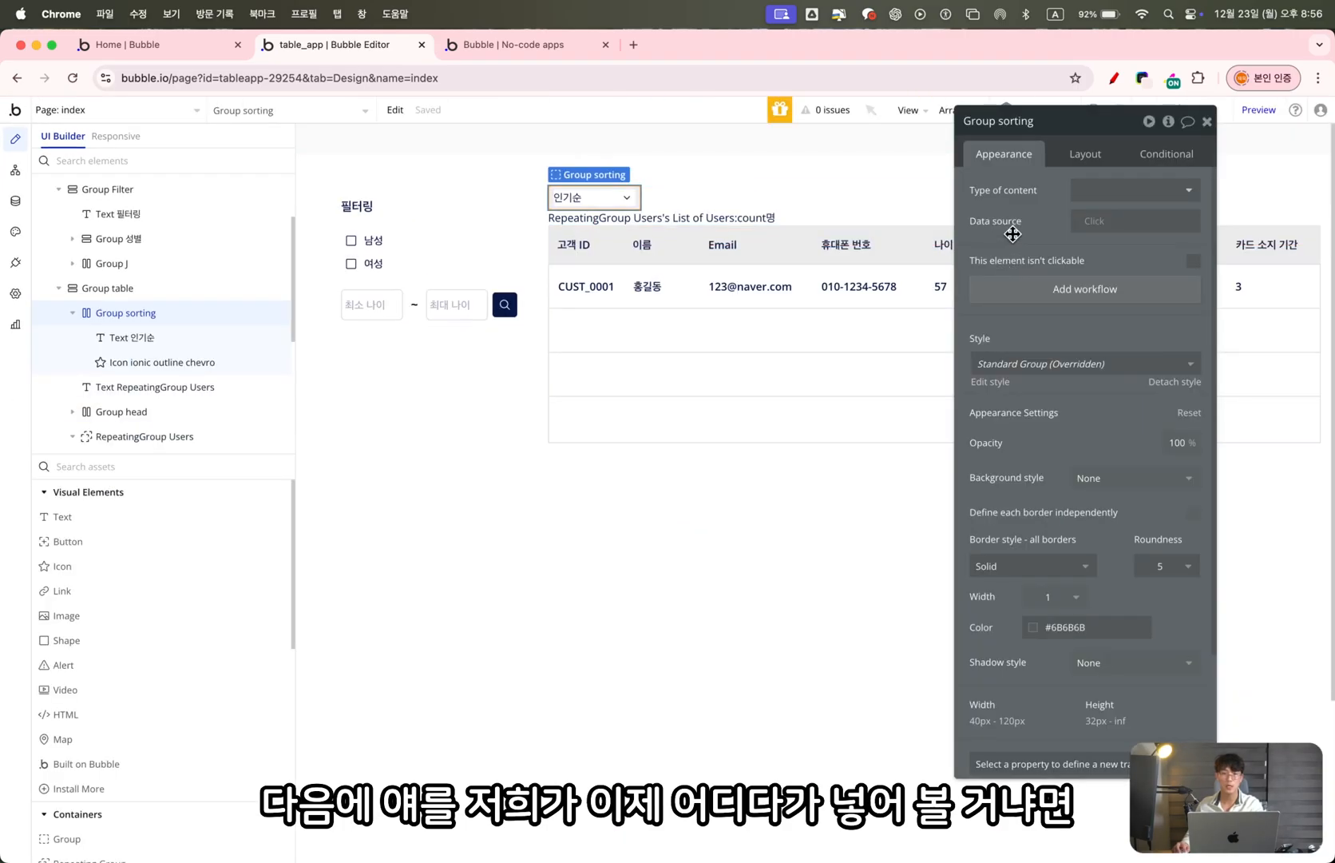
left_click(73, 313)
left_click(635, 154)
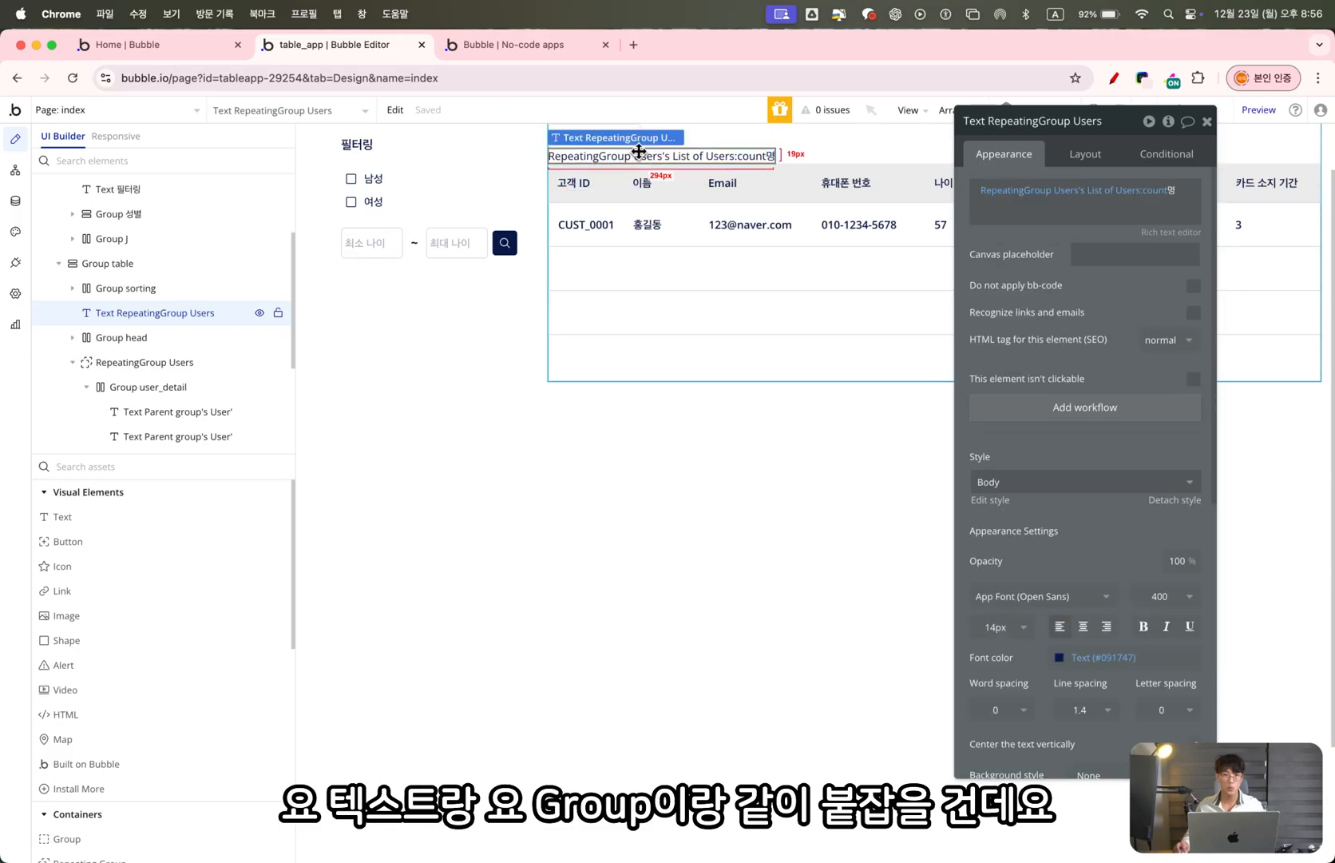
left_click(140, 288)
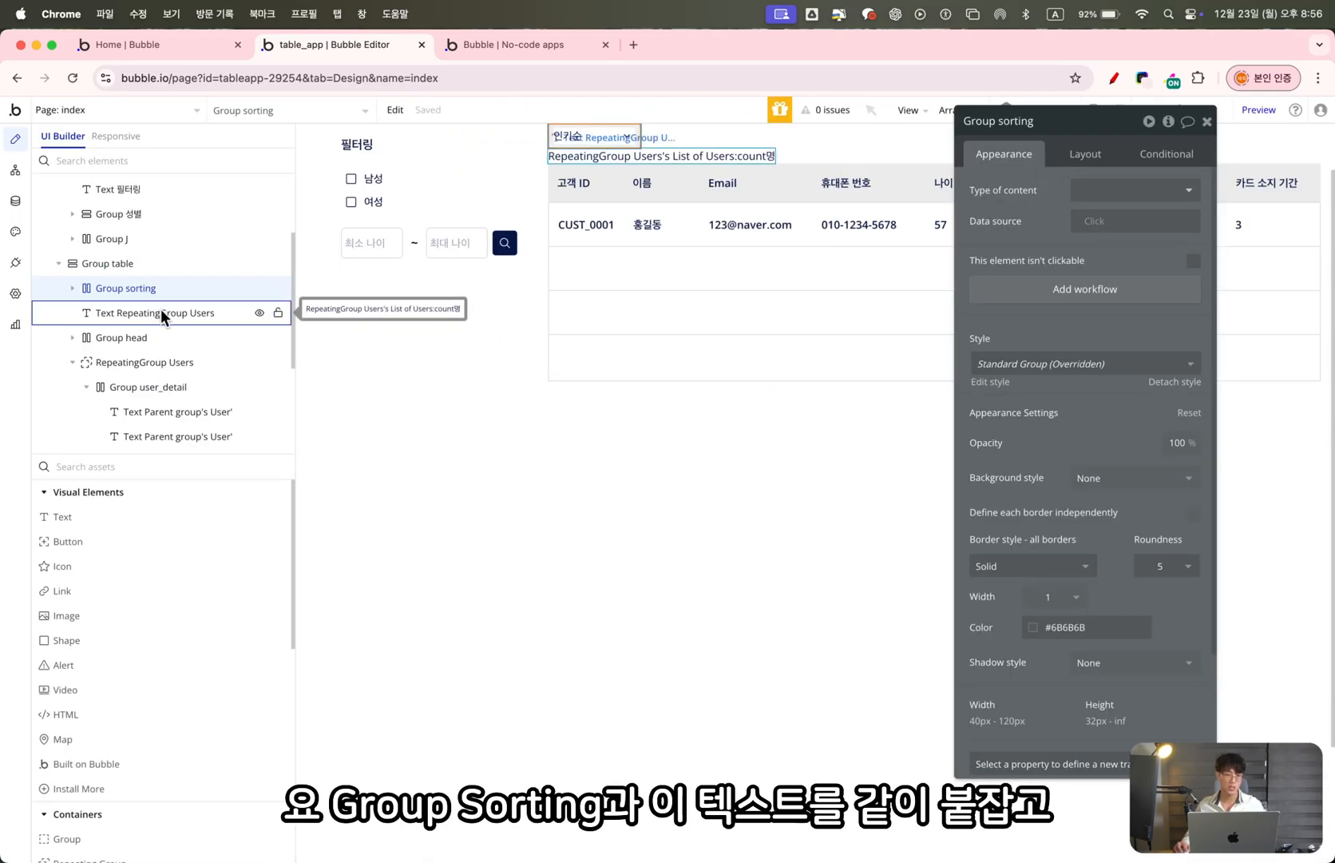
left_click(163, 313, "shift")
right_click(289, 320)
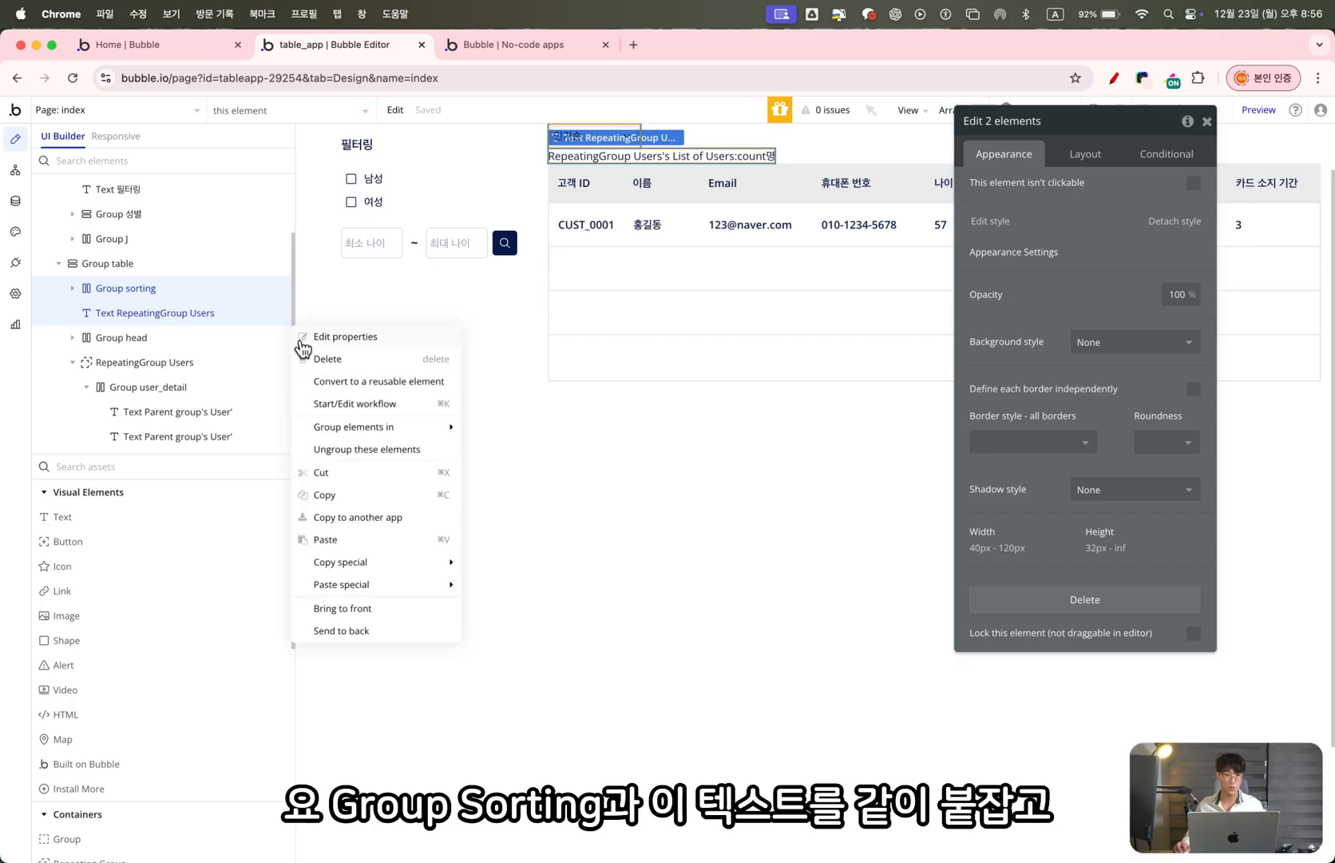
mouse_move(389, 428)
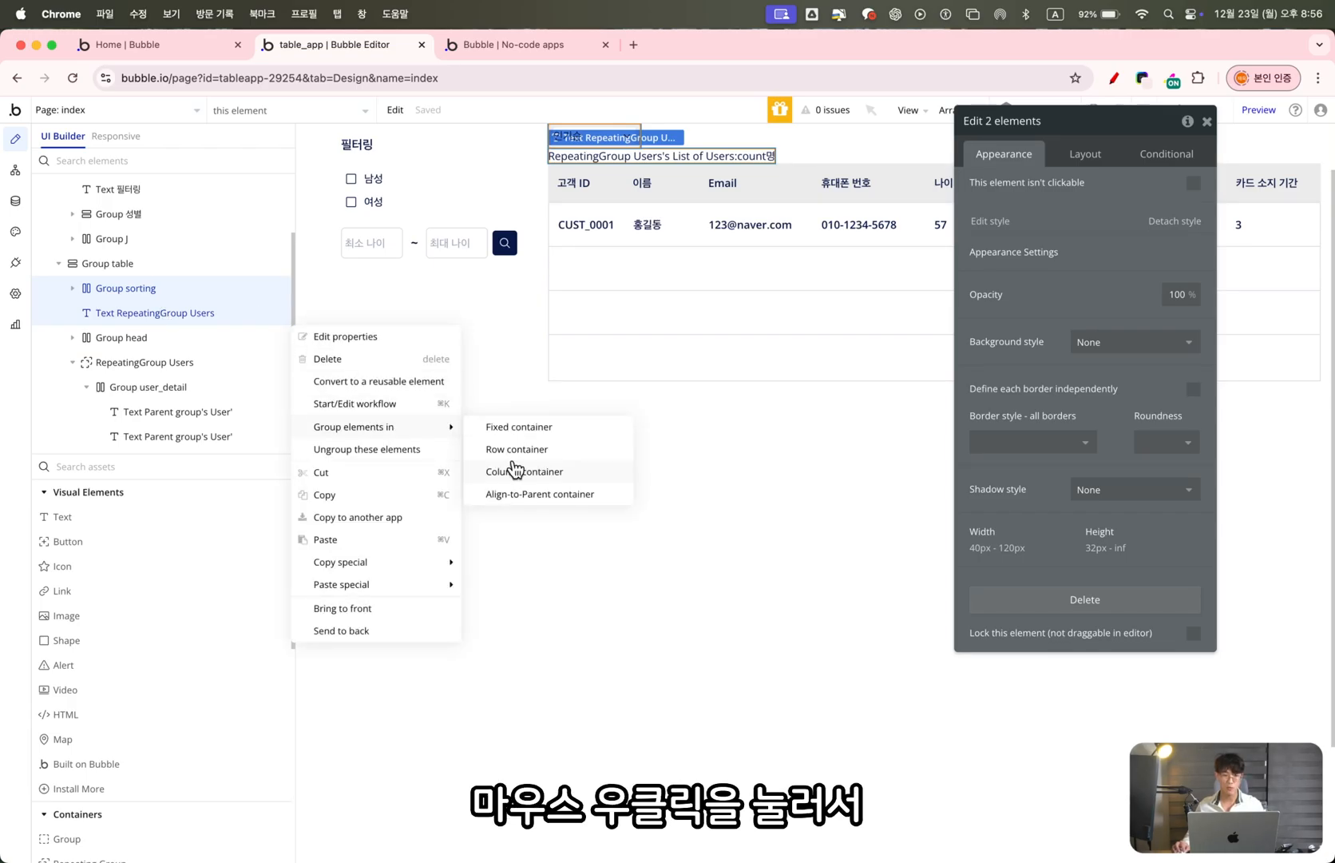
left_click(517, 450)
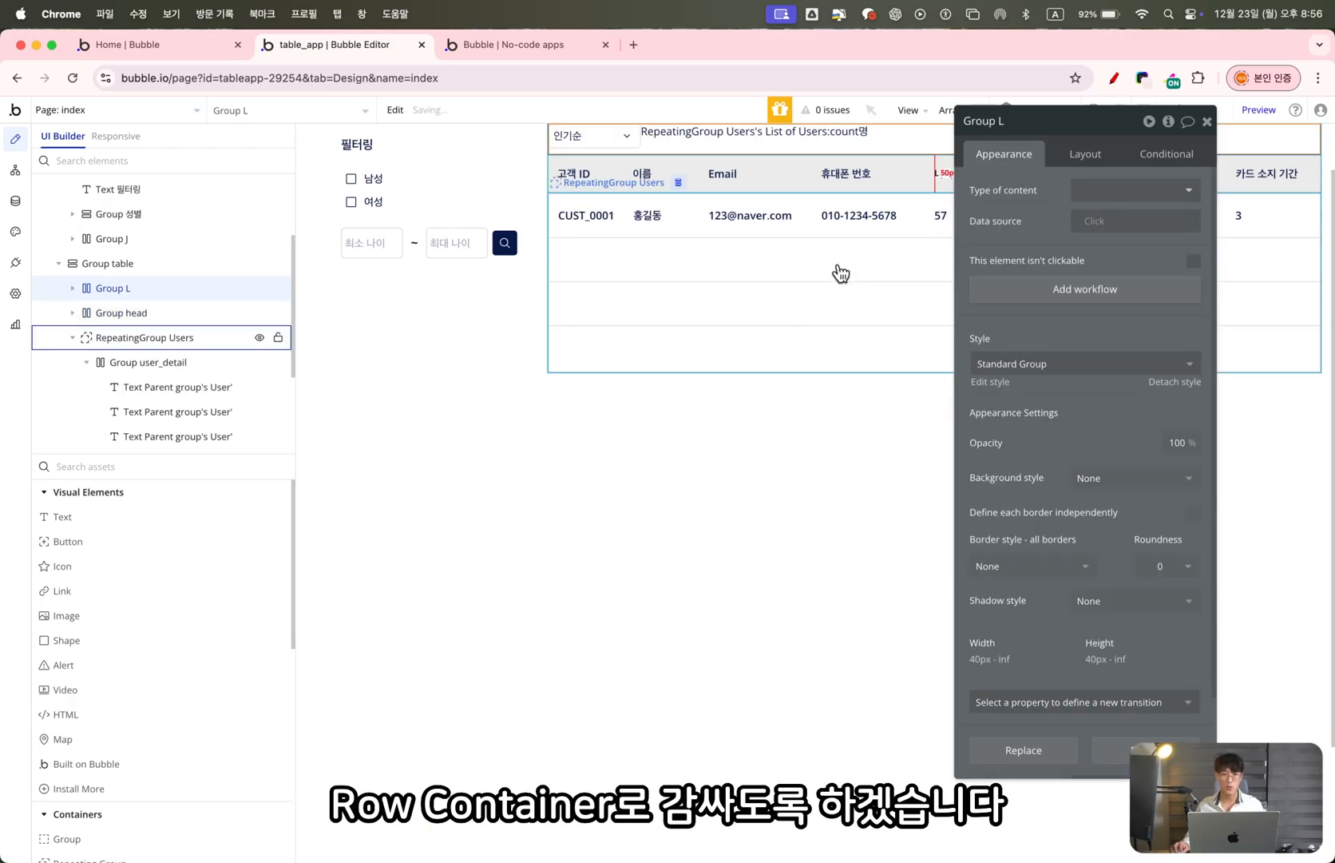
Set Group L's container alignment to space between and its bottom margin to 8 px
left_click(1091, 156)
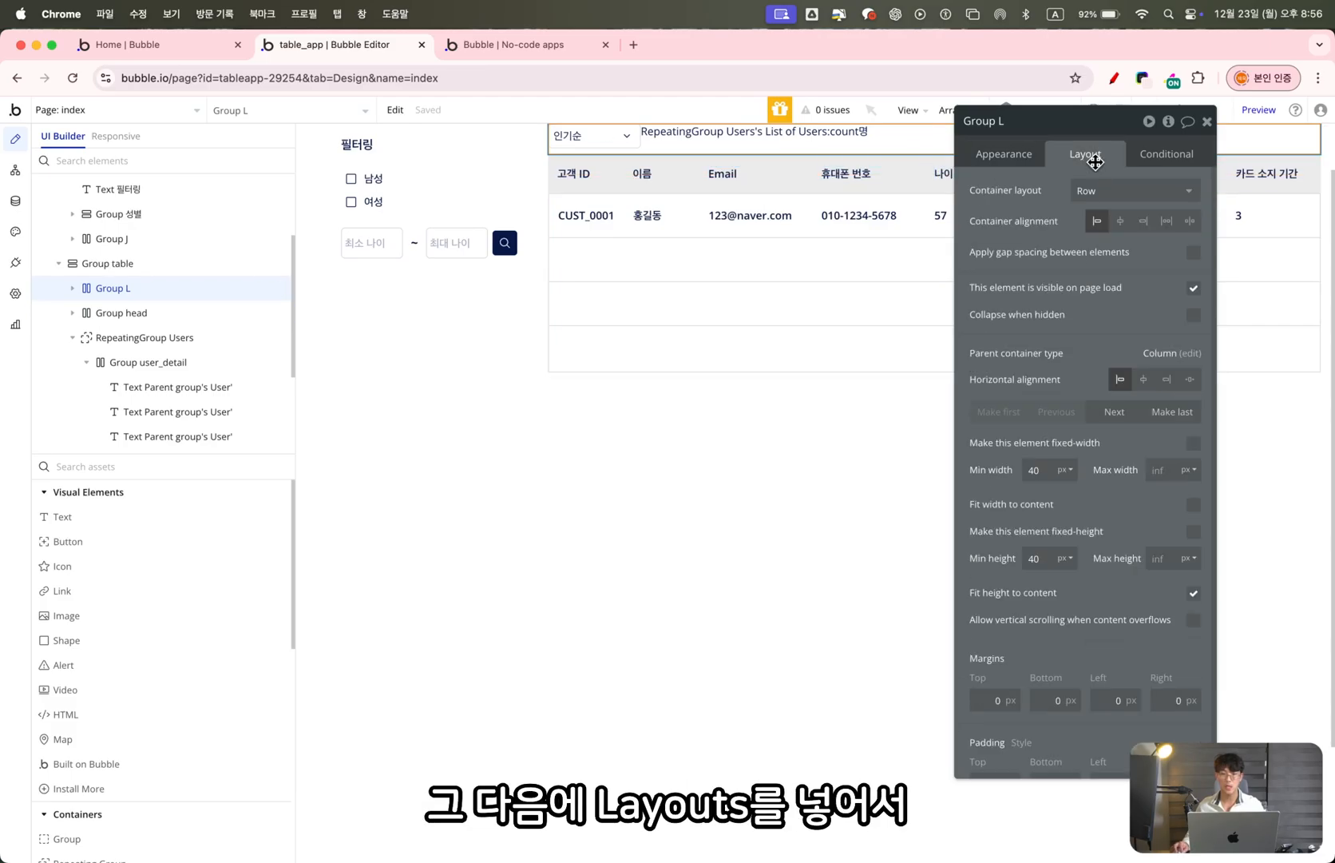
left_click(1190, 220)
left_click_drag(1013, 254, 1036, 331)
left_click(1062, 744)
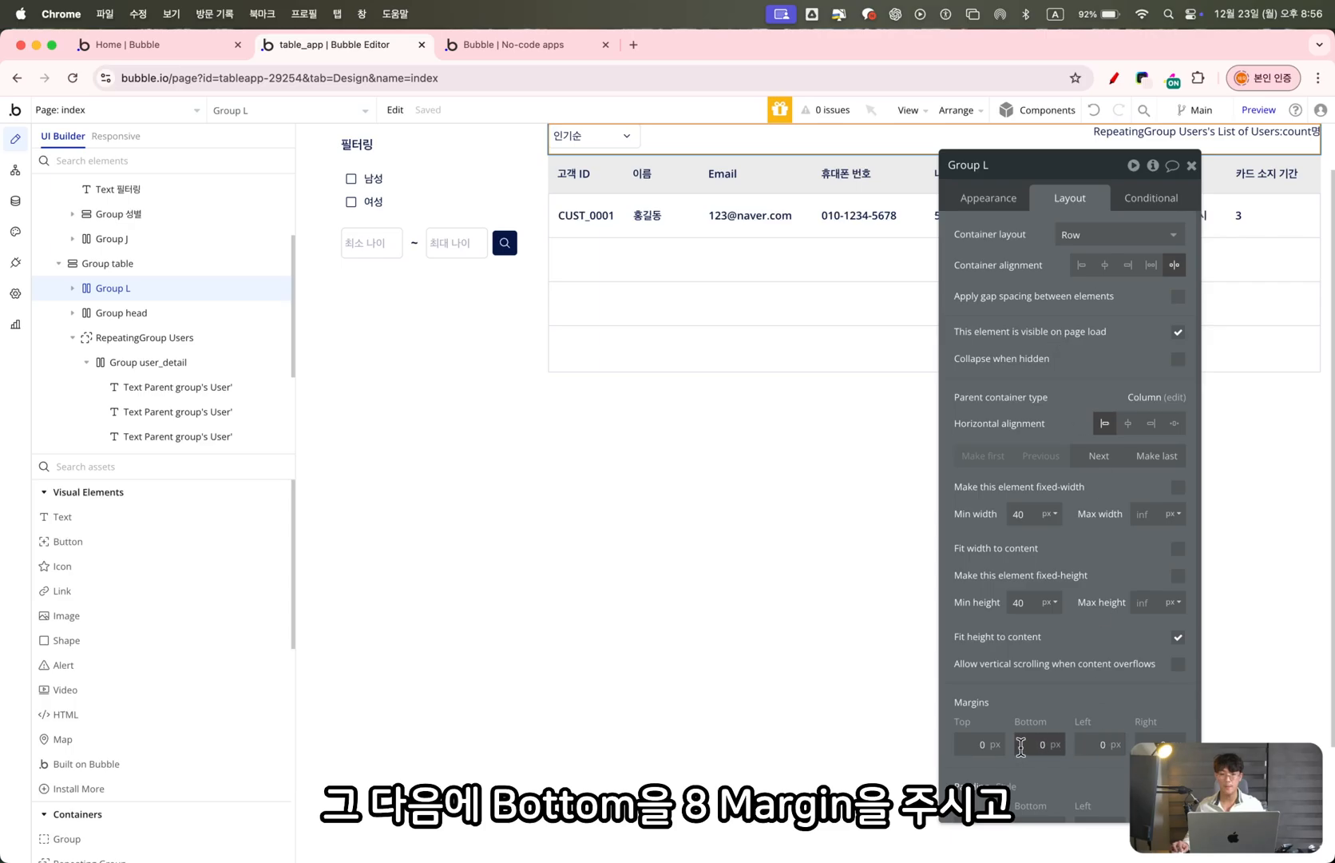
type("8")
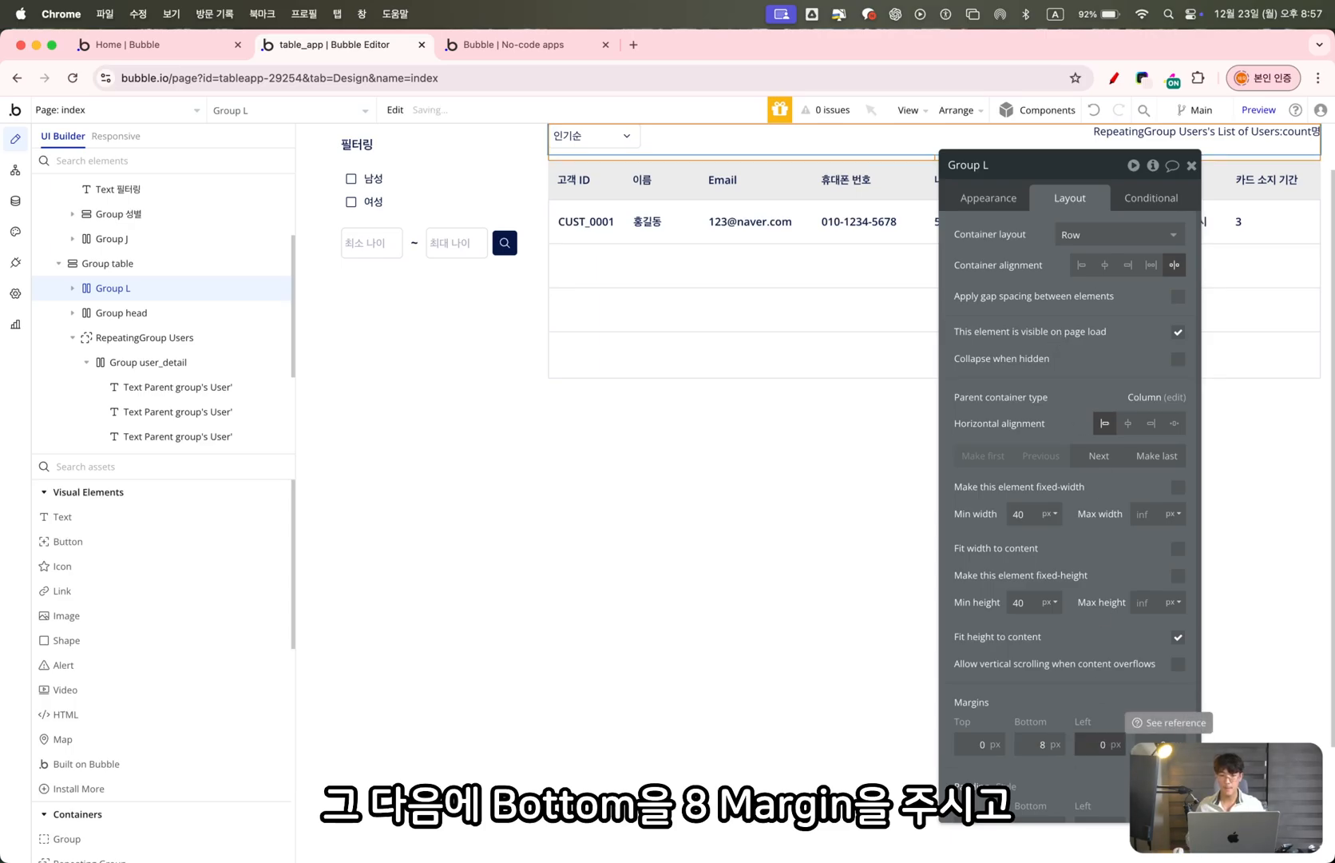
left_click_drag(1047, 322, 900, 397)
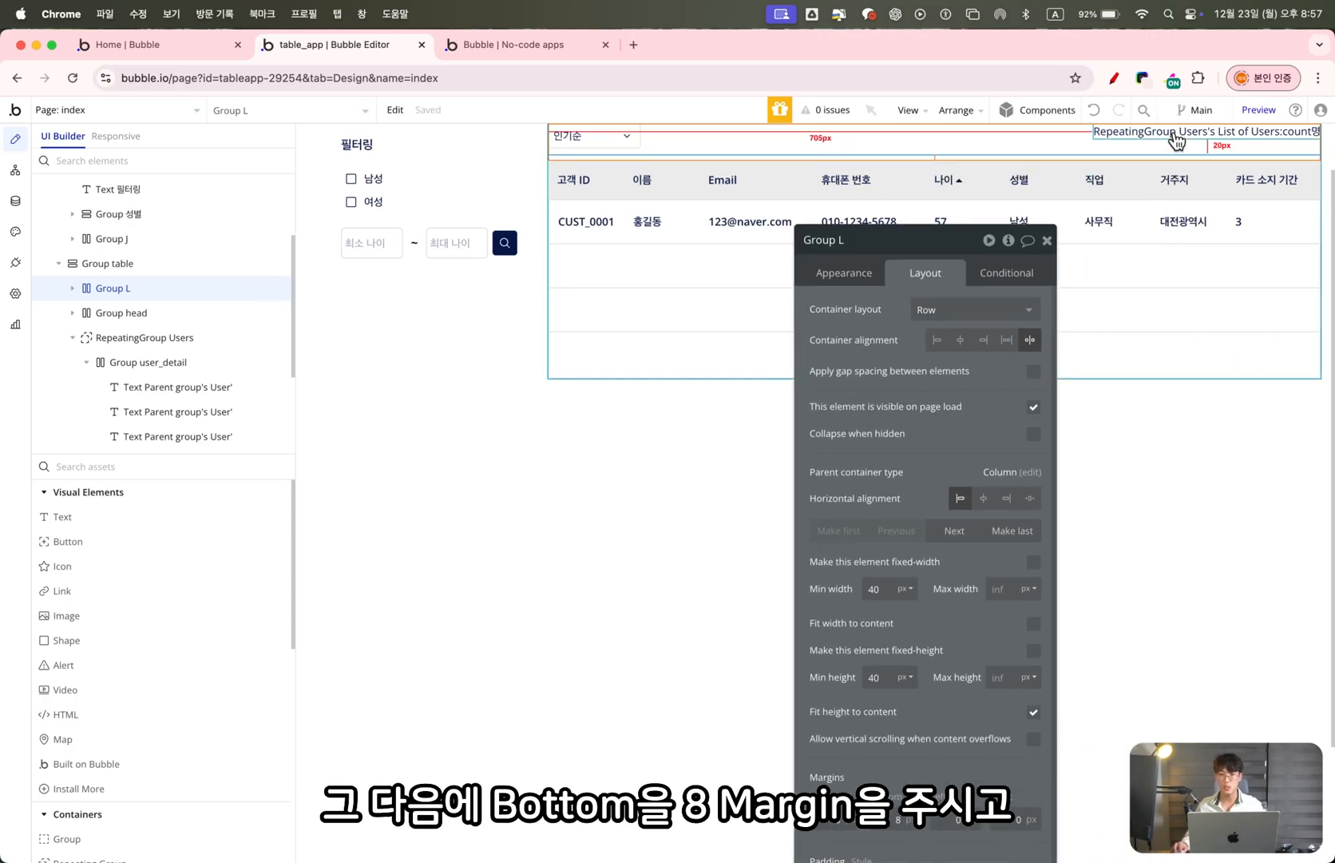
Move the user count text before Group sorting in Group L and vertically center both elements
left_click(1177, 132)
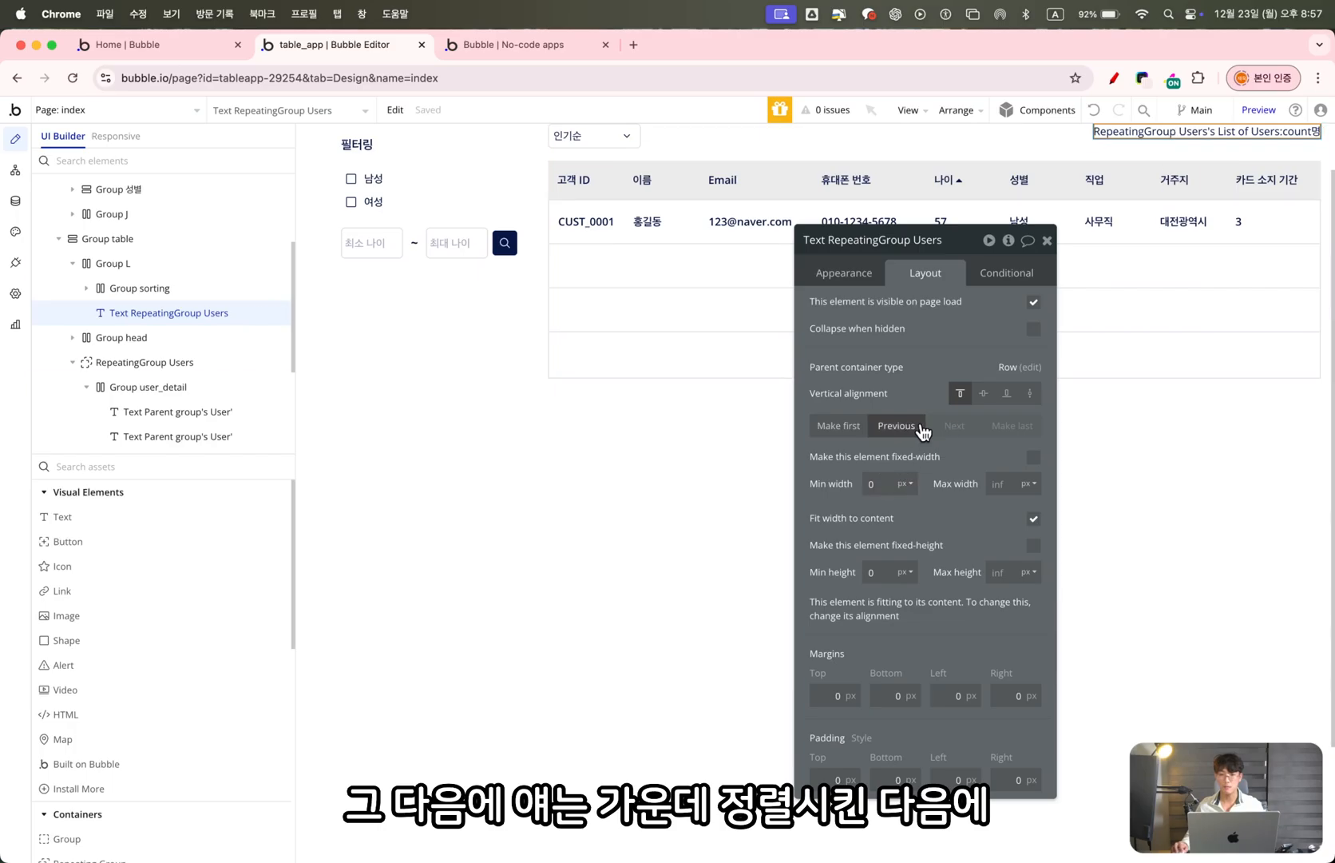
left_click(983, 393)
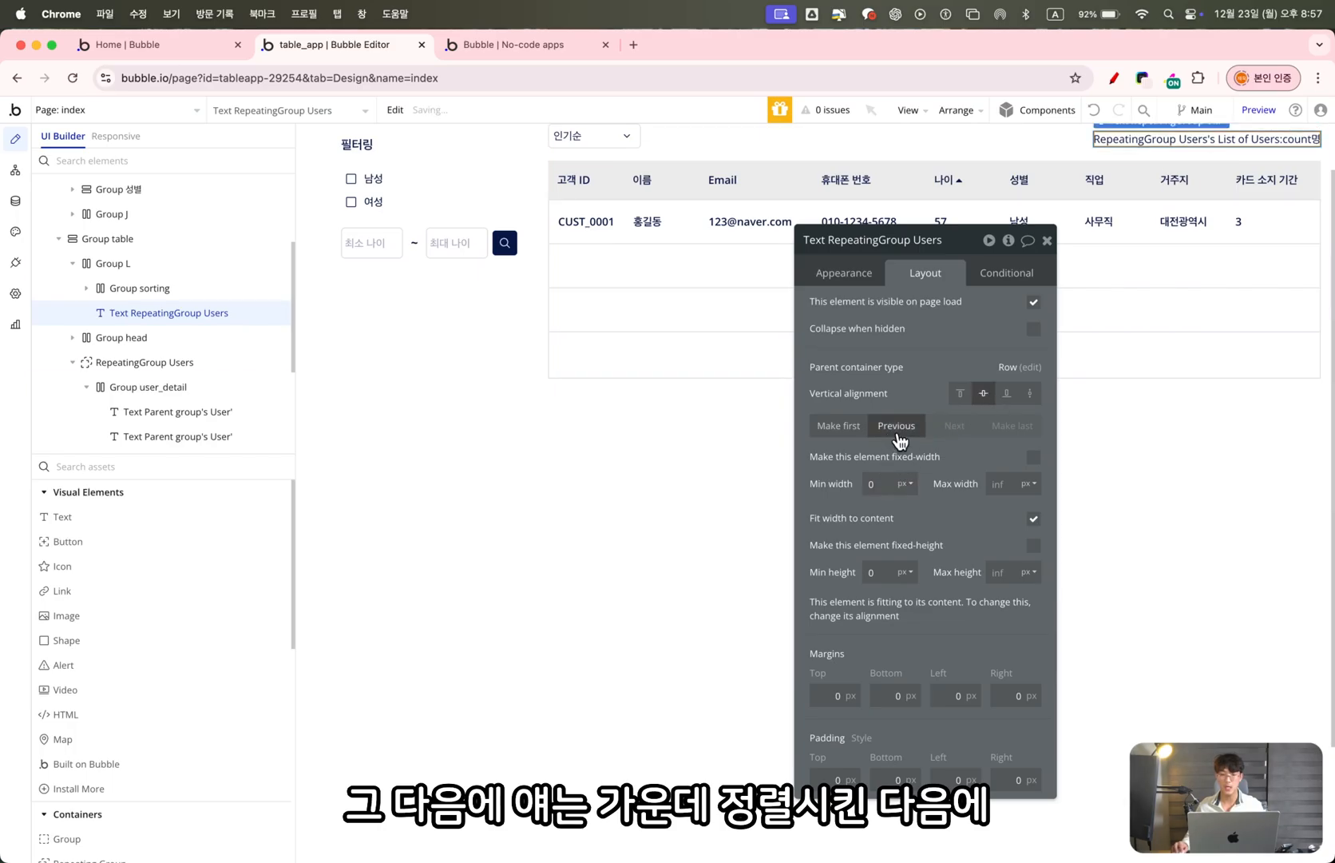
left_click(897, 427)
left_click(152, 314)
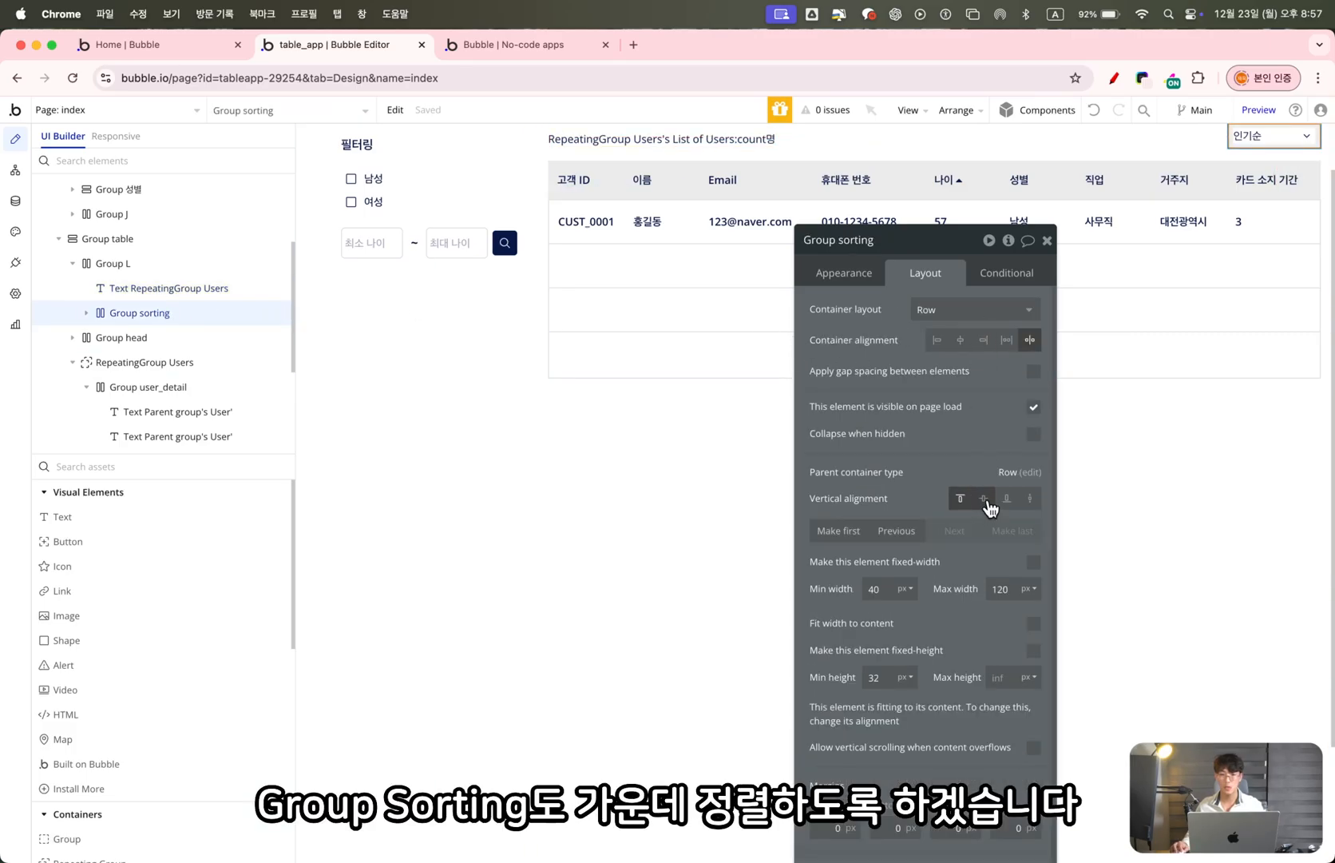
left_click(984, 499)
left_click_drag(896, 379, 741, 382)
Preview the page to check the 인기순 sorting box above the table, then return to the editor
left_click(1270, 110)
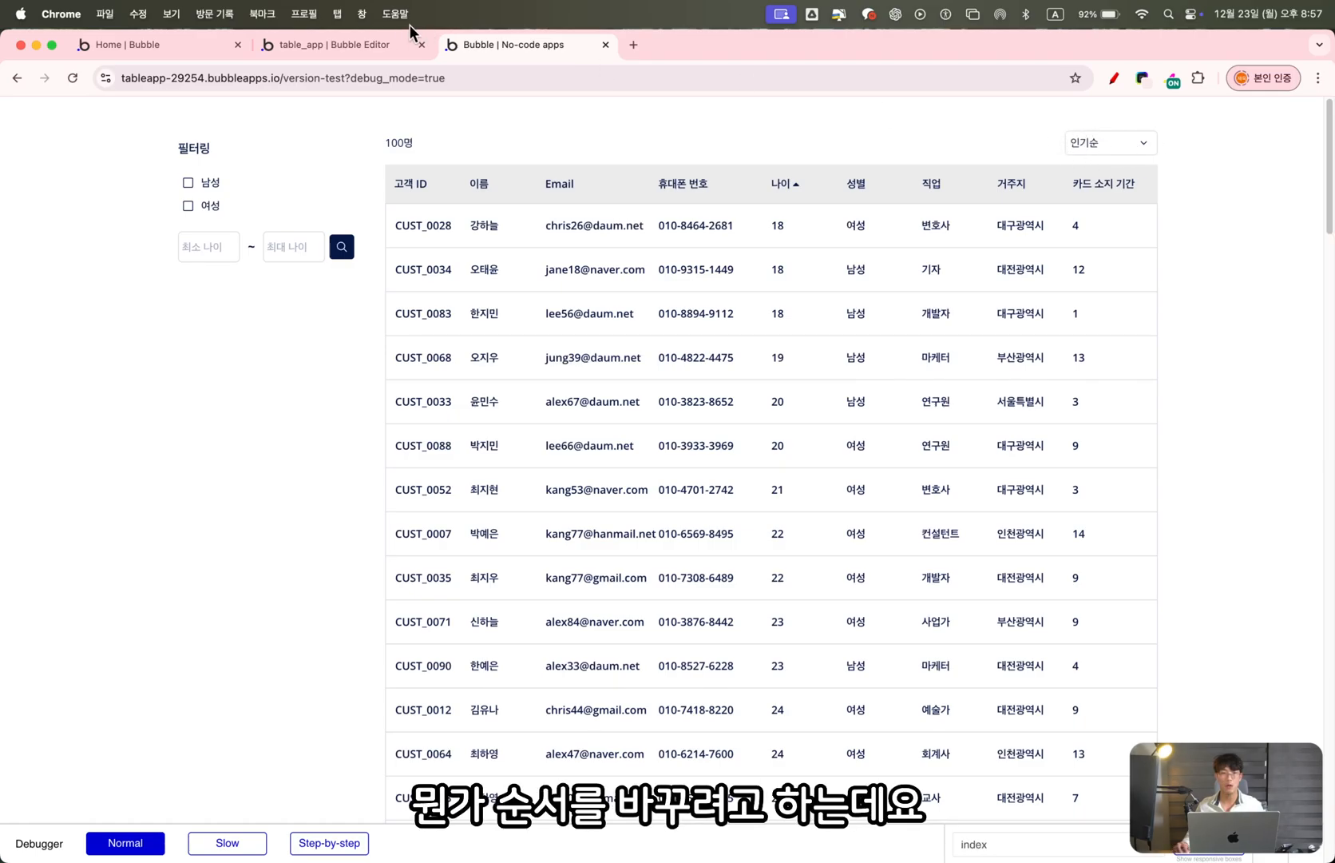
left_click(1094, 142)
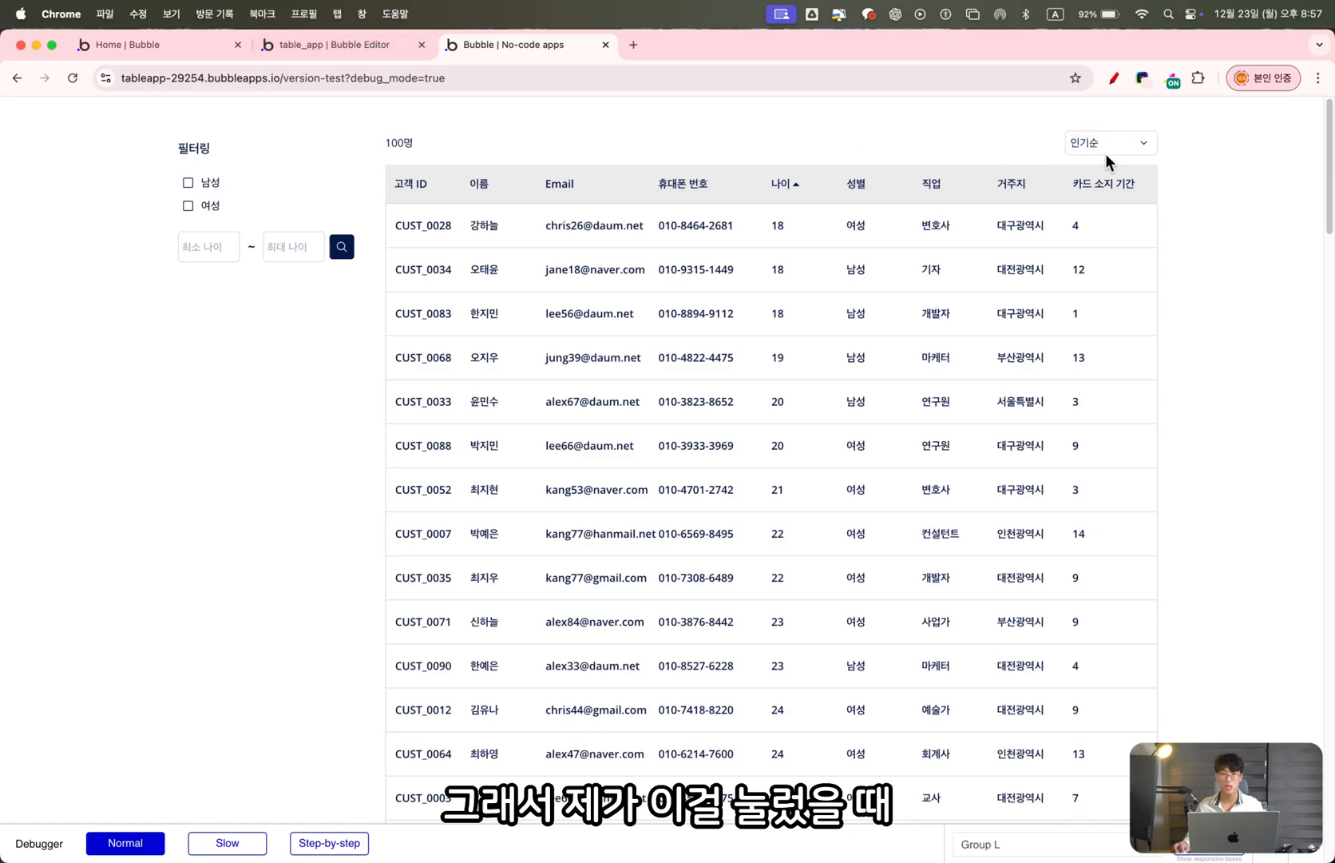
left_click(371, 45)
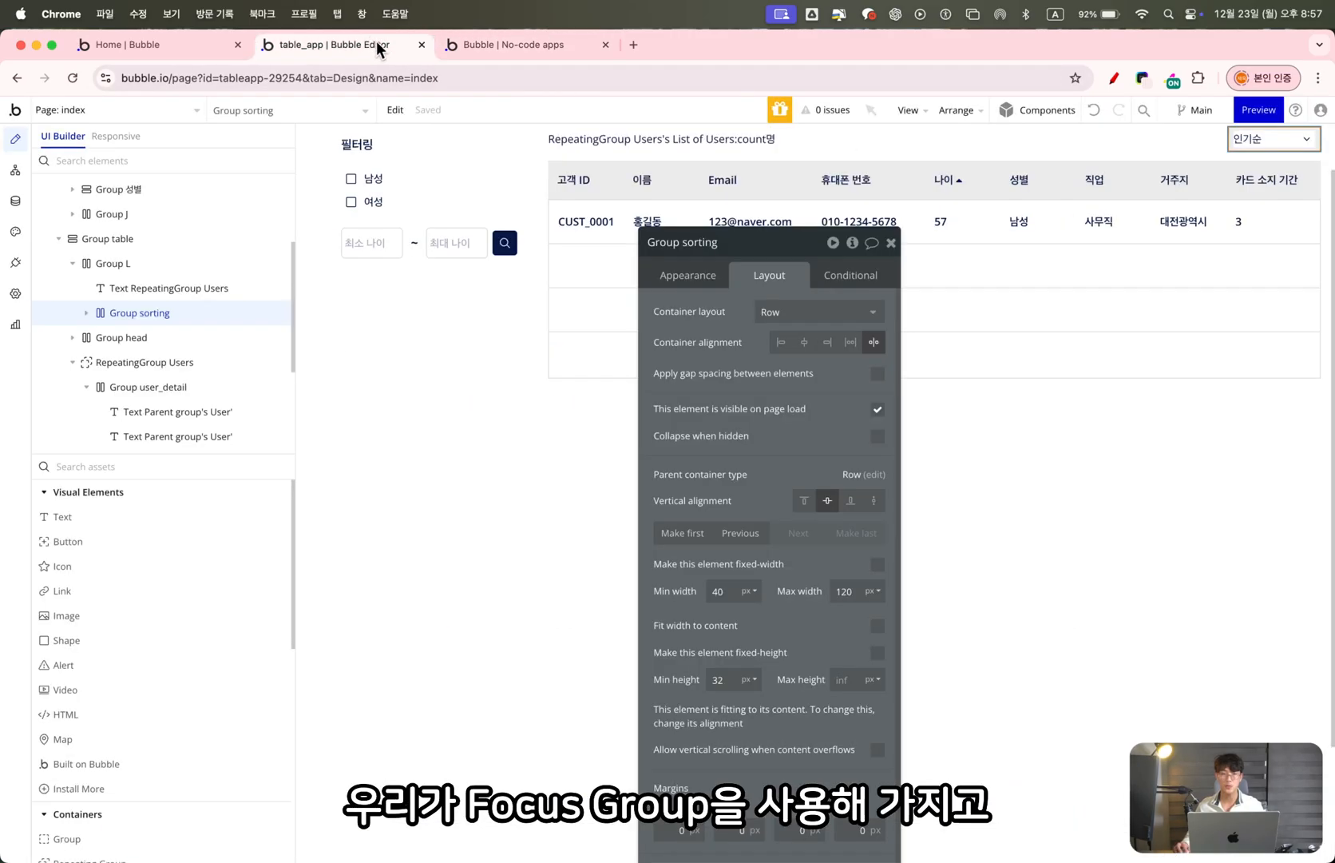
Add a Group Focus element to the page and rename it GroupFocus 정렬기준
type("ㅎ")
key("BackSpace")
type("ㅎ")
key("BackSpace")
type("g")
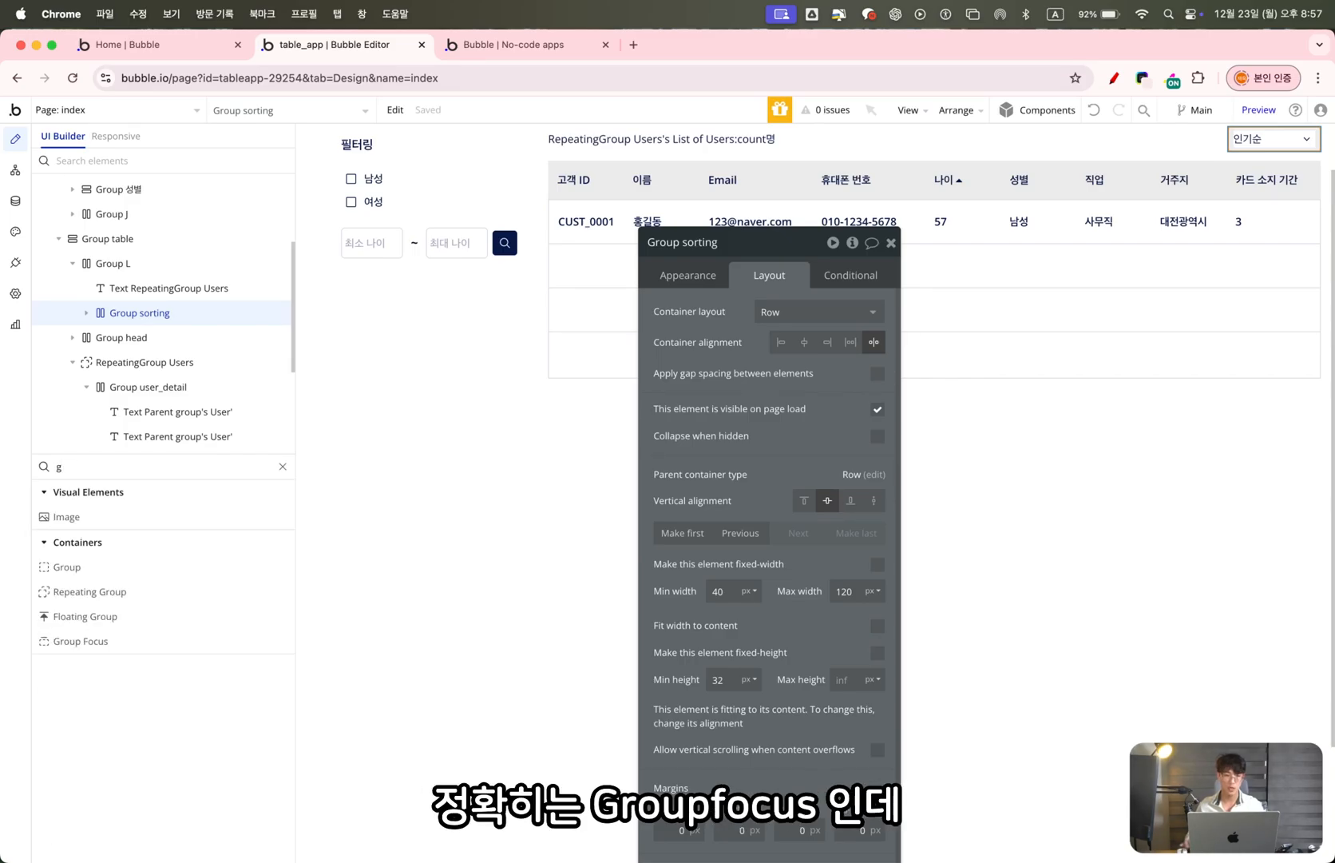
left_click(136, 641)
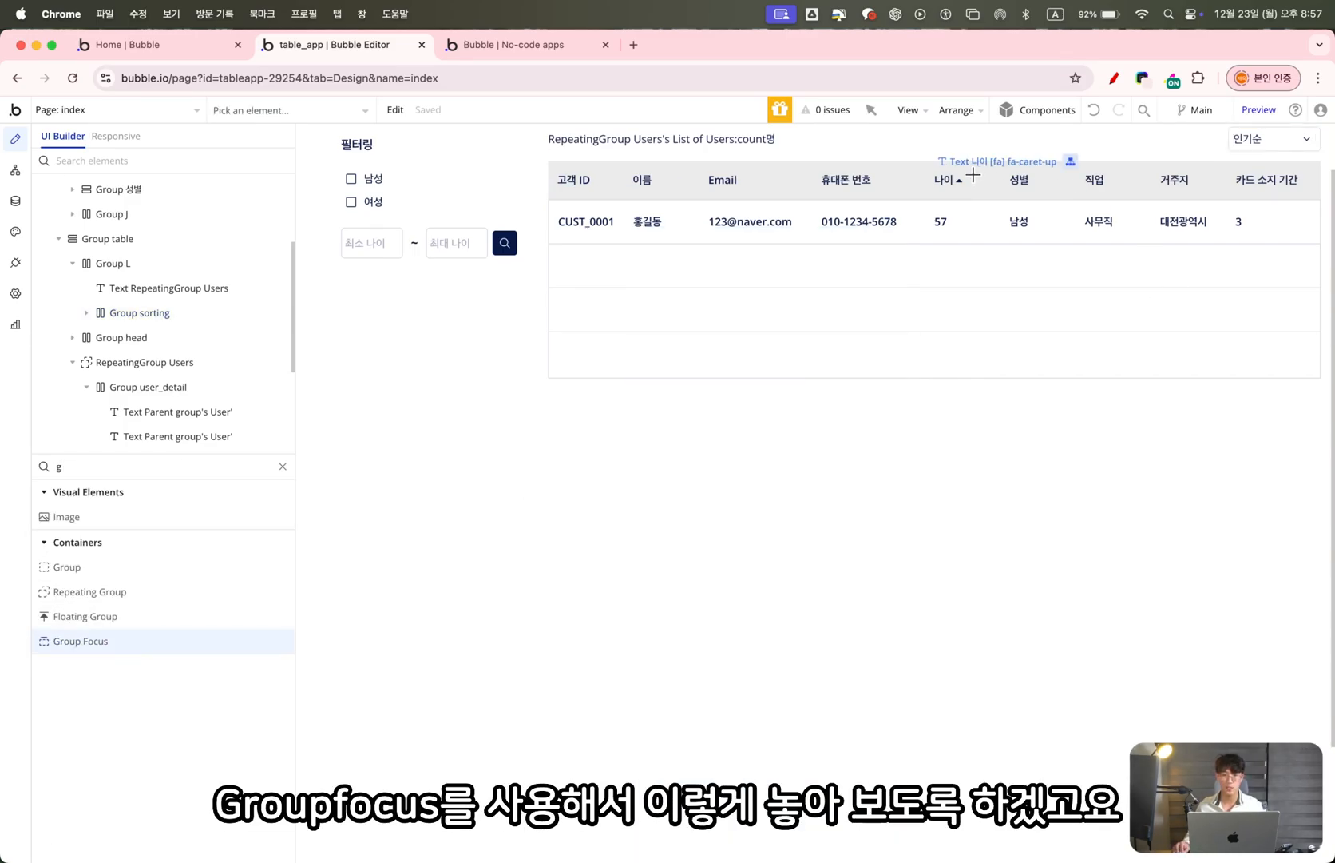
left_click(774, 143)
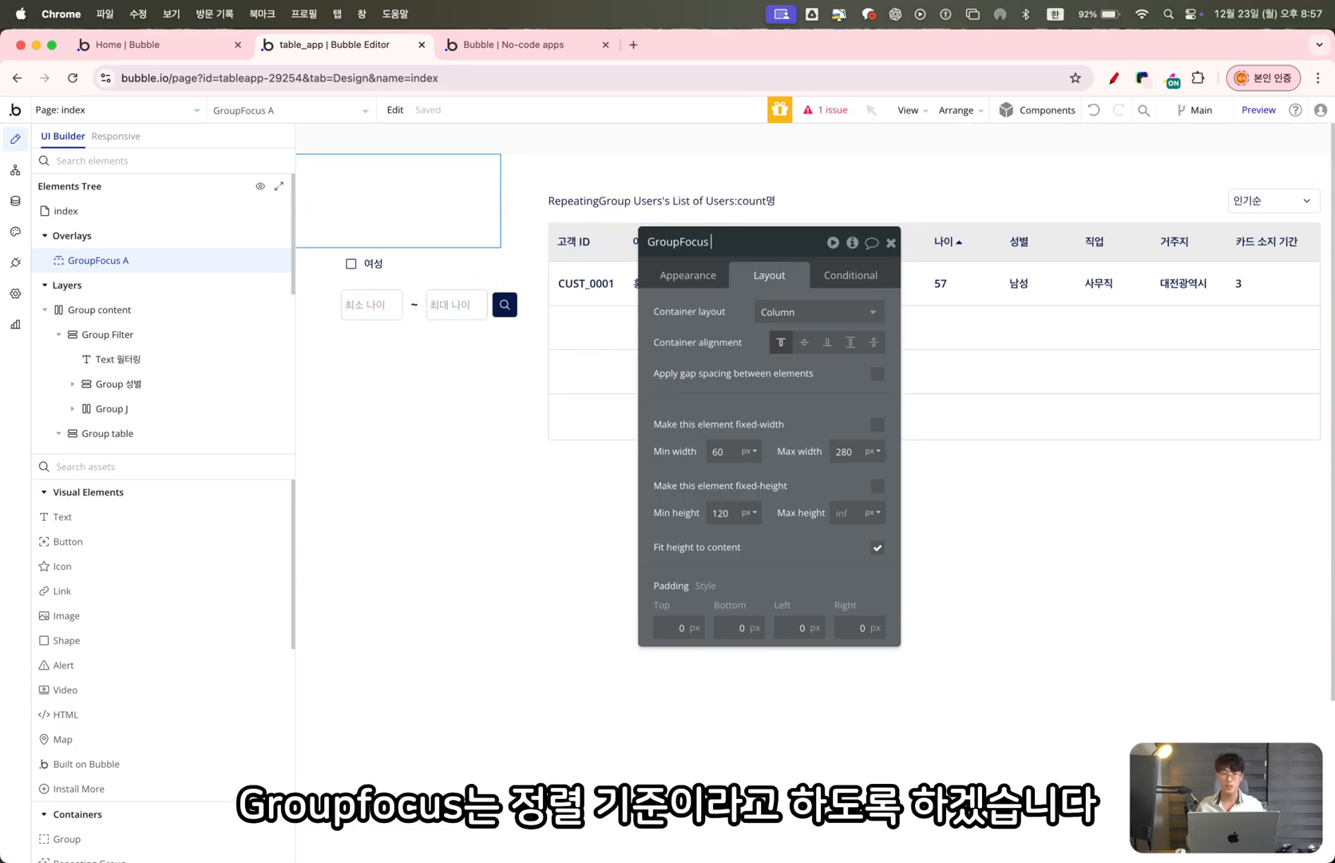
type("준")
key("Return")
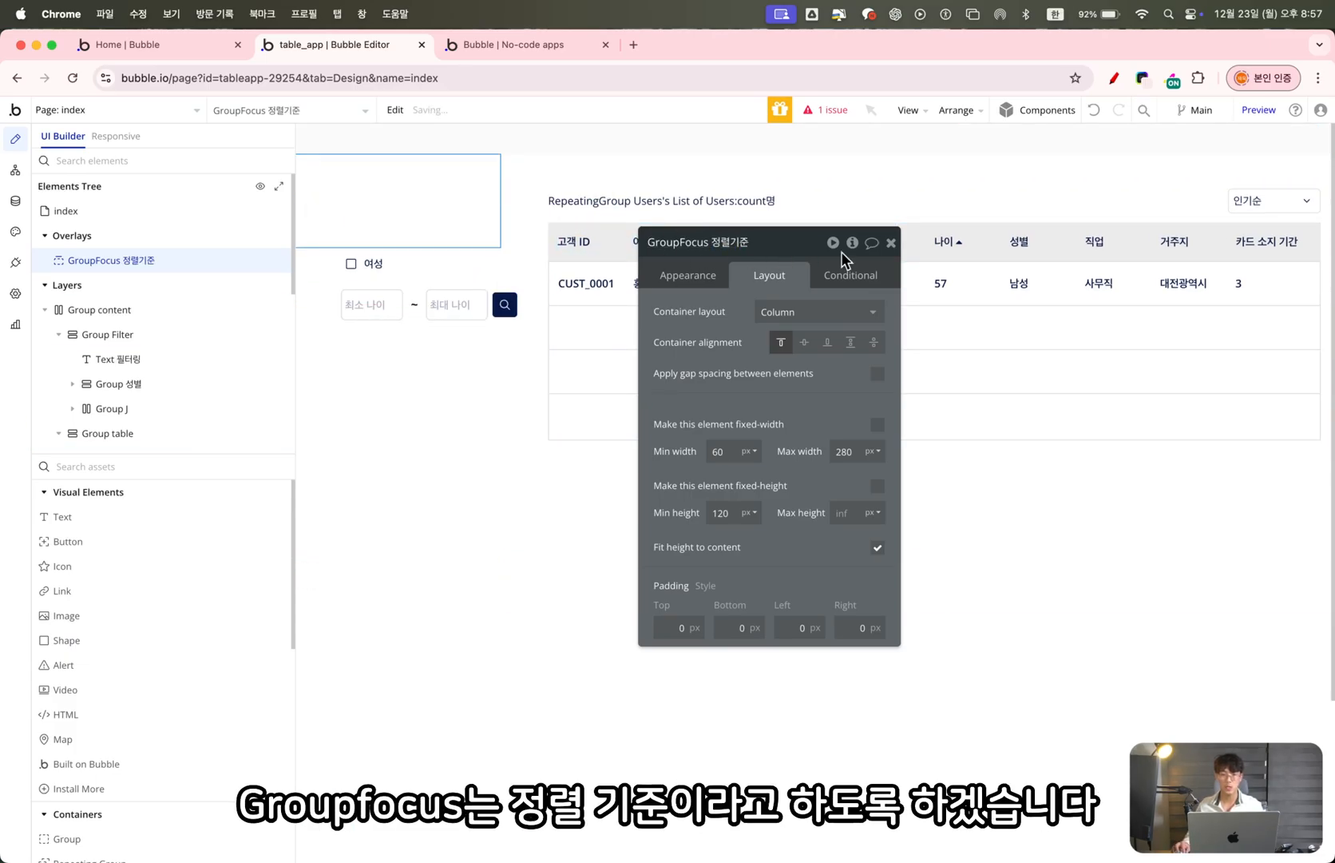
Set the reference element of GroupFocus 정렬기준 to Group sorting
left_click(1268, 208)
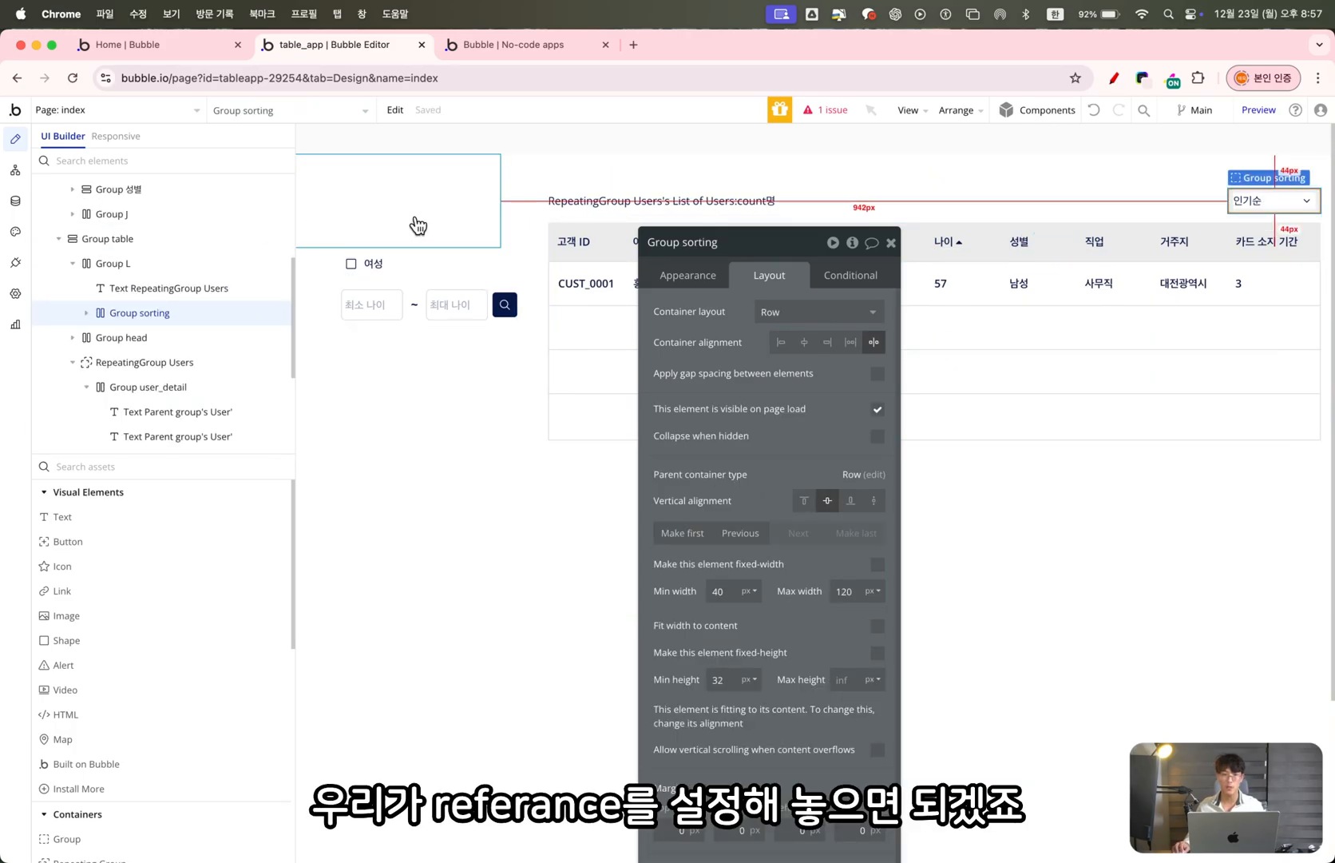
left_click(688, 276)
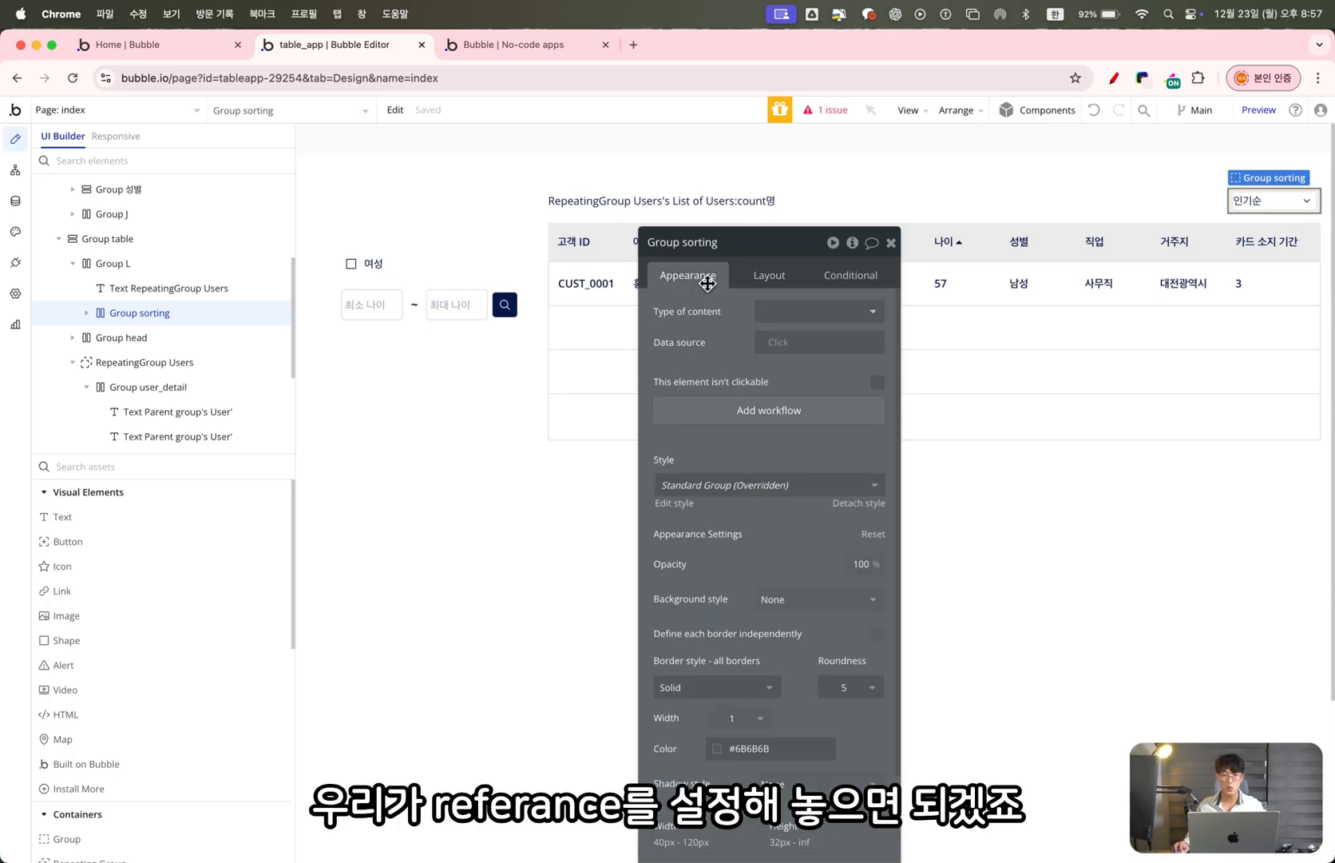
left_click(425, 201)
left_click(822, 313)
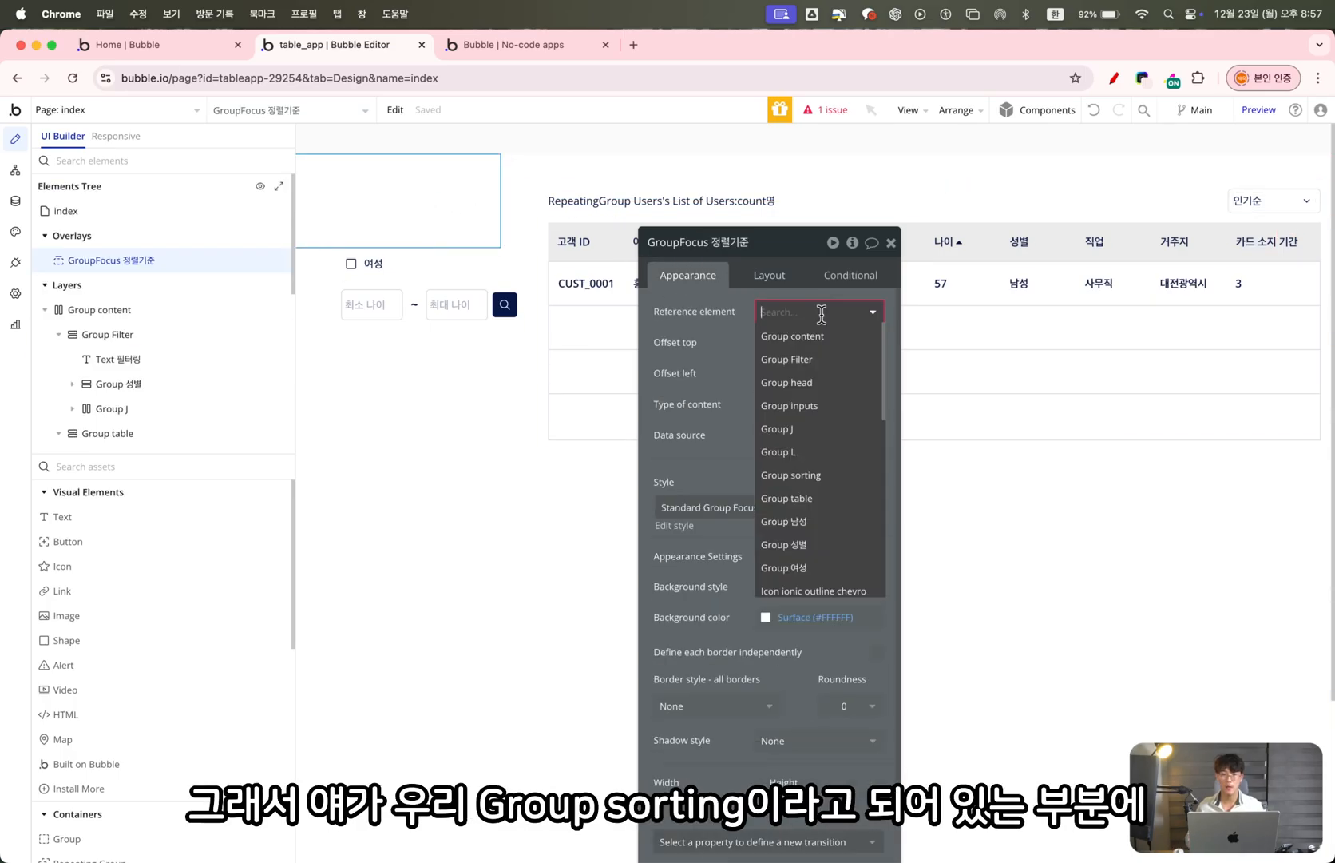
type("내")
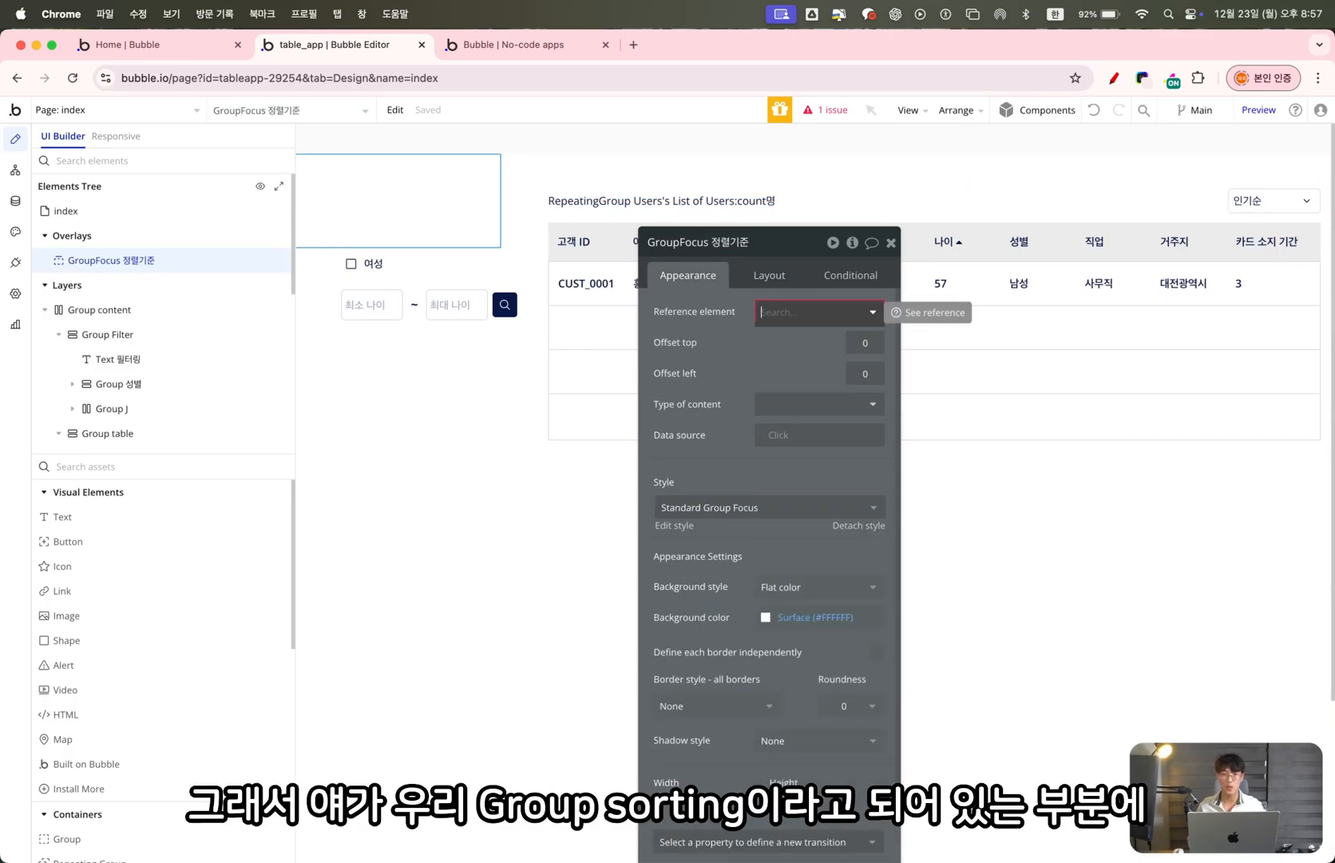
key("Caps_Lock")
type("sor")
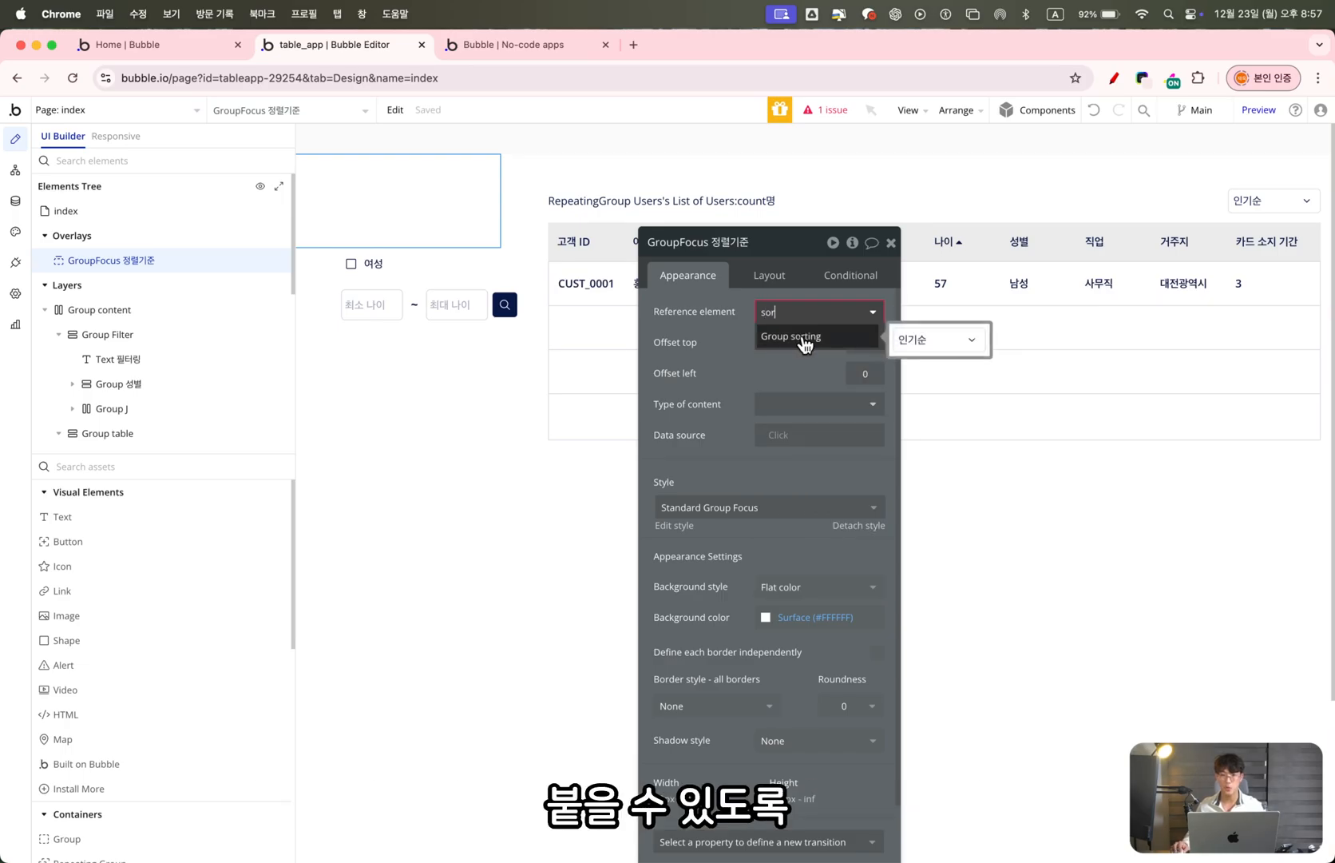
left_click(804, 336)
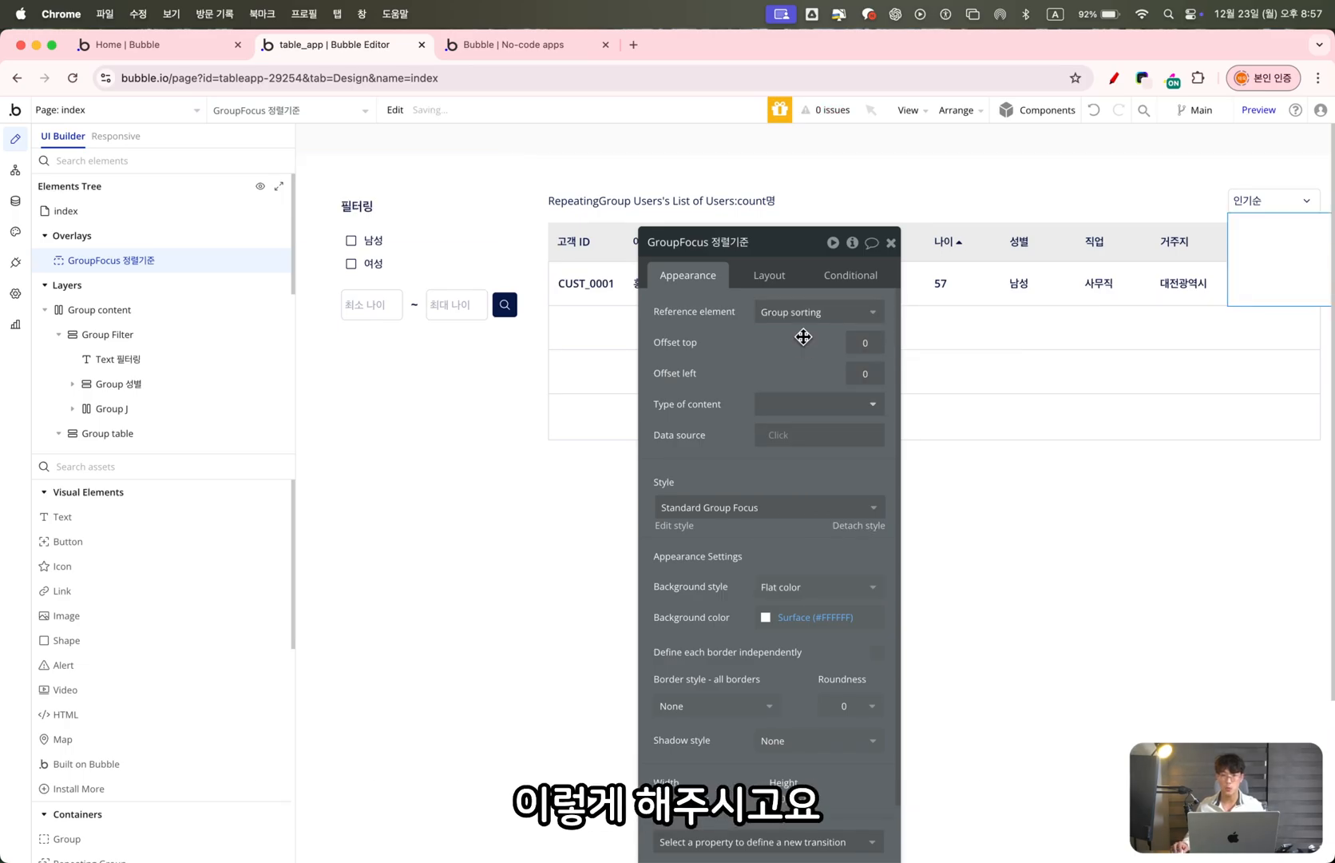
Set the top offset of GroupFocus 정렬기준 to 5 and its left offset to -100
double_click(865, 343)
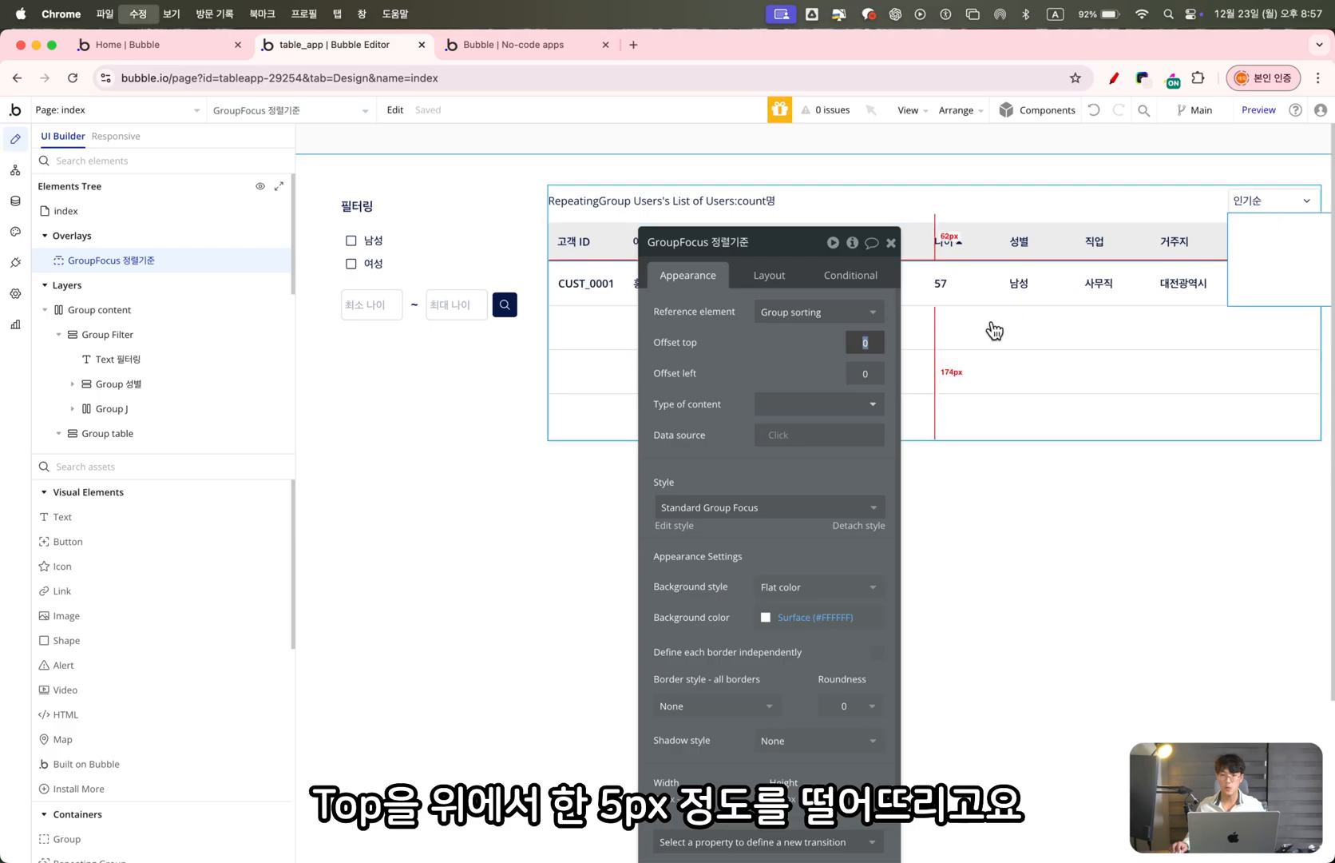
type("5")
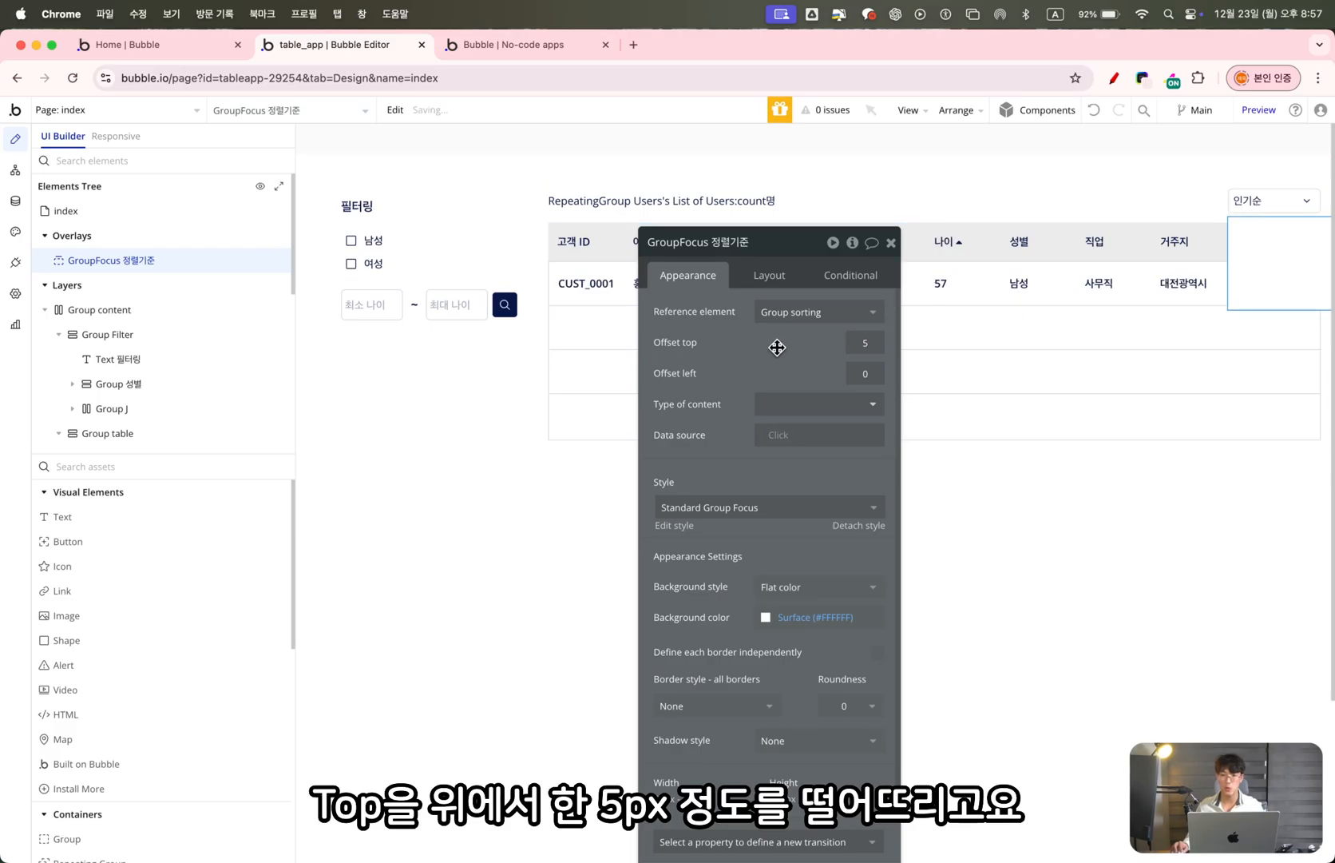
key("Tab")
type("-1")
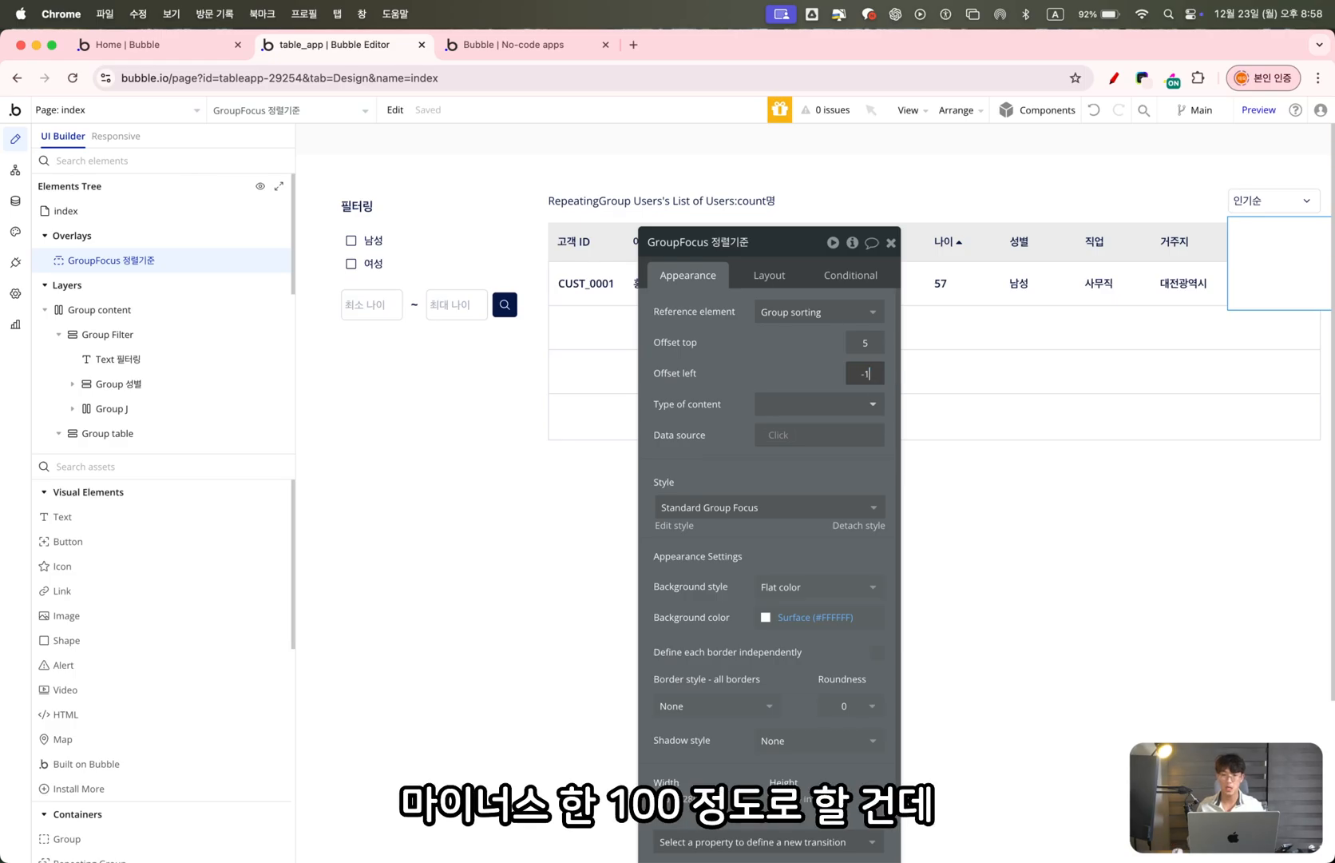
type("00")
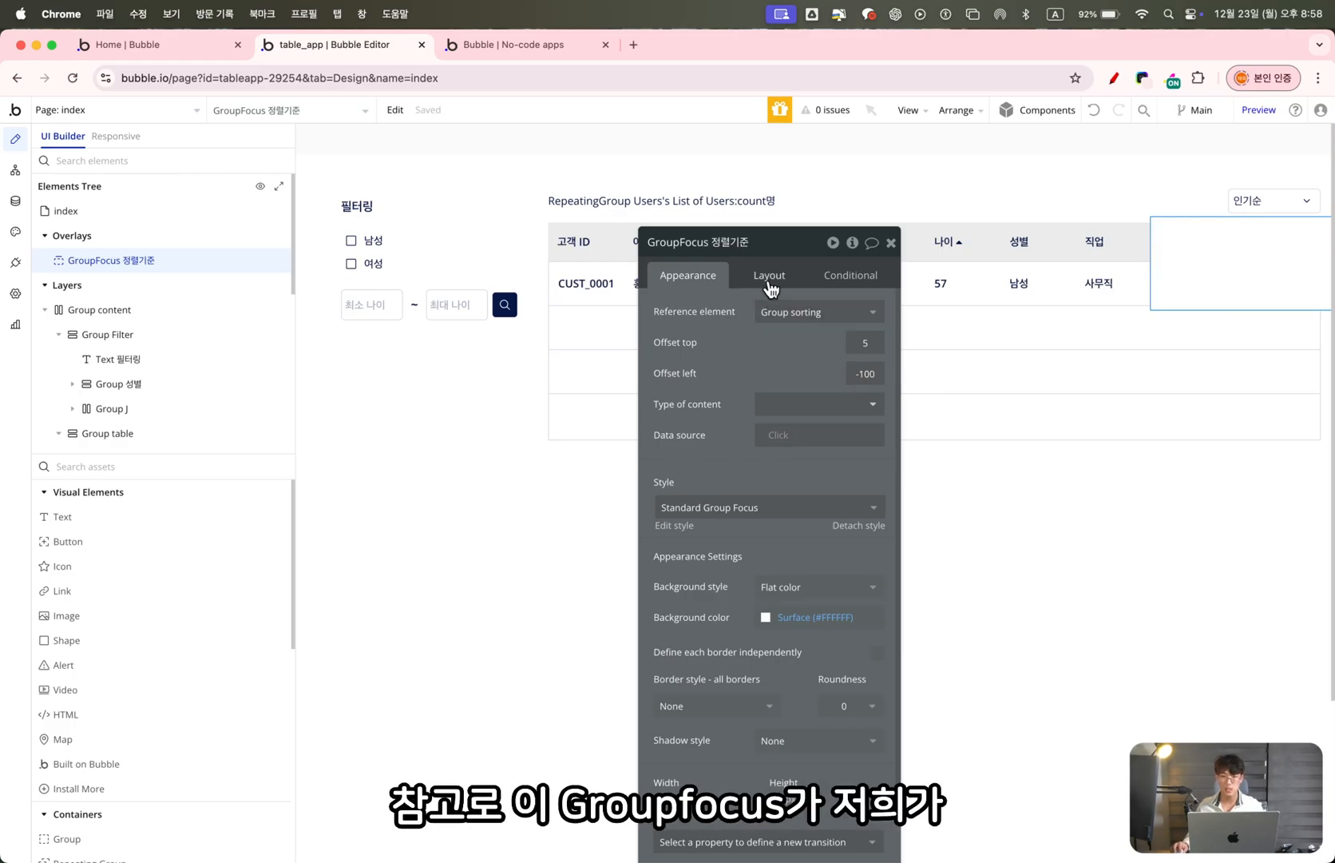
Set the maximum width of GroupFocus 정렬기준 to 120 px and its left offset to 0
left_click(769, 280)
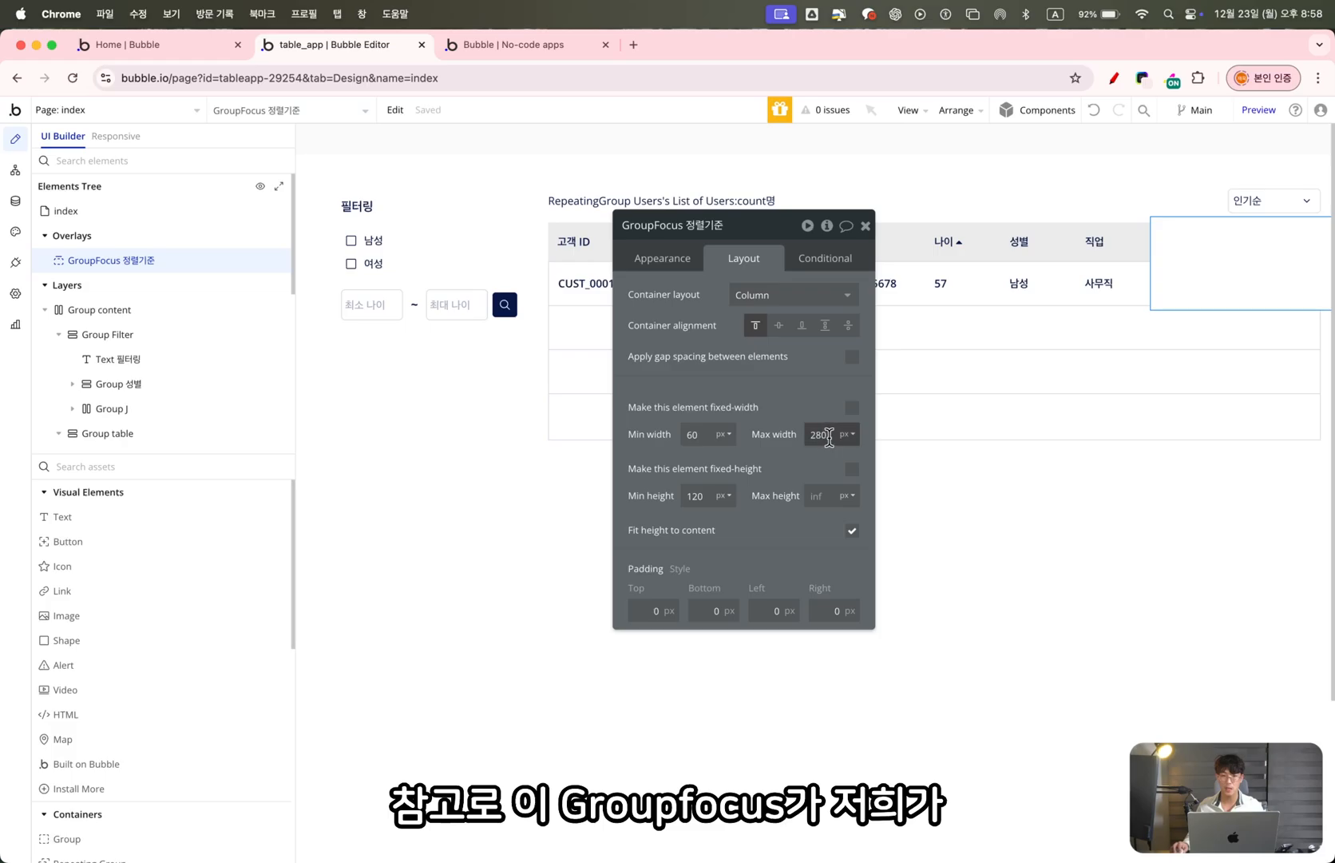
left_click_drag(833, 435, 793, 432)
type("120")
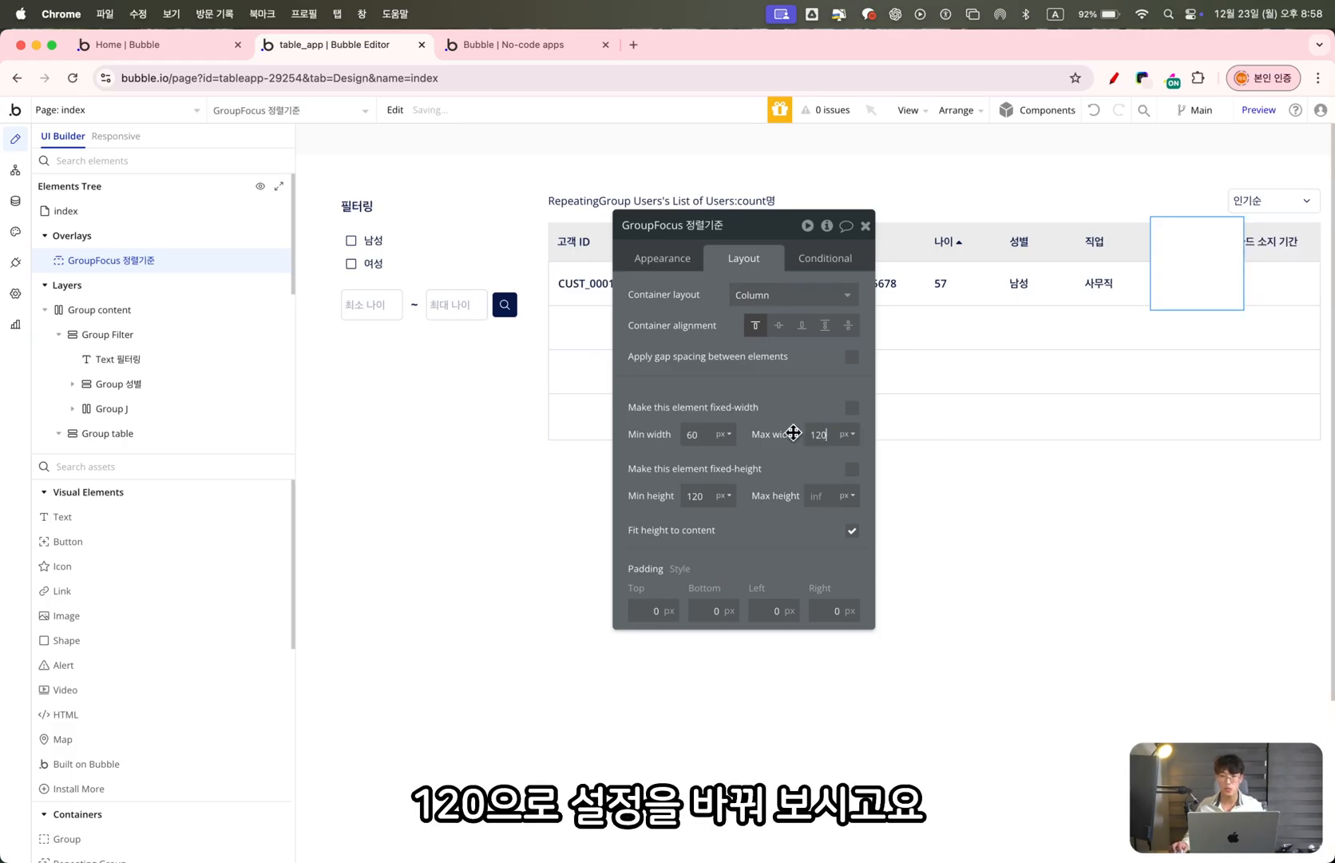
left_click(658, 259)
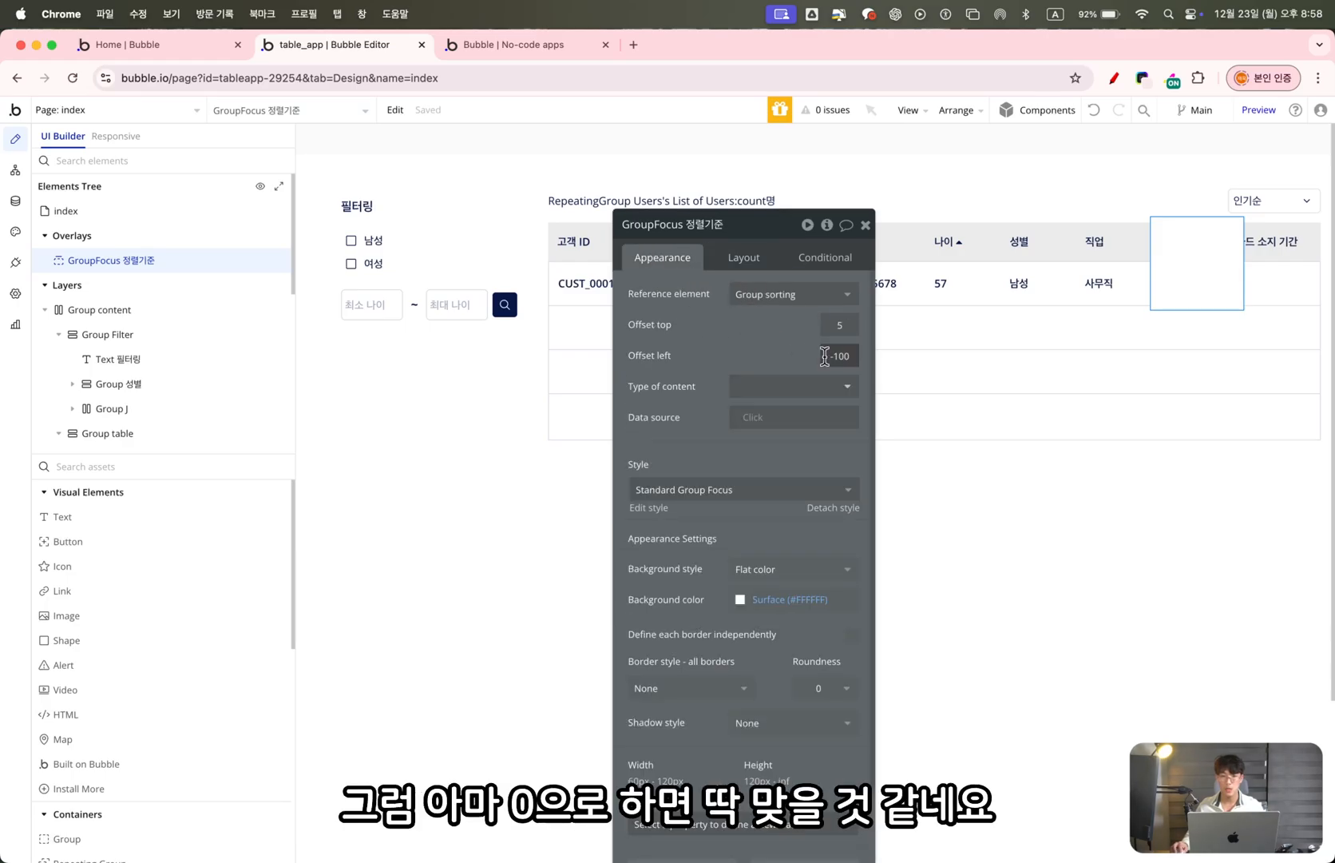
double_click(843, 359)
type("0")
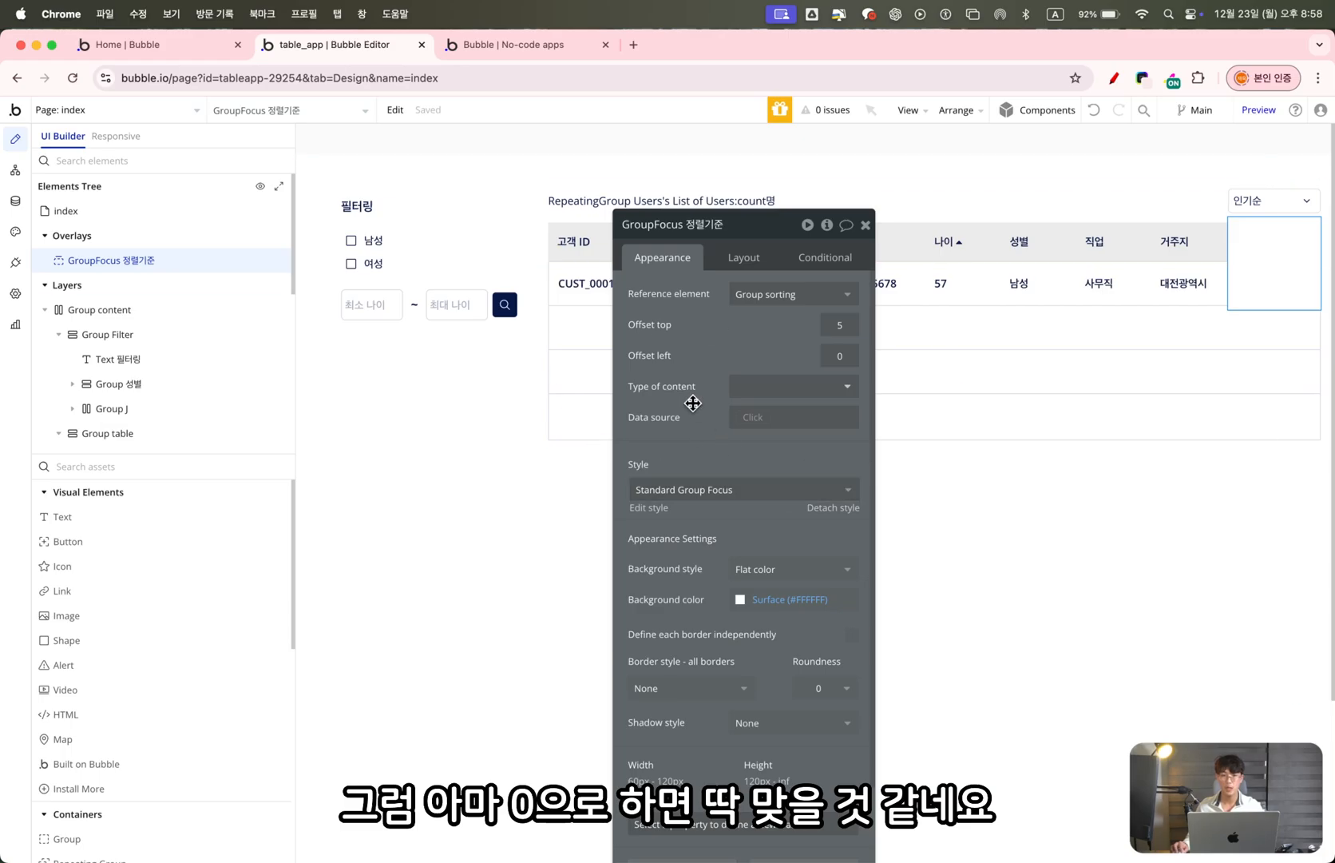
Define the borders of GroupFocus 정렬기준 independently and set its bottom-right and bottom-left roundness to 4
left_click_drag(711, 361, 715, 262)
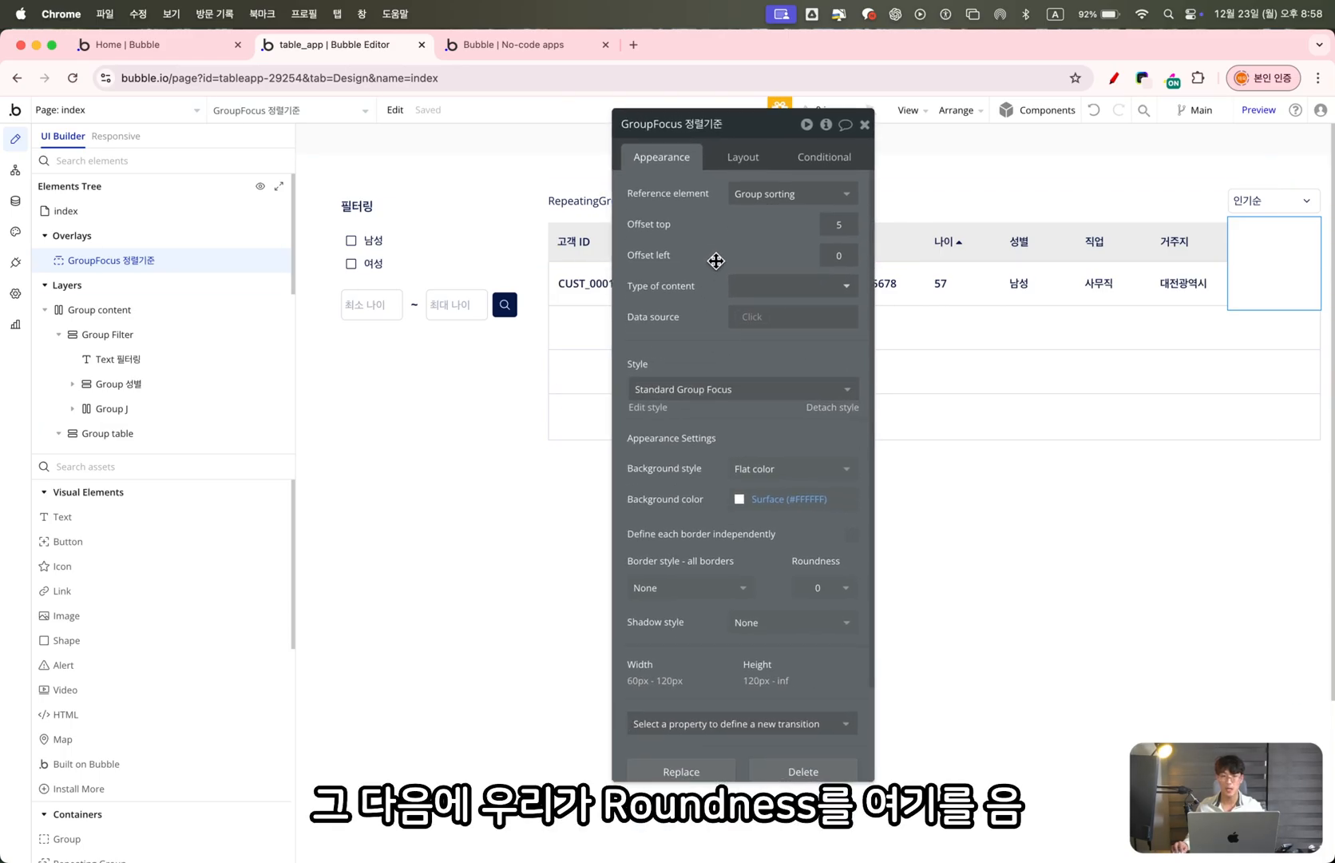
left_click(824, 595)
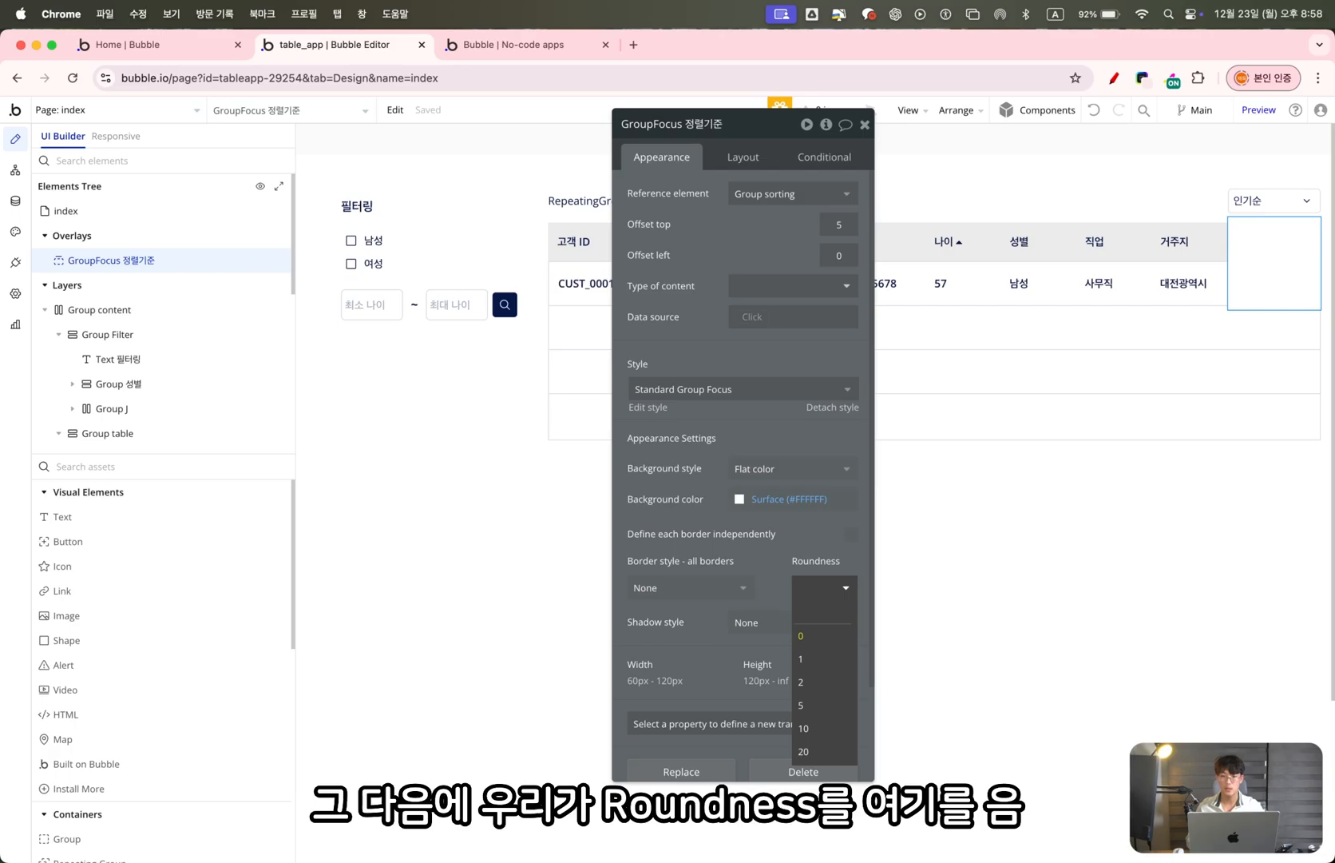
left_click(775, 551)
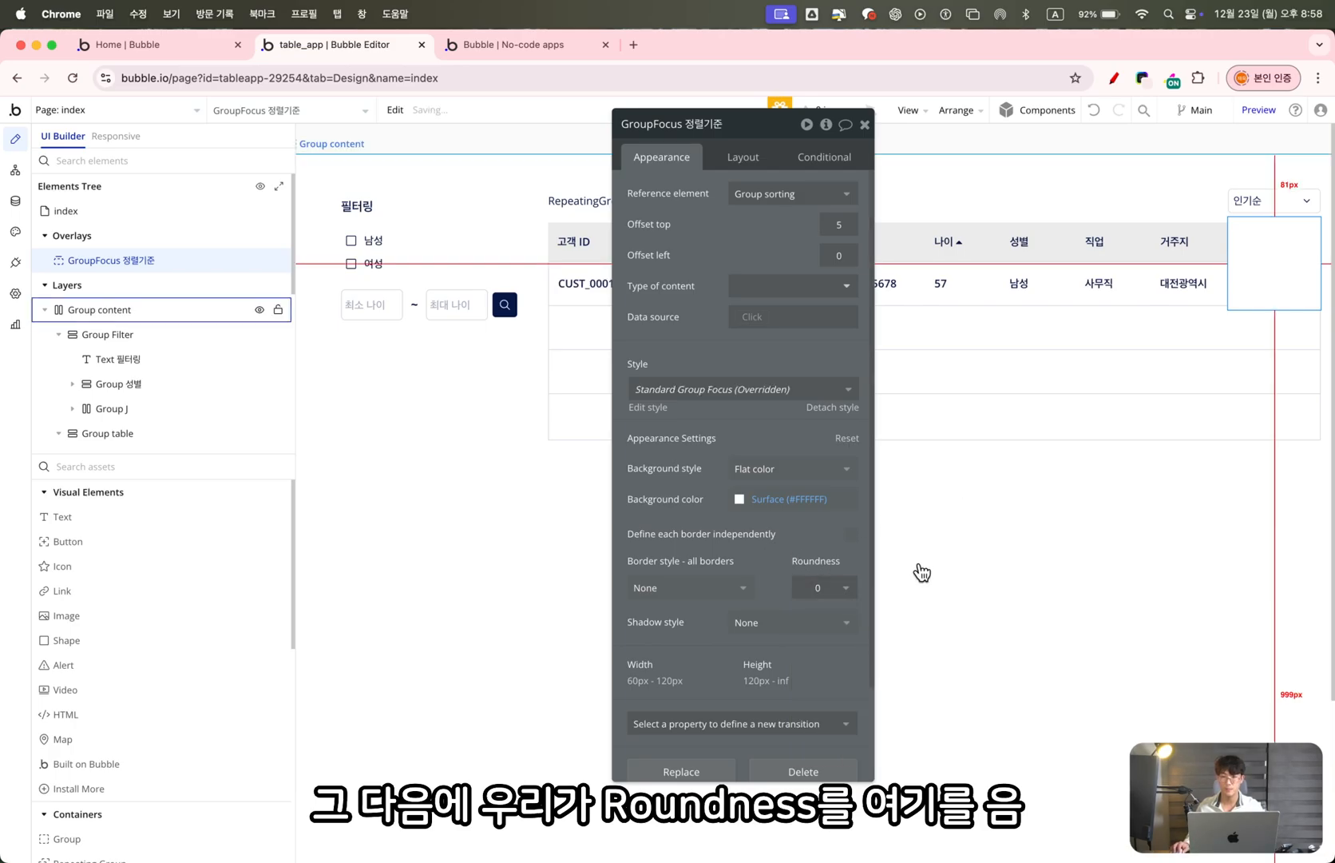
left_click(851, 533)
scroll(838, 575, "down", 2)
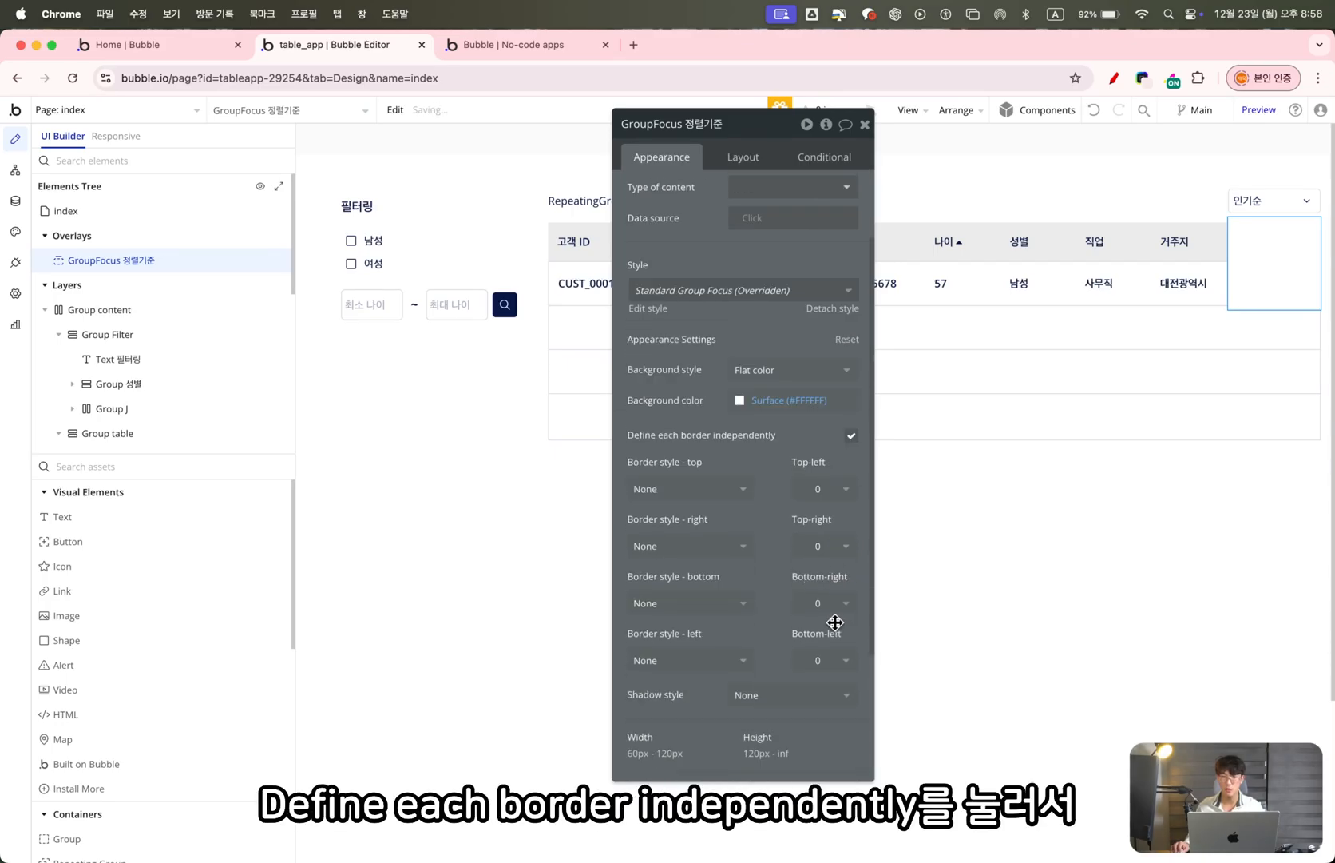
left_click(830, 612)
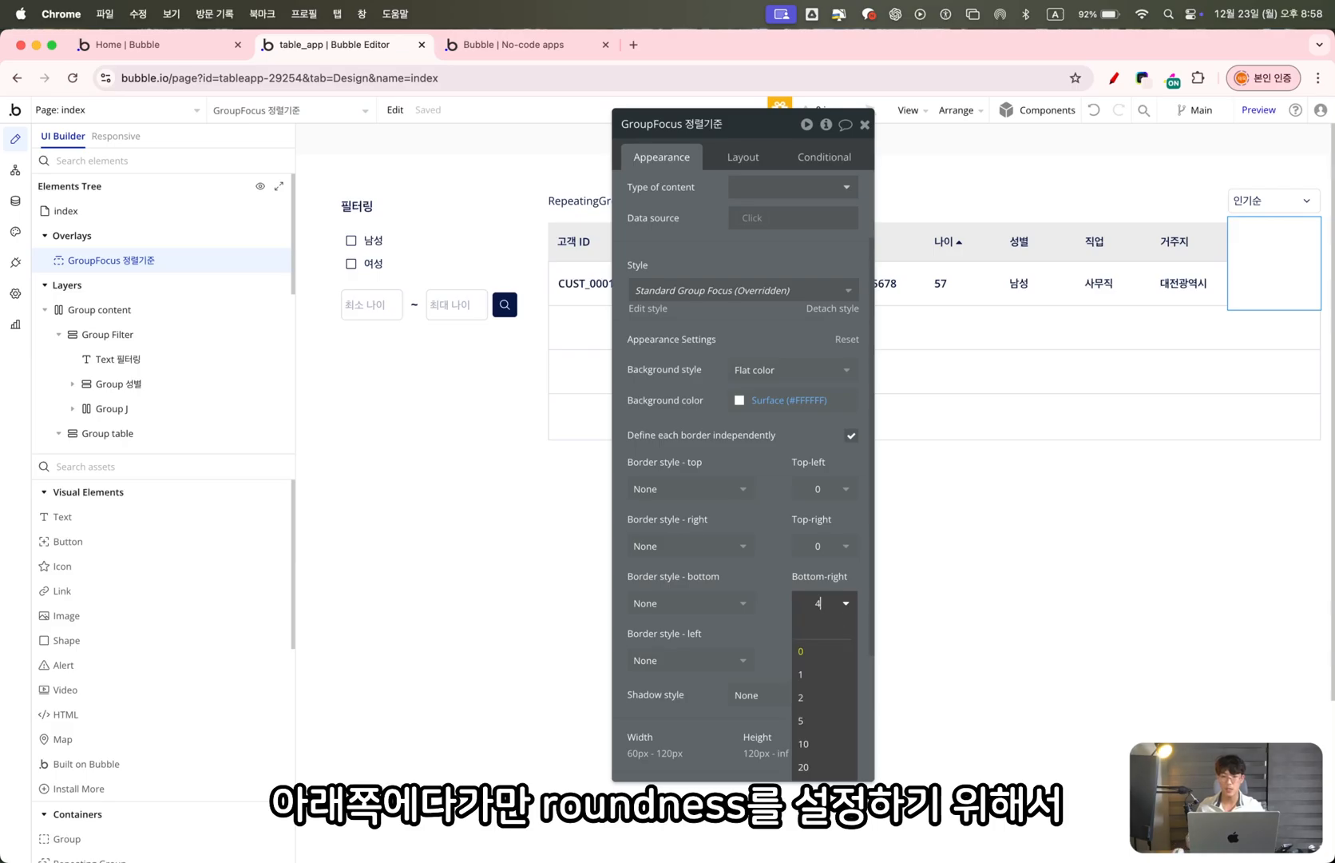
type("4")
left_click(822, 660)
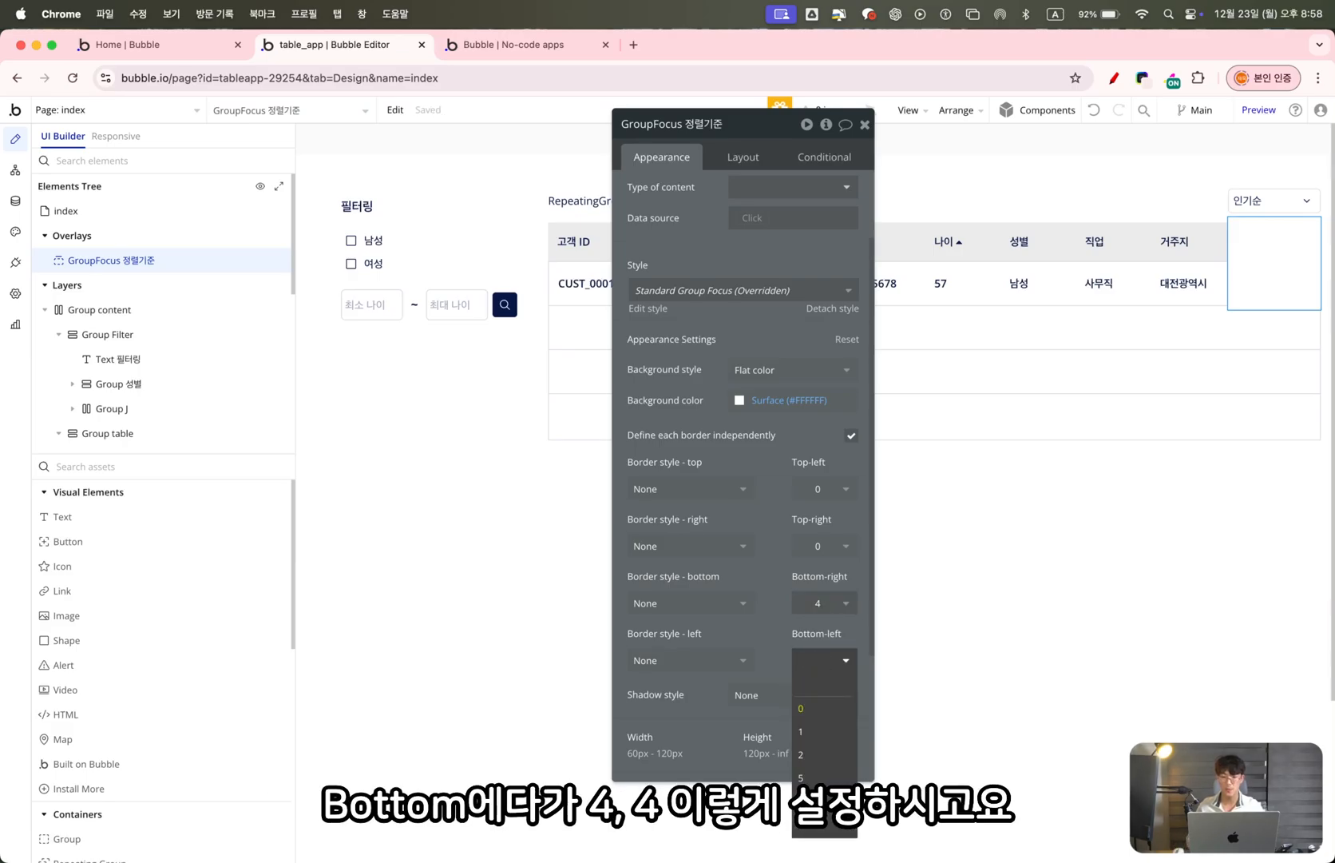
type("4")
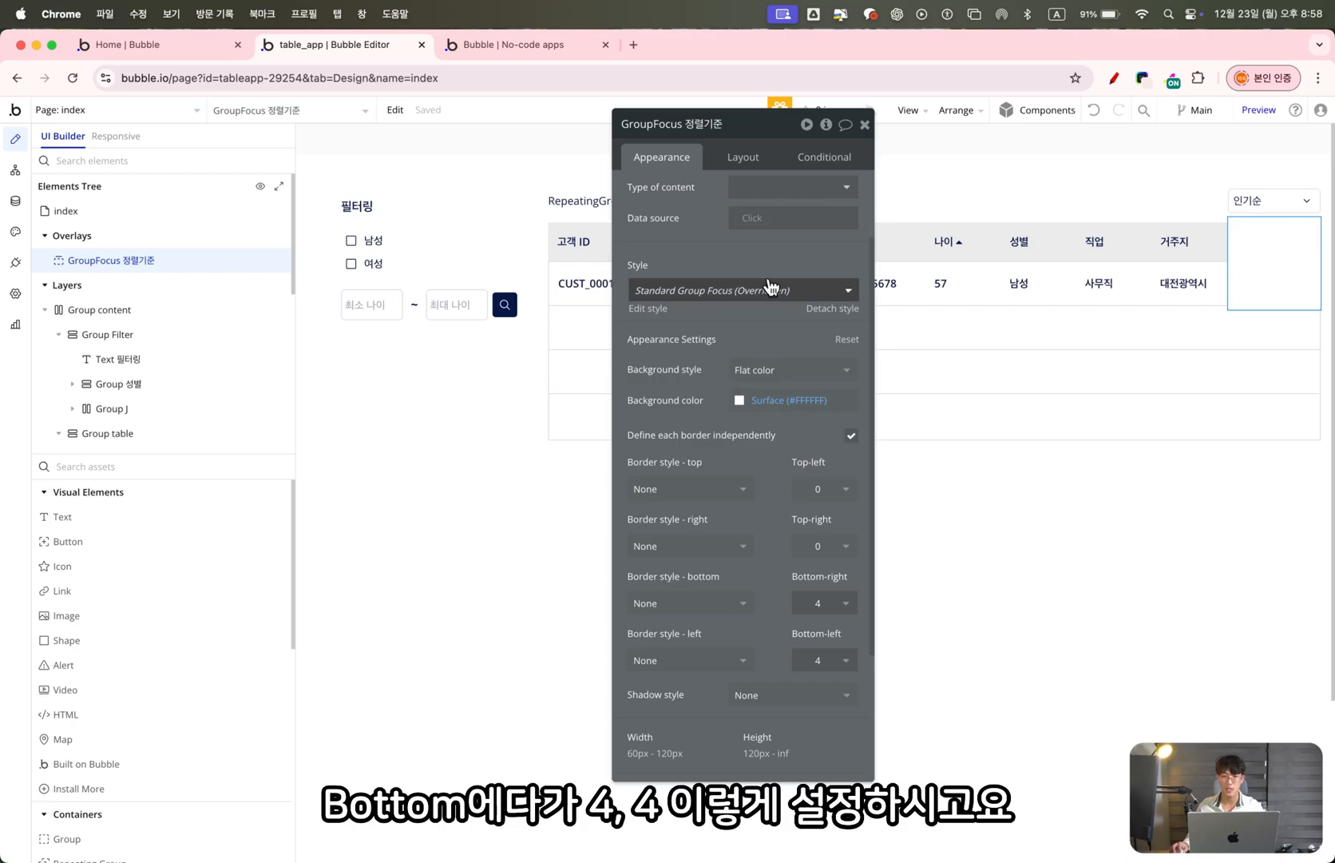
Give GroupFocus 정렬기준 an Outset shadow with horizontal and vertical offsets of 0
scroll(695, 591, "down", 3)
left_click(763, 527)
left_click(782, 599)
left_click(763, 558)
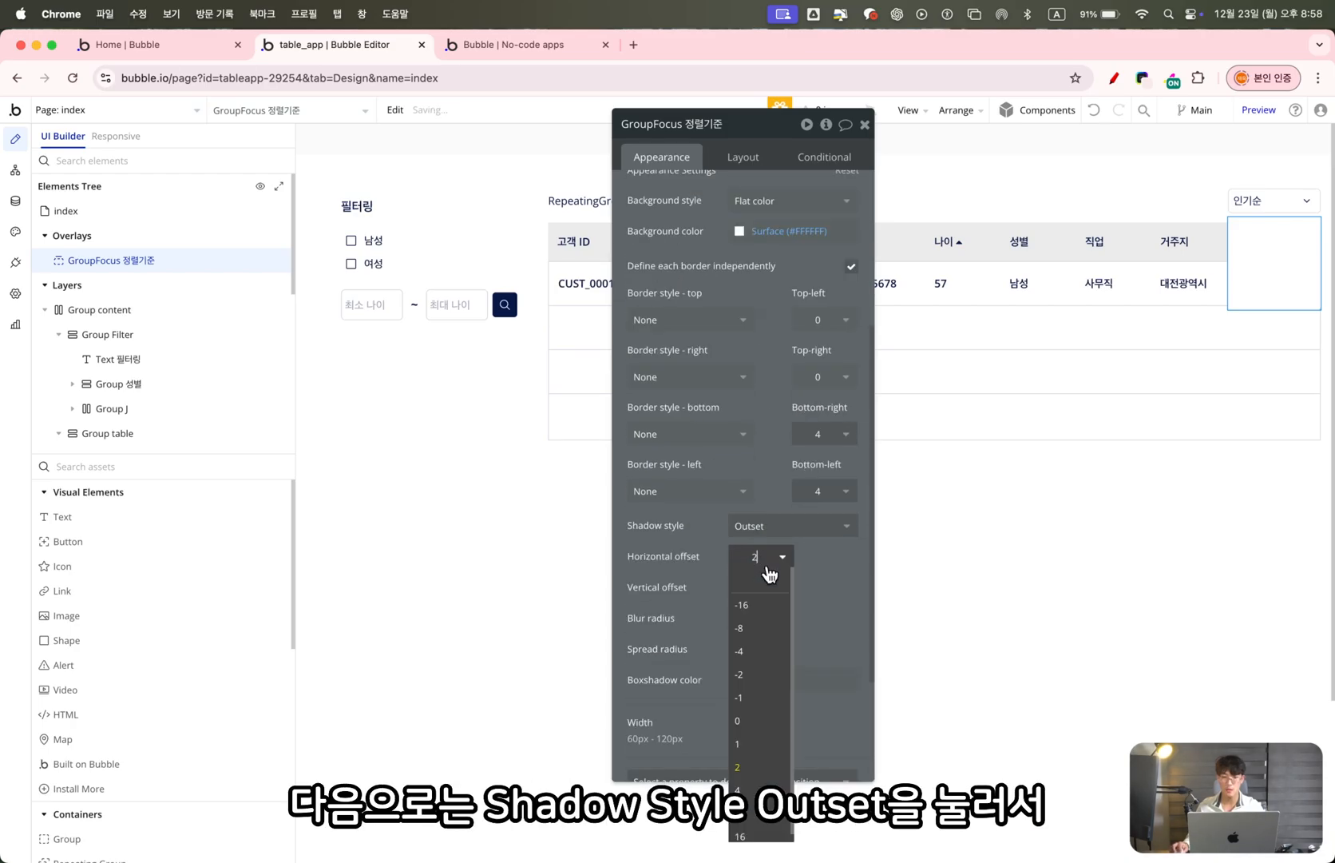
key("BackSpace")
type("0")
key("Return")
left_click(759, 587)
type("0")
key("Return")
Set the shadow's blur radius to 20 and spread radius to 1, and lower the box shadow colour's opacity
left_click(759, 627)
type("20")
key("Return")
left_click(763, 648)
type("1")
key("Return")
left_click(740, 679)
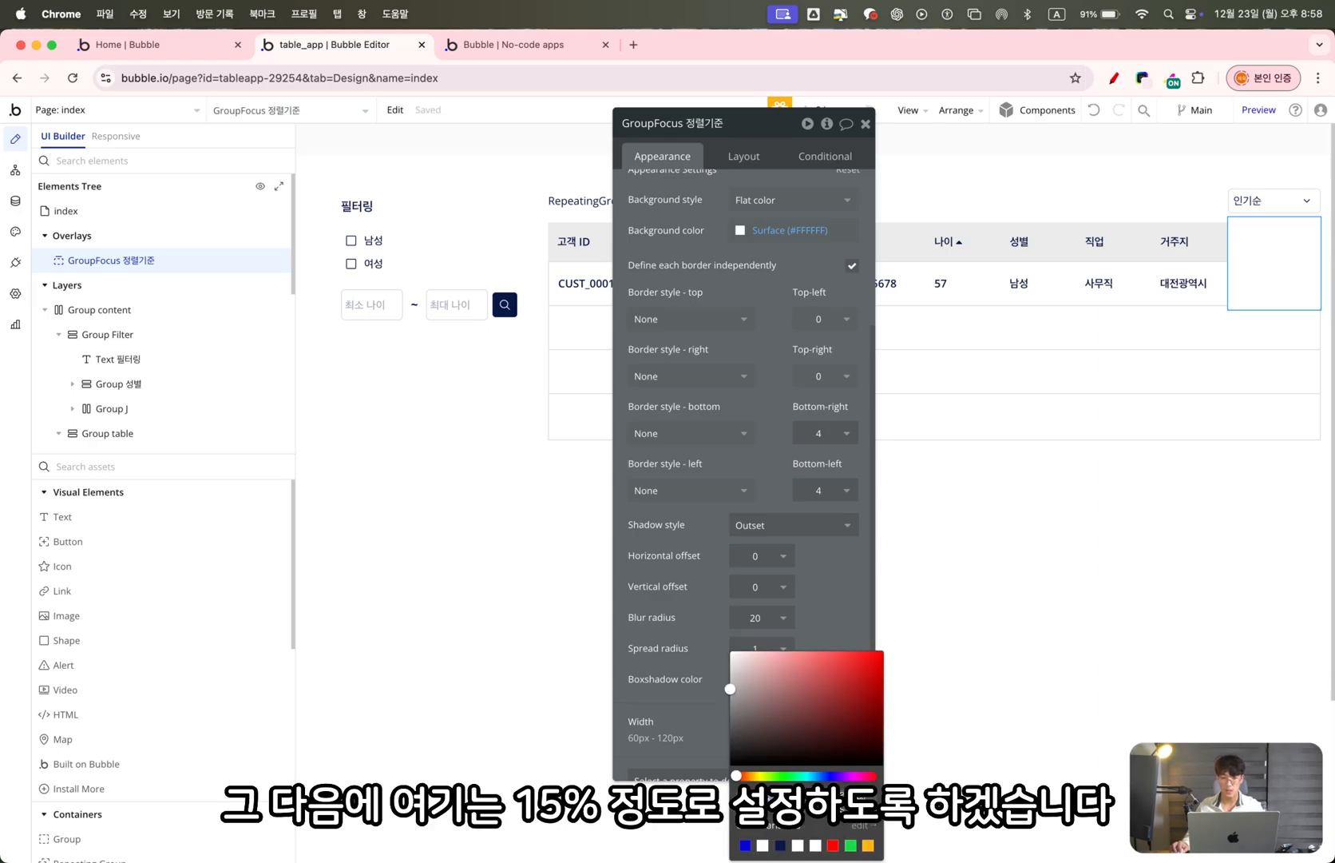
left_click(670, 518)
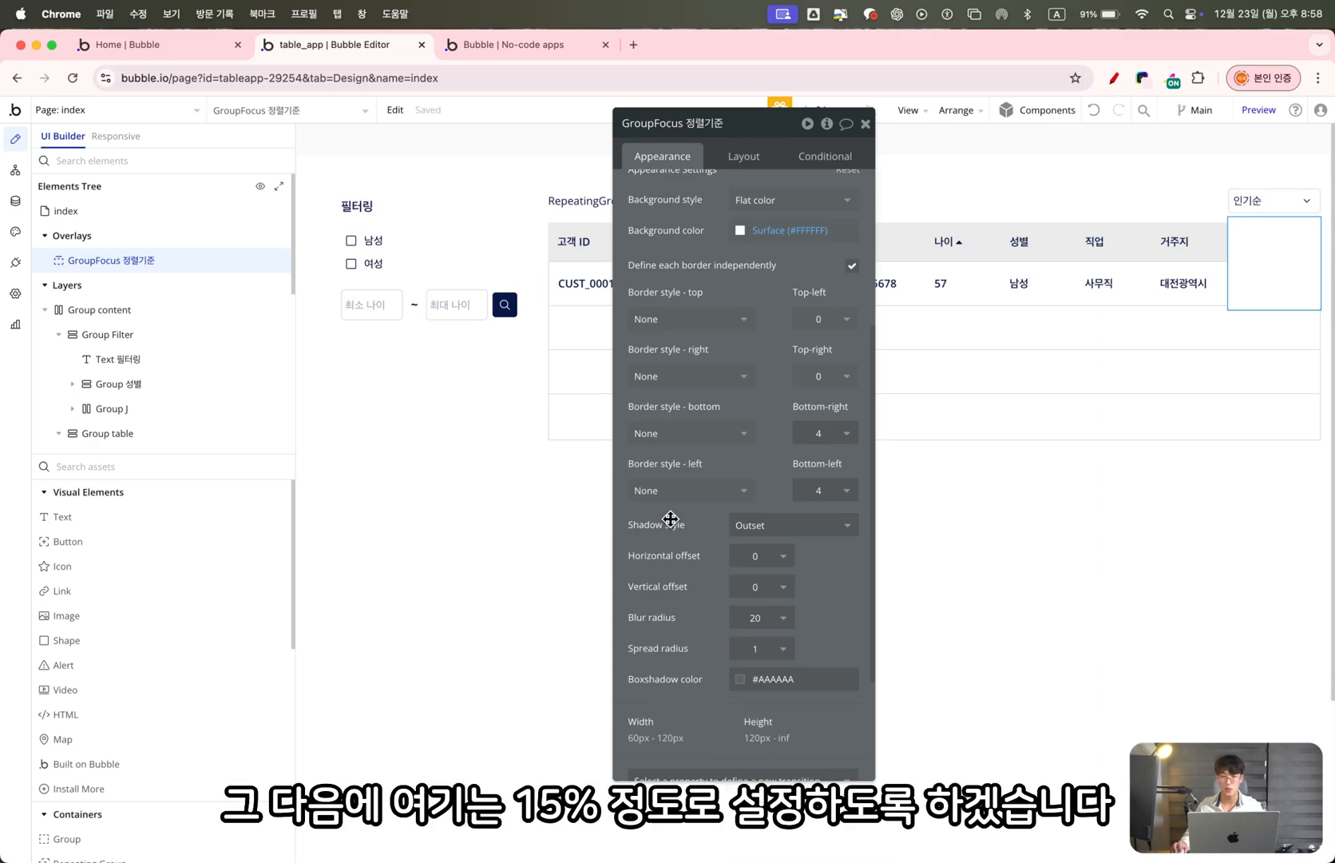
Create a workflow that runs when Group sorting is clicked
left_click(1276, 210)
left_click(1274, 276)
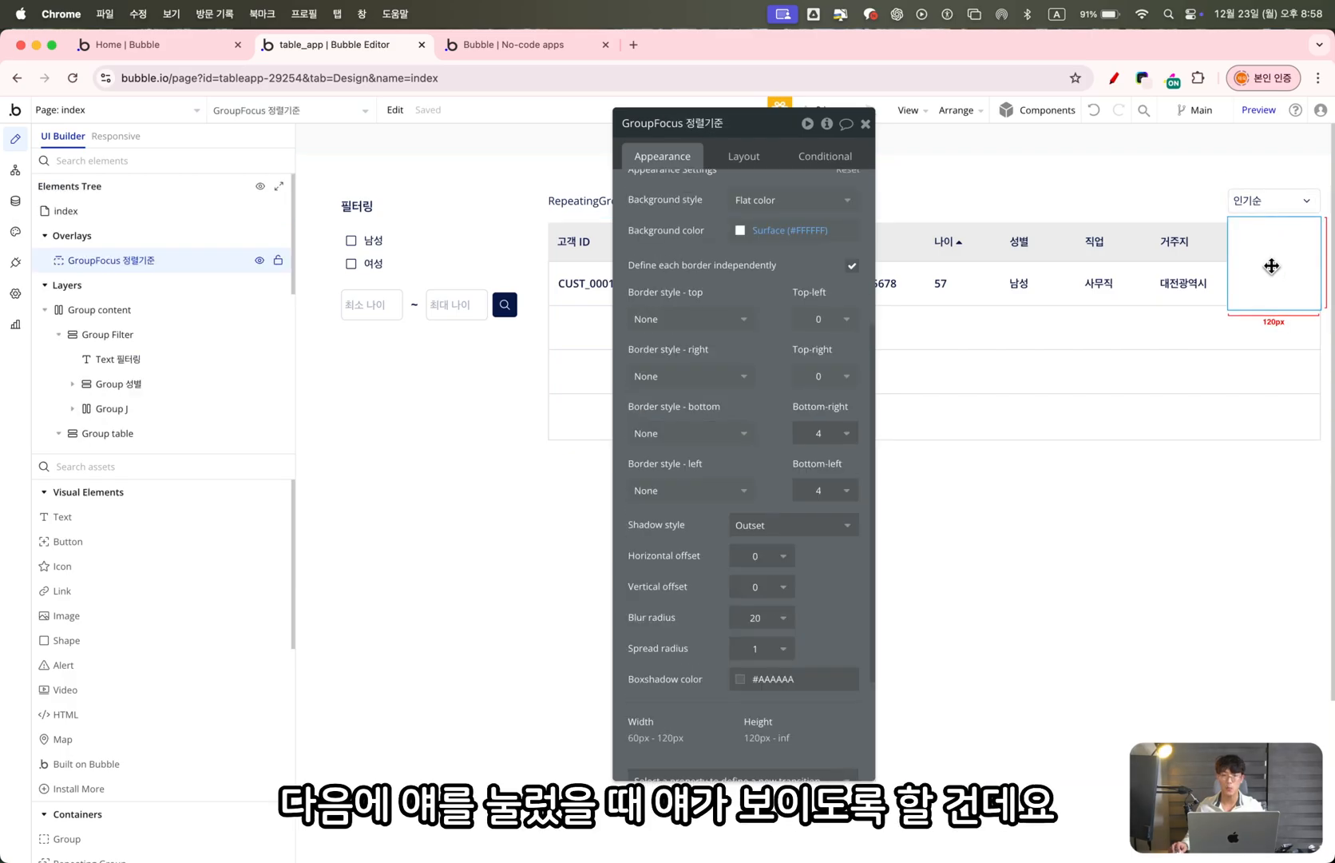
left_click(1276, 204)
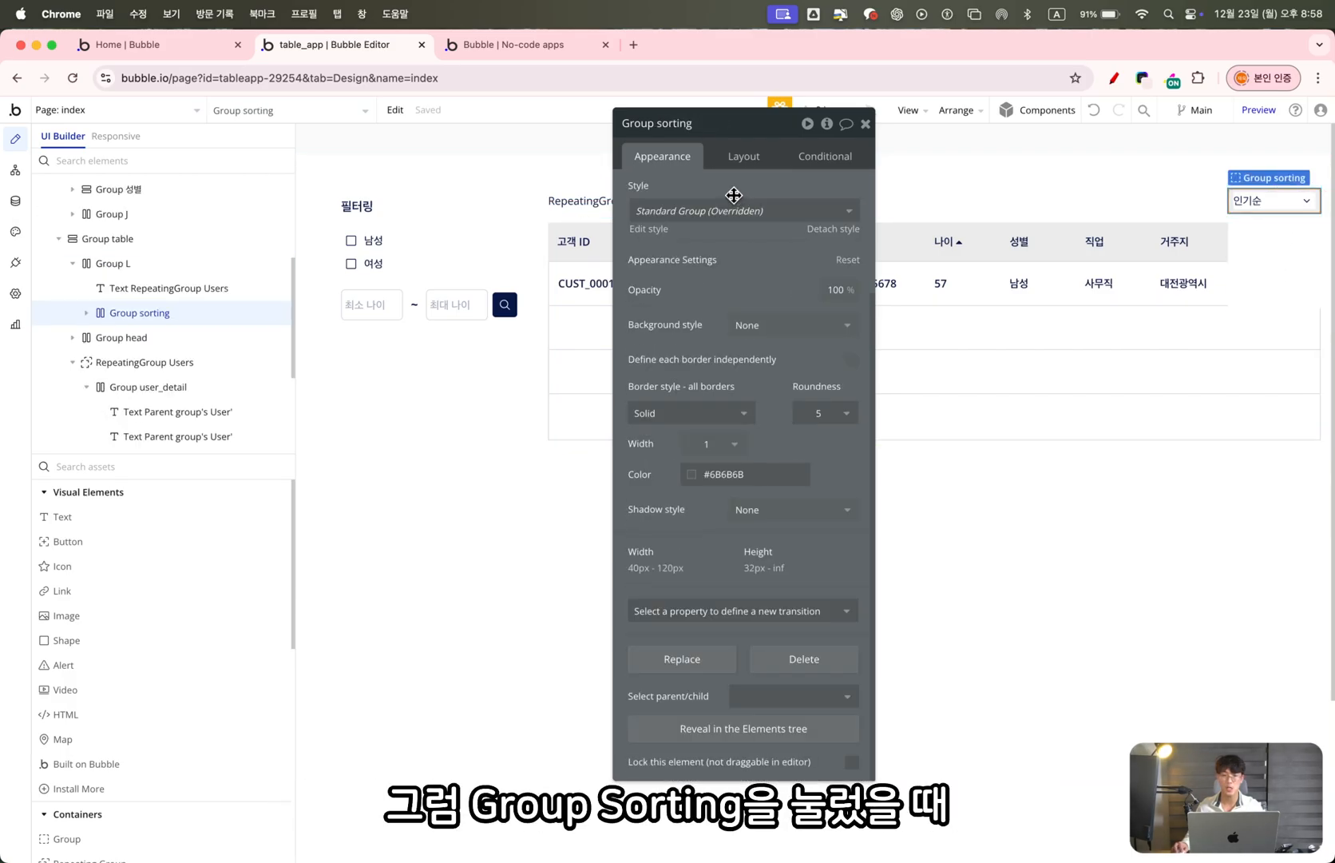
scroll(767, 343, "up", 4)
left_click(742, 308)
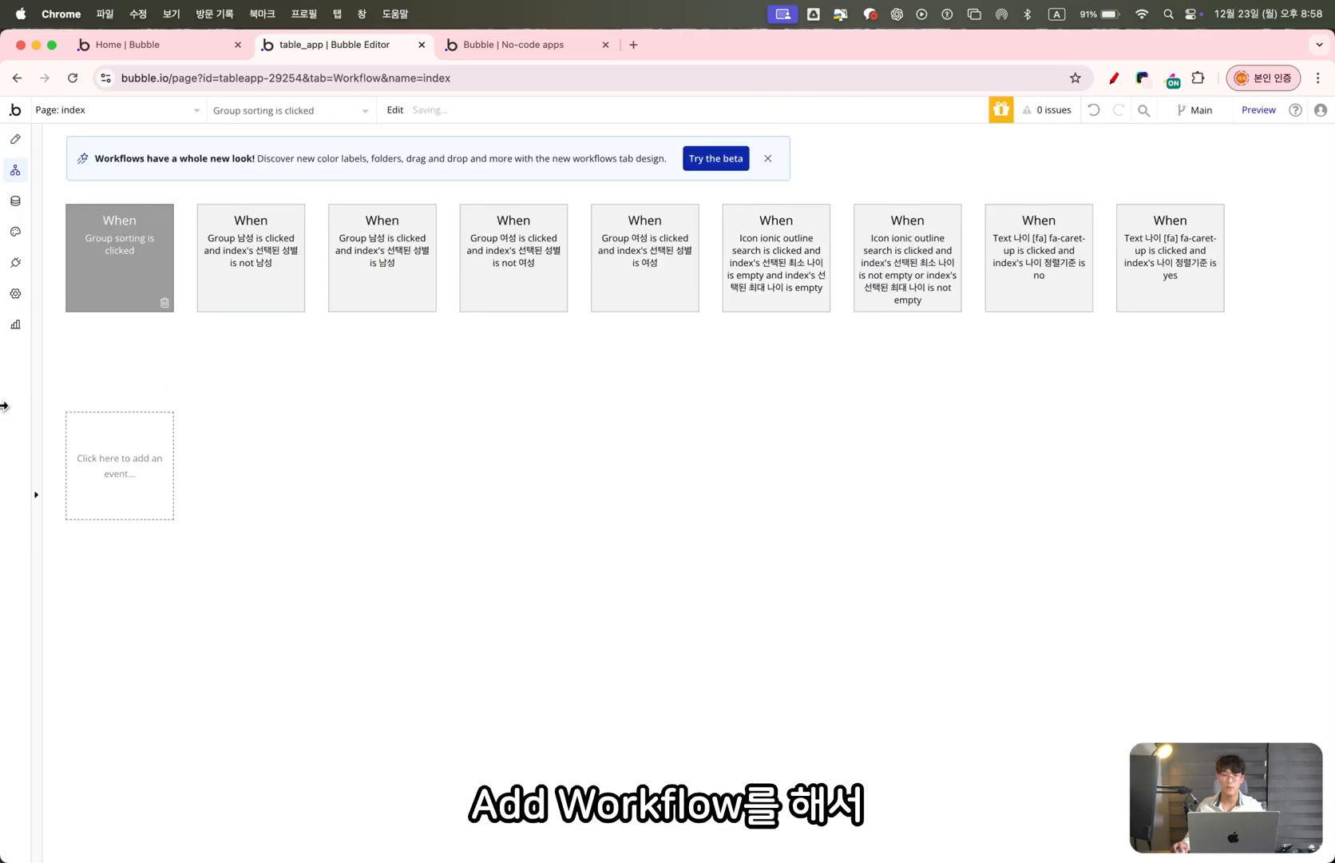
Add a Toggle an element action for GroupFocus 정렬기준 to the Group sorting click workflow
left_click(102, 366)
type("s")
key("BackSpace")
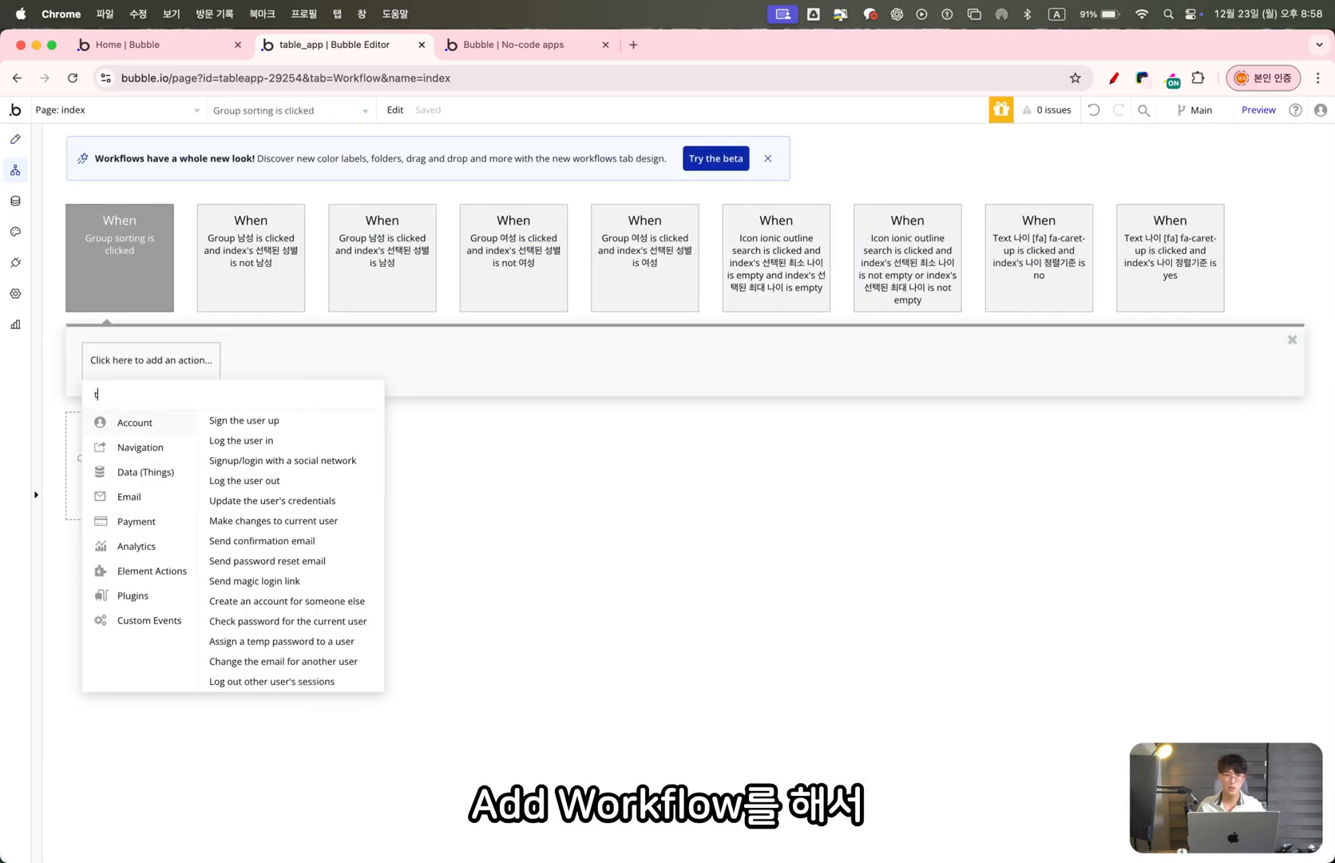
type("toggle")
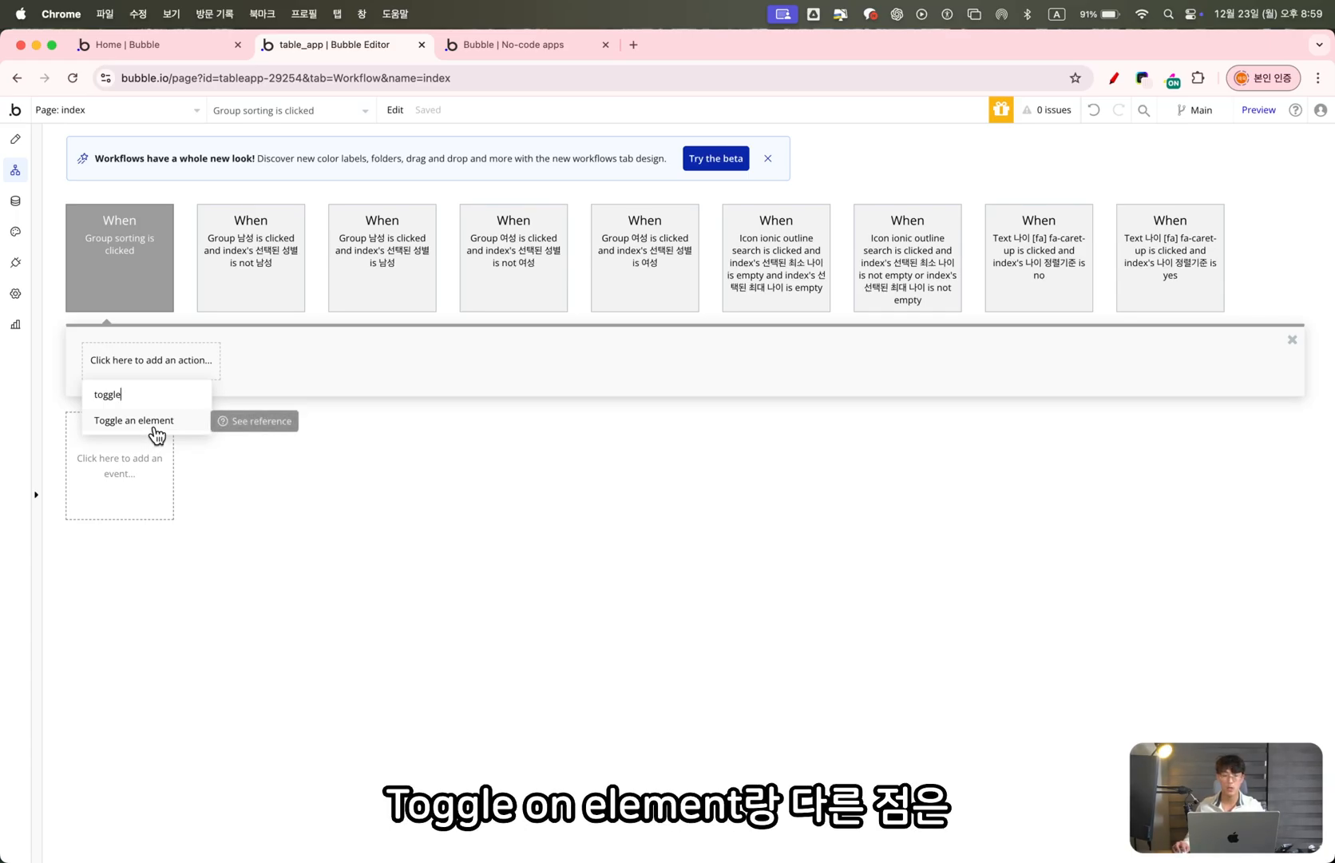
left_click(157, 433)
left_click(747, 218)
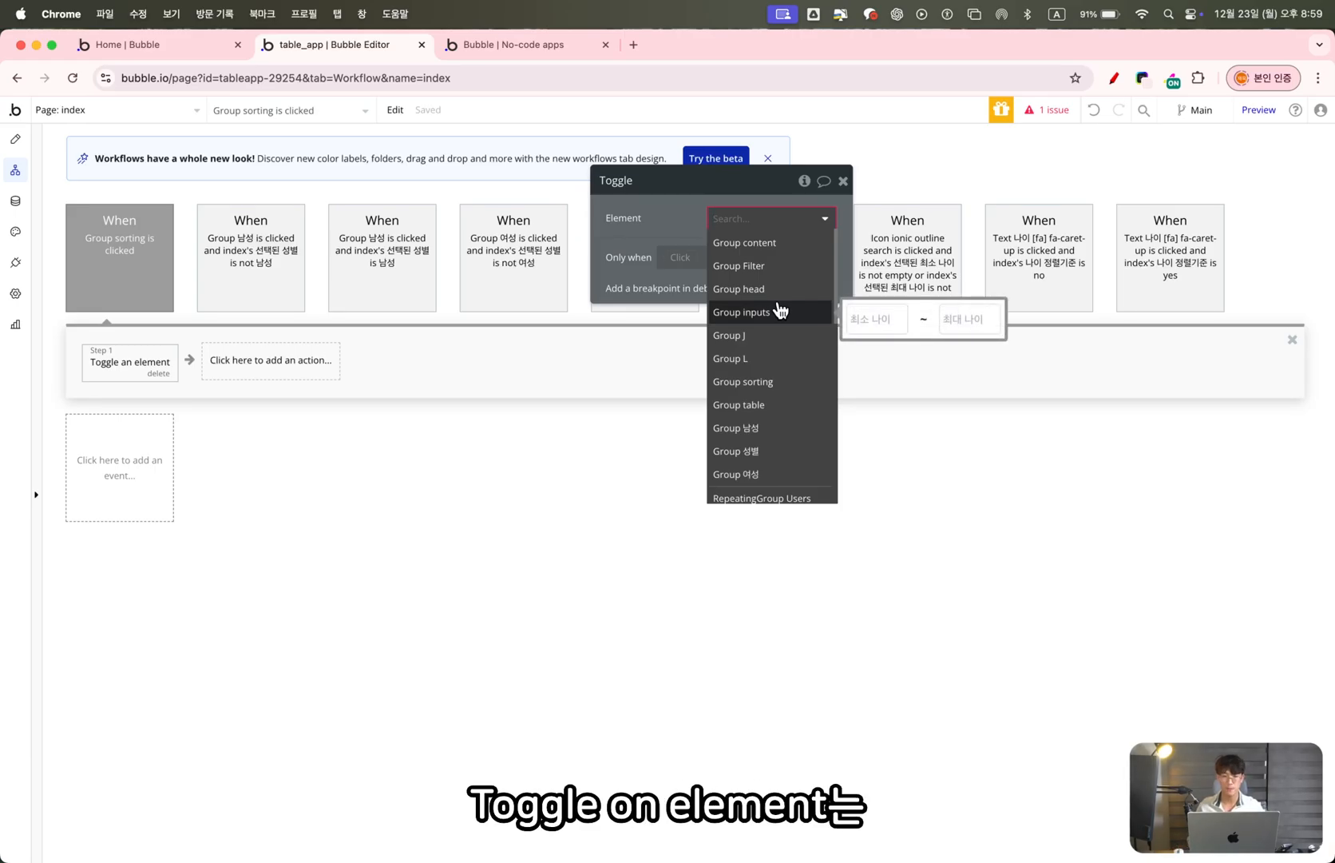
type("focu")
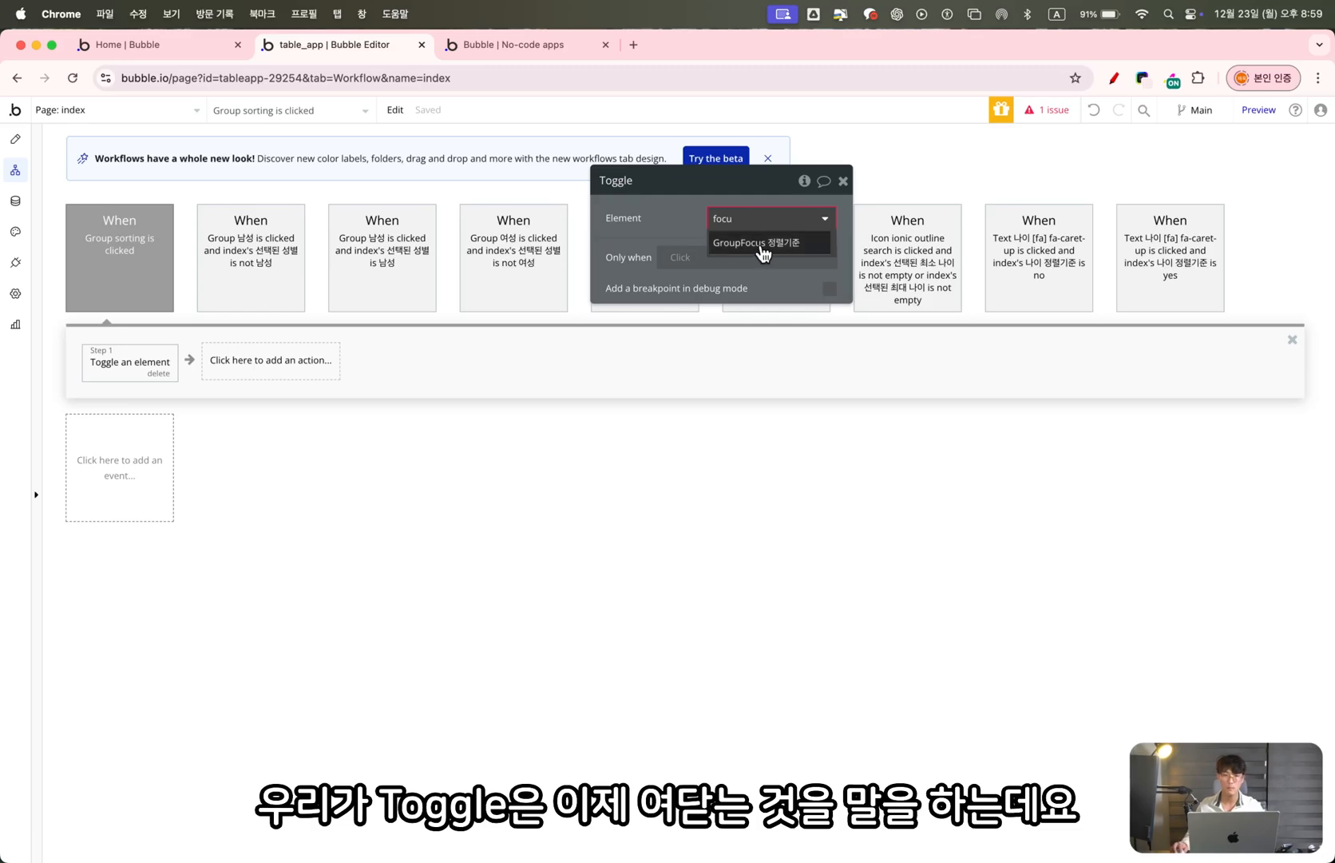
left_click(763, 242)
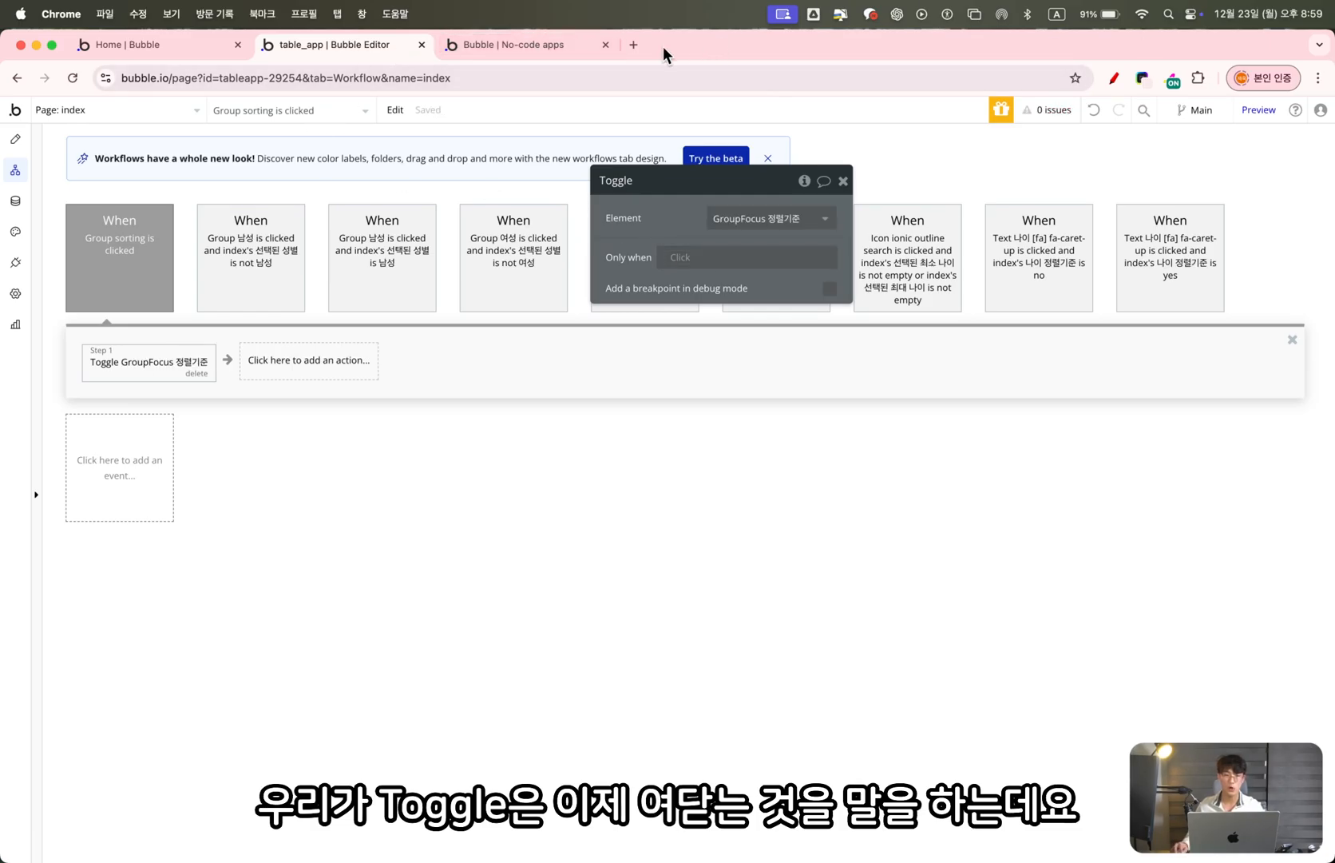
Test opening and closing the focus group with the 인기순 sorting box in the page preview
left_click(527, 48)
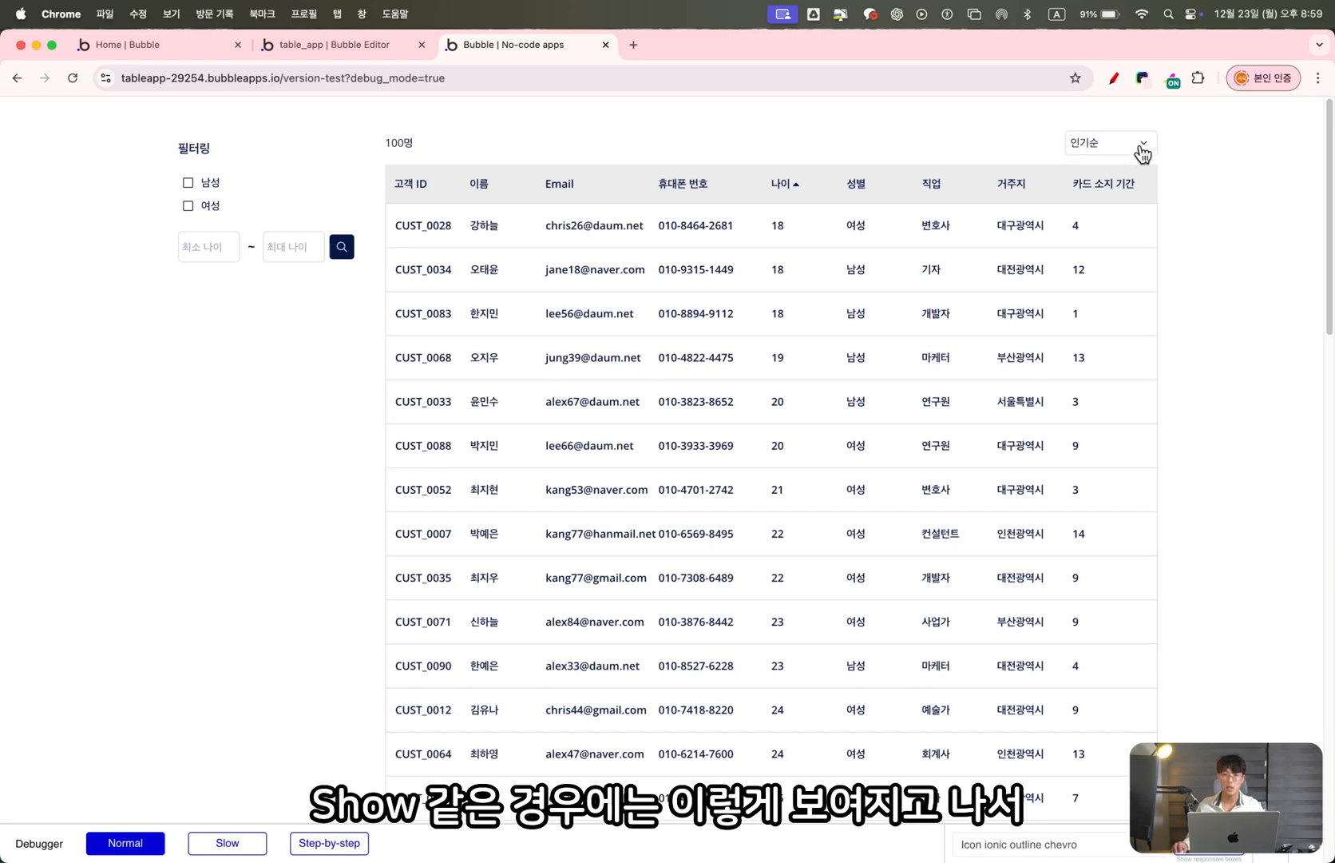
left_click(1141, 152)
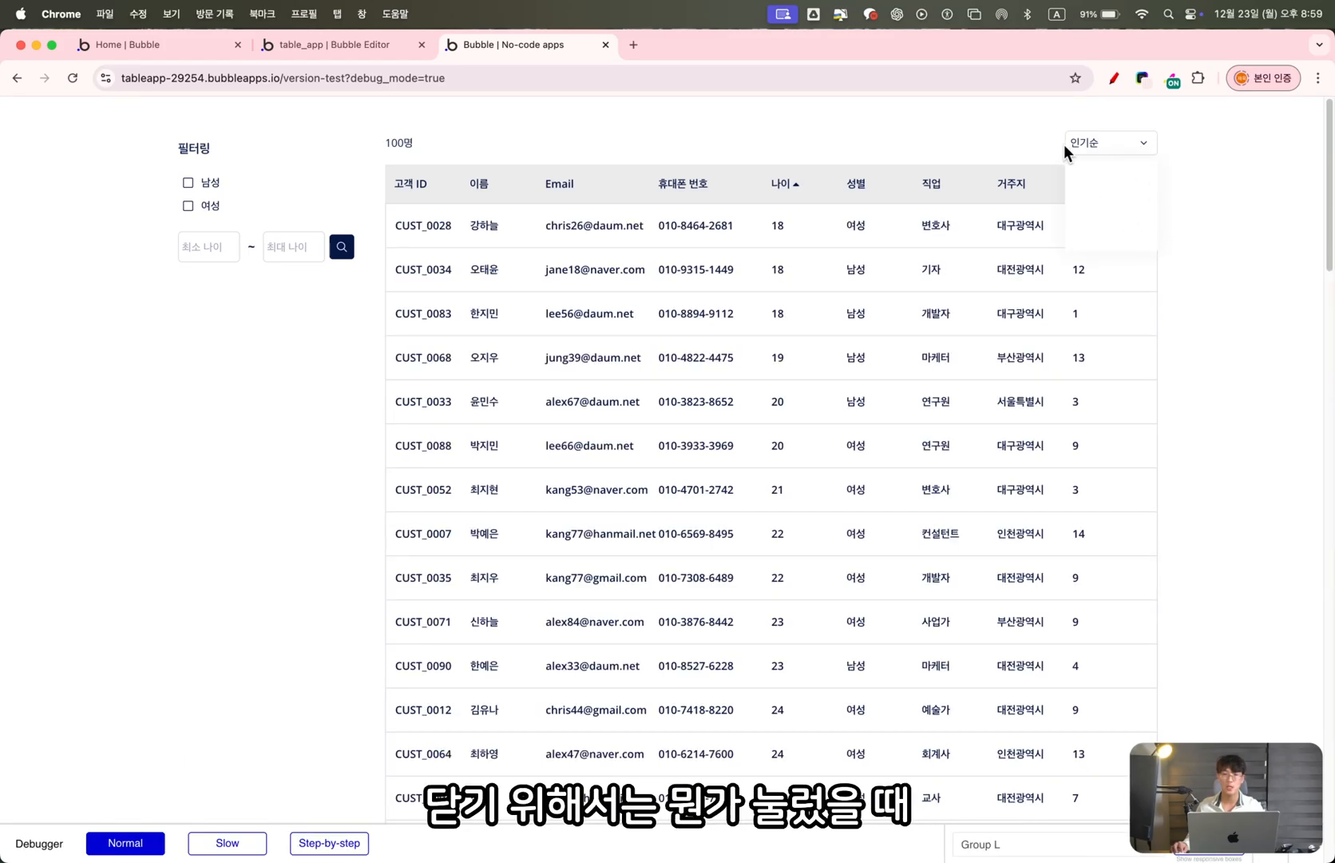
left_click(1200, 160)
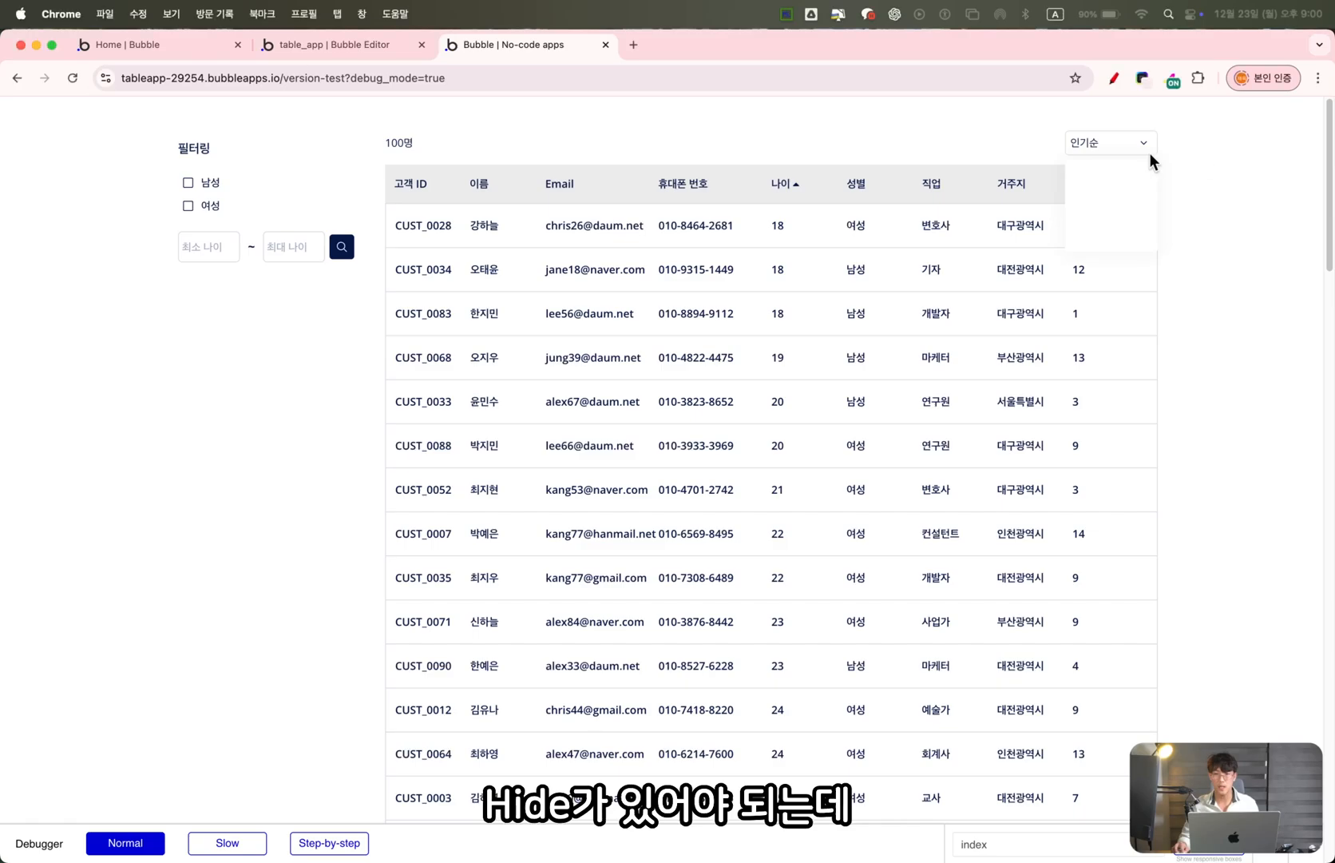
left_click(1125, 150)
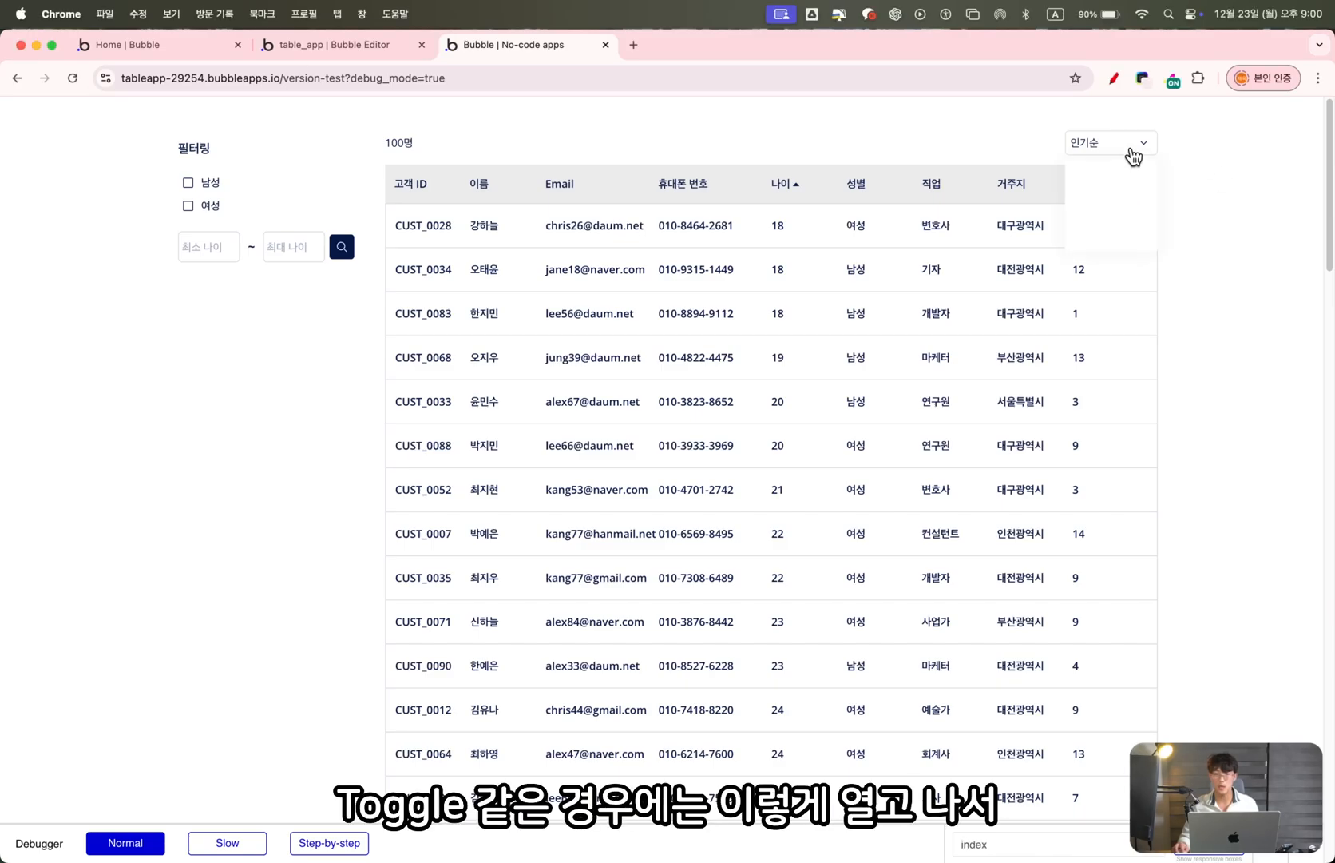
left_click(903, 145)
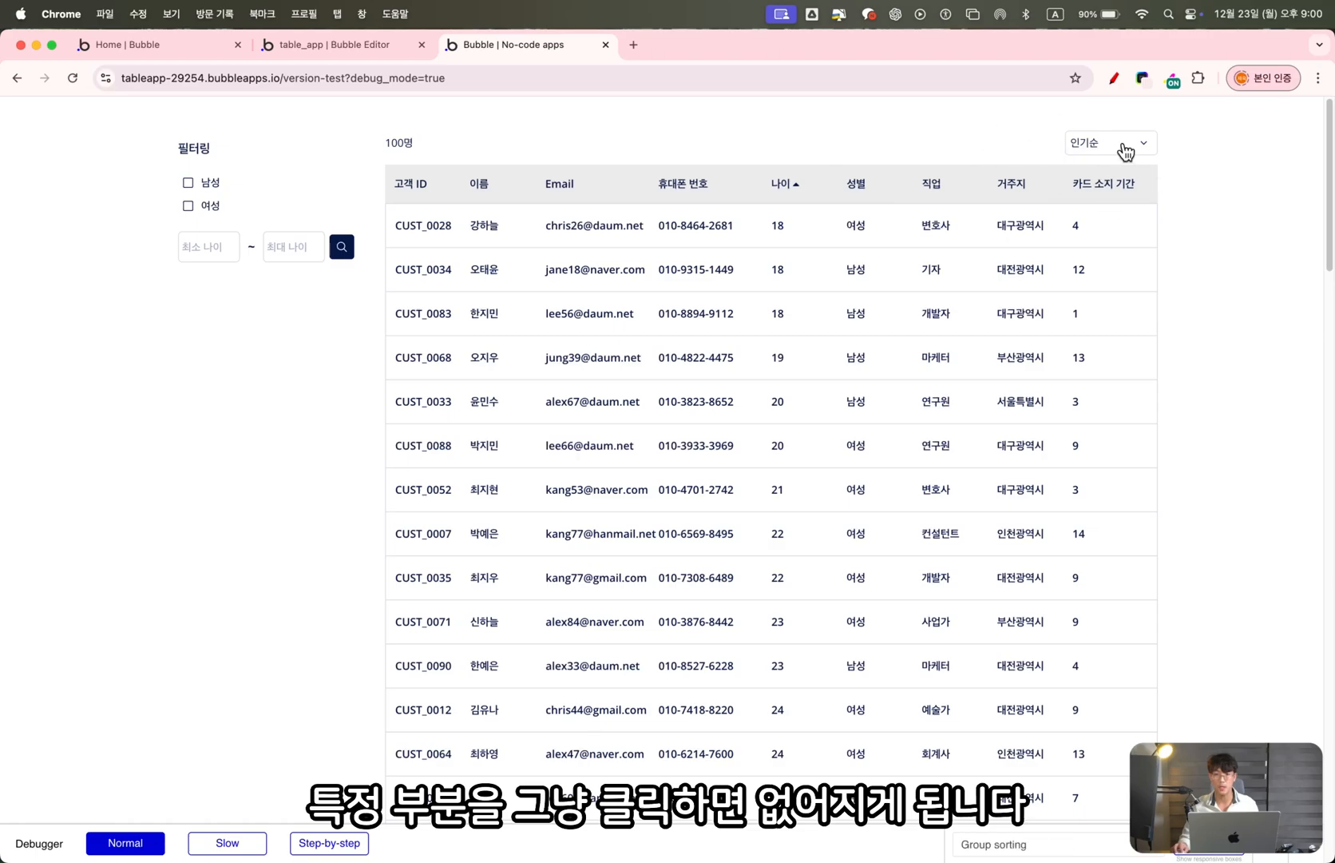
Return to the editor and open the app's option sets, skipping the tutorial
left_click(387, 47)
left_click(21, 142)
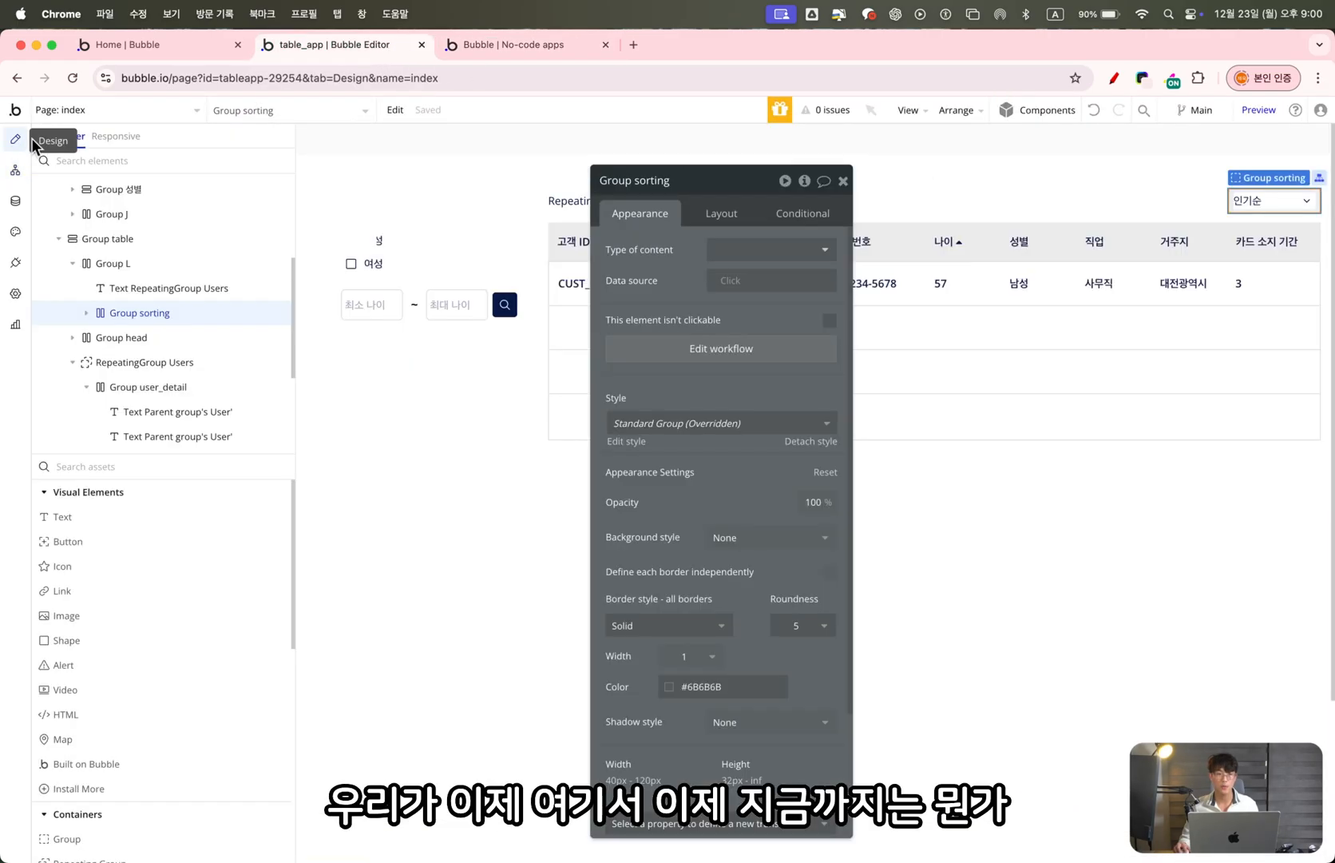
left_click_drag(649, 300, 536, 322)
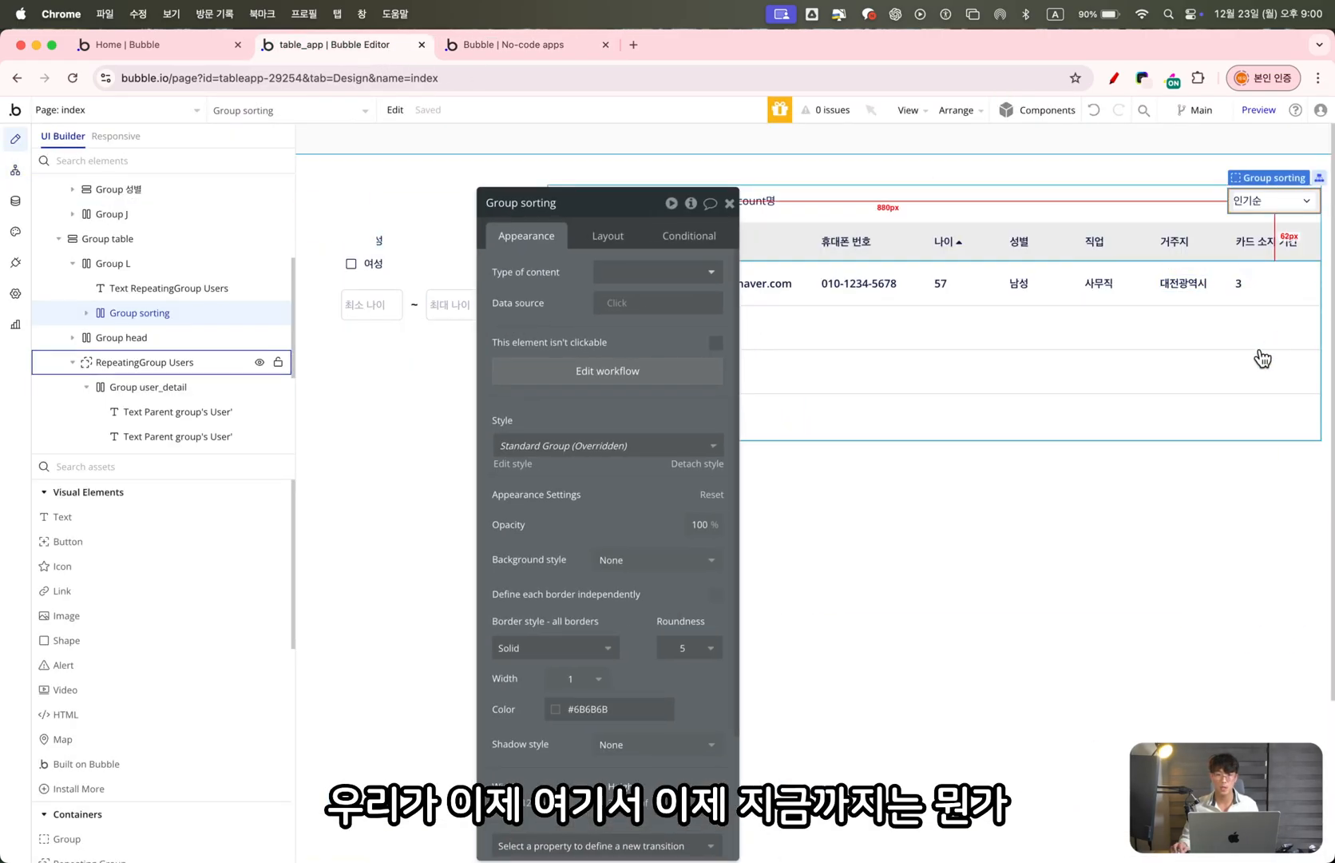
left_click(17, 203)
left_click(344, 173)
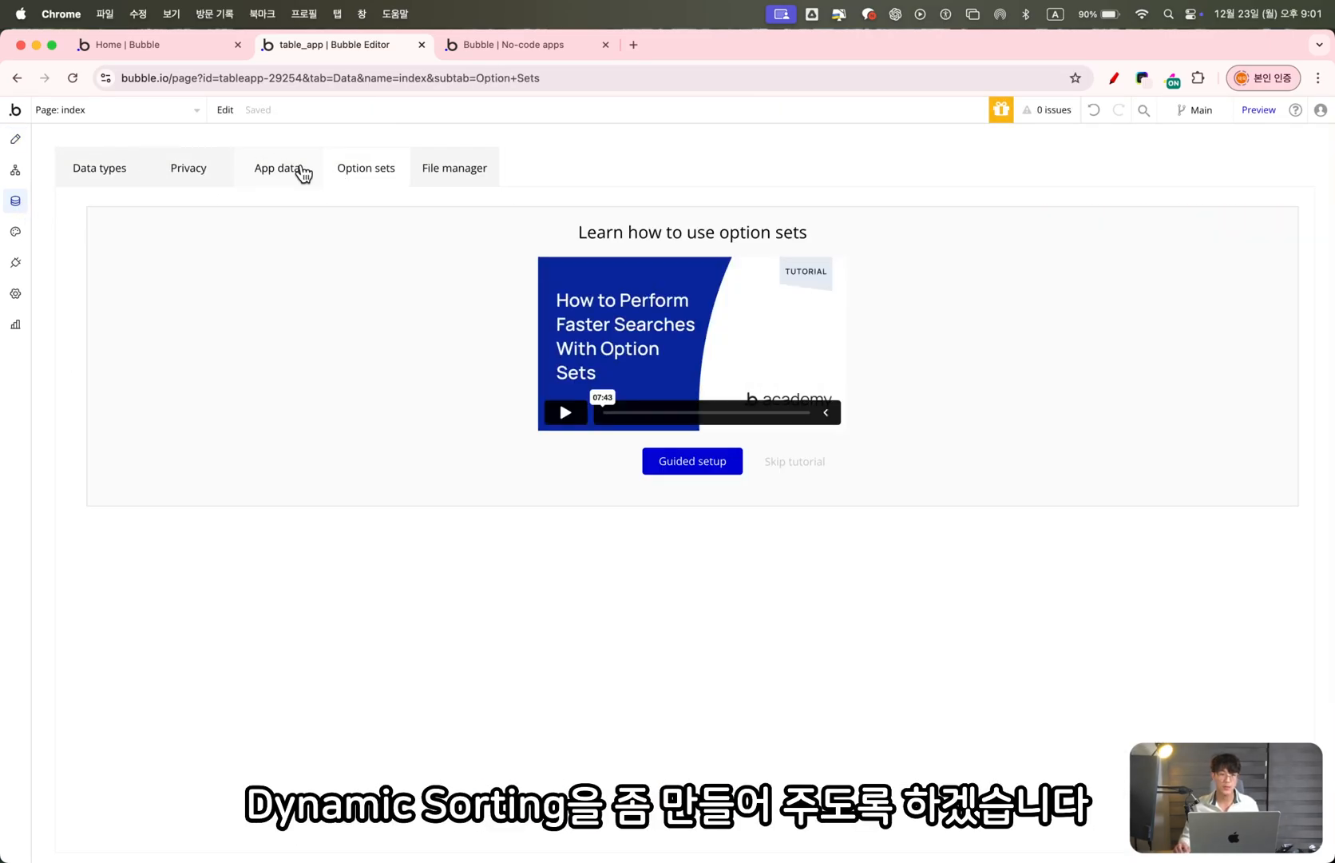
left_click(798, 467)
Create a new option set named OS 정렬기준
left_click(278, 308)
key("Caps_Lock")
type("ㅒㄴ")
key("BackSpace")
key("BackSpace")
type("ㅒ")
key("BackSpace")
key("Caps_Lock")
type("OS 정")
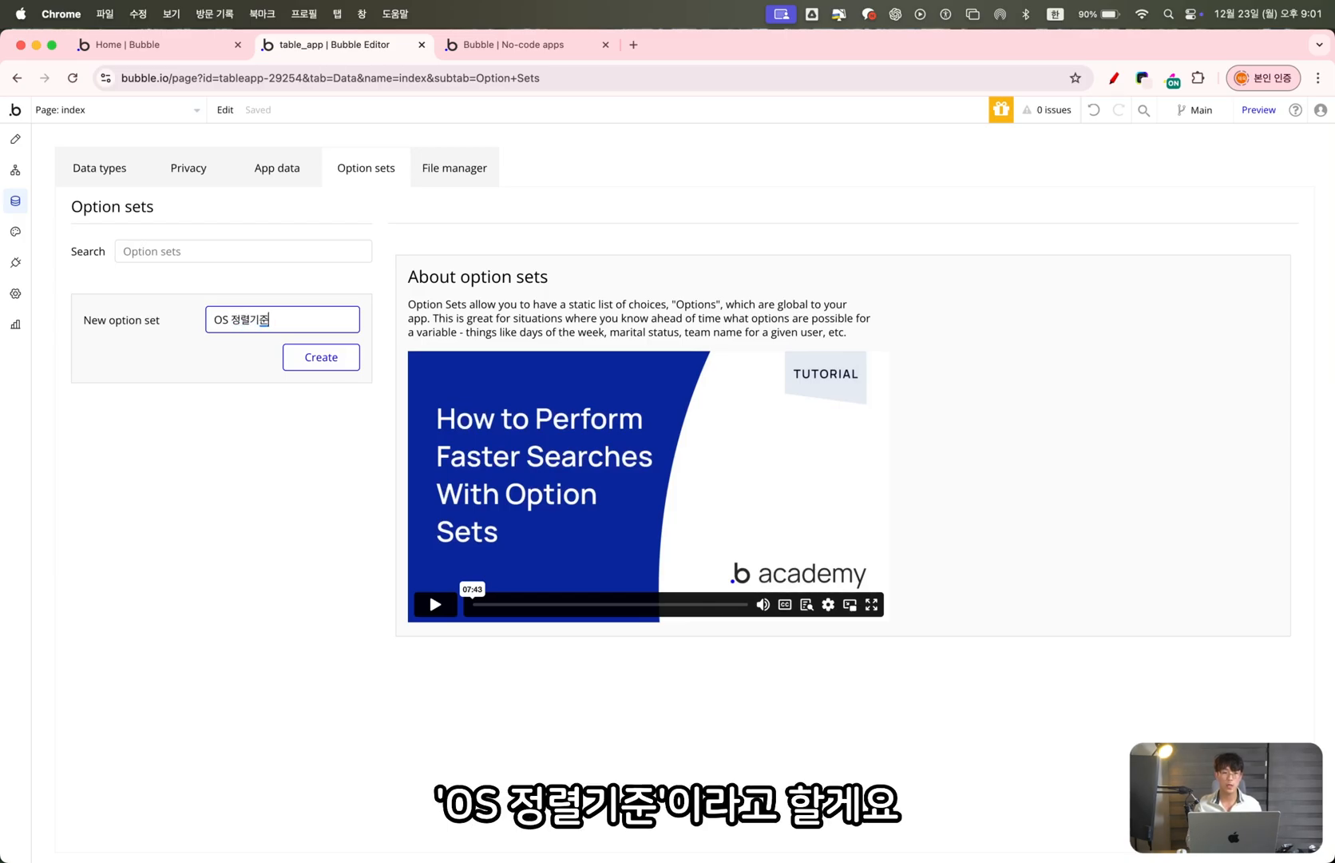
type("렬기준")
key("Return")
Examine the numeric 나이 values and the first user row in the page preview as possible sort criteria
left_click(511, 46)
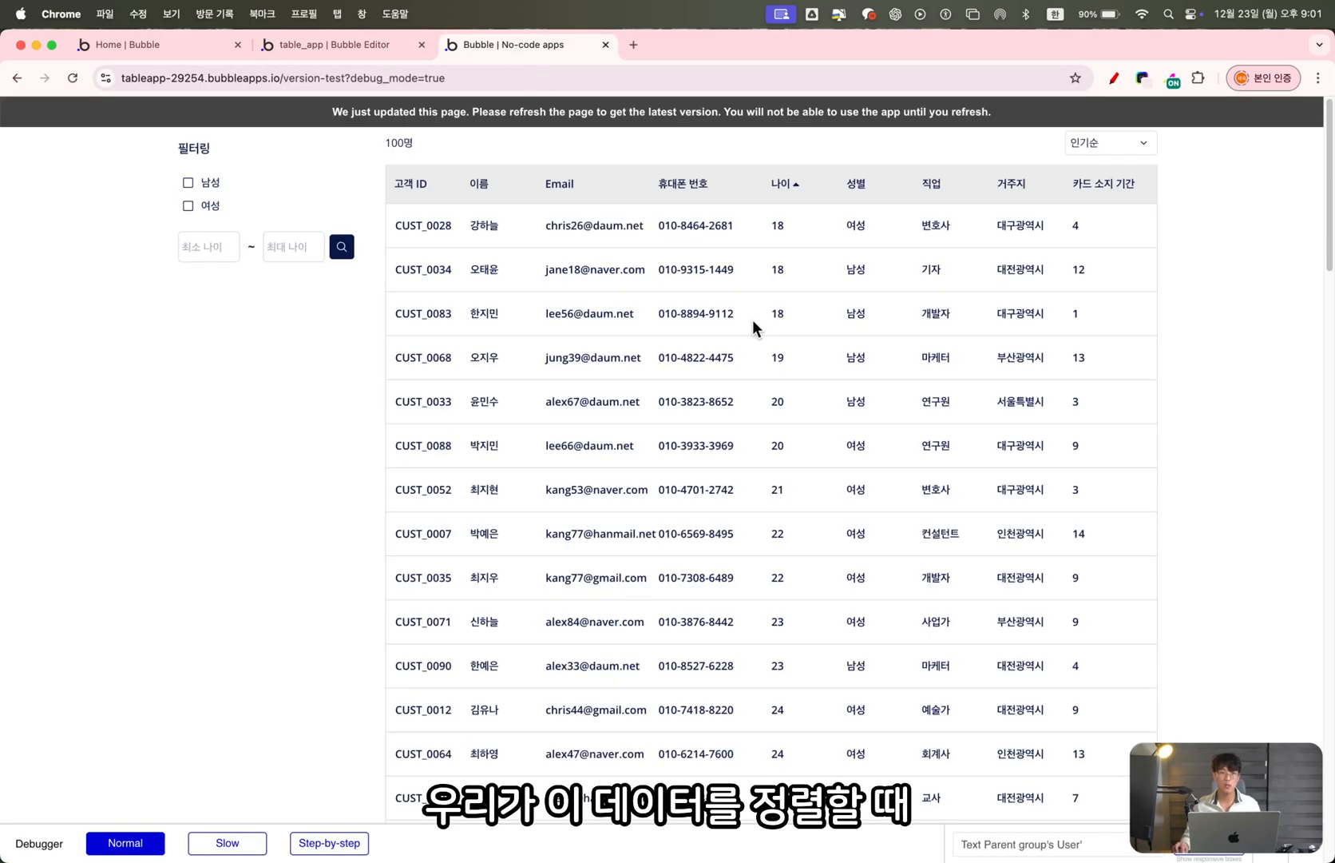
double_click(775, 227)
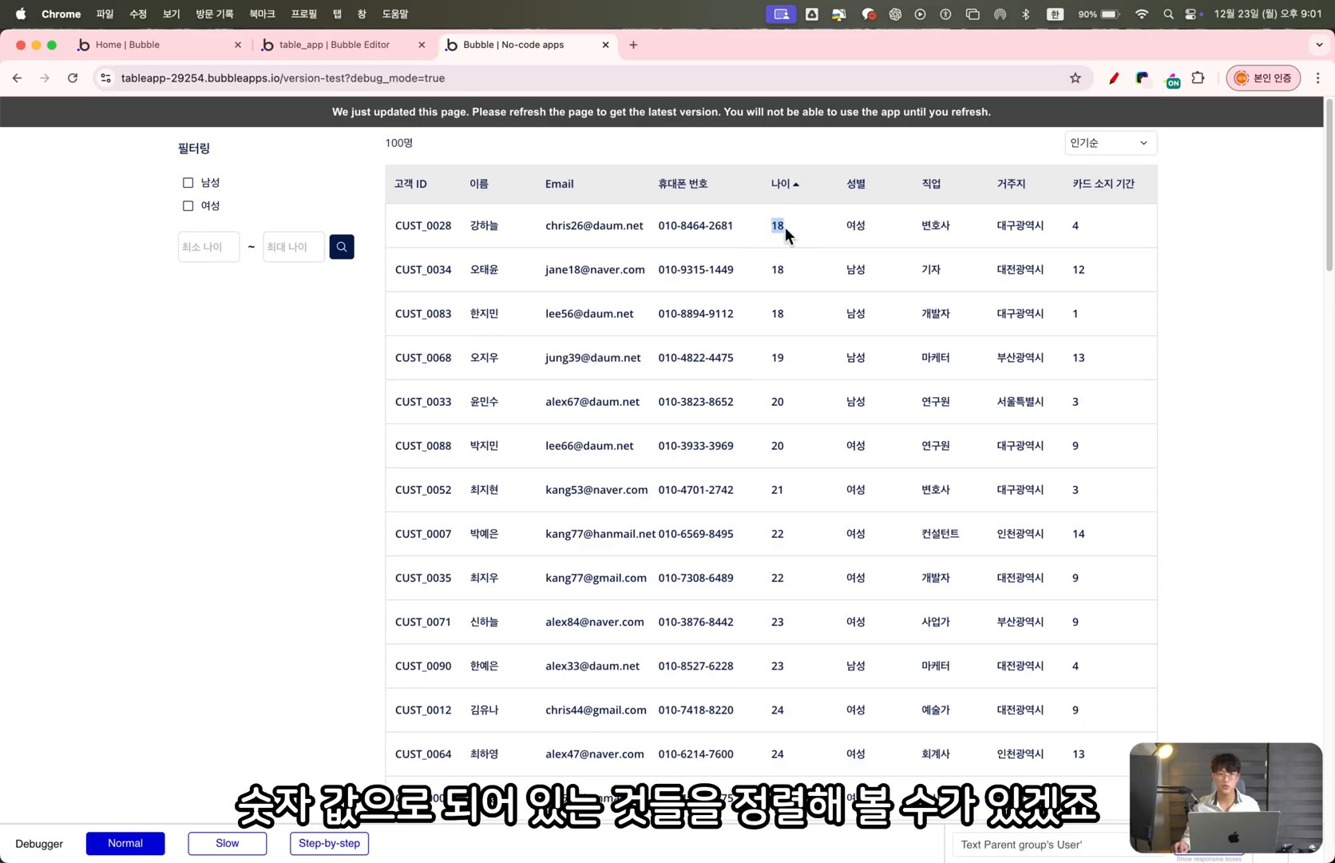
left_click_drag(771, 269, 784, 354)
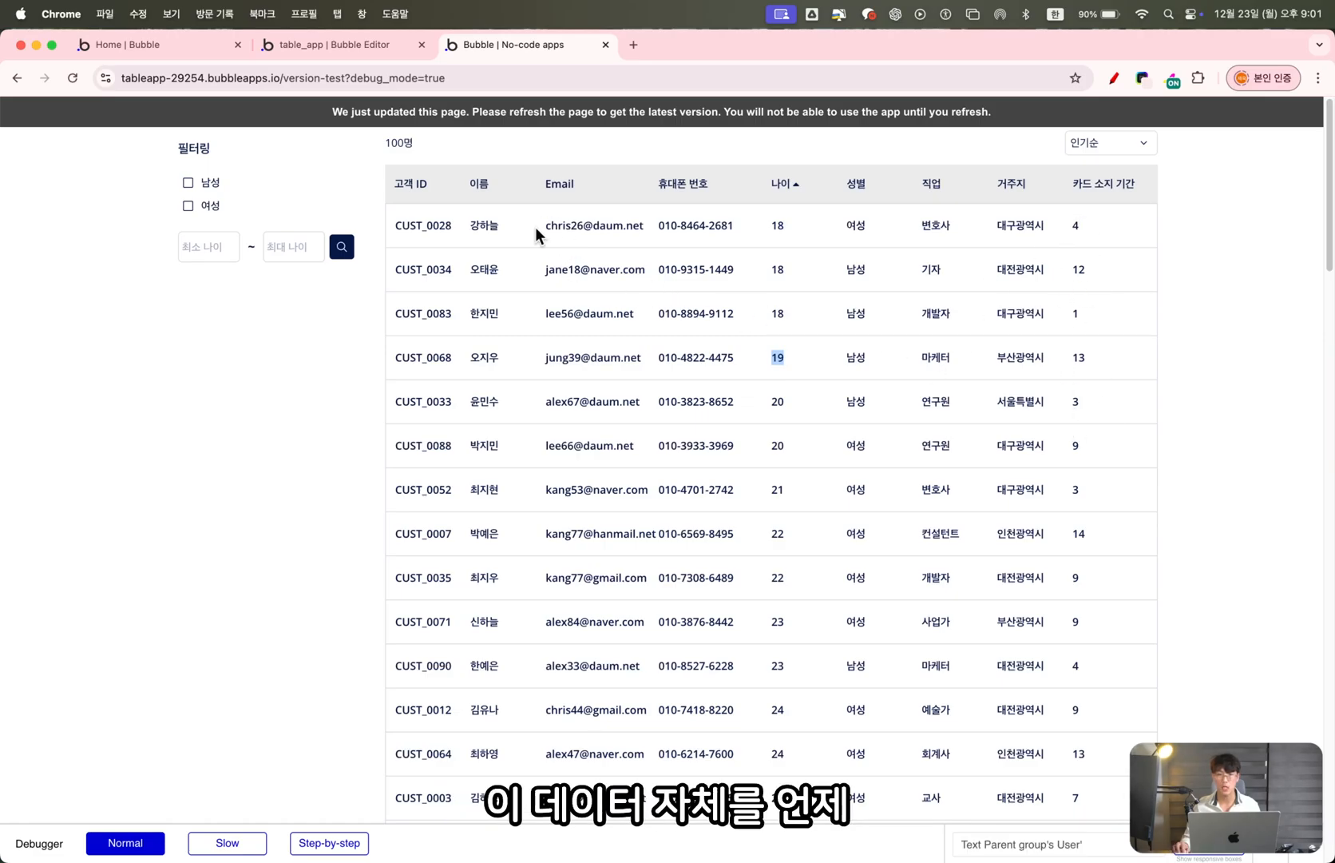
left_click_drag(411, 224, 1059, 220)
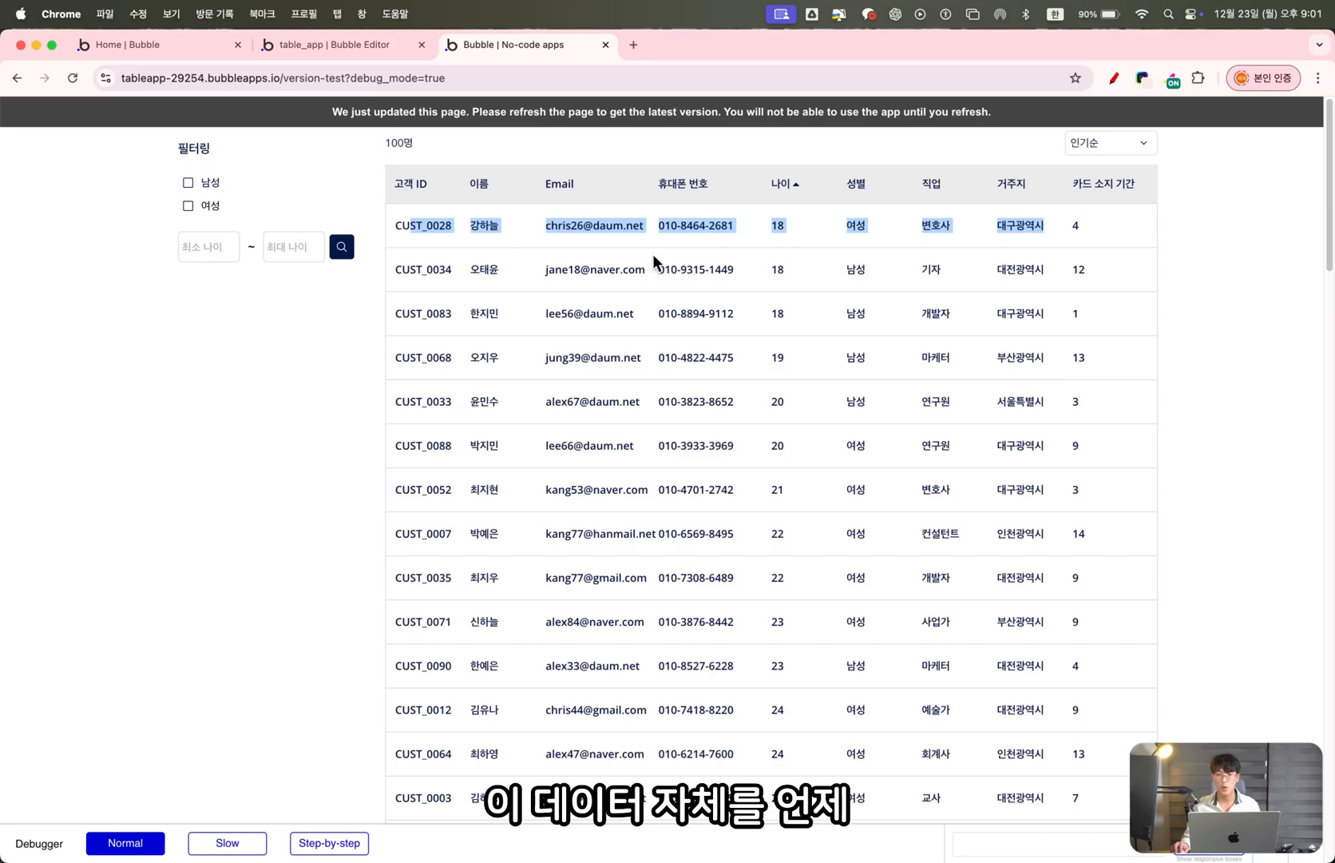
Check another user row in the preview, return to the editor and review the User data type's fields
left_click_drag(488, 271, 881, 278)
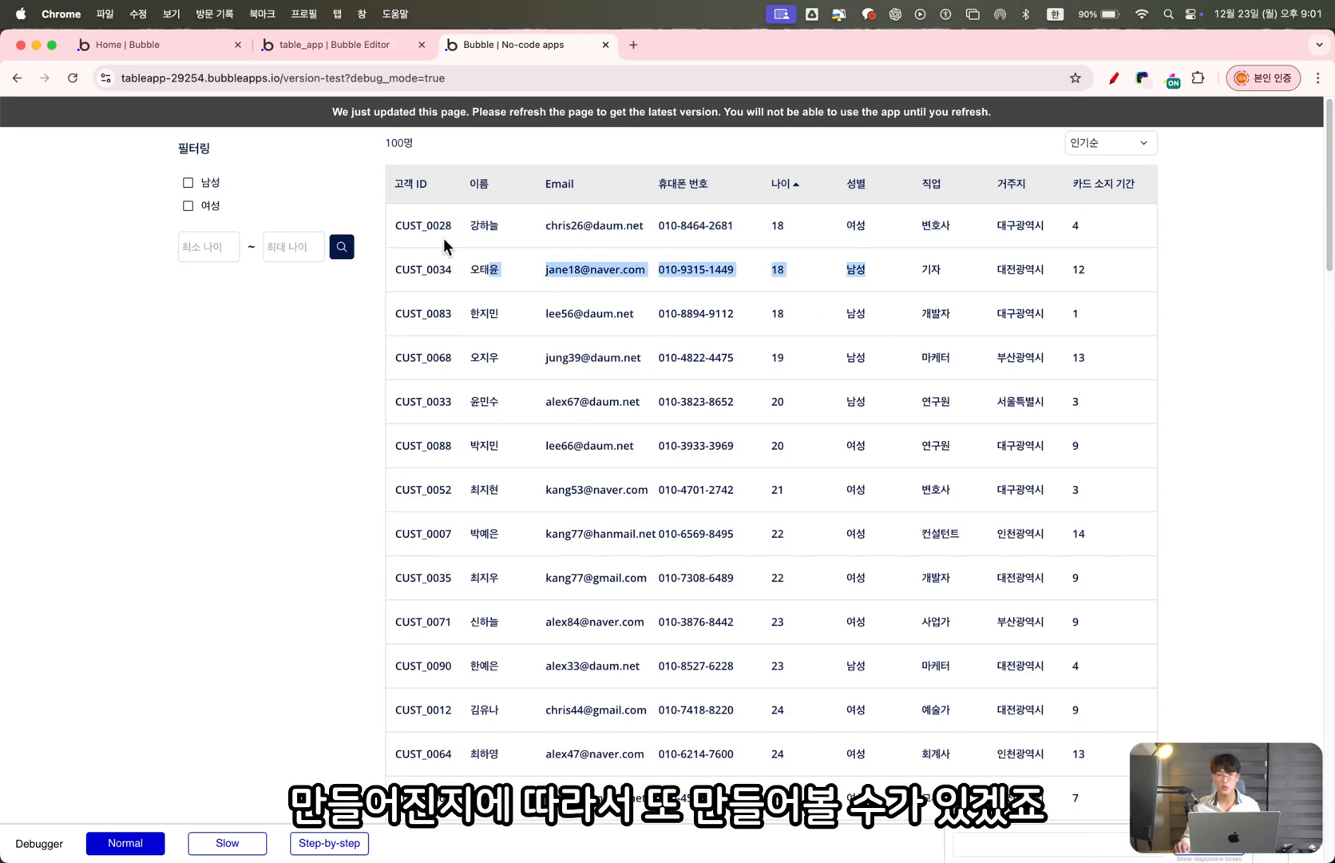
left_click(369, 53)
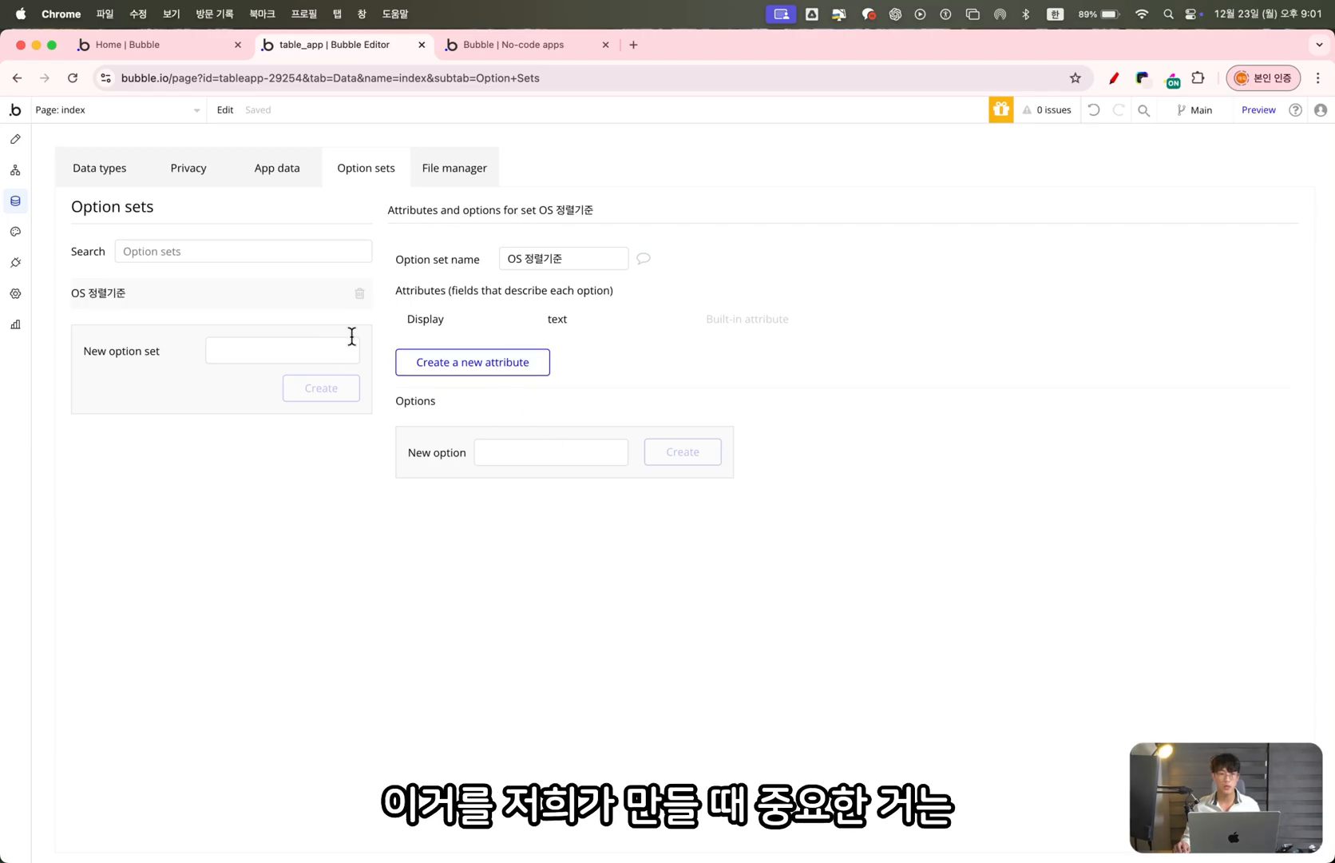
left_click(109, 181)
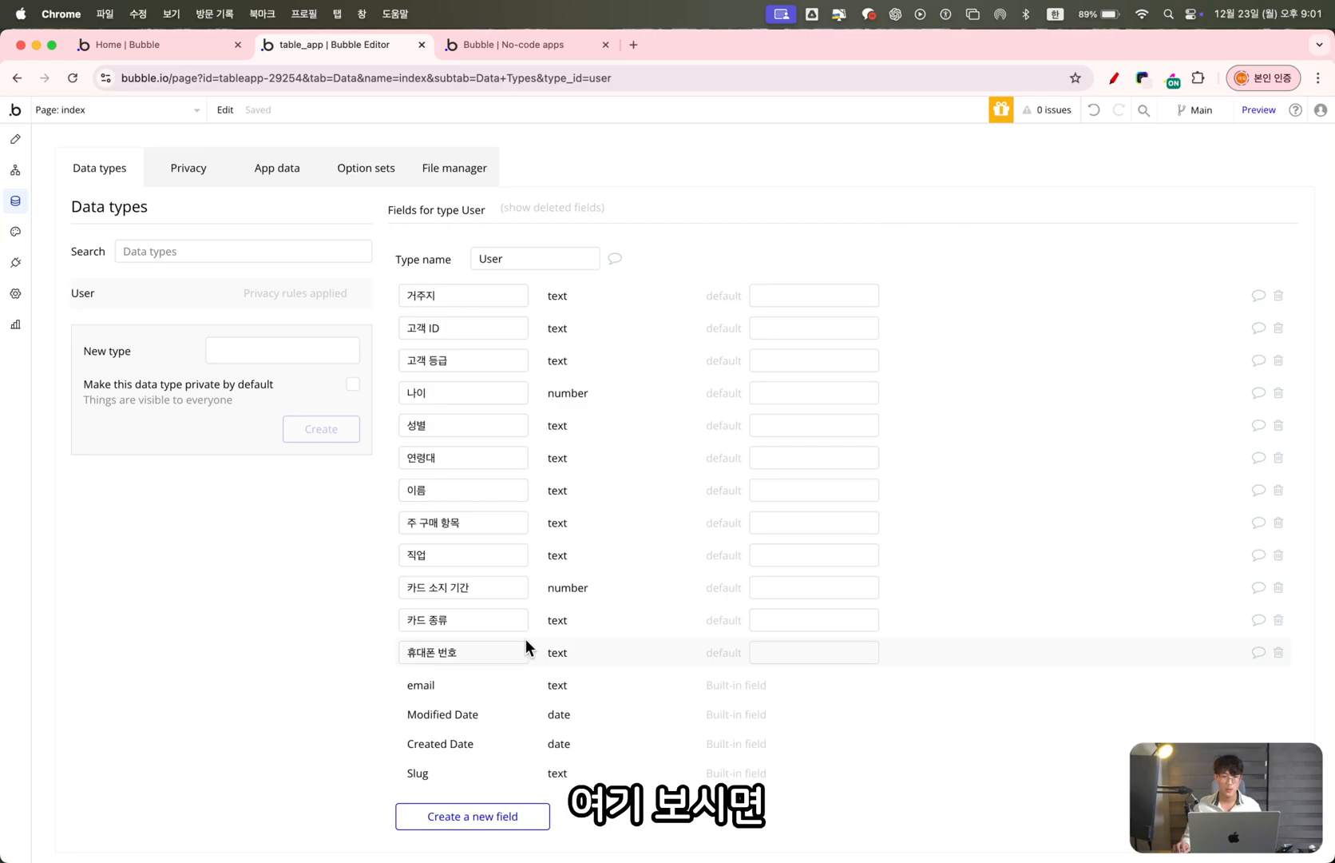
Add the option 카드 소지기간순 to the OS 정렬기준 option set
left_click(363, 175)
left_click(553, 458)
type("ㅇ")
key("BackSpace")
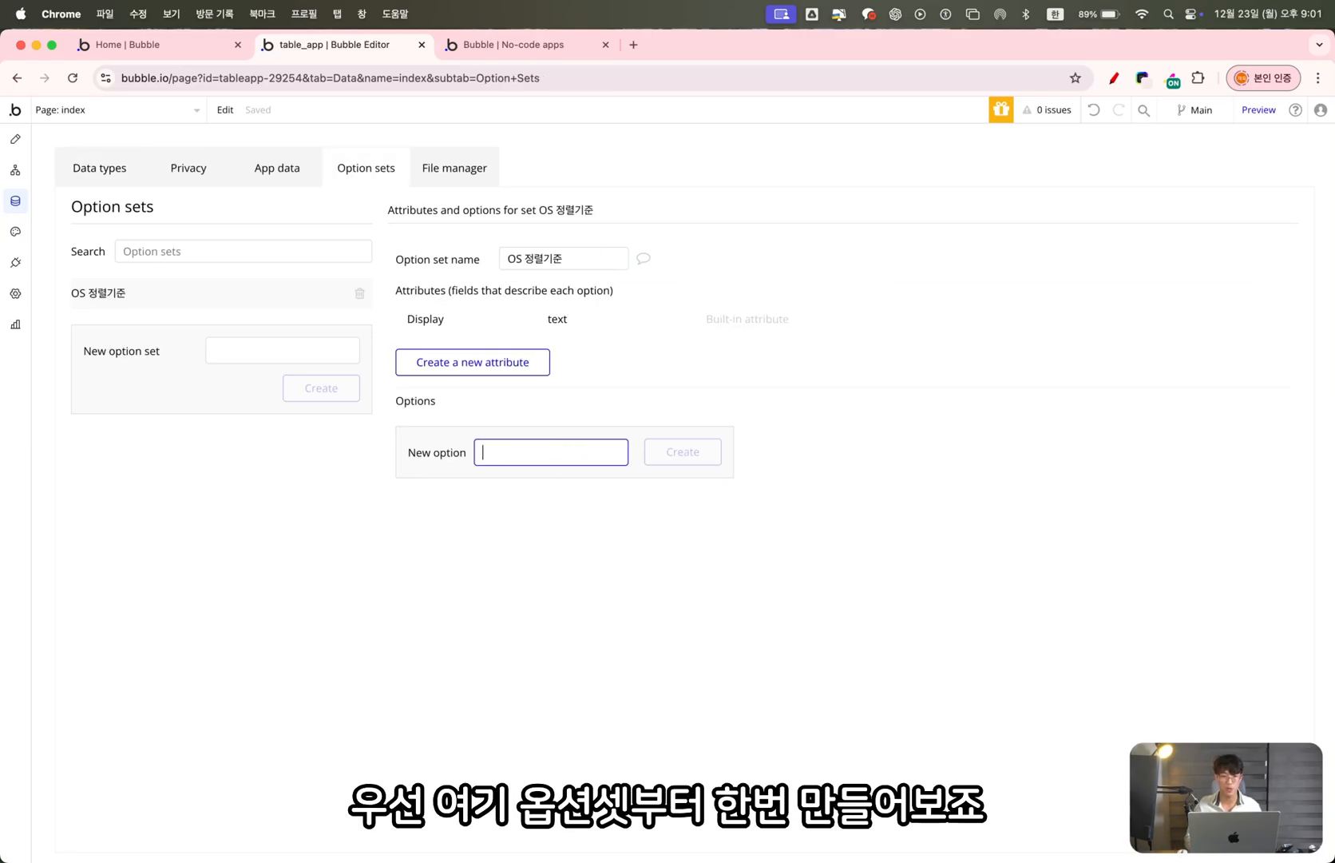
type("카드 소지기간순")
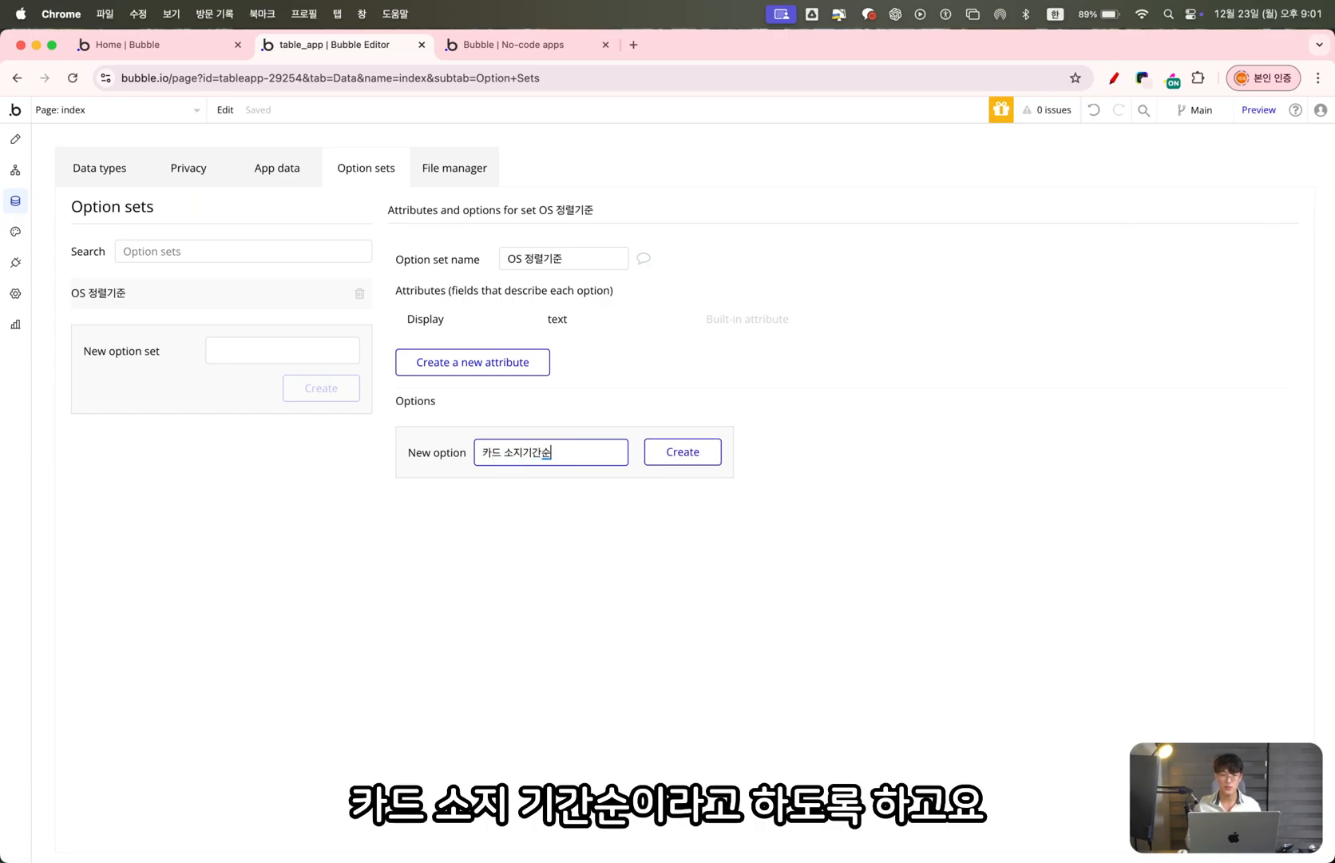
key("Return")
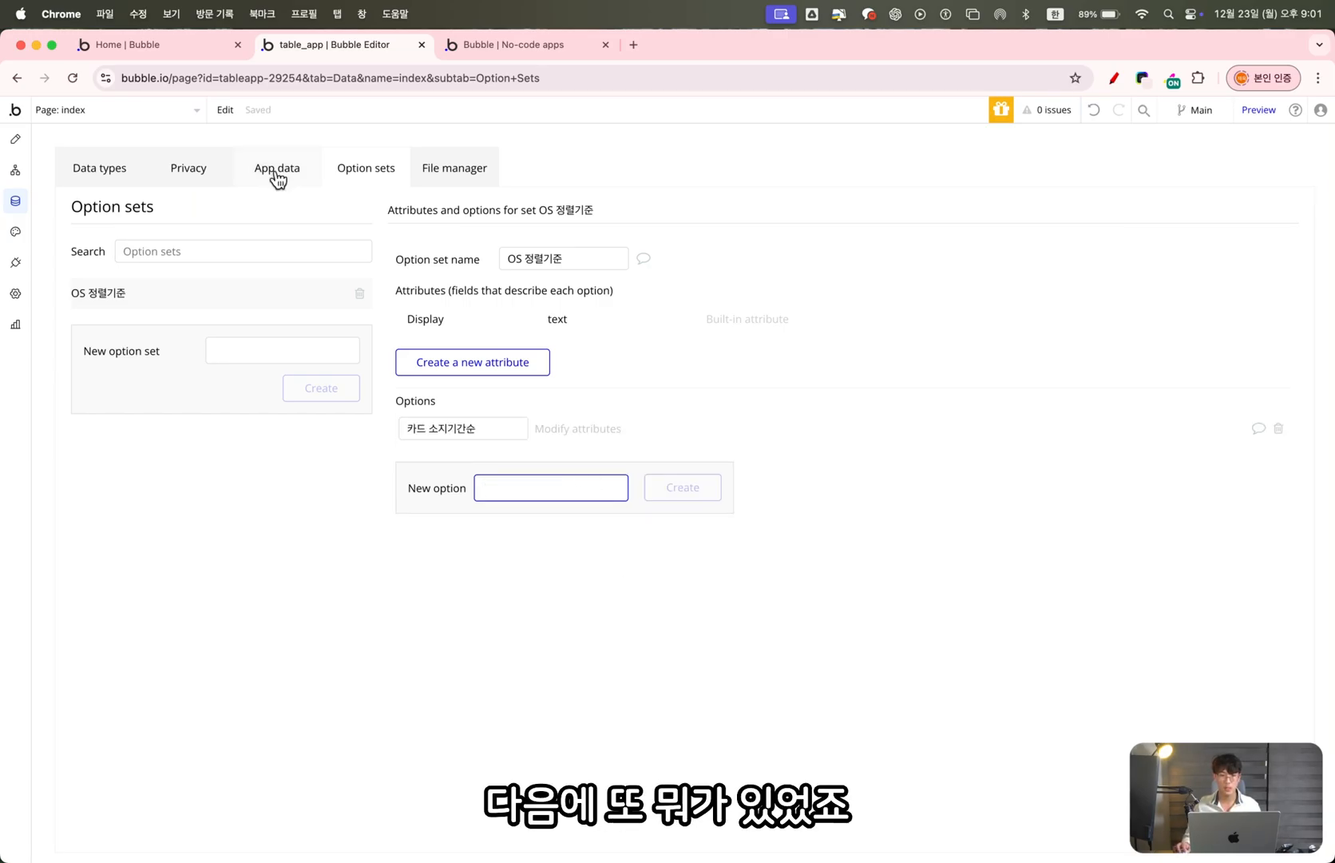
Add the options 나이순 and 신규순 to OS 정렬기준, checking the preview table for sort criteria
left_click(521, 45)
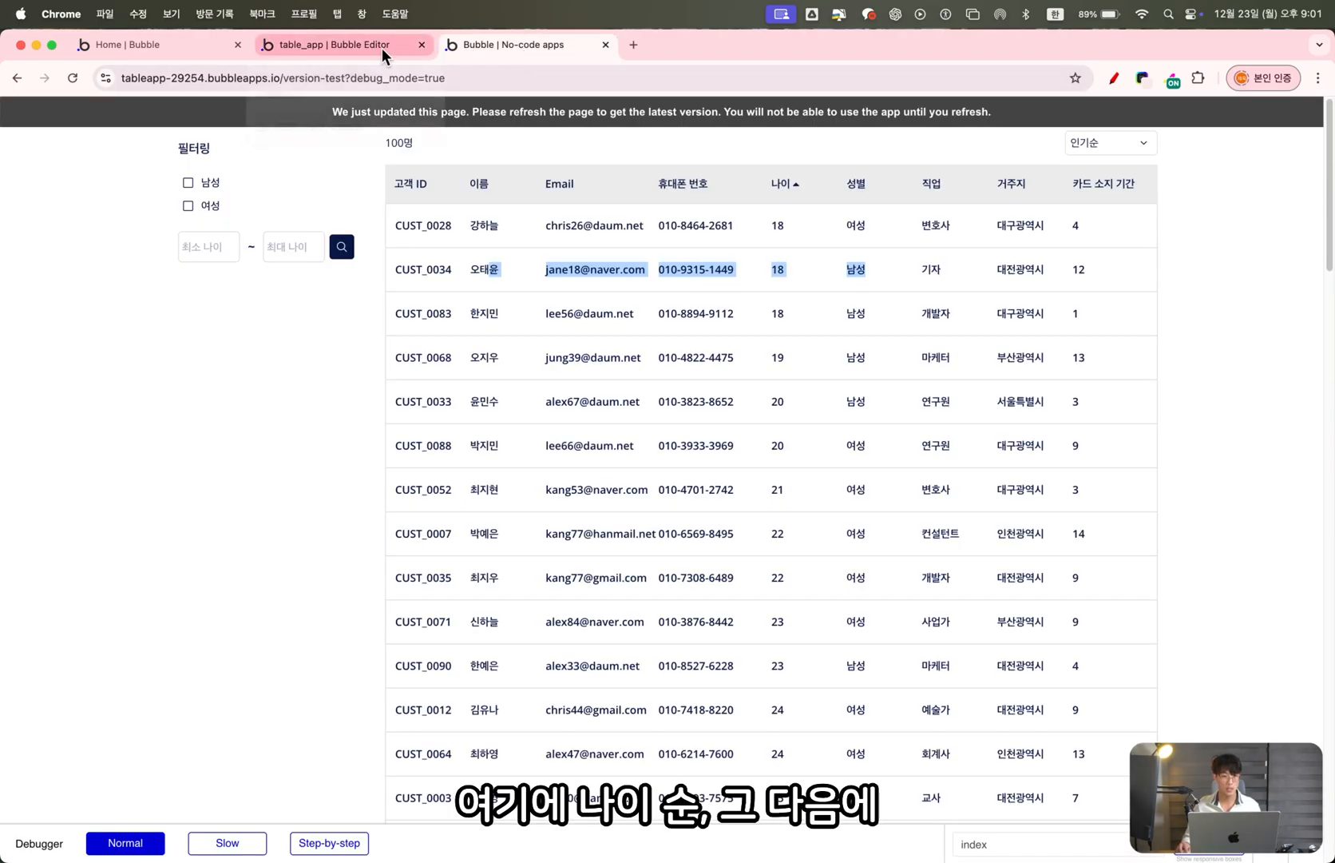
left_click(364, 48)
type("나이순")
key("Return")
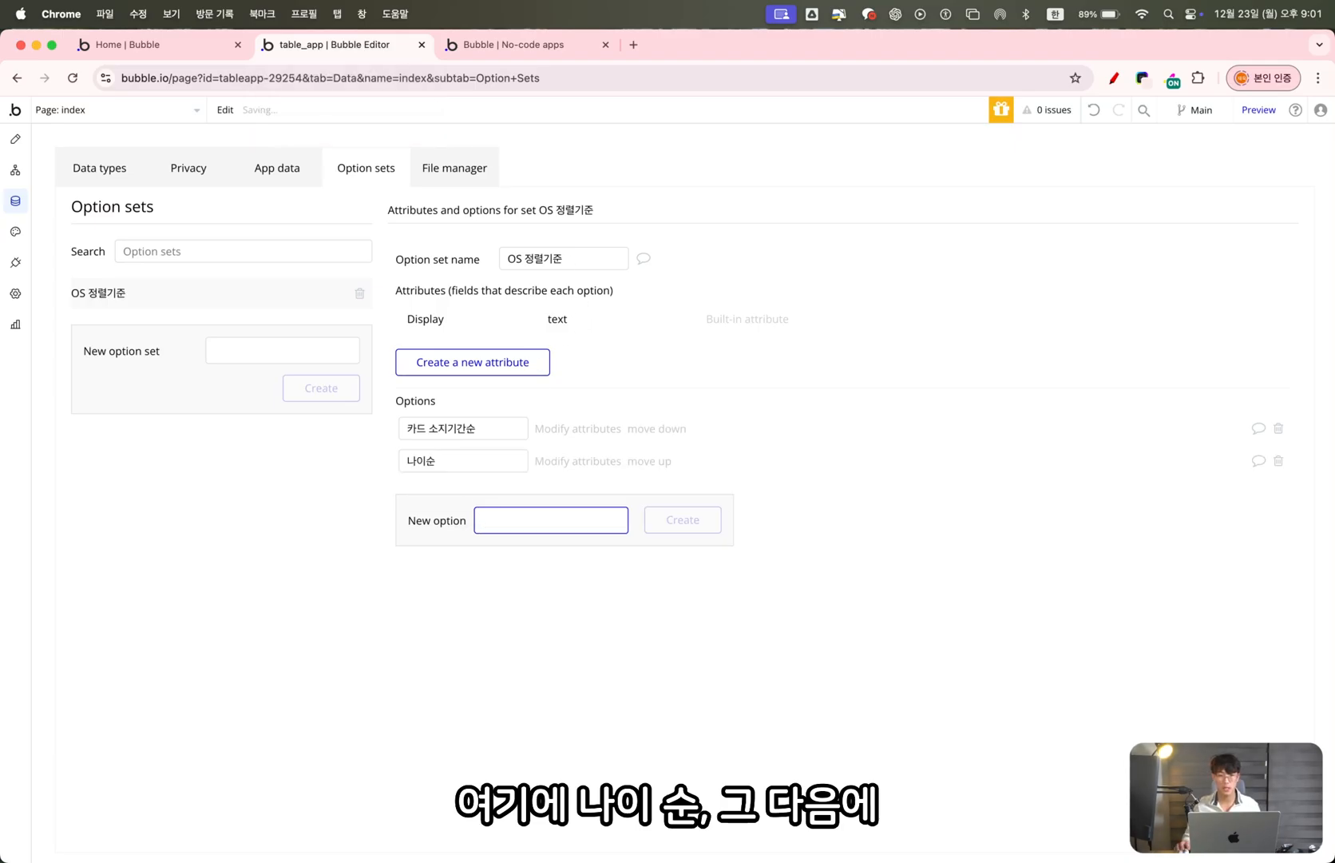
left_click(467, 52)
left_click(342, 48)
type("신규순")
key("Return")
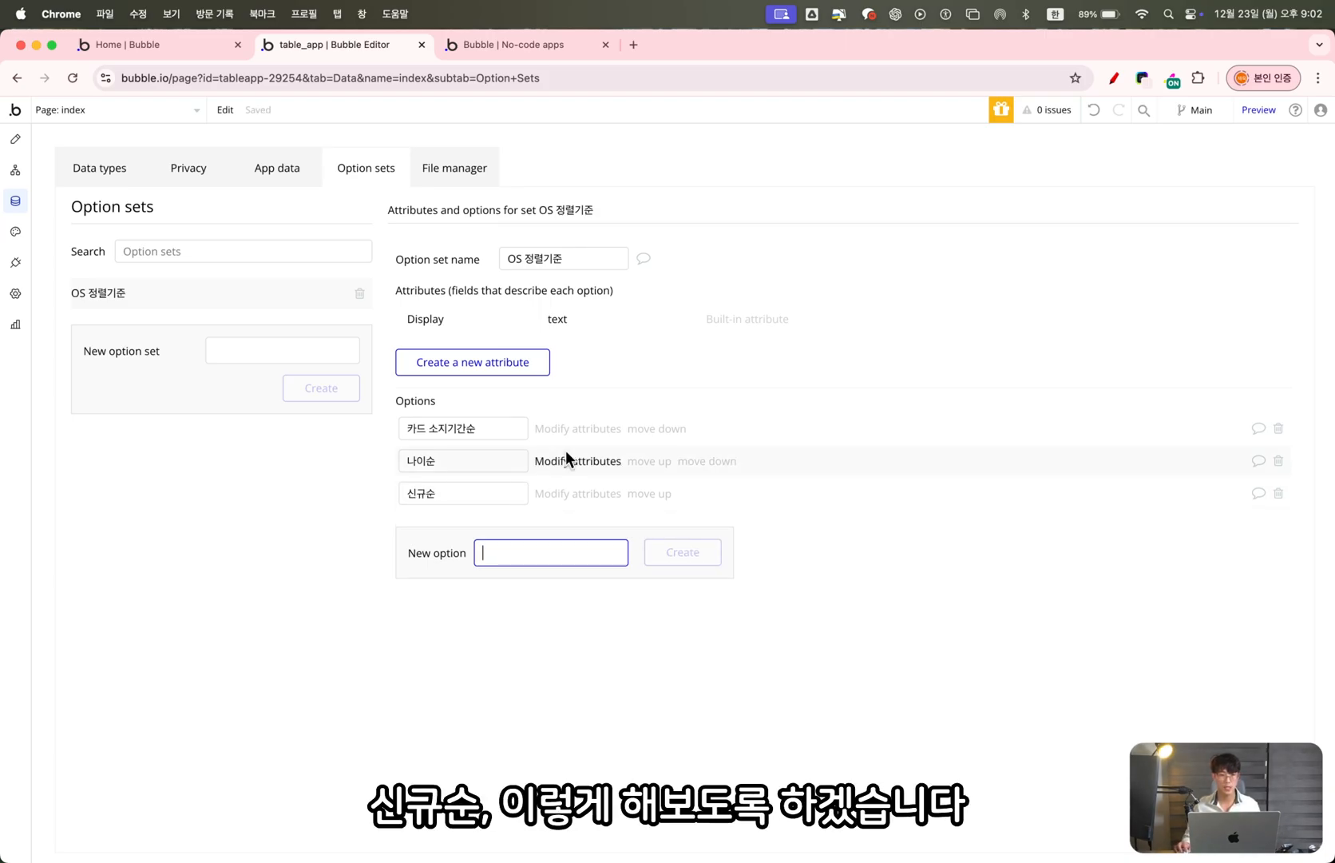
Examine the names and data types of the User type's 나이 and 카드 소지 기간 fields
left_click(106, 184)
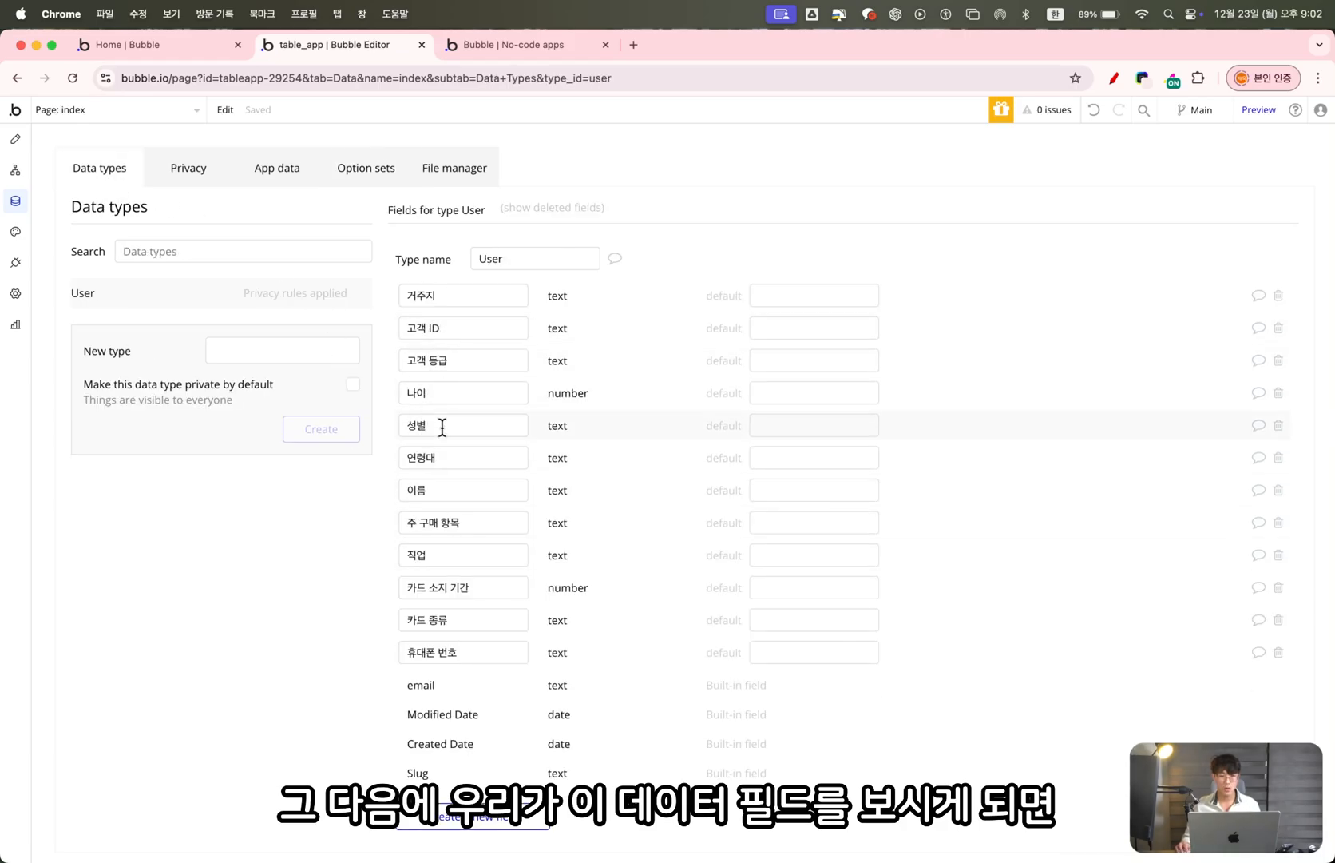
left_click_drag(434, 557, 388, 517)
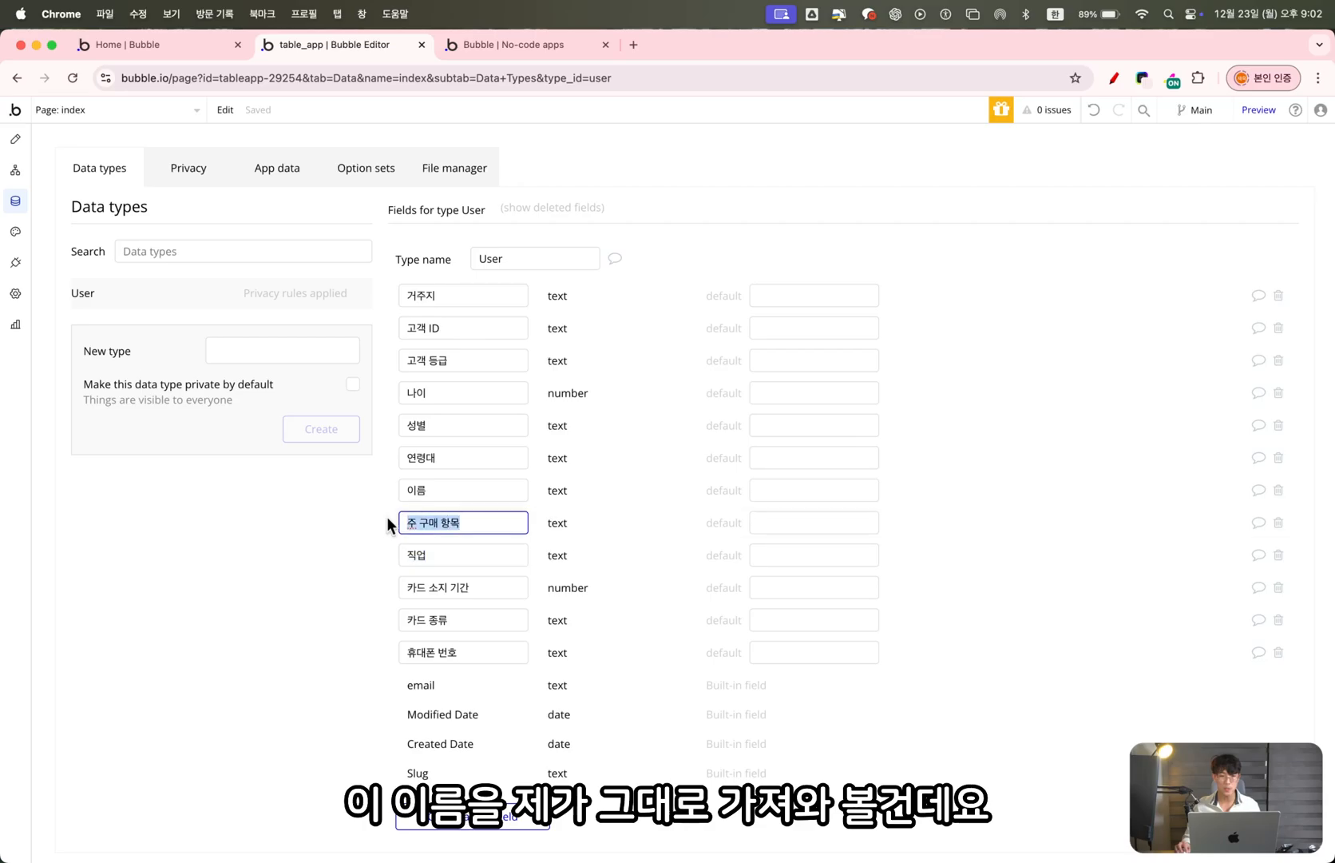
left_click(441, 395)
left_click_drag(445, 394, 406, 393)
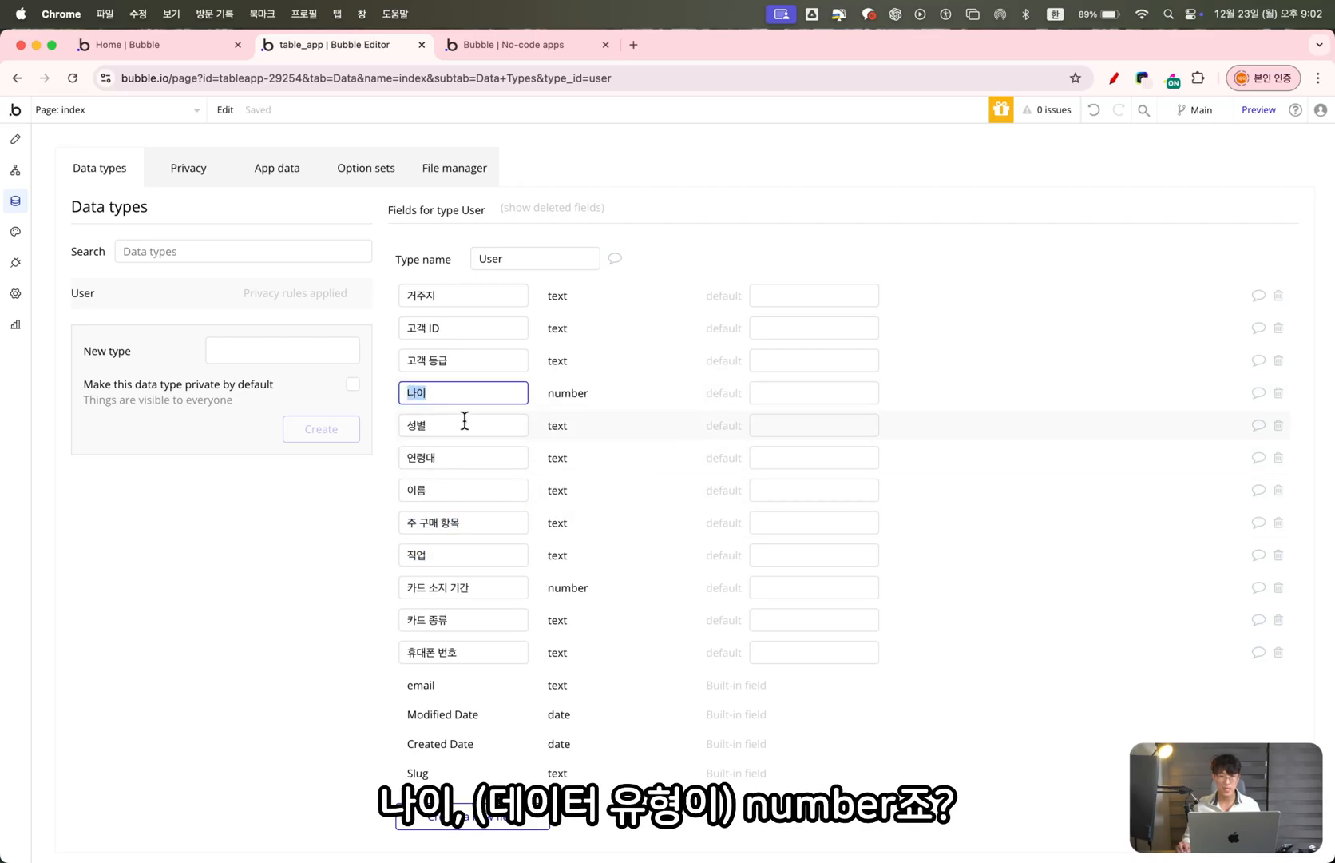
left_click(564, 392)
left_click(462, 587)
left_click_drag(463, 587, 405, 587)
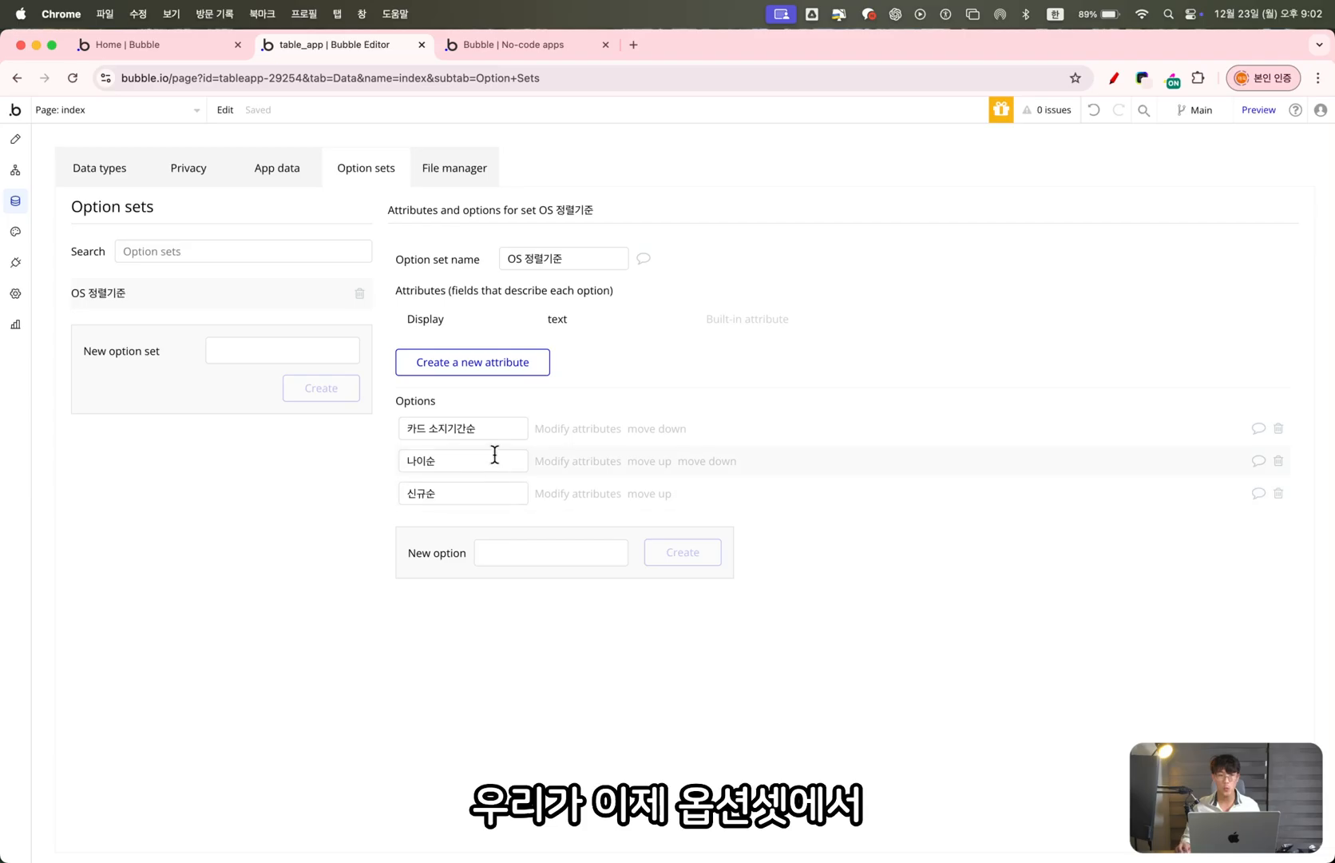
Create a text attribute named 필드명 for the OS 정렬기준 option set
left_click(512, 375)
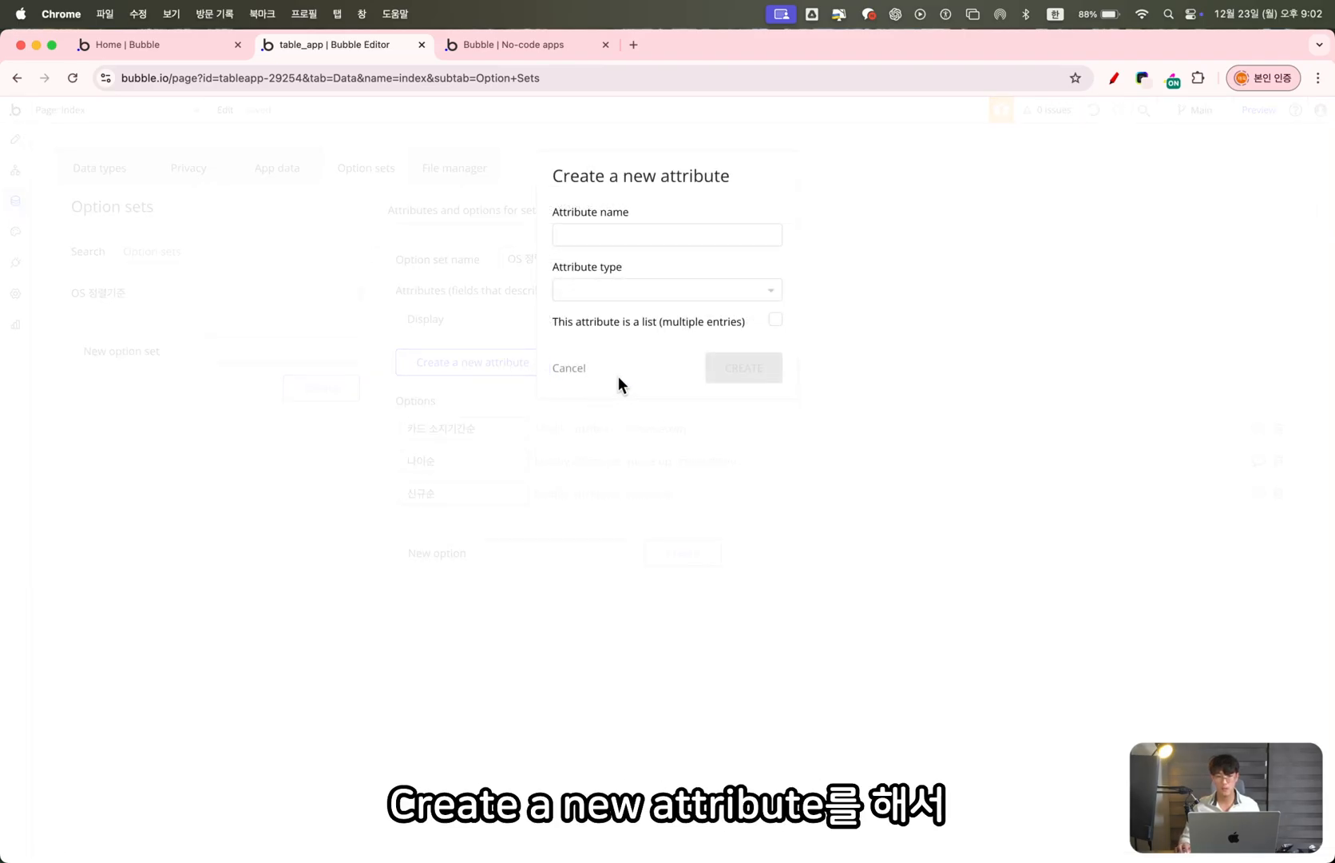
left_click(677, 236)
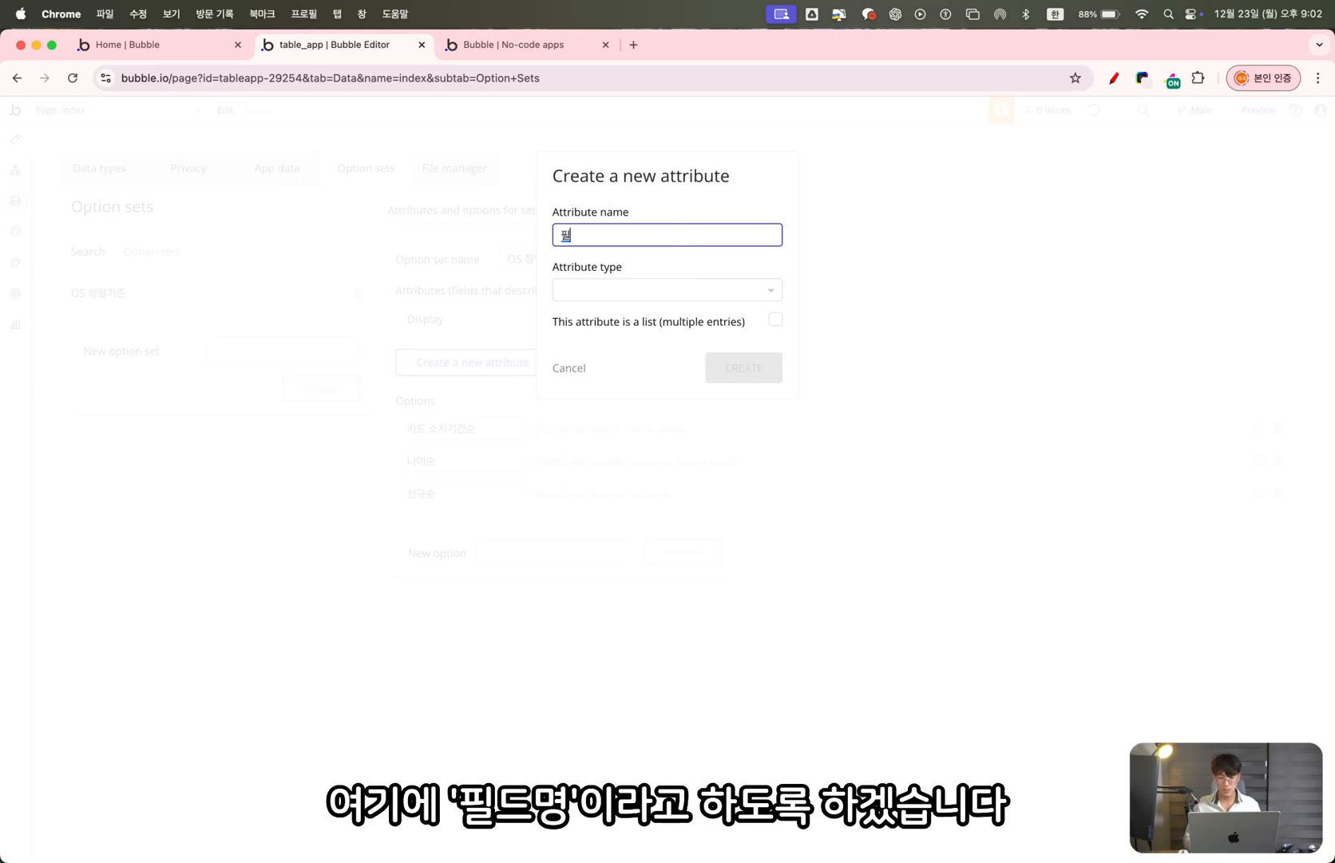
left_click(662, 292)
type("te")
left_click(638, 337)
left_click(761, 374)
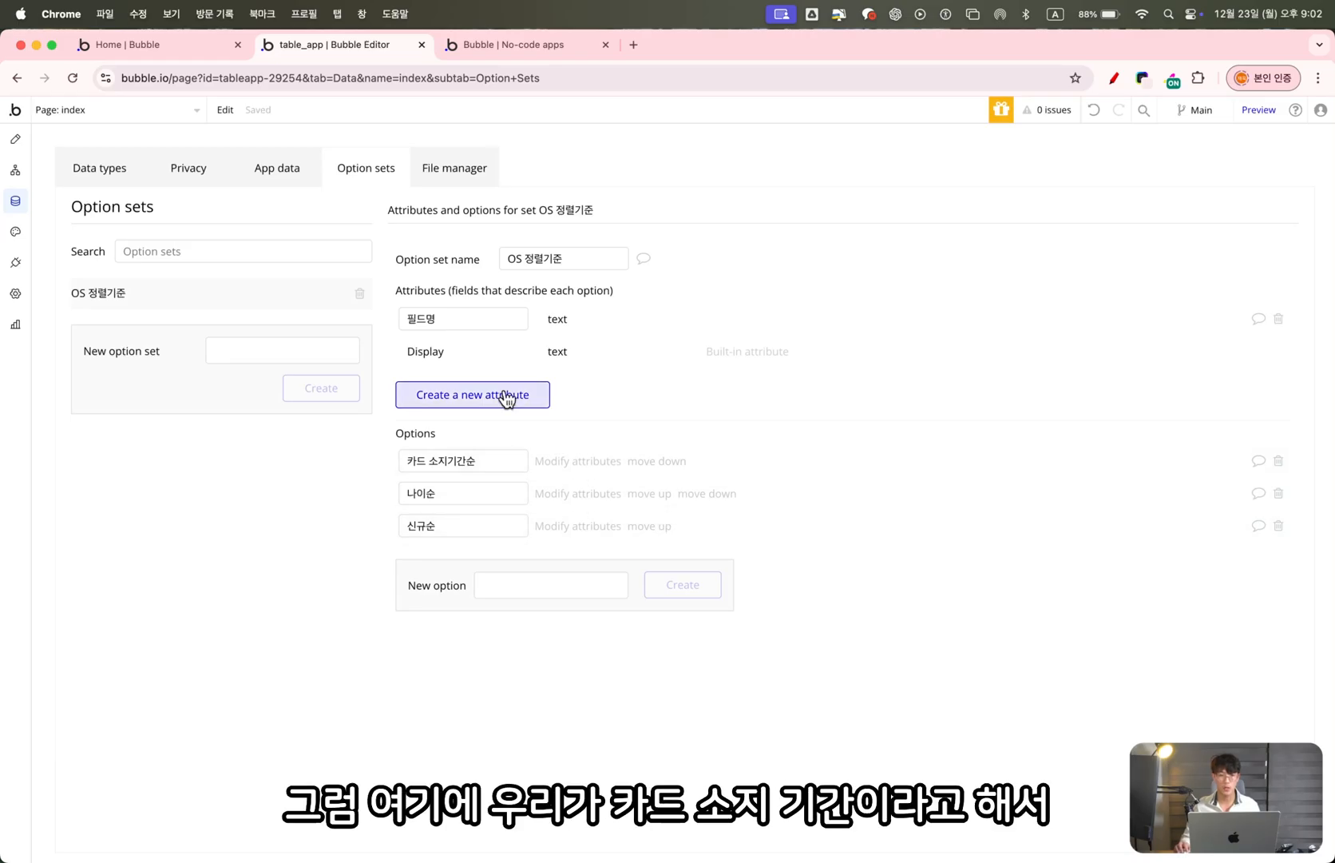
Copy the User field name 카드 소지 기간 into the 카드 소지기간순 option's 필드명 attribute and save it
left_click(81, 182)
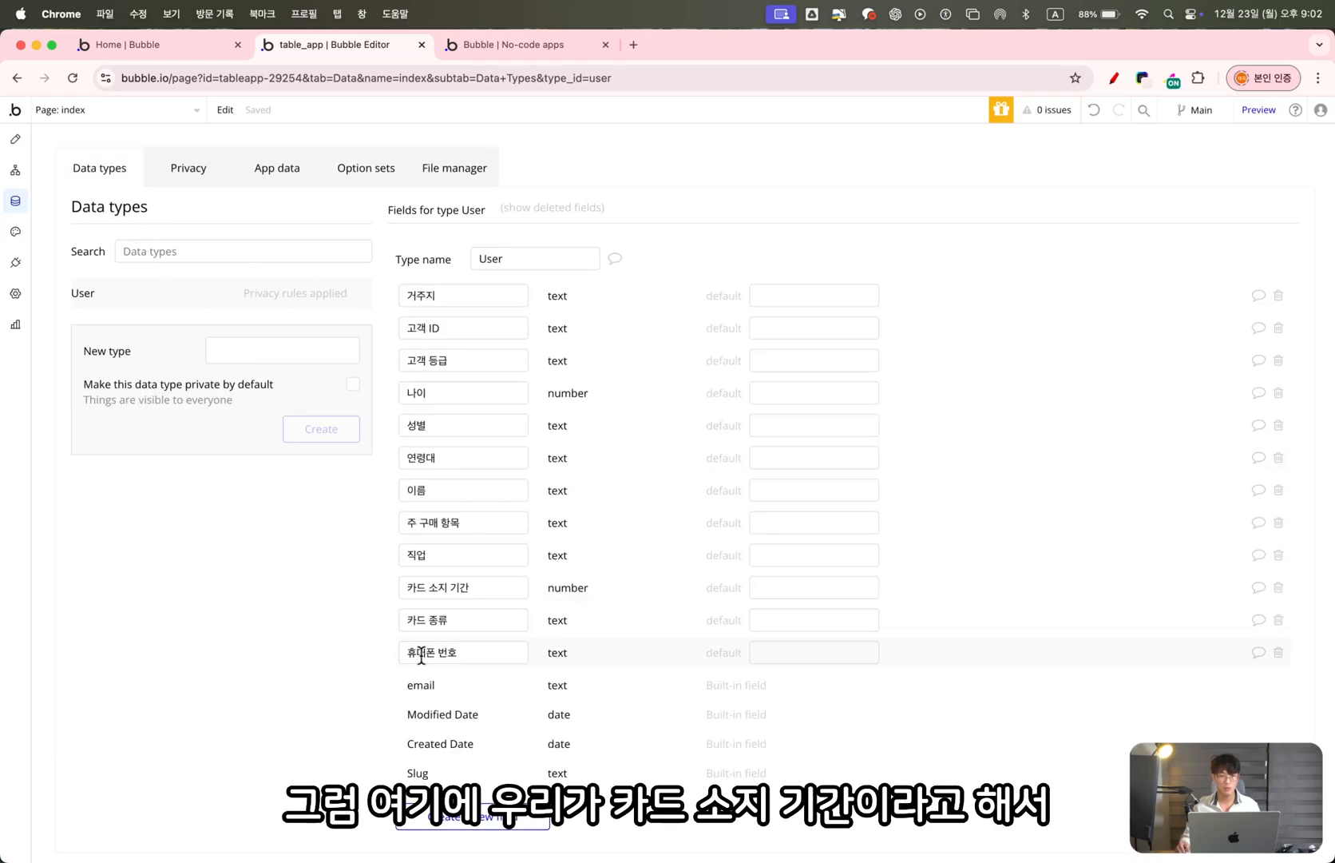
triple_click(474, 589)
right_click(461, 587)
left_click(483, 564)
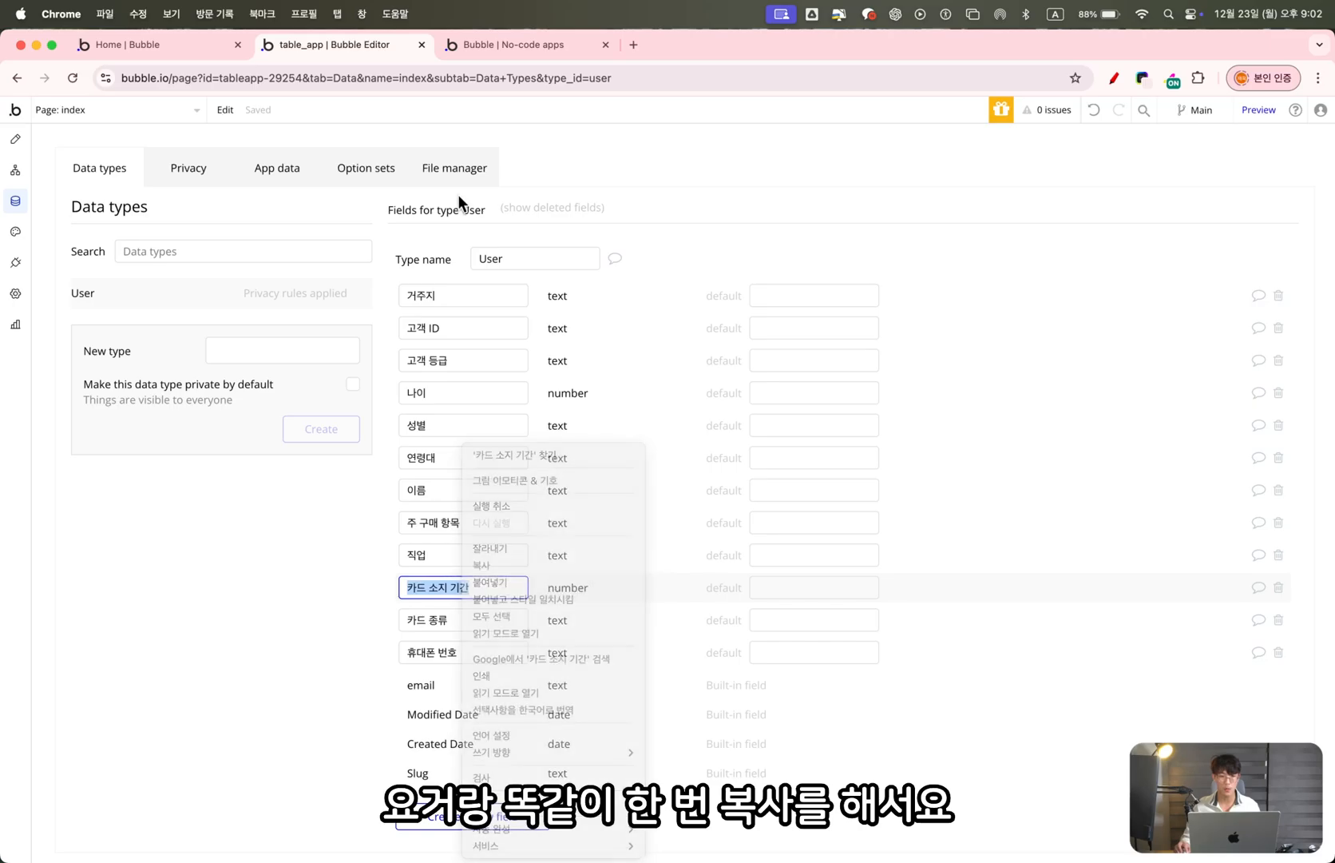
left_click(360, 169)
left_click(565, 463)
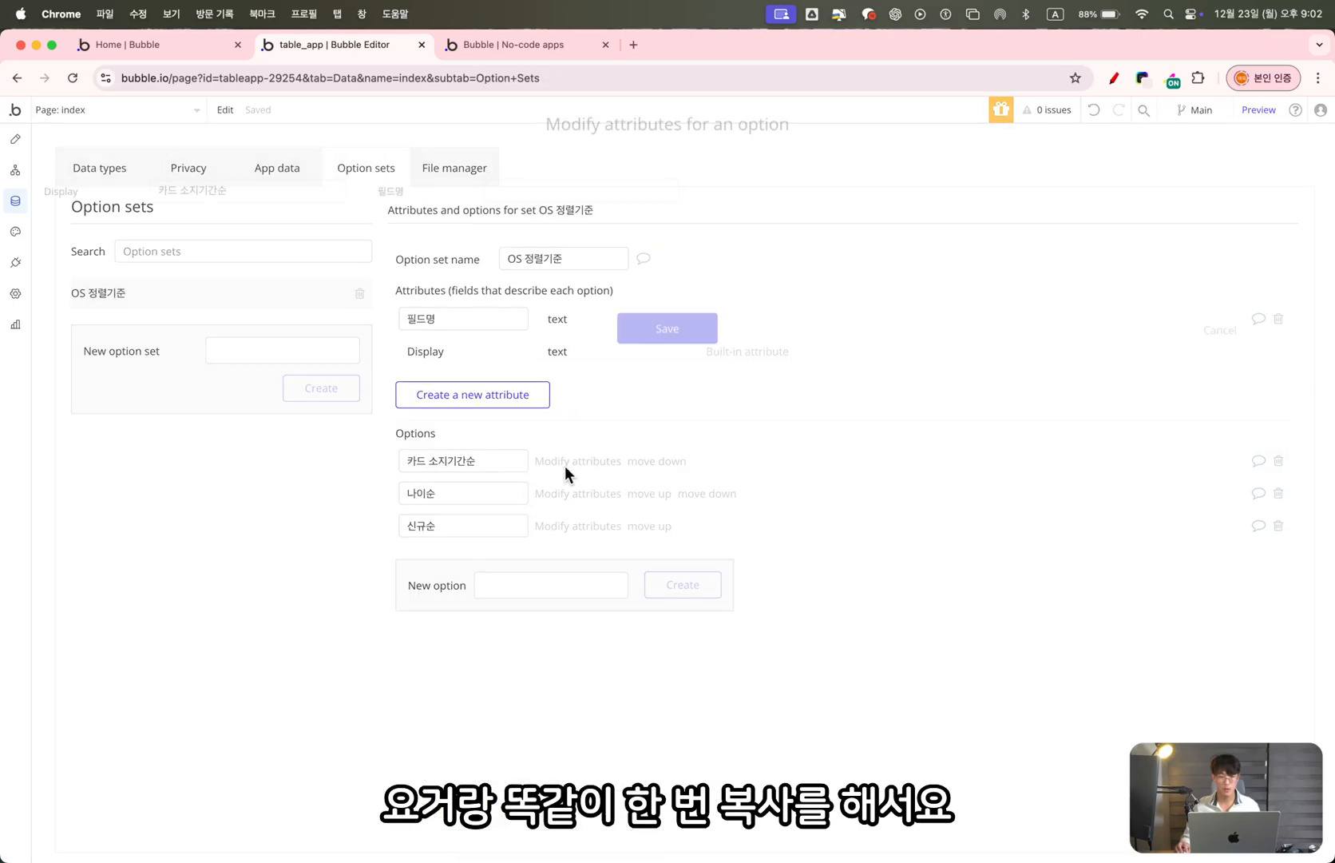
left_click(548, 199)
key("super+v")
left_click(653, 340)
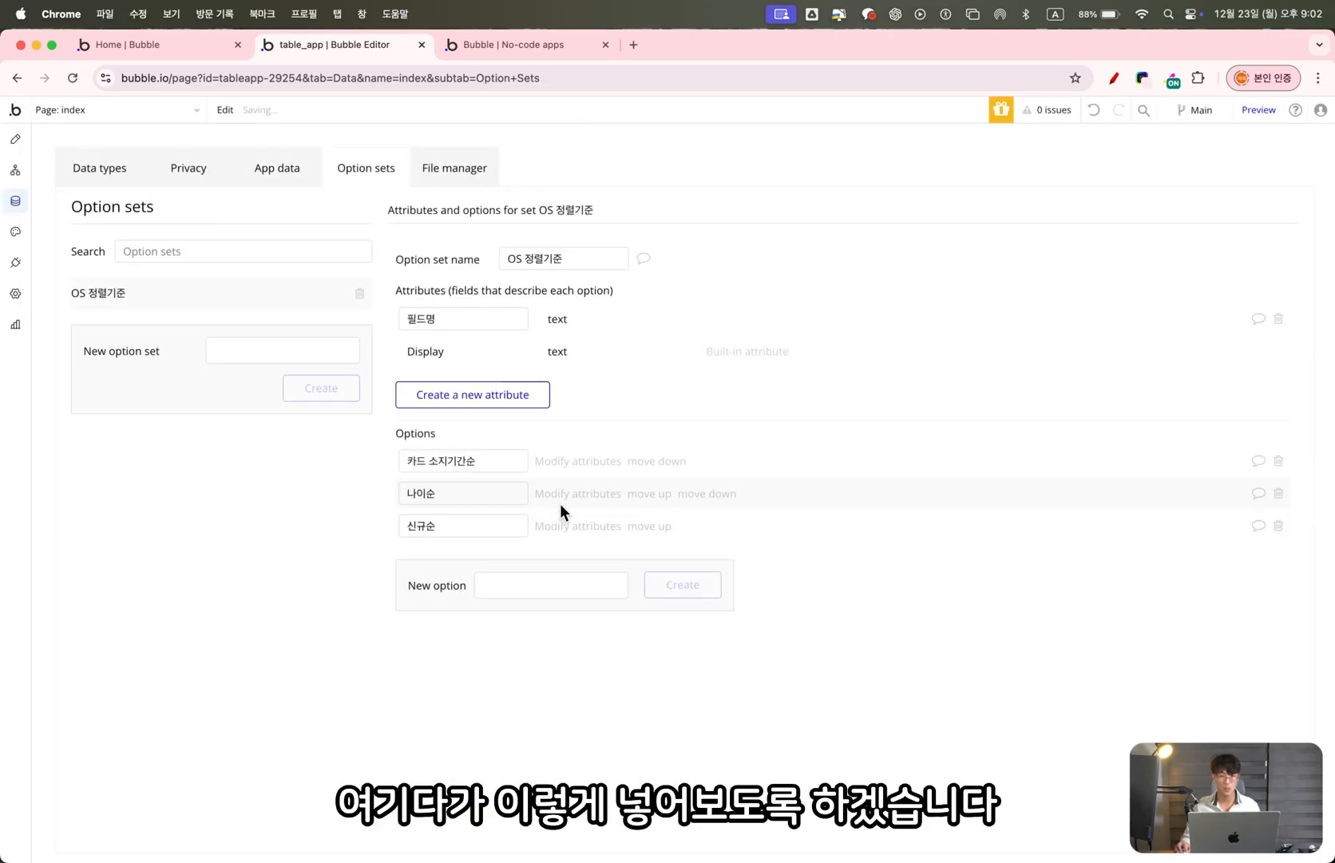
Copy the User field name 나이 into the 나이순 option's 필드명 attribute and save it
left_click(88, 170)
double_click(446, 393)
left_click(368, 171)
left_click(574, 491)
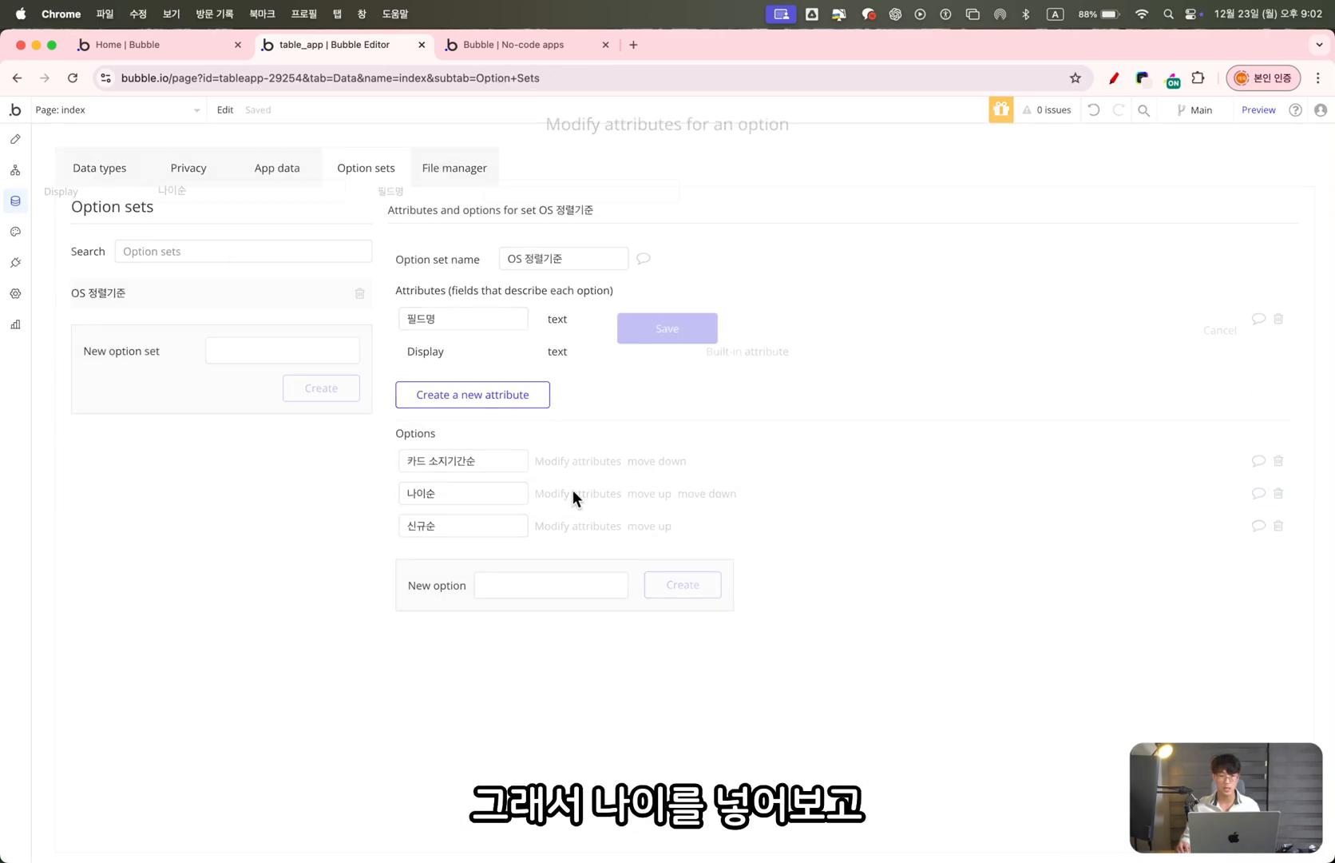
left_click(578, 197)
key("super+v")
left_click(643, 327)
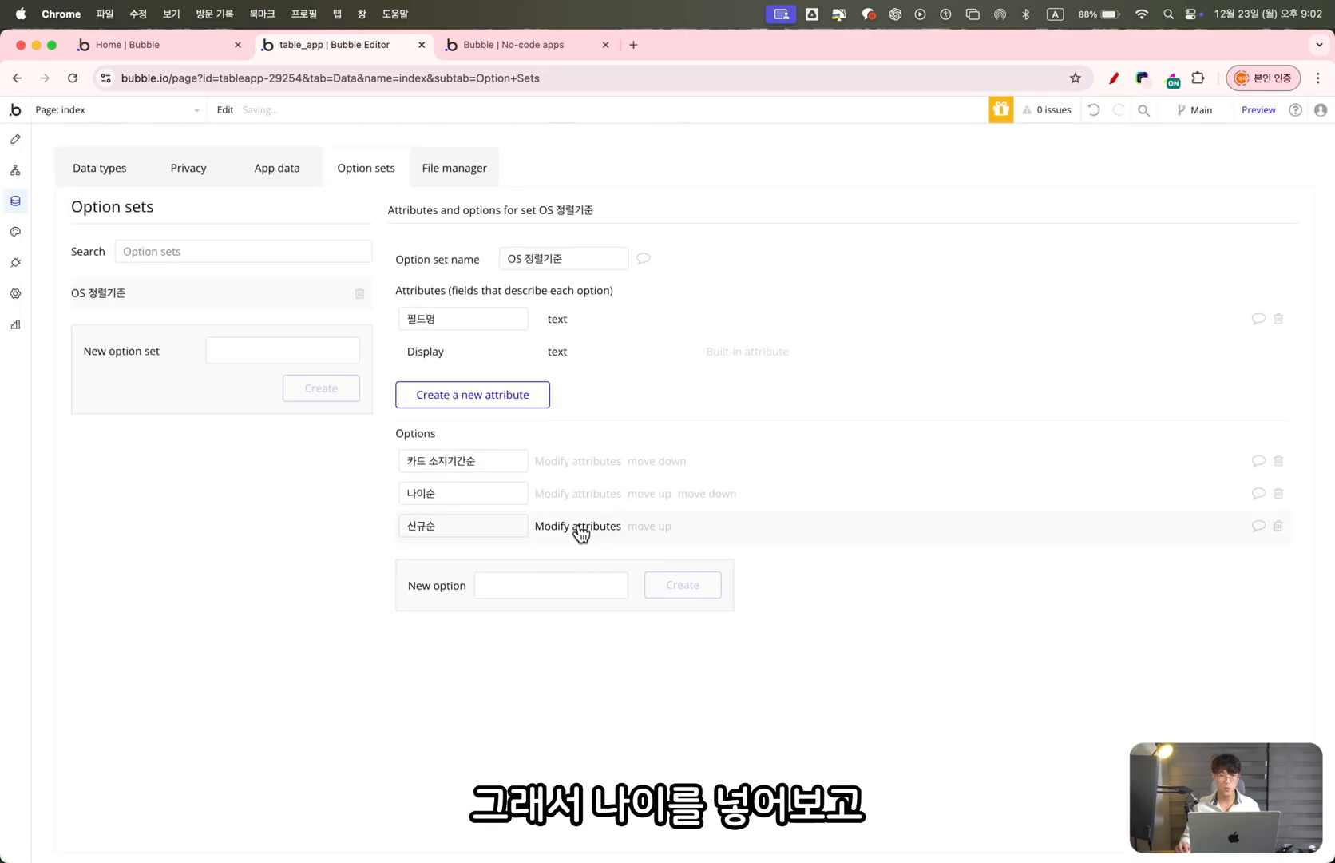
Save Created Date as the 신규순 option's 필드명 and check it against the User type's built-in field name
left_click(128, 167)
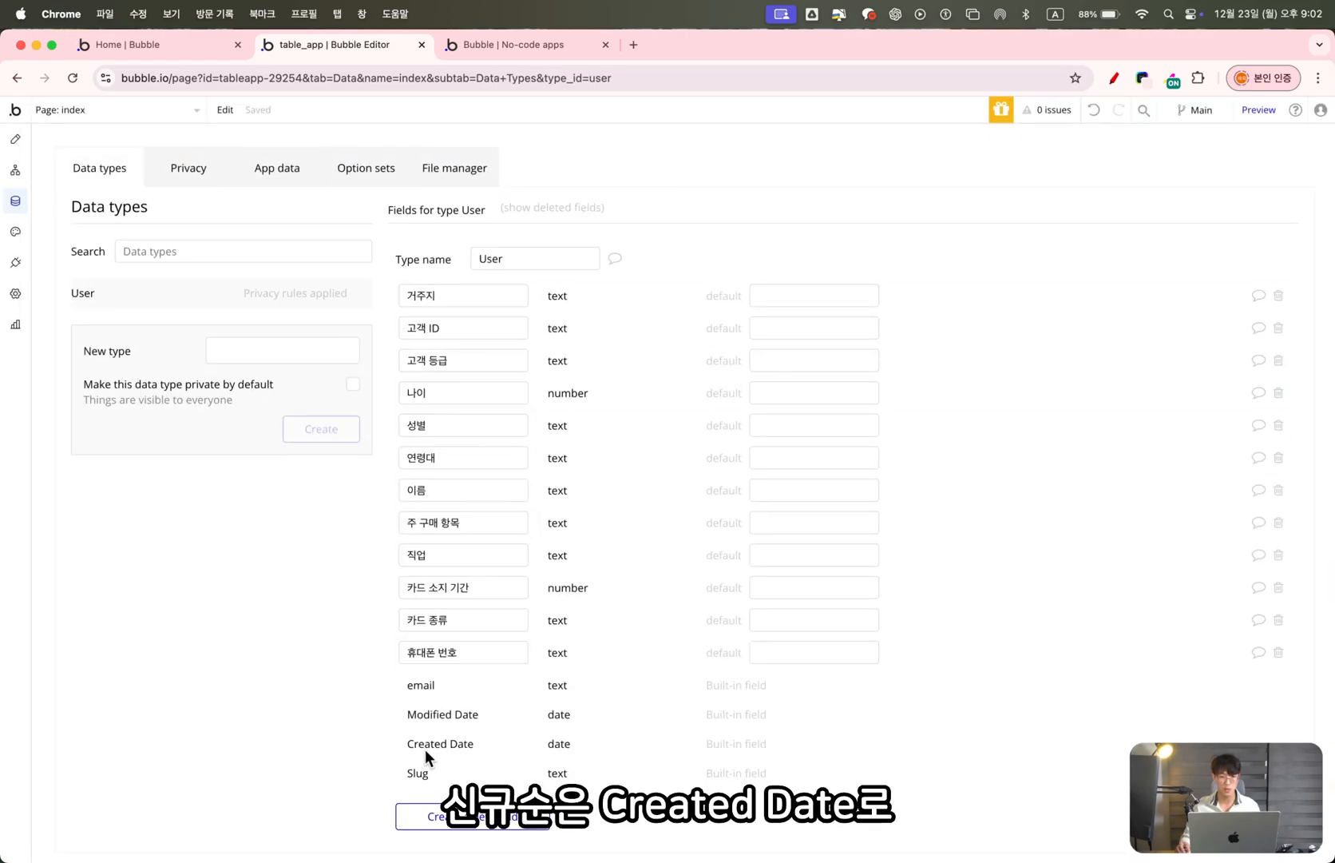
left_click(368, 170)
left_click(554, 527)
left_click(558, 196)
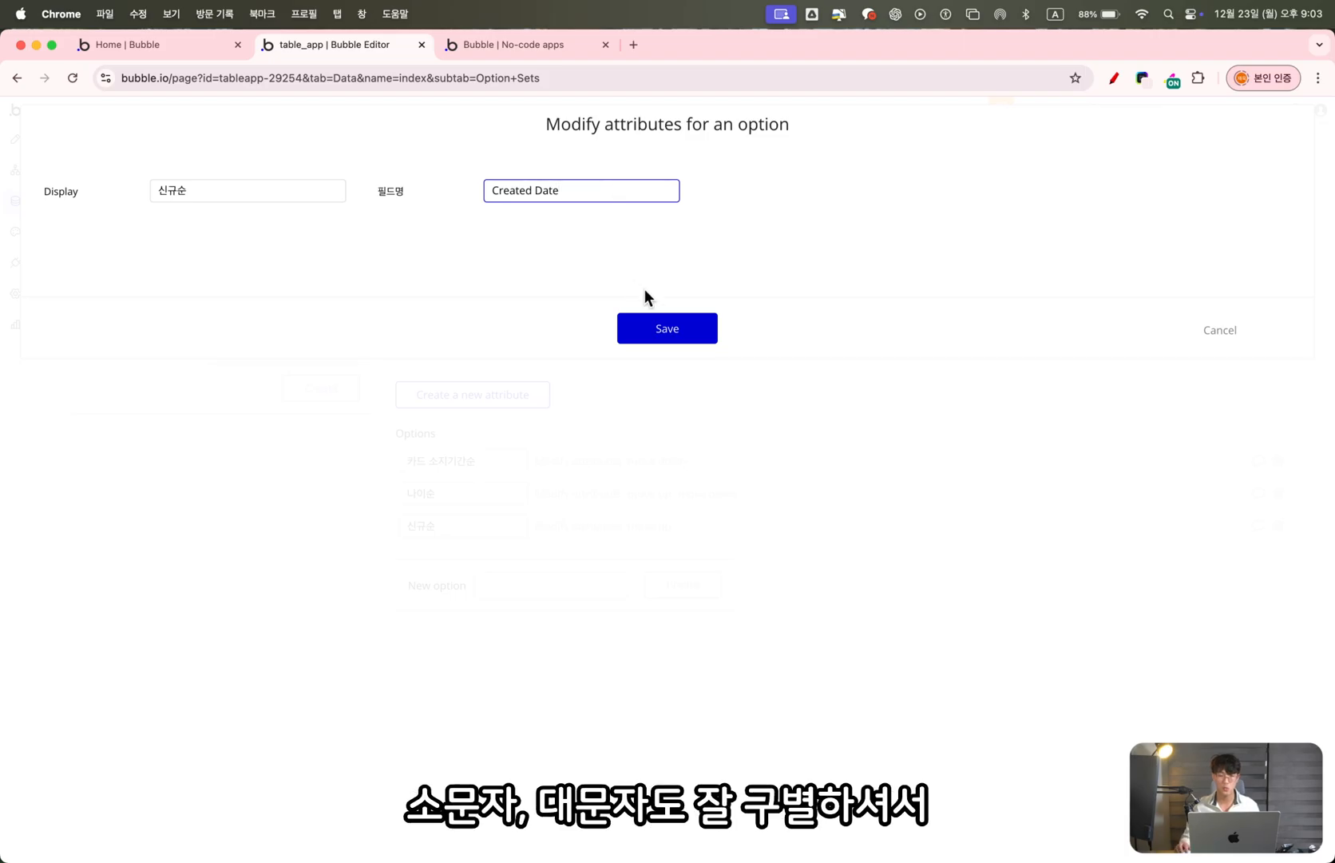
left_click(692, 330)
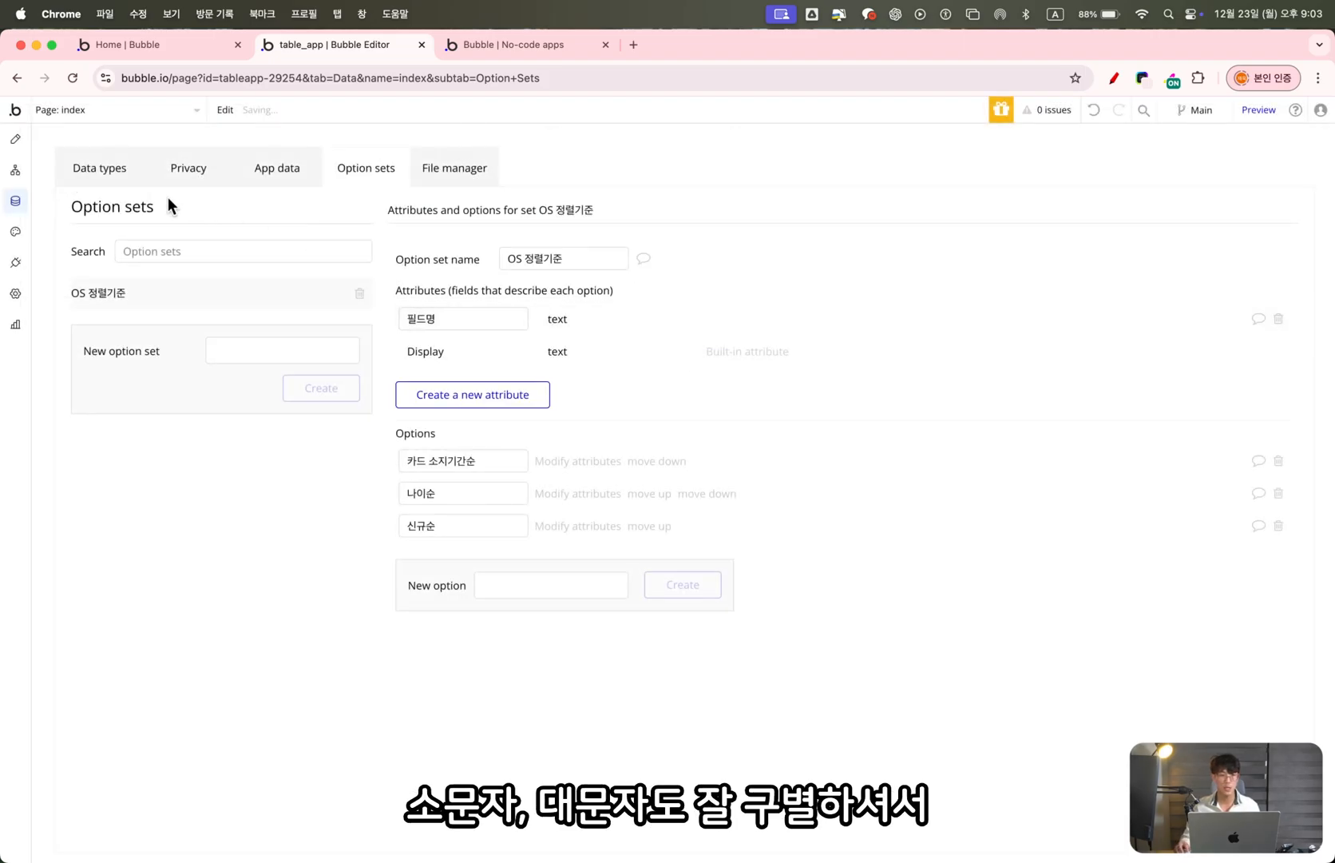
left_click(106, 178)
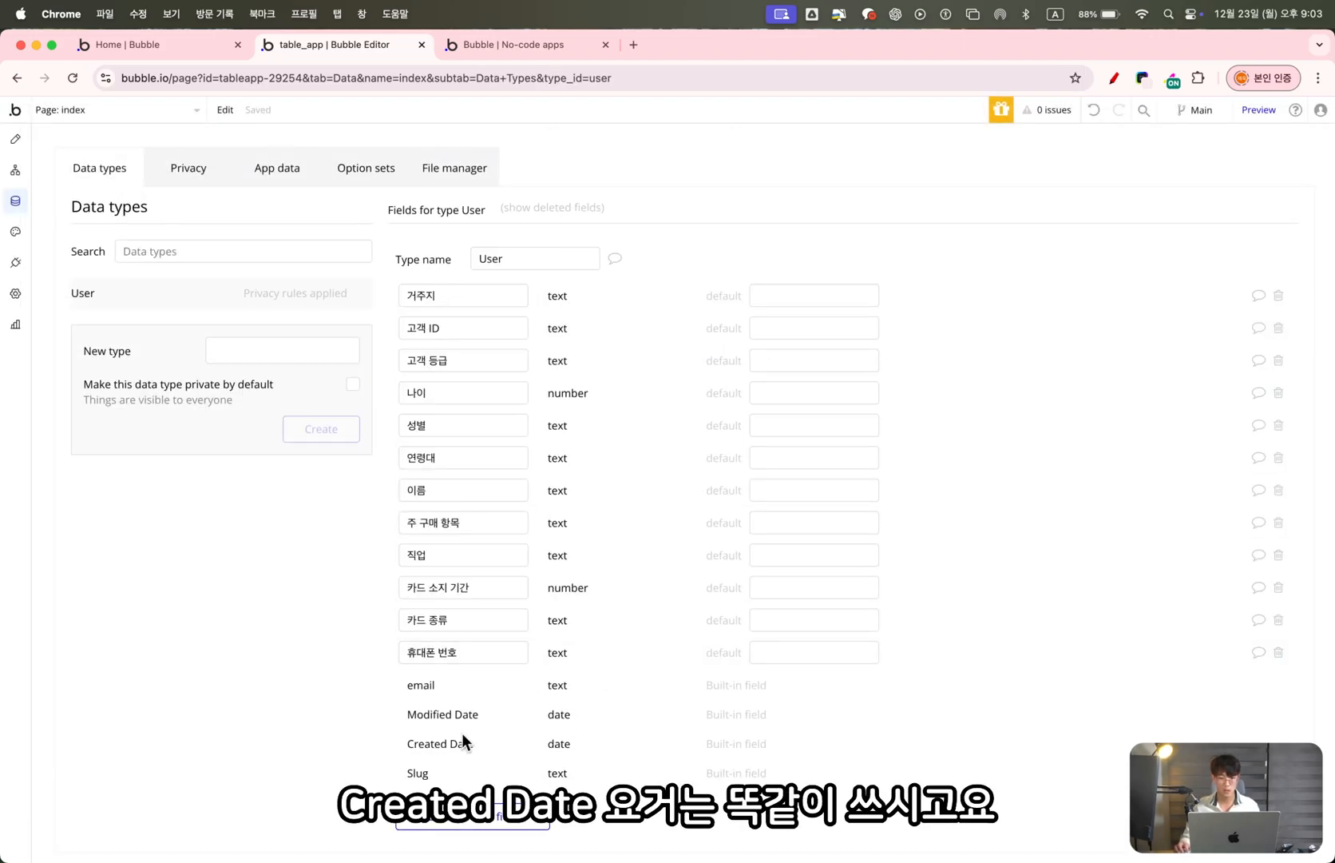
Return to the page design, add a group inside GroupFocus 정렬기준 and name it Group inner
left_click(16, 139)
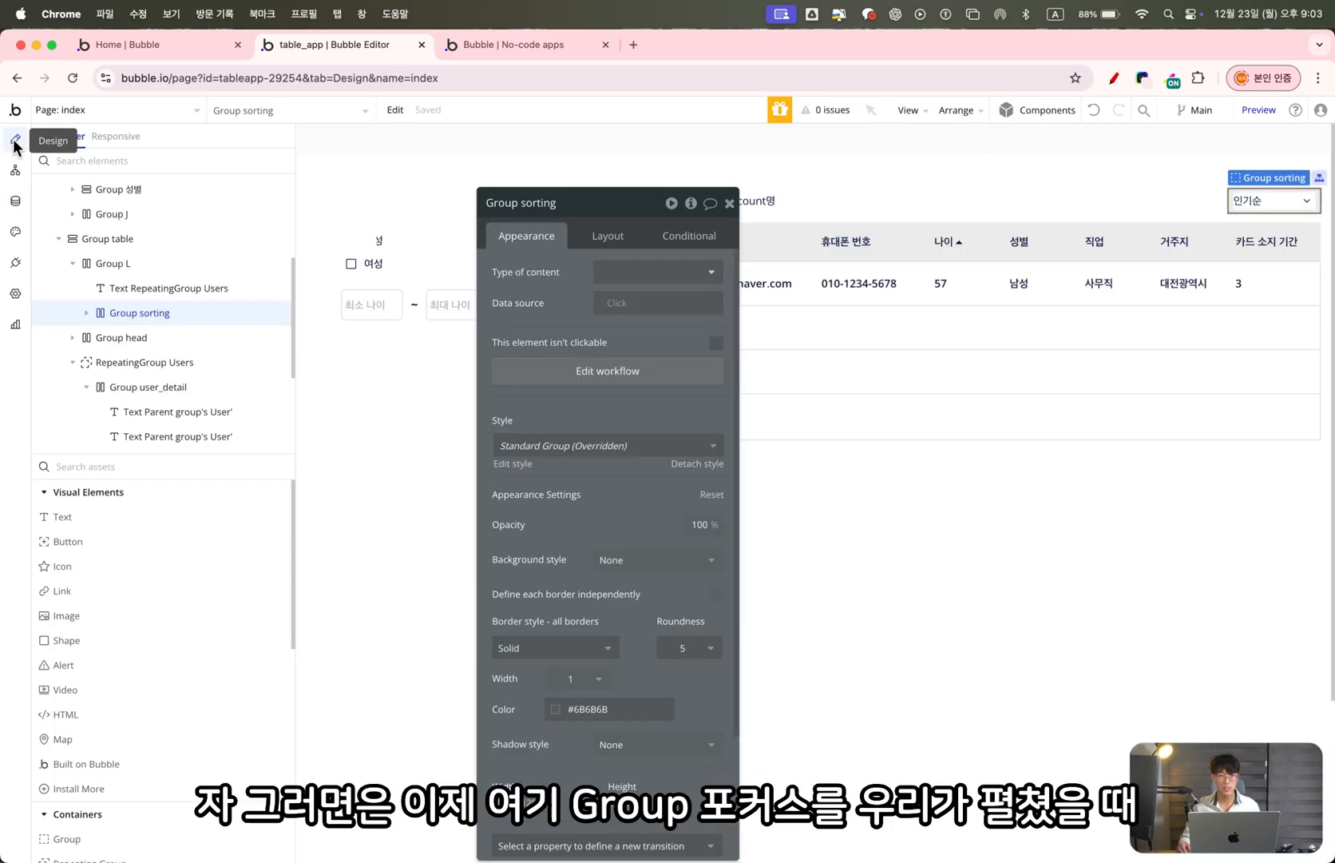
scroll(181, 250, "up", 5)
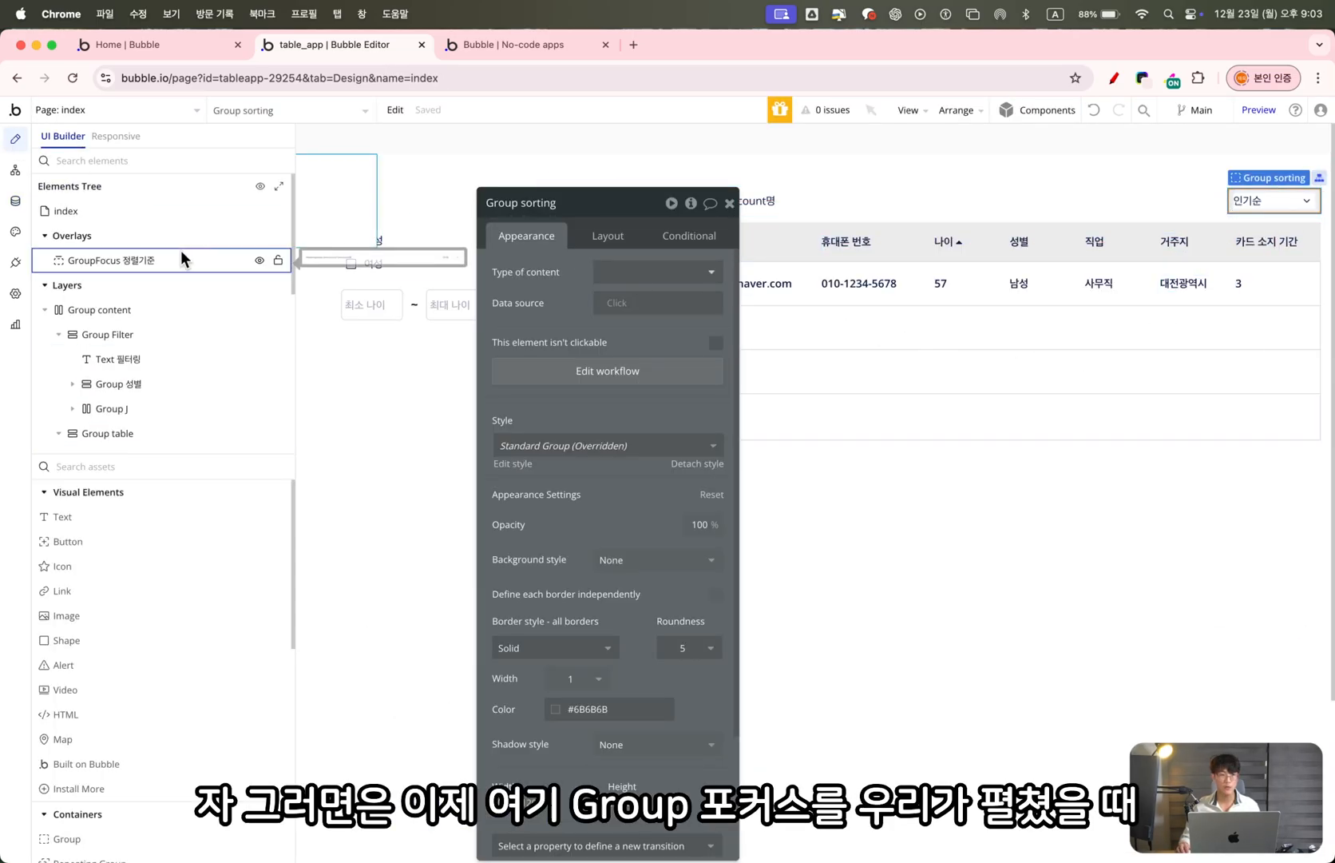
scroll(216, 270, "down", 10)
scroll(236, 319, "up", 10)
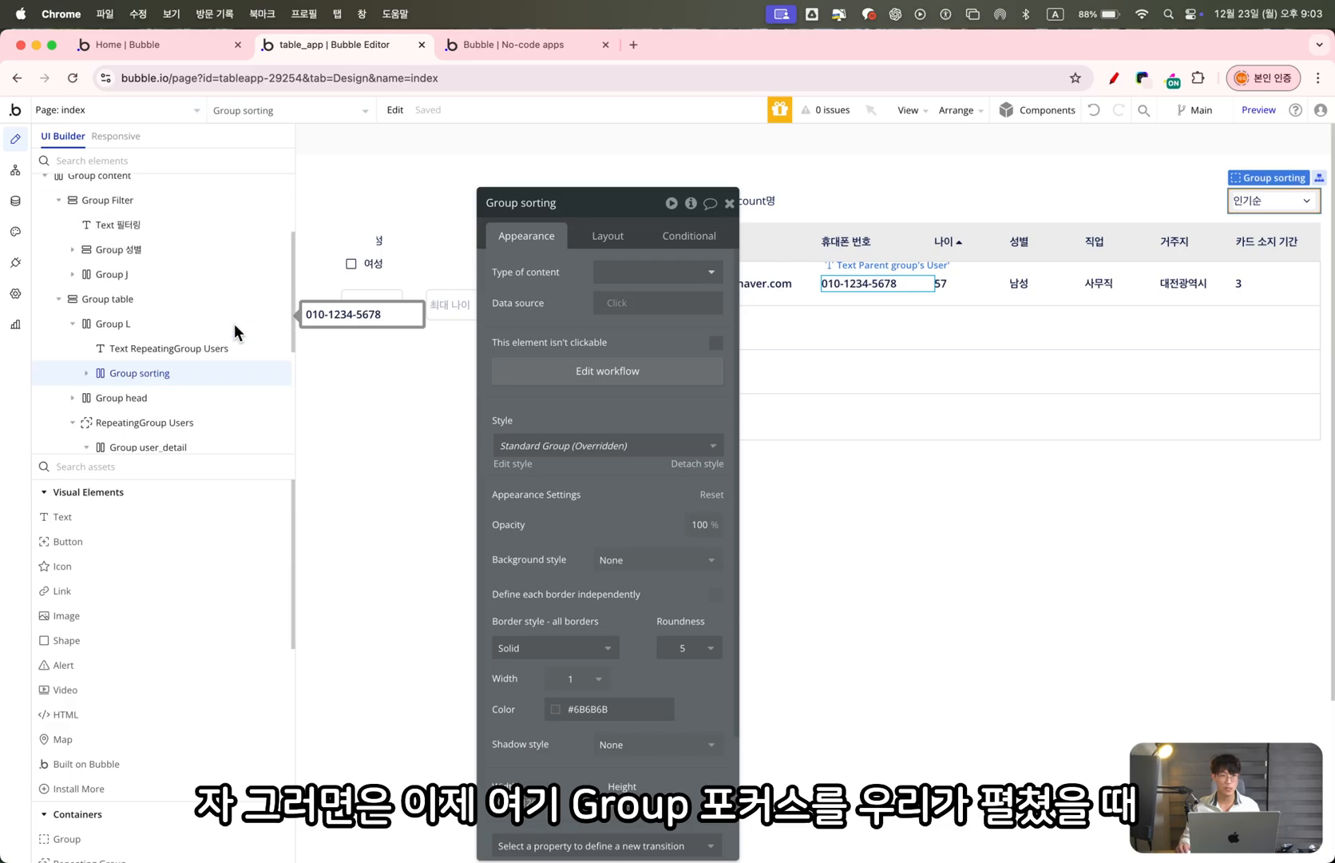
left_click(193, 243)
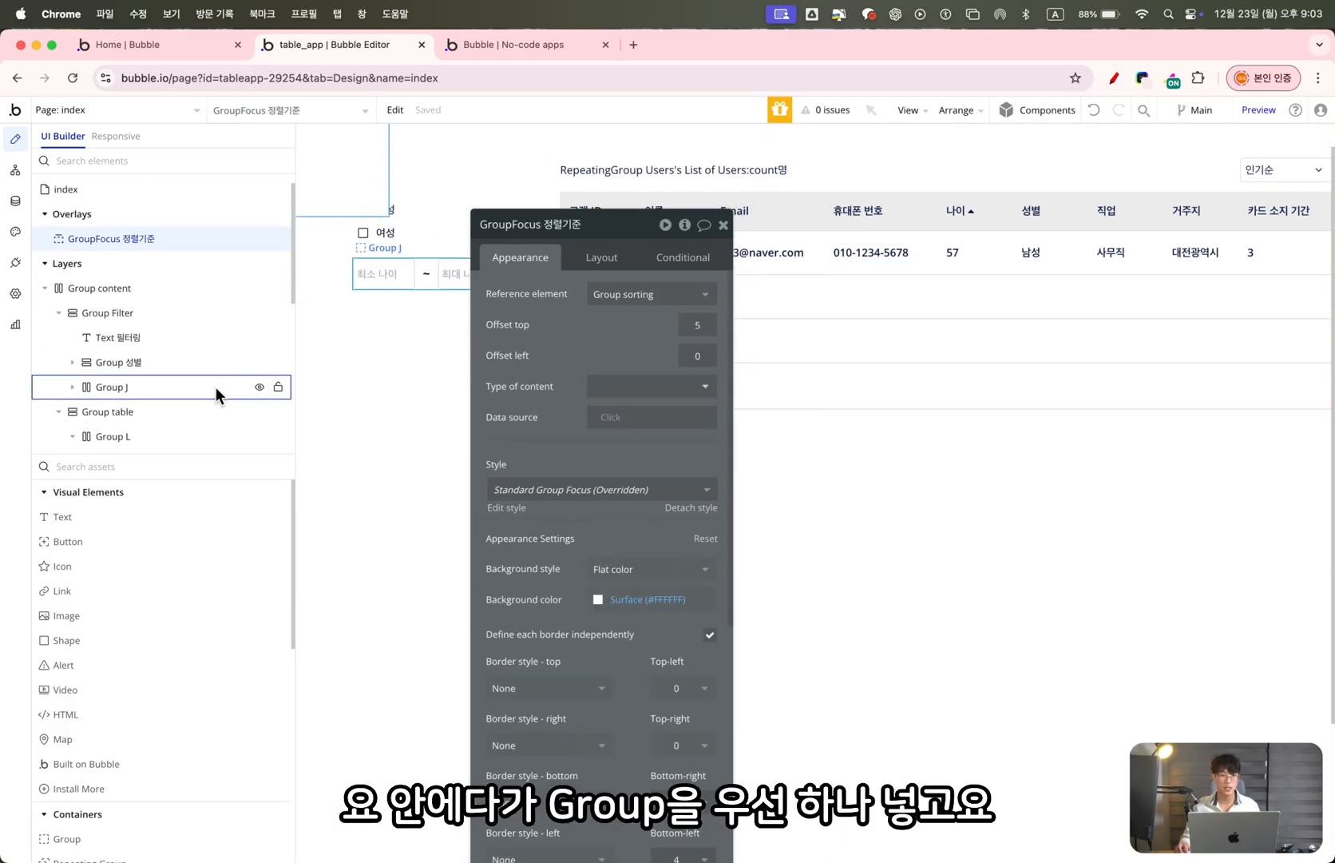
left_click(152, 466)
type("group")
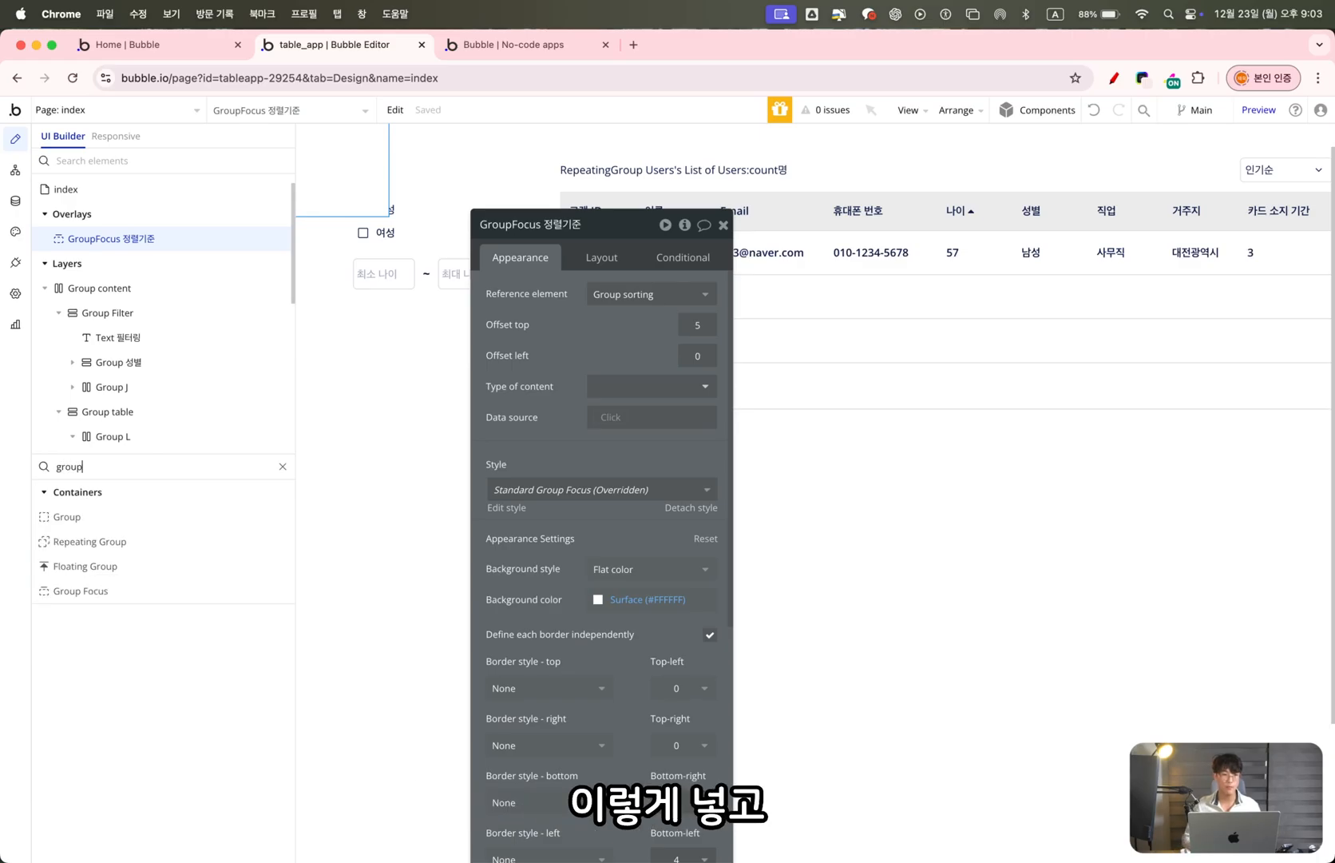
left_click(133, 517)
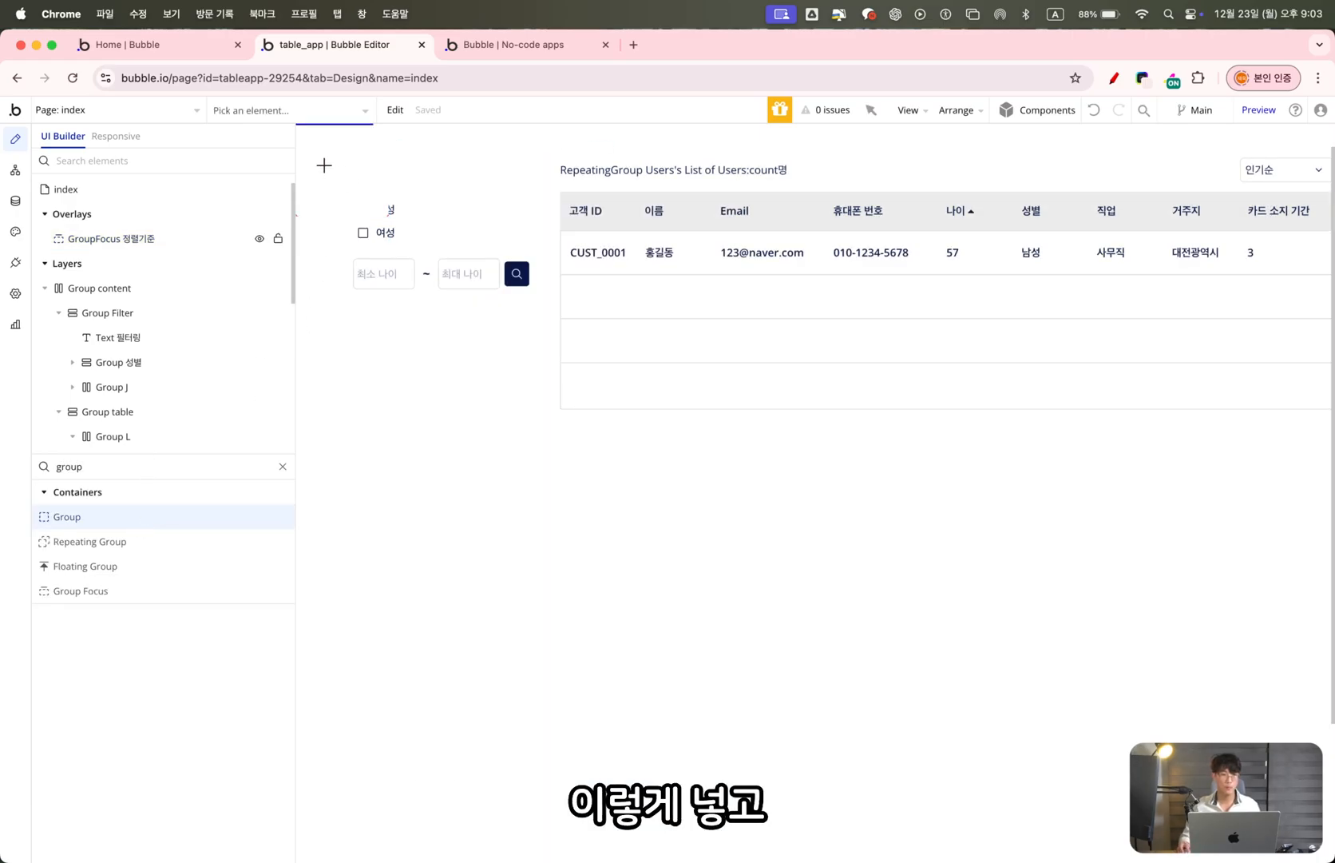
left_click(322, 164)
left_click(580, 227)
type("inner")
Turn off fit height to content for Group inner and set its padding to 4 px top and bottom, 6 px left and right
left_click(603, 260)
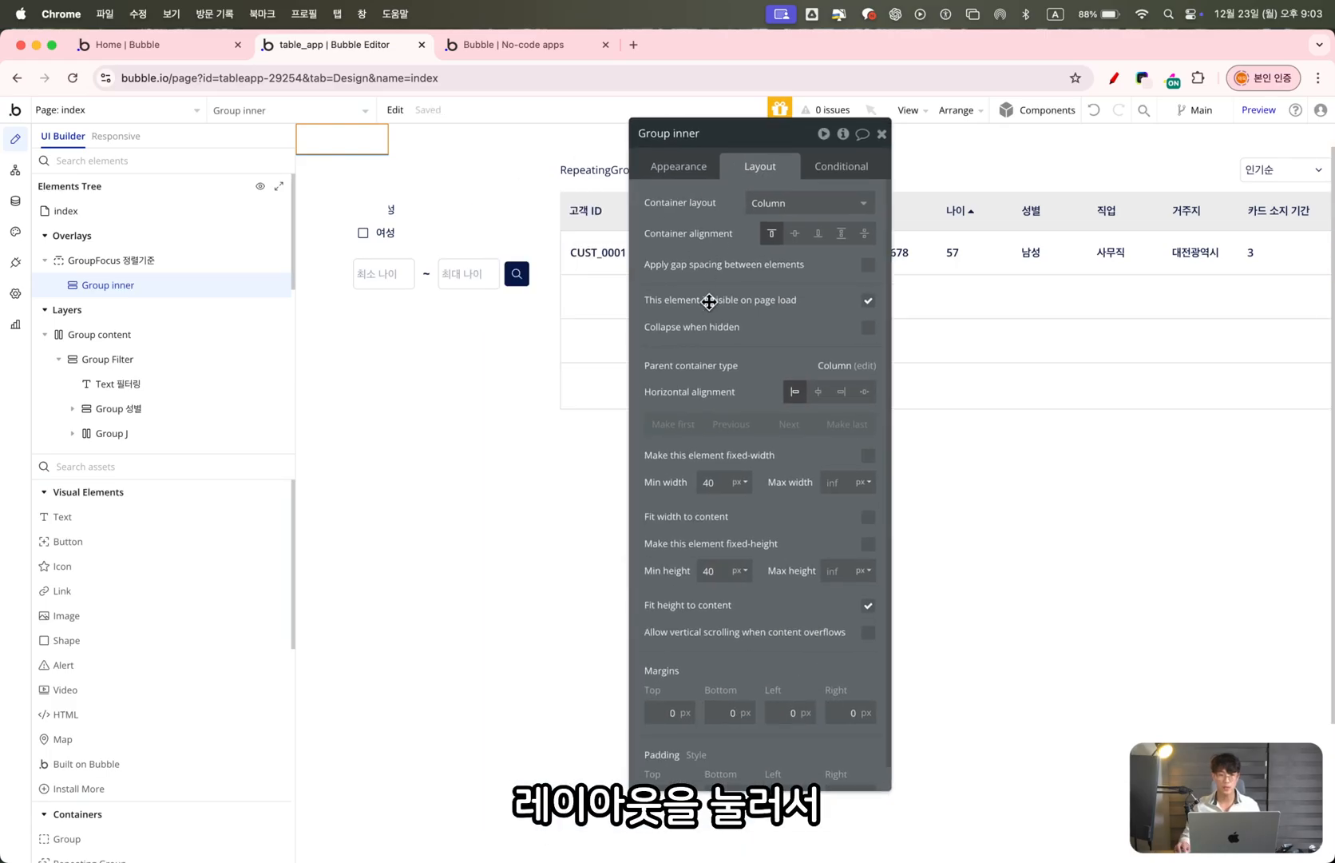
left_click(868, 607)
scroll(813, 584, "down", 3)
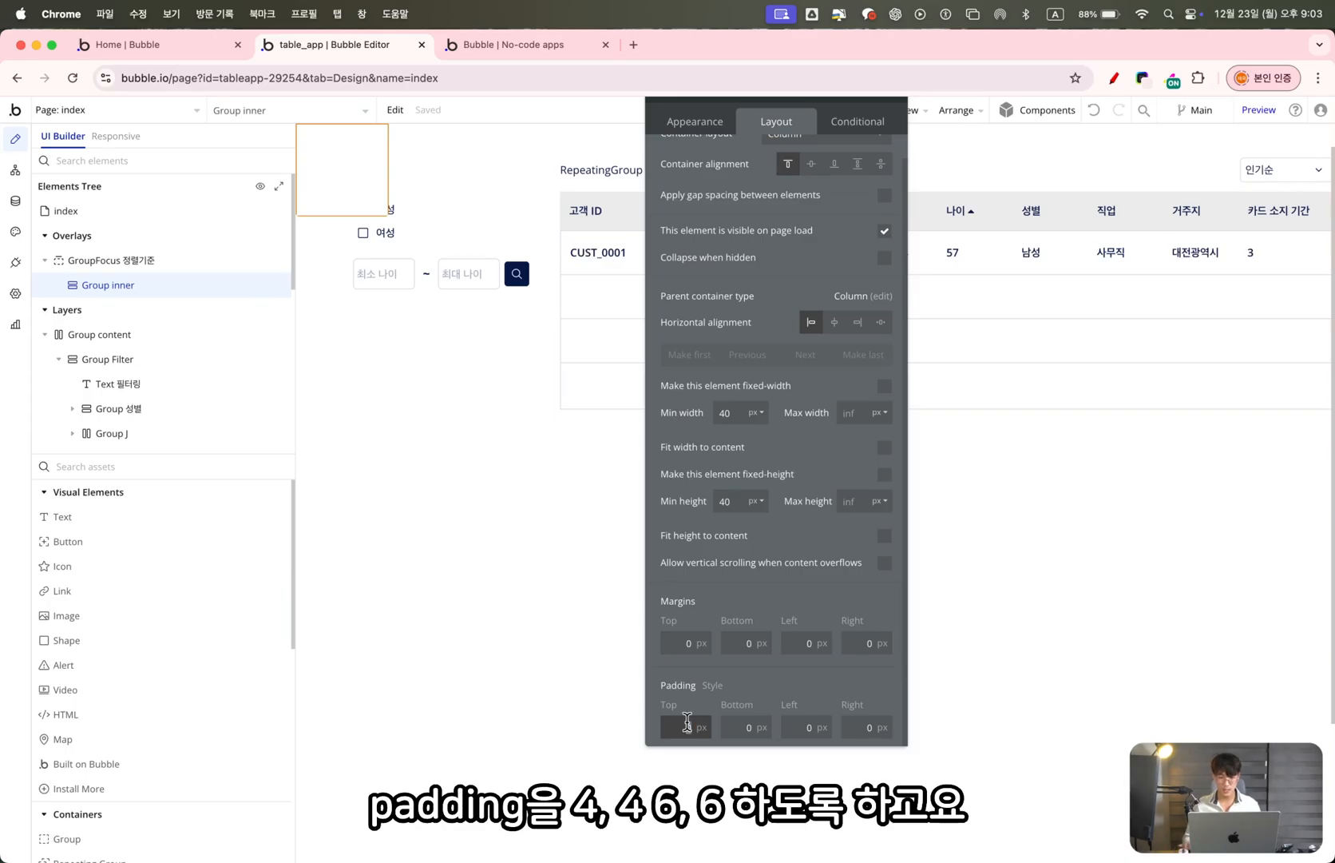
type("4")
key("Tab")
type("4")
key("Tab")
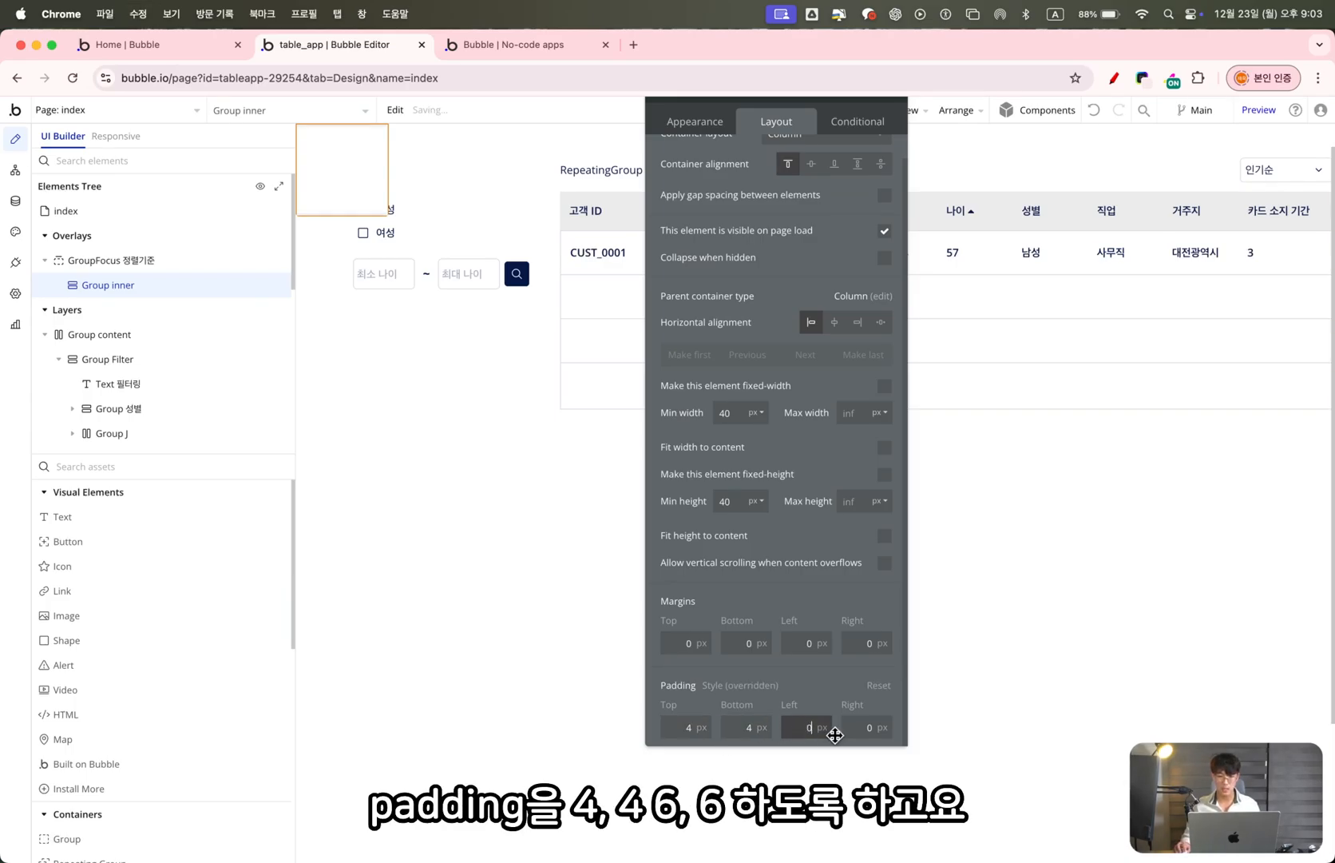
type("6")
key("Tab")
type("6")
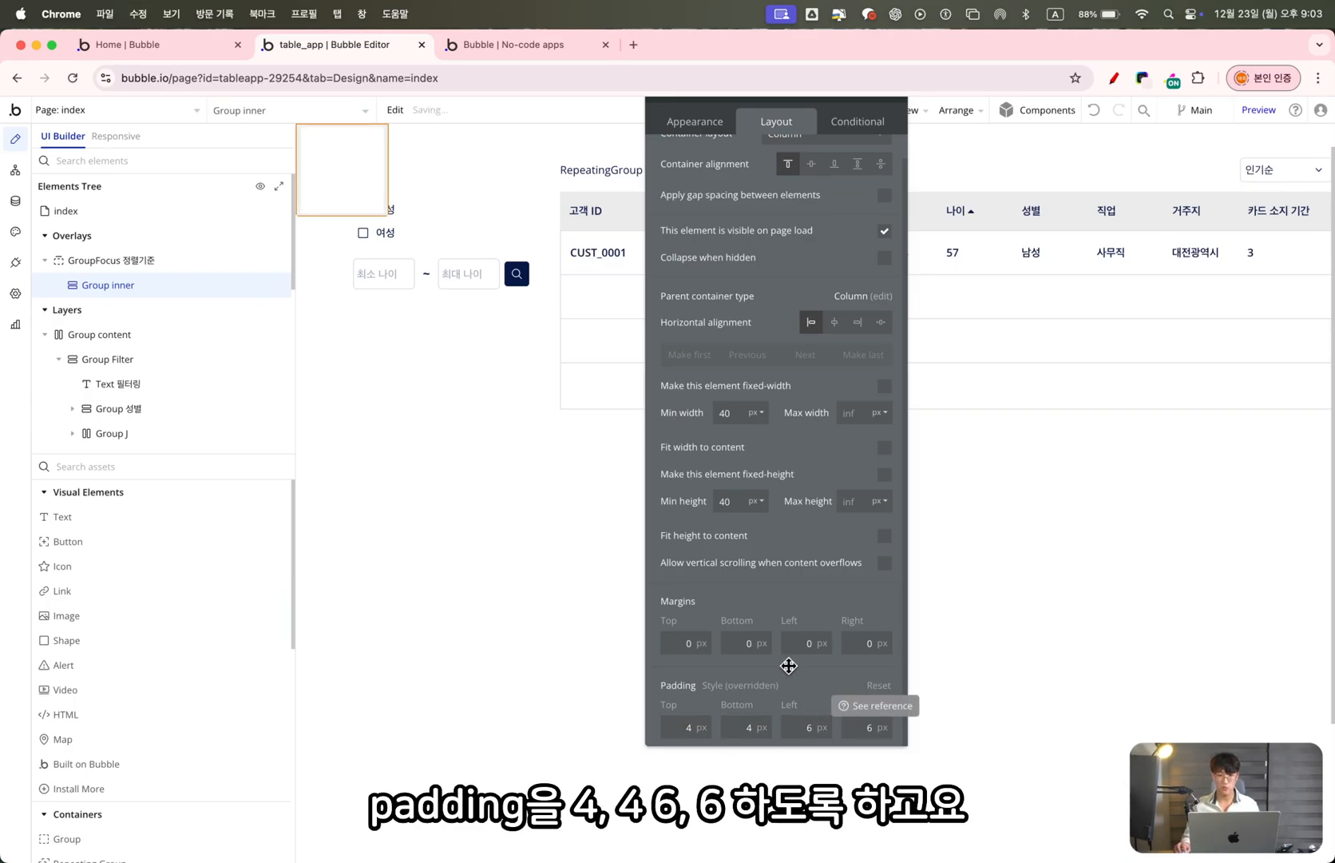
Add a repeating group inside Group inner and name it RepeatingGroup 정렬기준
left_click(139, 468)
type("repeating")
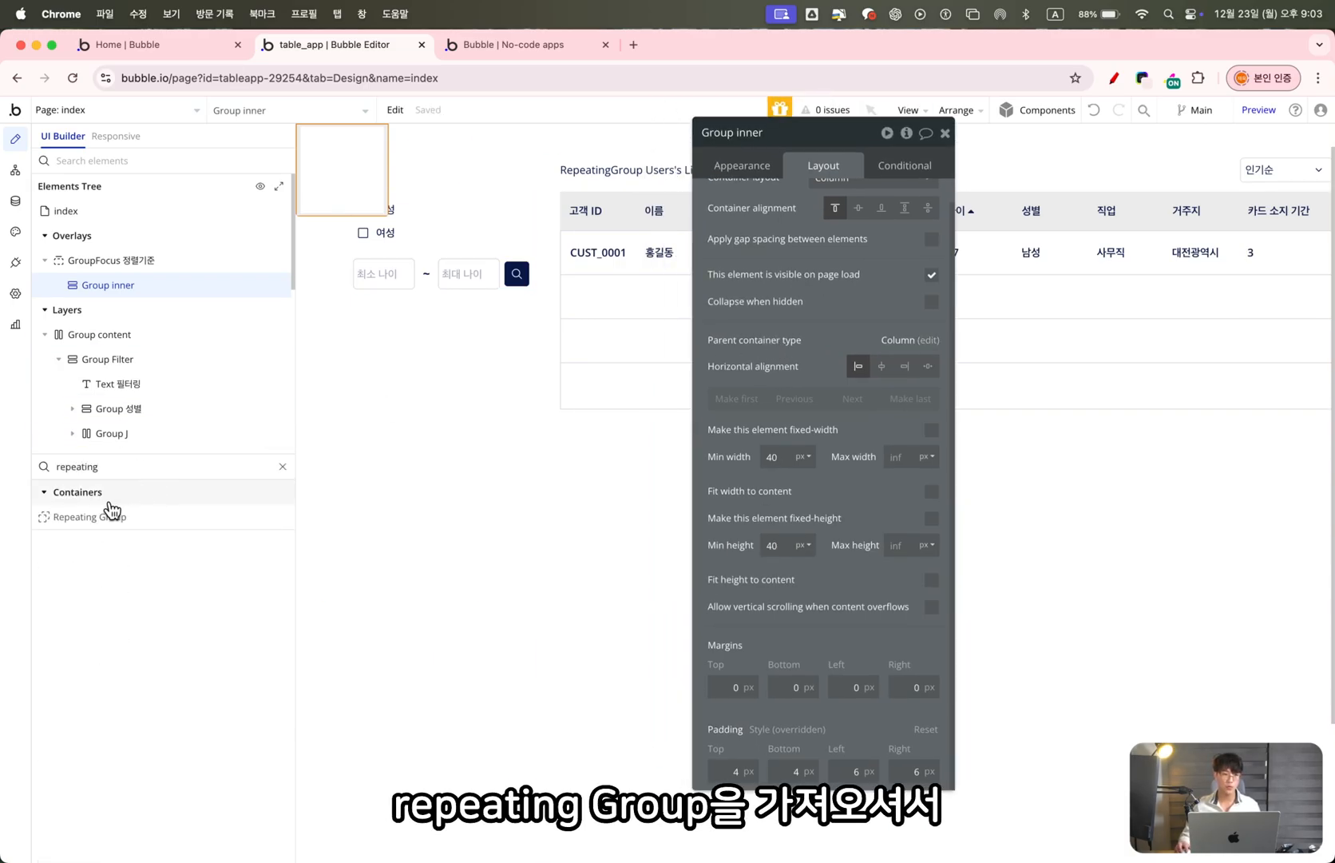
left_click_drag(107, 515, 350, 174)
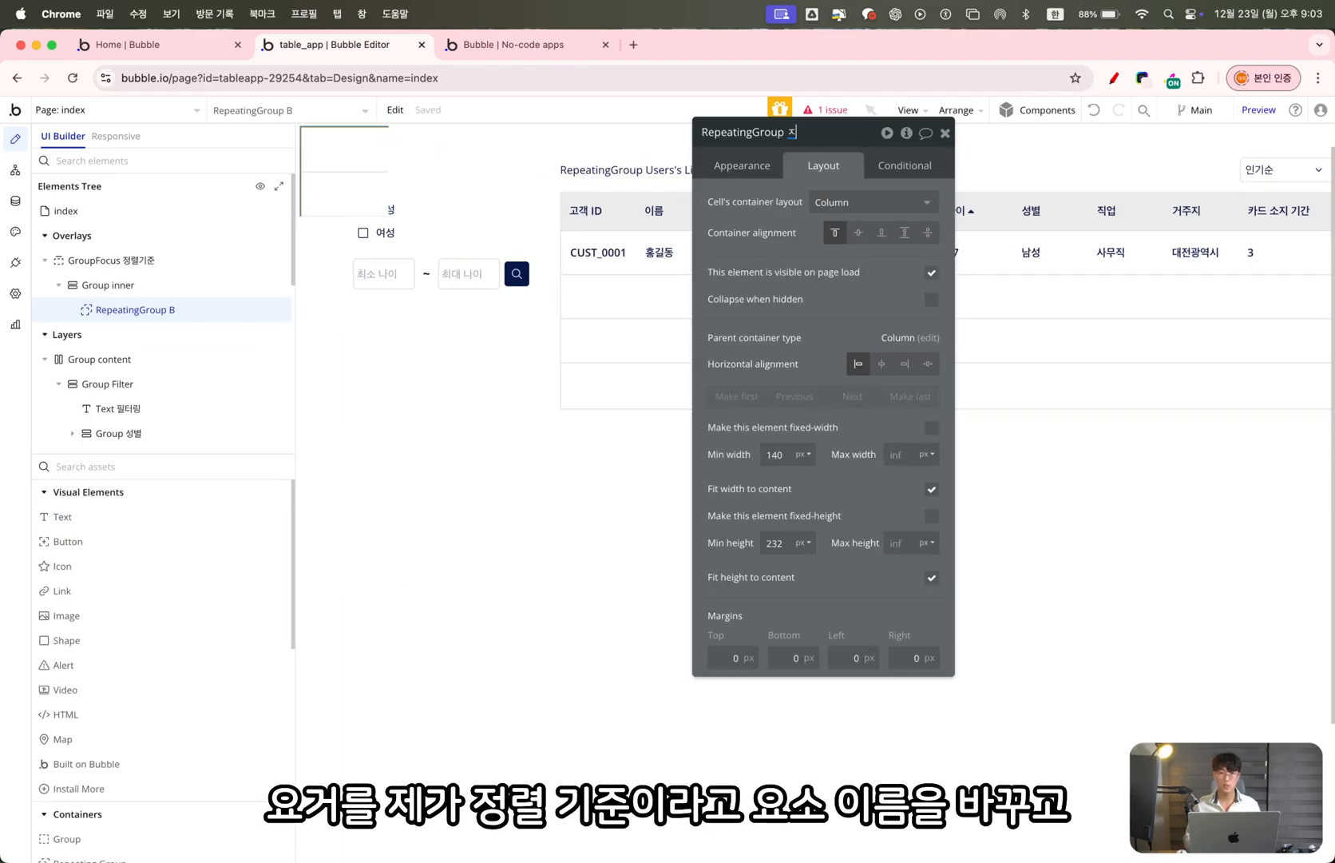
type("준")
key("Return")
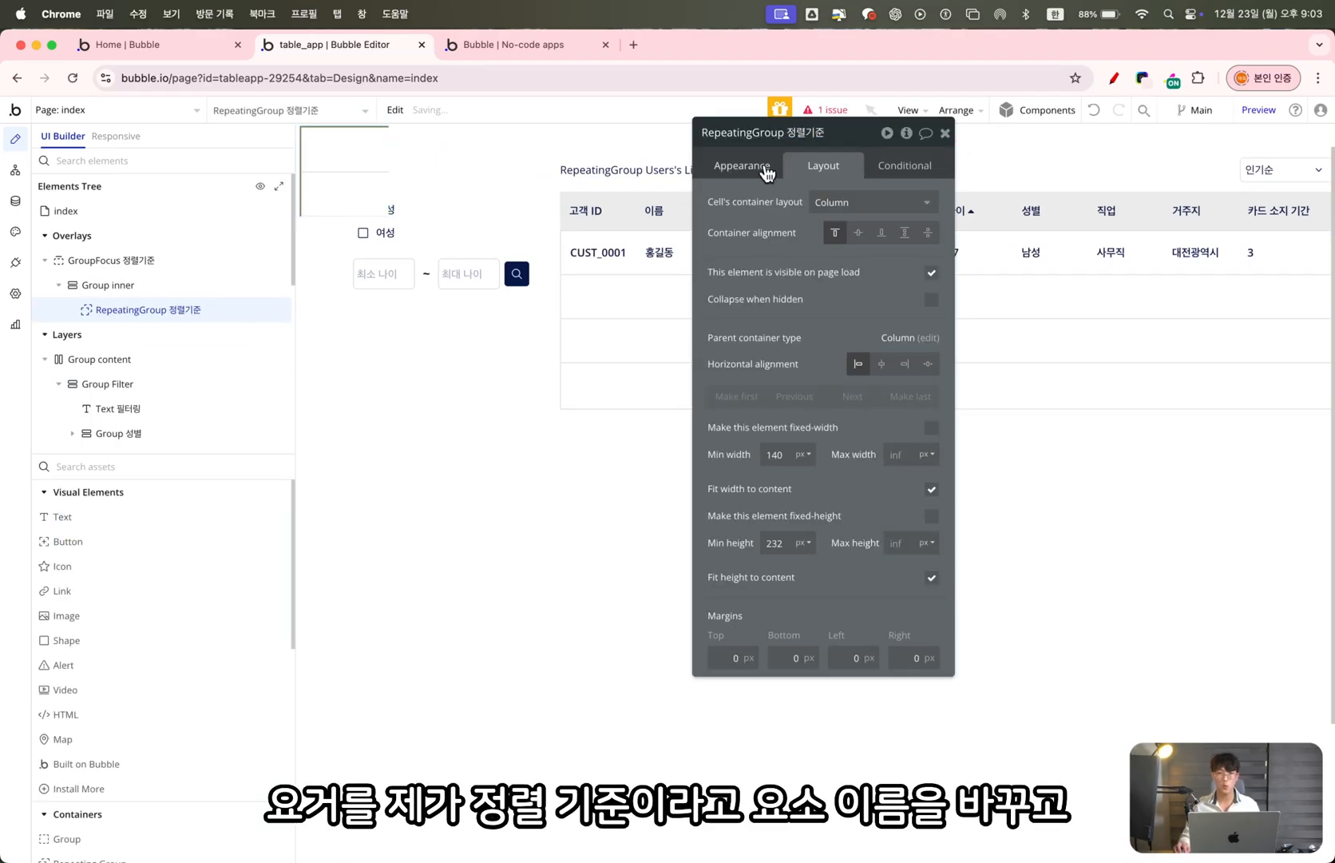
Set RepeatingGroup 정렬기준's content type to OS 정렬기준 and its rows to 3, matching the options in the option set
left_click(742, 165)
left_click(882, 202)
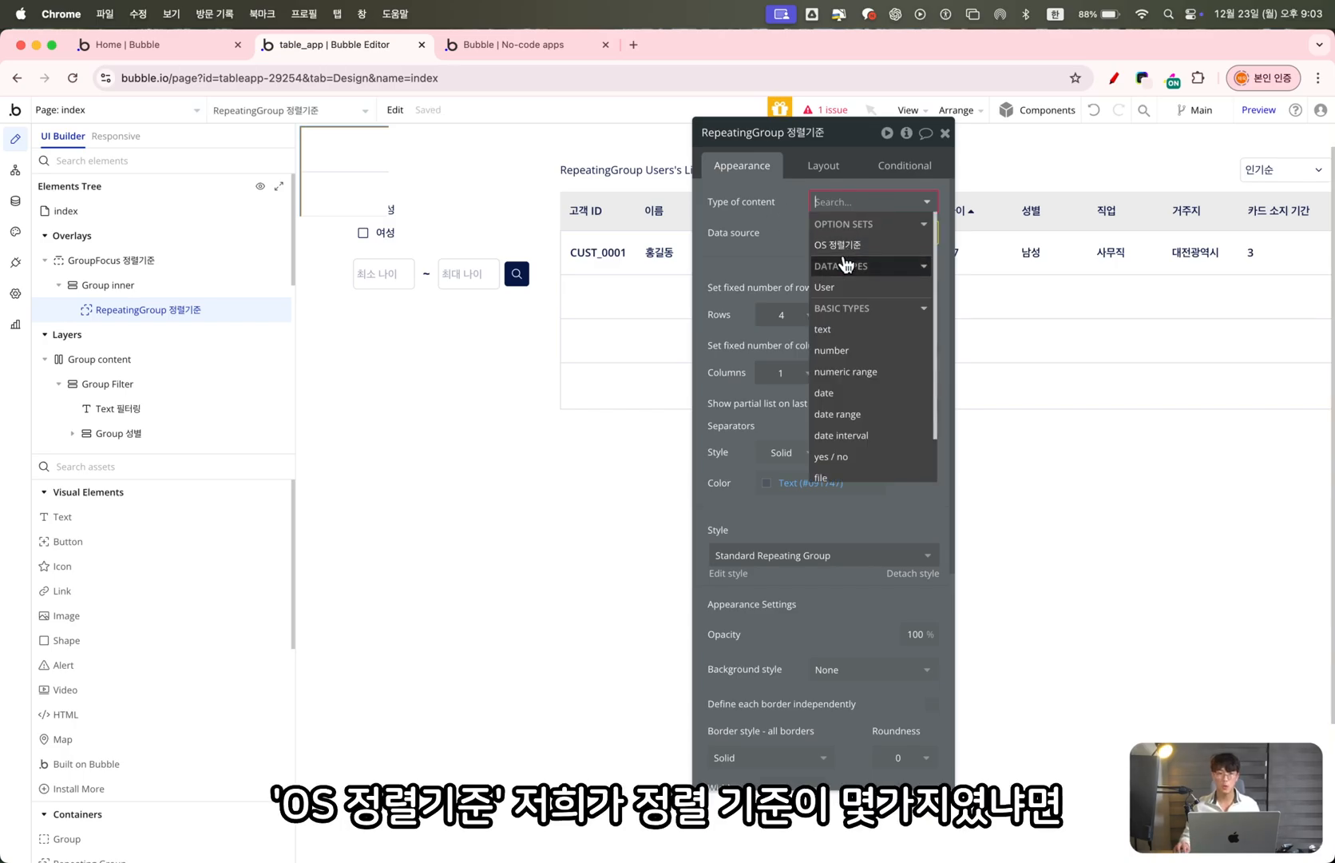
left_click(853, 244)
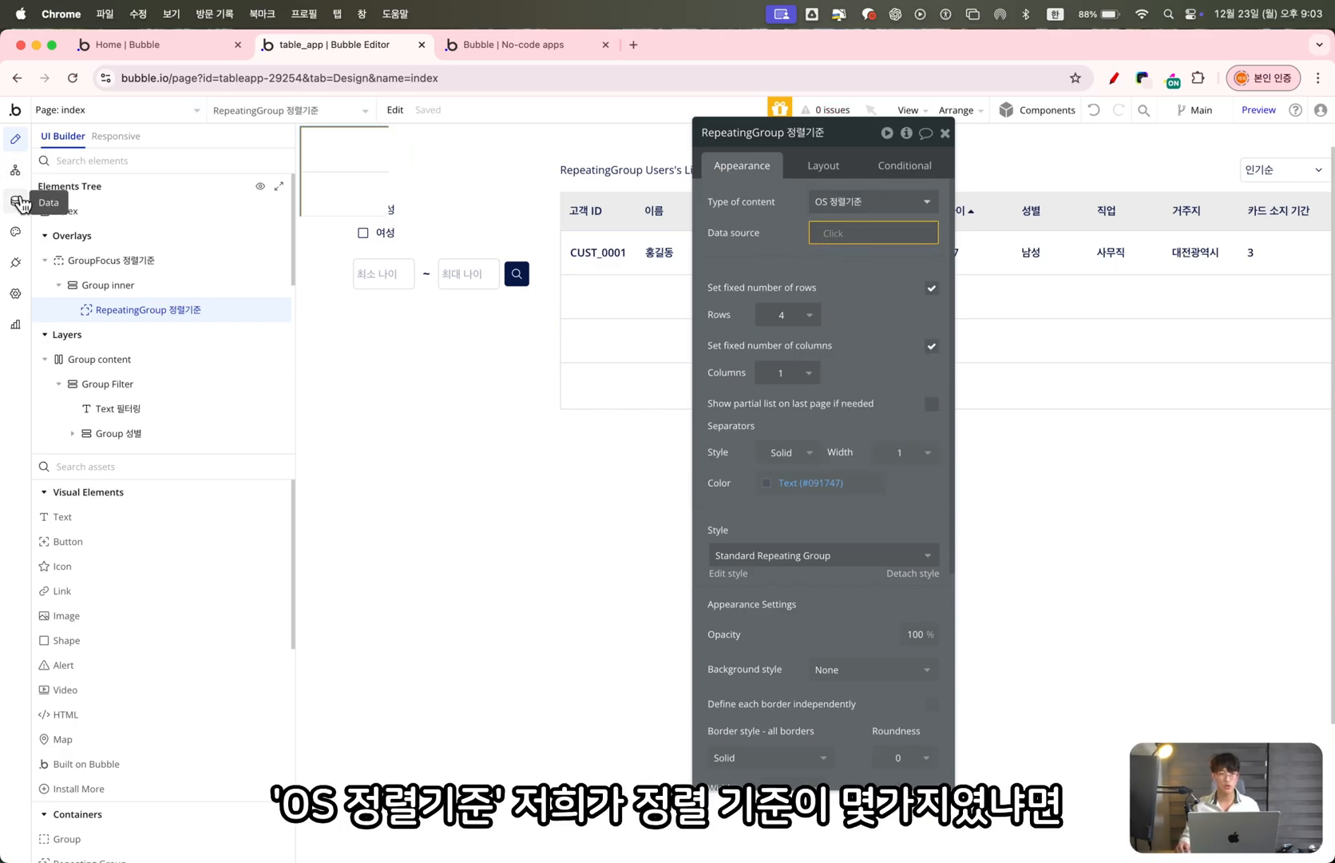
left_click(15, 201)
left_click(367, 171)
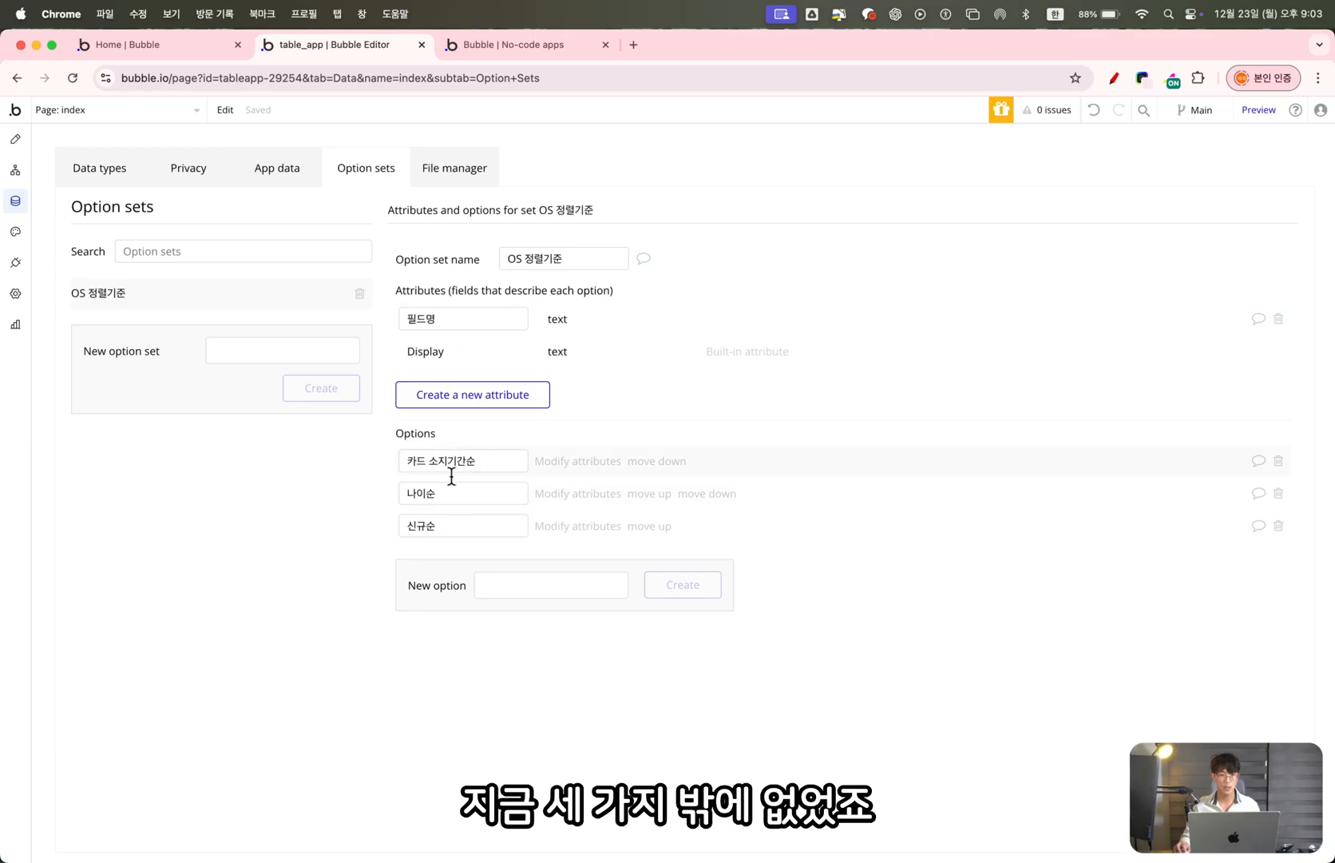
left_click(14, 142)
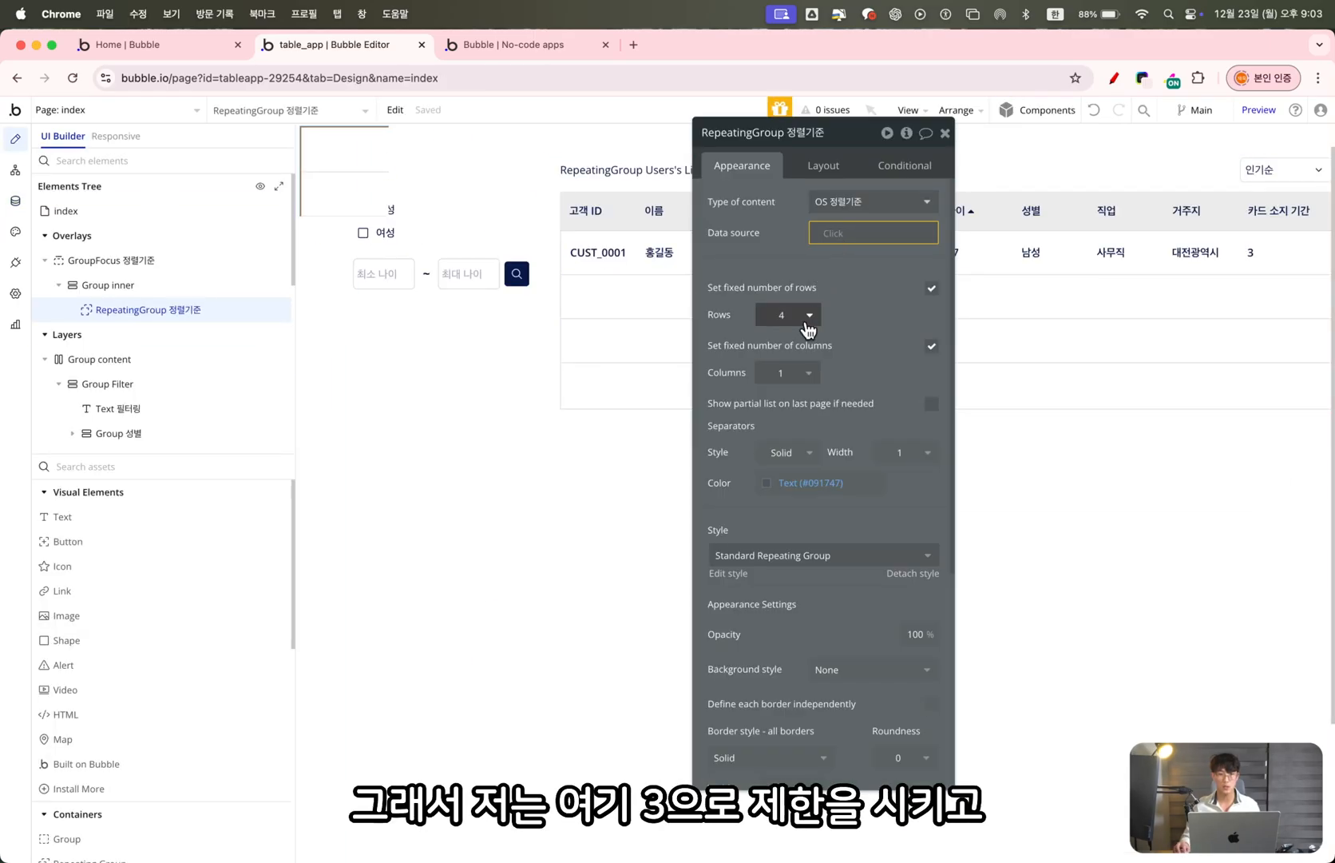
left_click(806, 314)
left_click(764, 409)
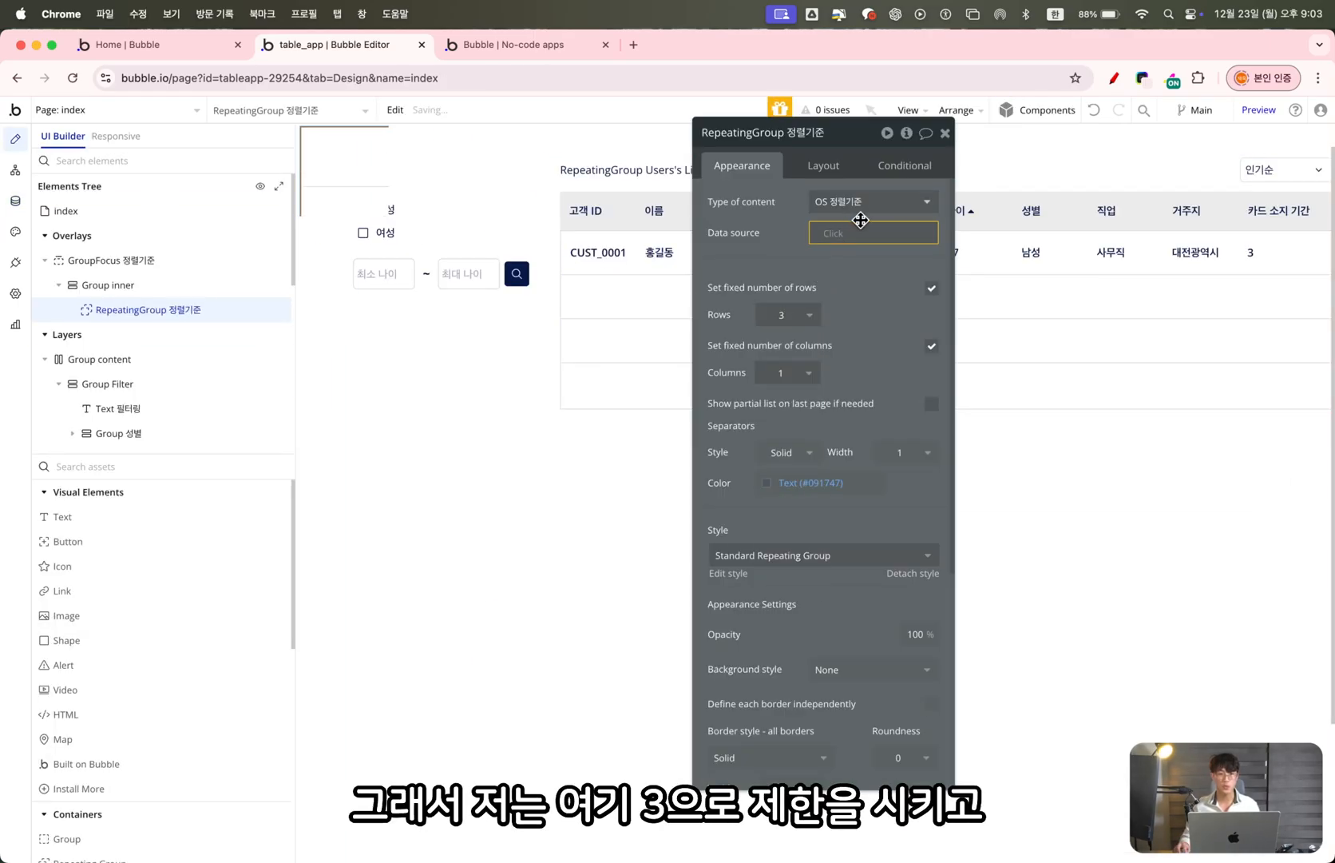
Set RepeatingGroup 정렬기준's data source to all options of the OS 정렬기준 set
left_click(835, 233)
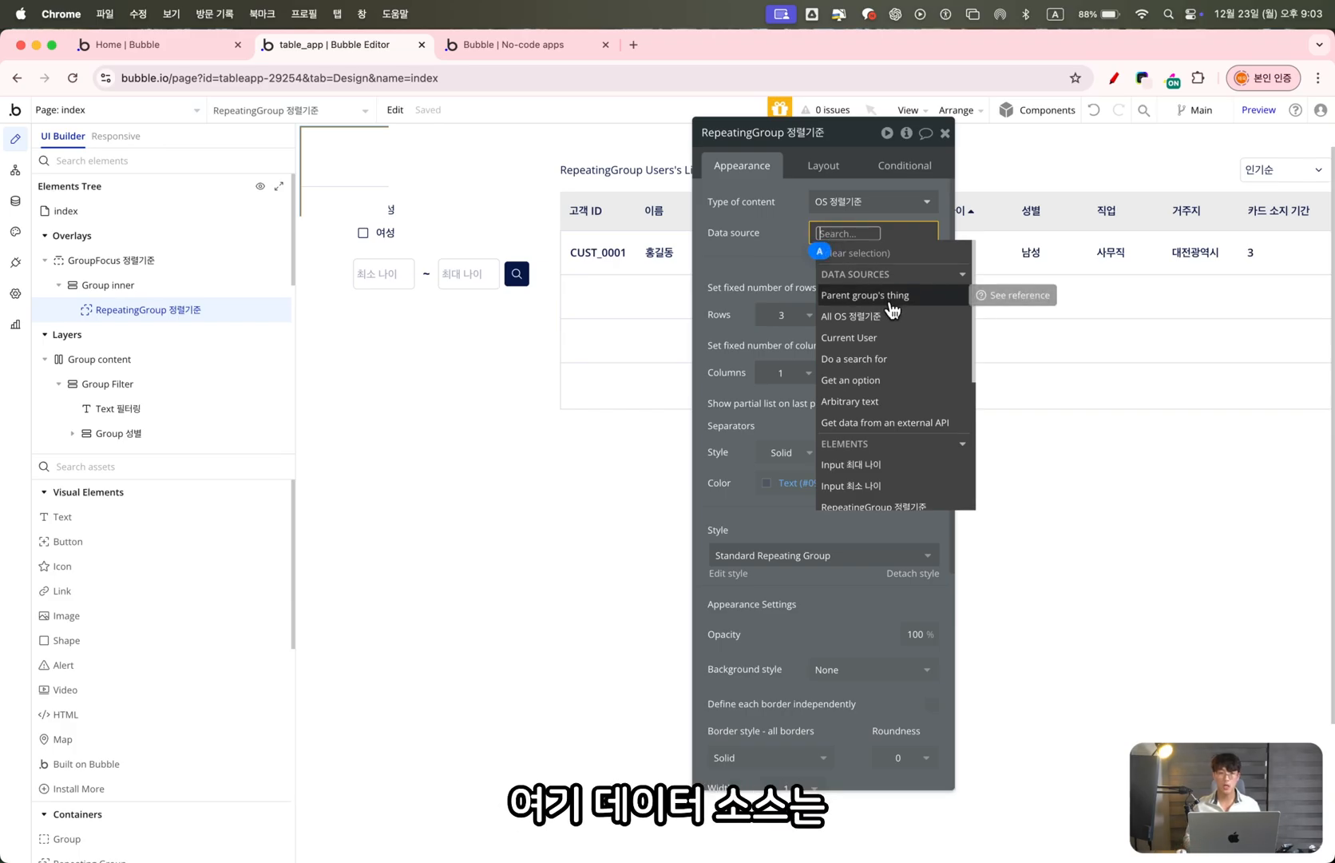
type("get")
key("Return")
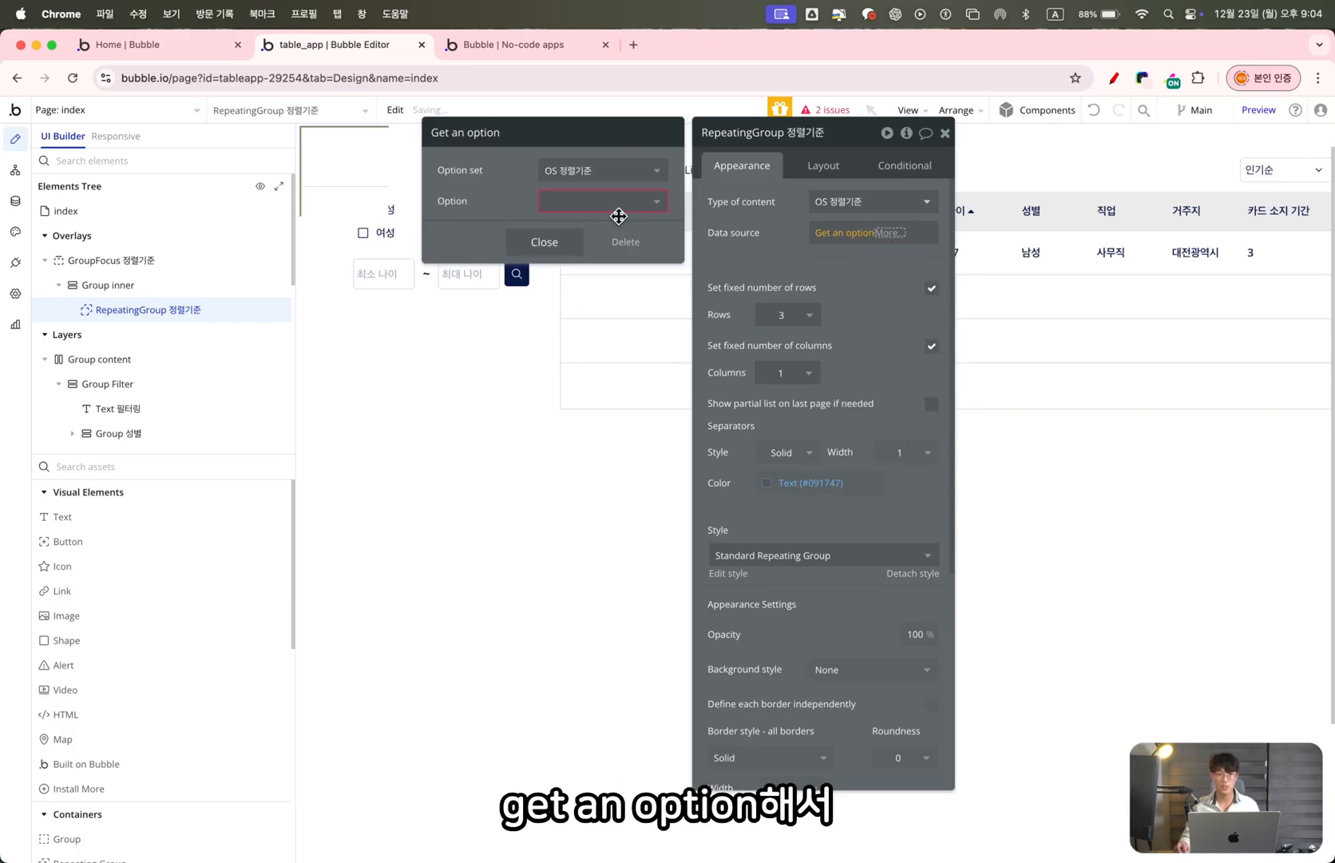
left_click(622, 203)
left_click(613, 227)
left_click(652, 242)
left_click(741, 253)
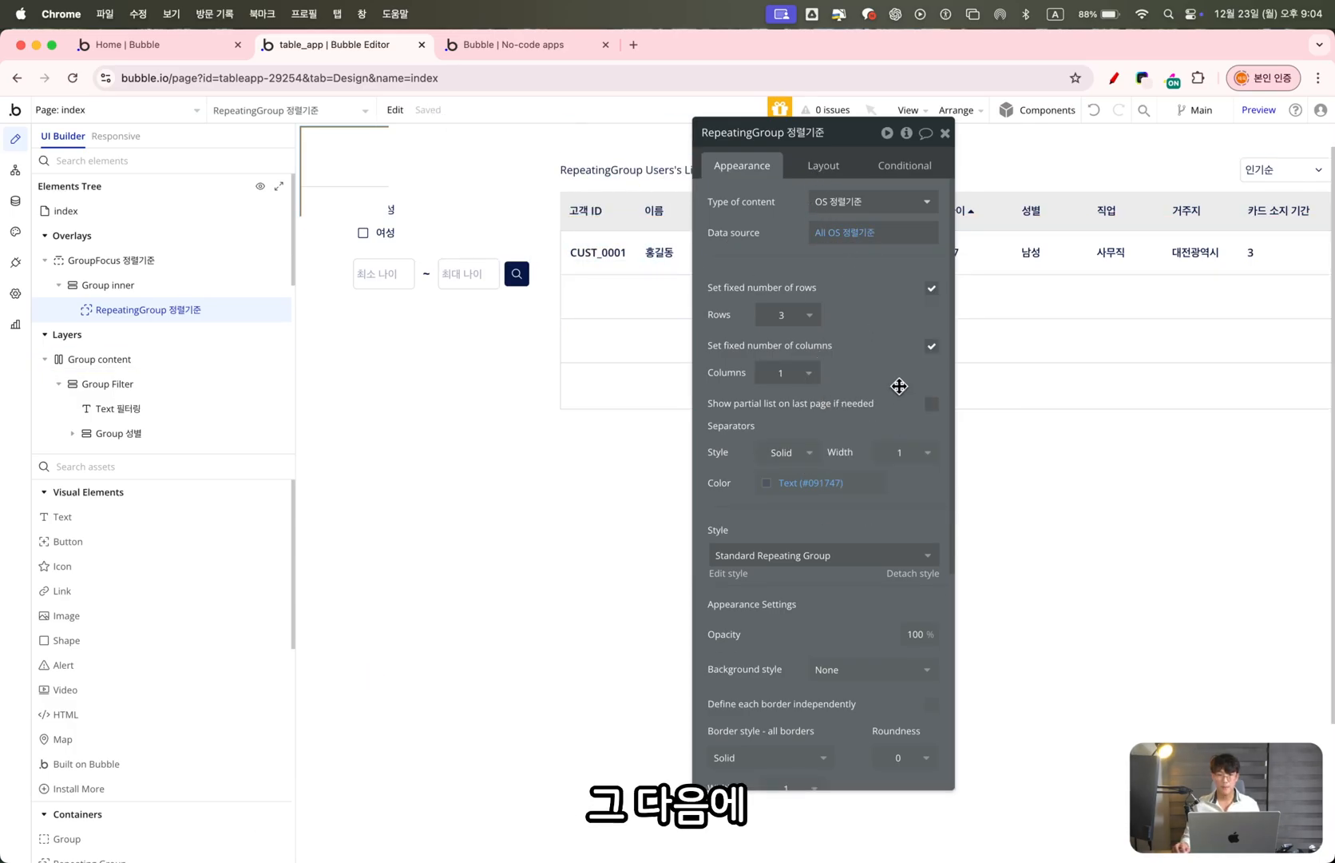
Set RepeatingGroup 정렬기준's minimum width and height to 0 and turn off fitting its width and height to content
left_click(825, 168)
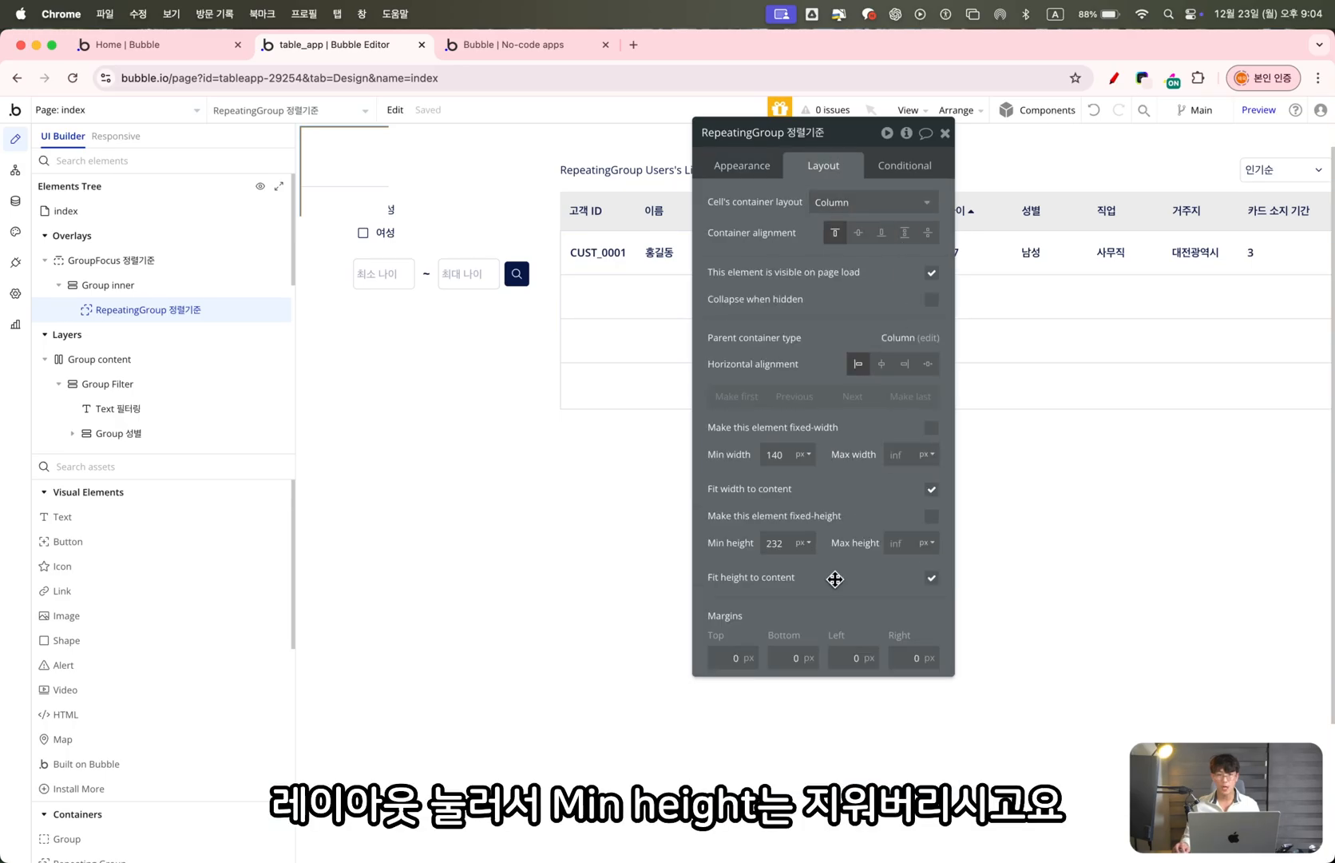
double_click(789, 545)
key("BackSpace")
left_click(883, 581)
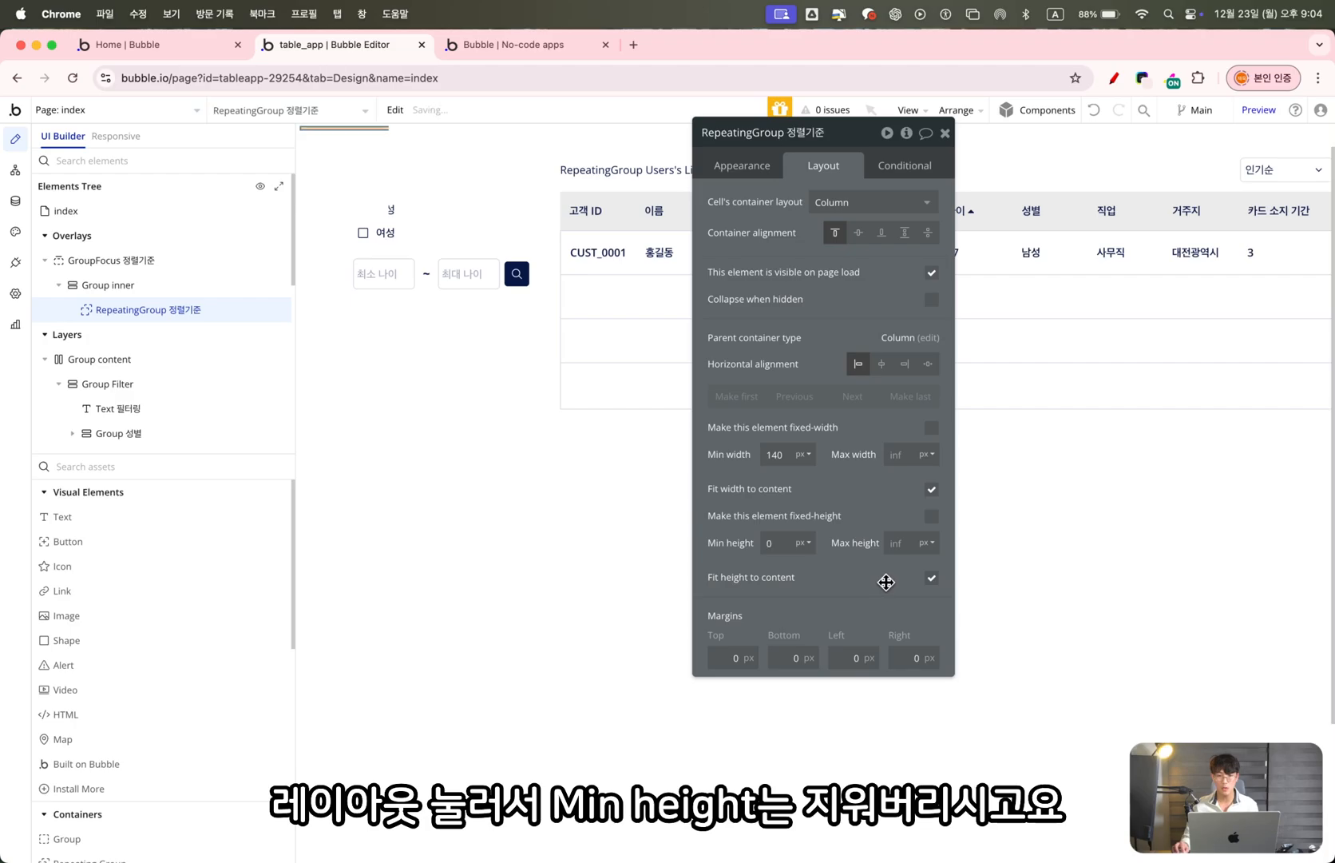
left_click(930, 581)
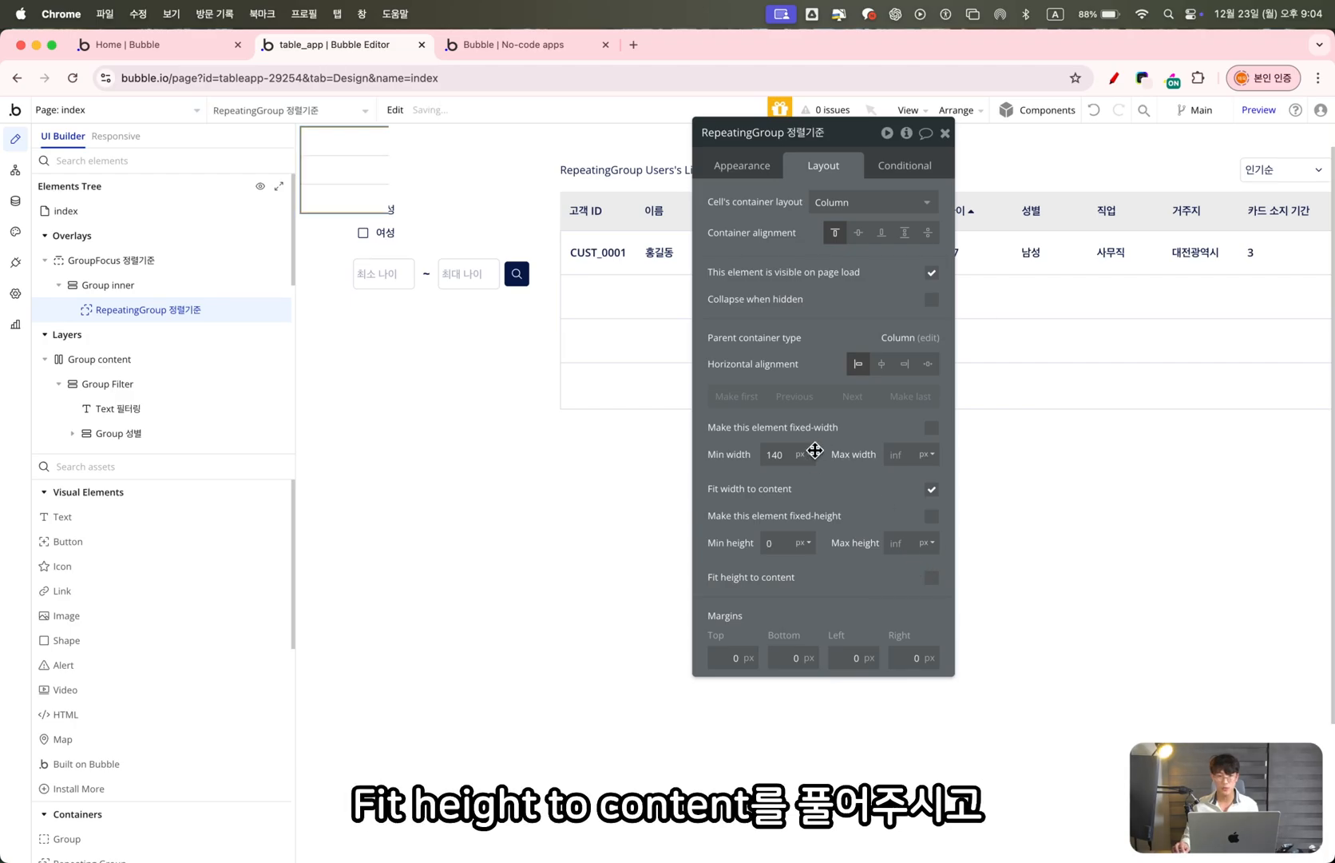
double_click(786, 455)
left_click(792, 375)
left_click(932, 490)
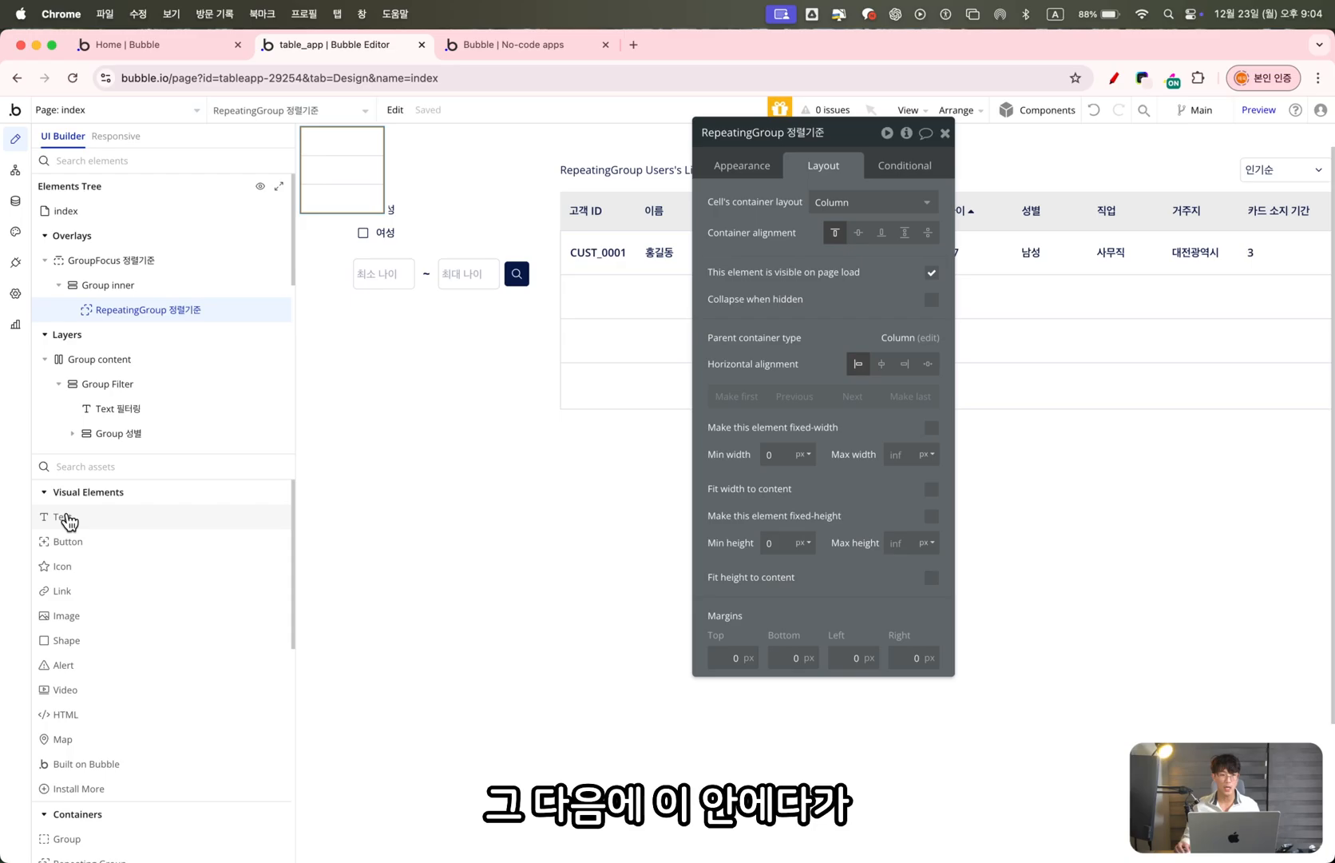
Add a text element in the first cell of RepeatingGroup 정렬기준 and turn off fitting its width and height to content
left_click(65, 517)
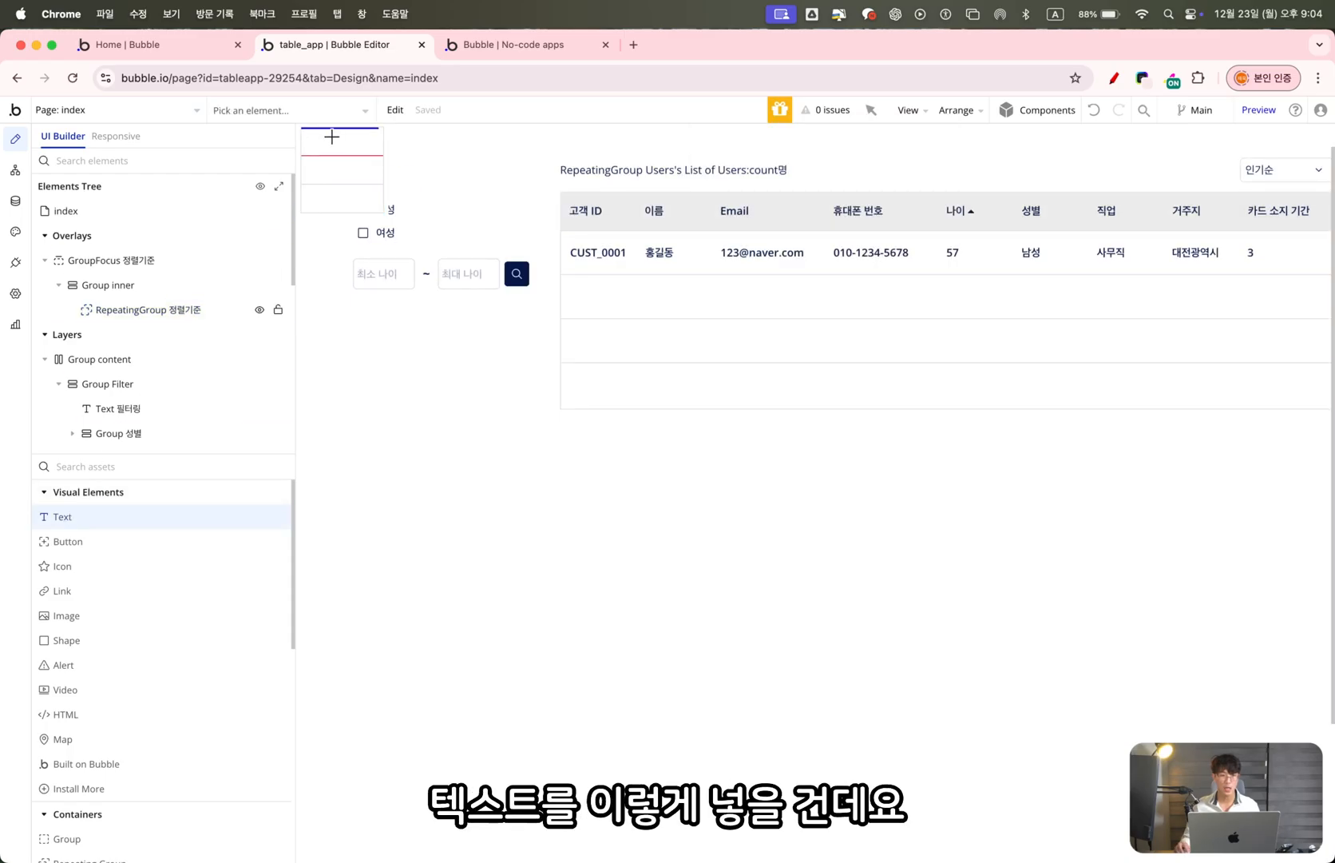
left_click(331, 137)
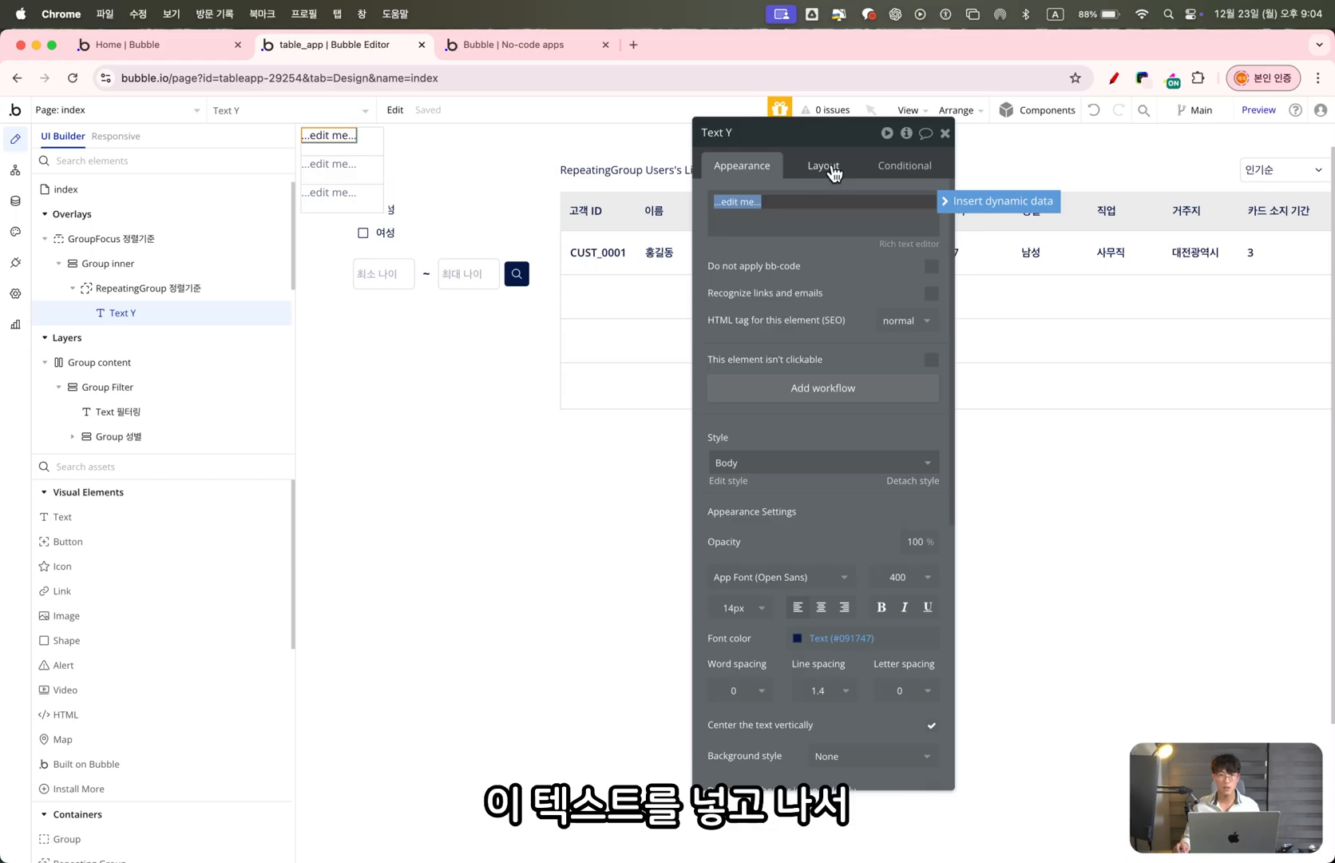
left_click(830, 168)
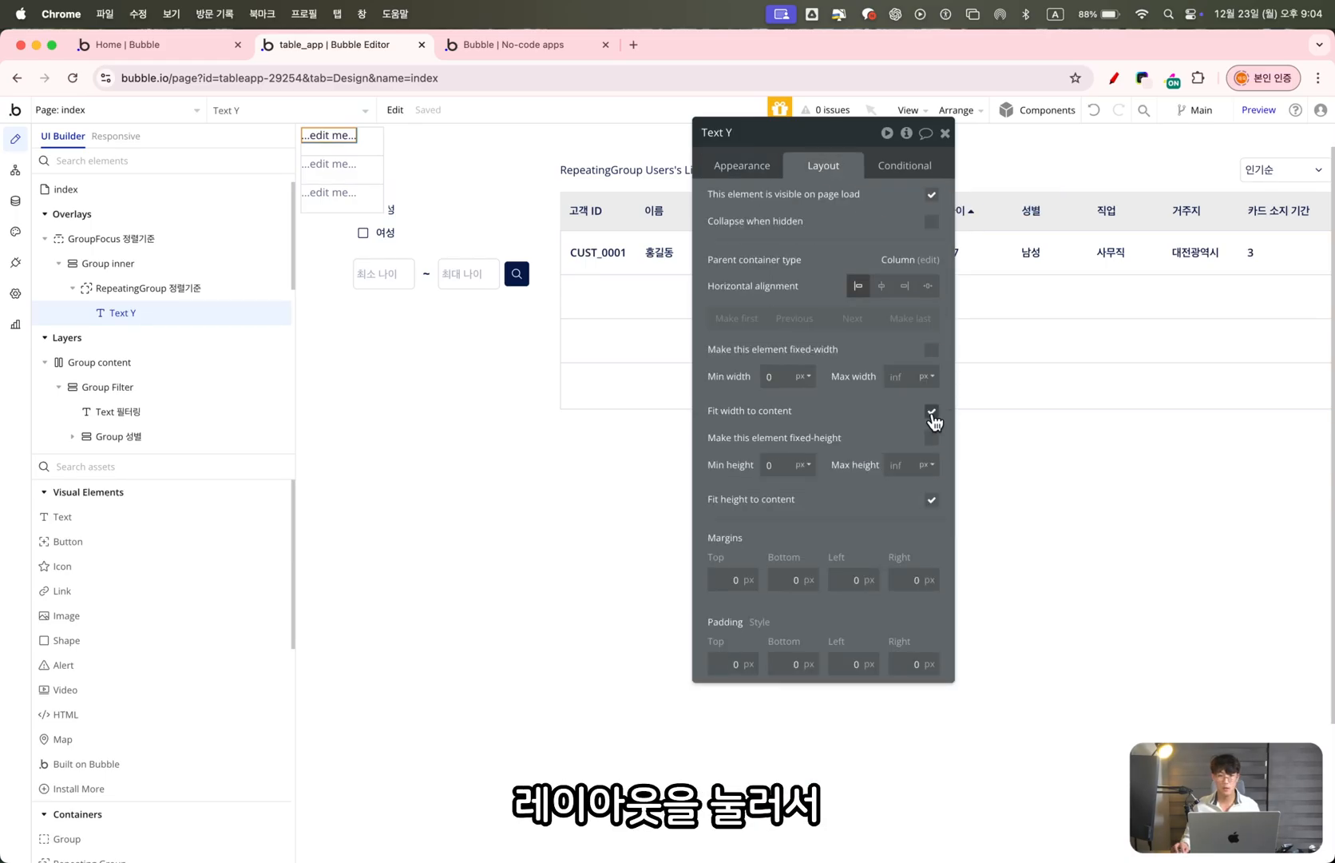
left_click(931, 411)
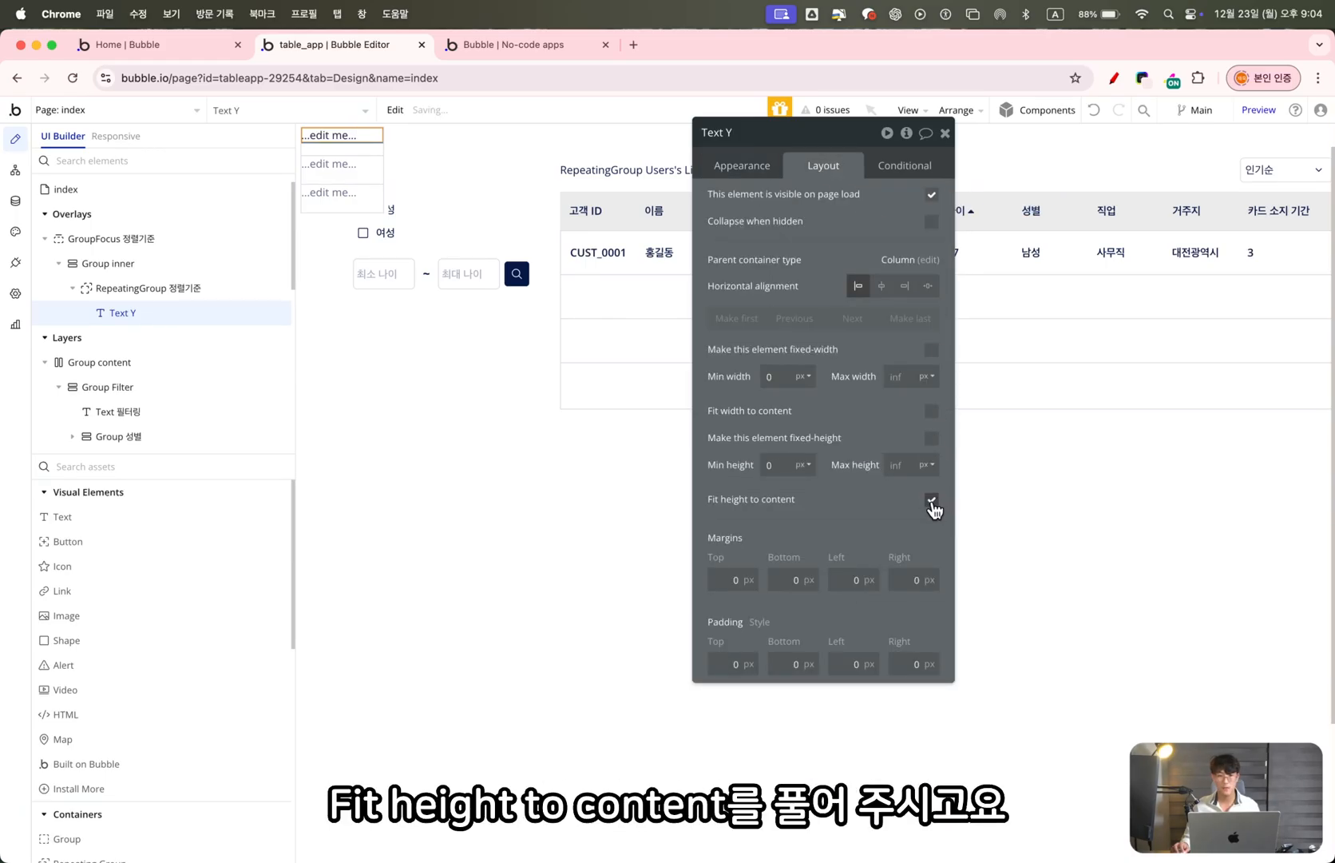
left_click(932, 501)
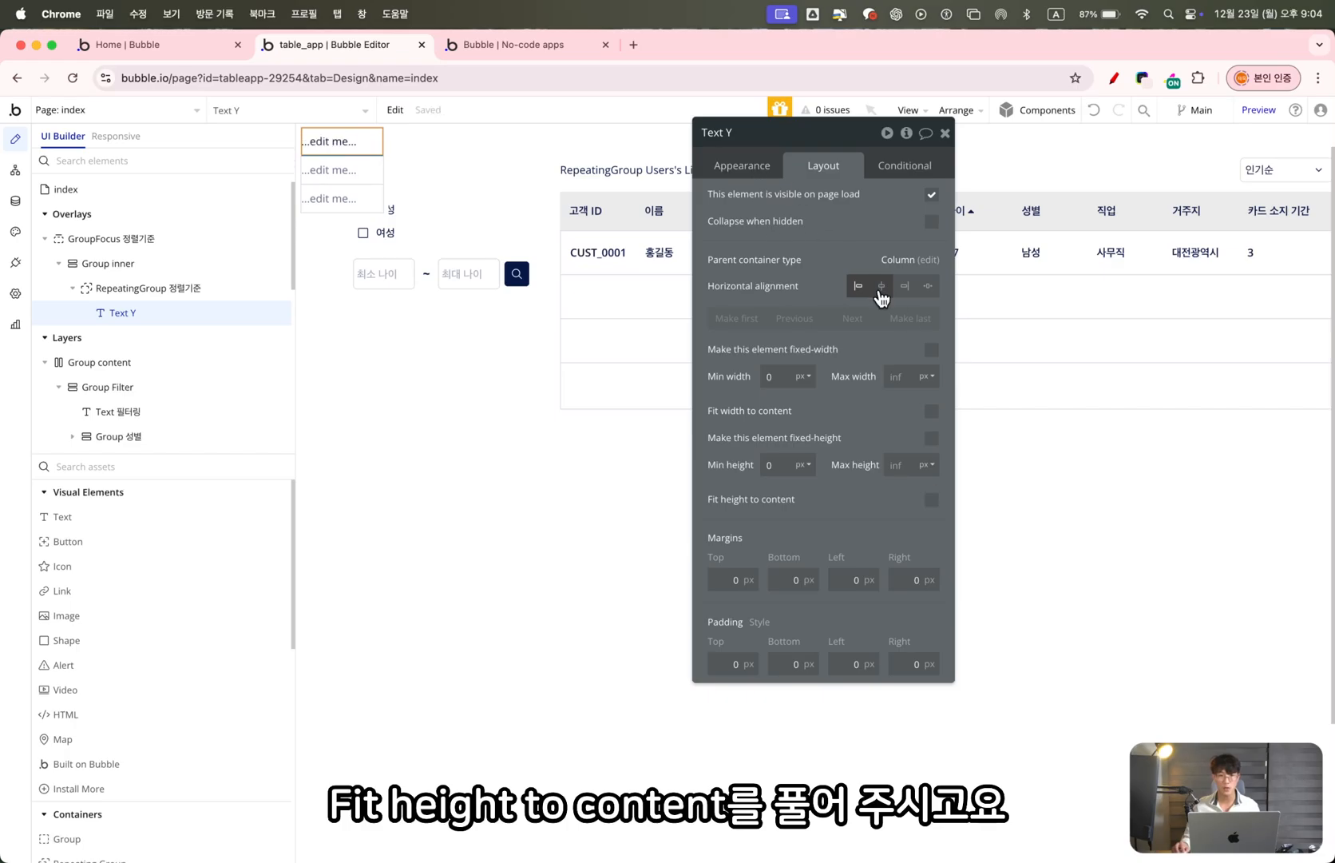
Center the cell's text element horizontally in its container and center-align its text
left_click(882, 288)
left_click(742, 166)
left_click(821, 609)
left_click(820, 609)
Replace the text element's default content with the dynamic value Current cell's OS 정렬기준's Display
triple_click(792, 209)
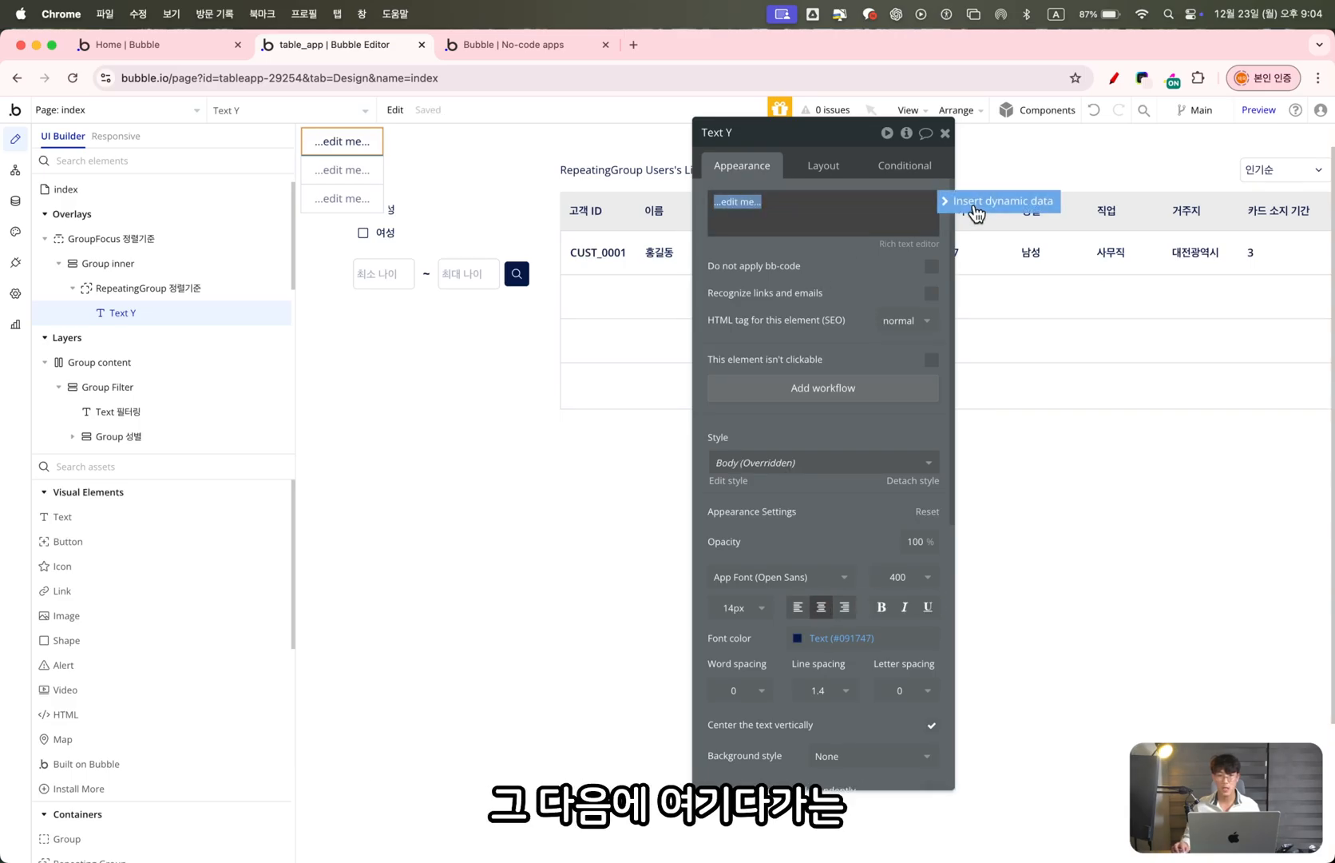
left_click(998, 206)
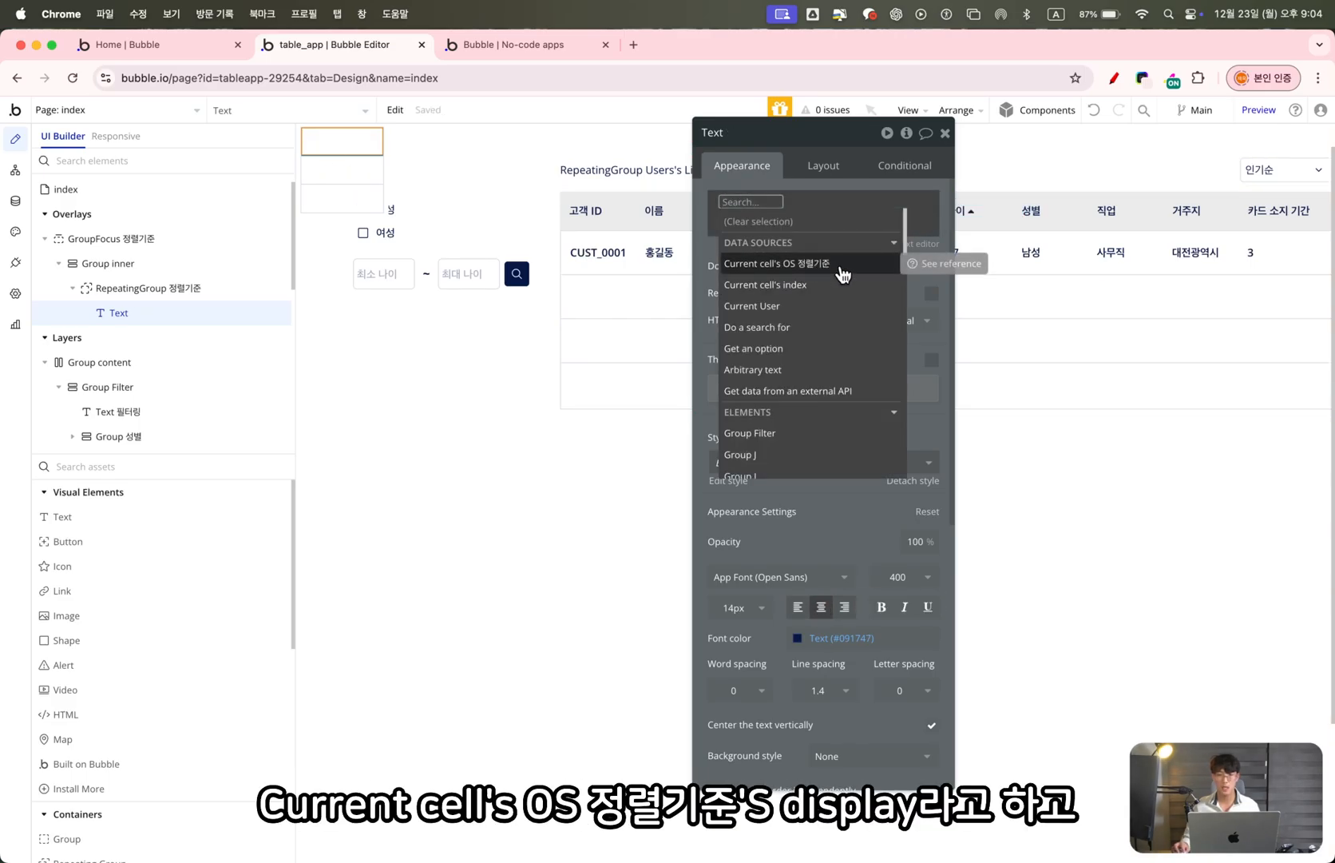
left_click(841, 268)
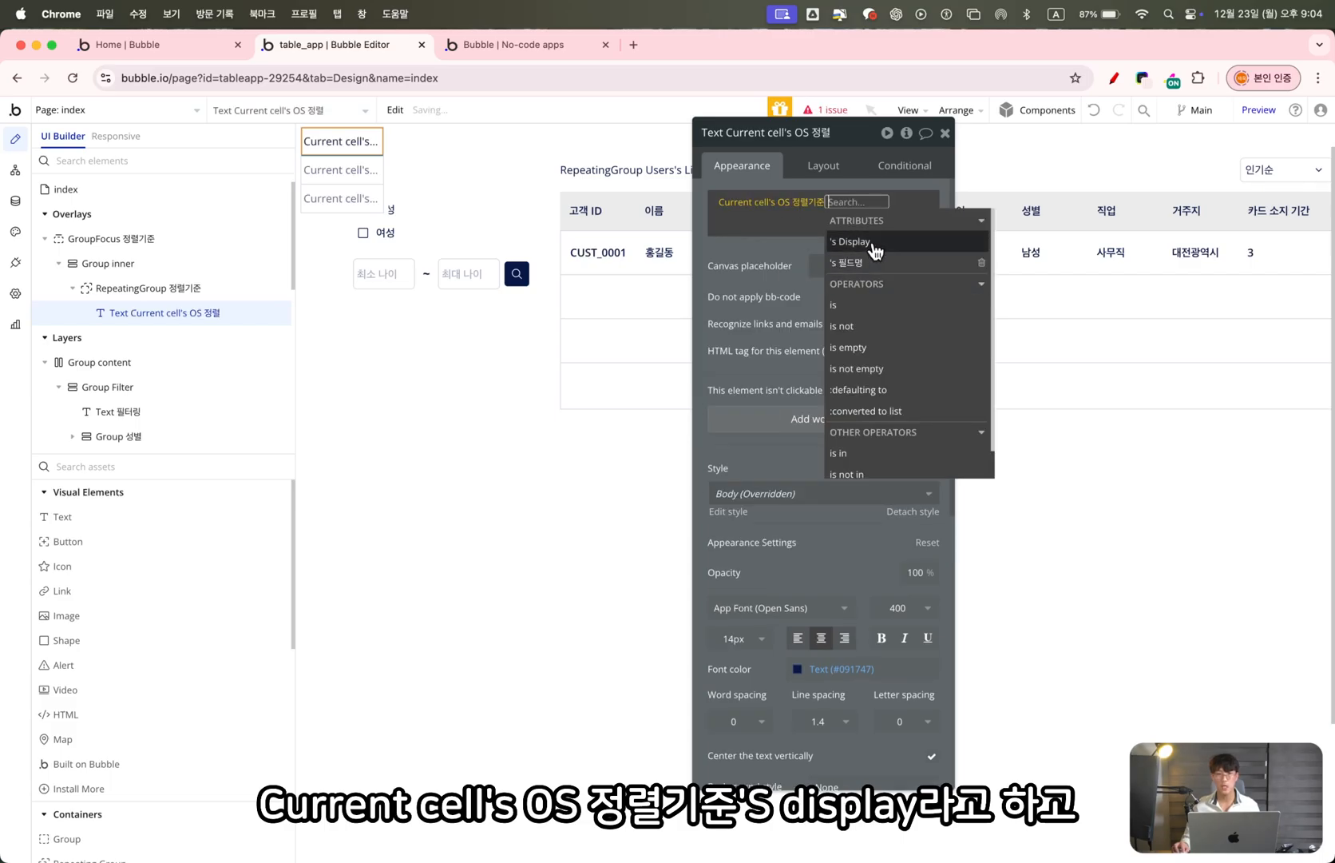
left_click(877, 251)
Set the text element's canvas placeholder to 인기순 and its font weight to 500
left_click(844, 264)
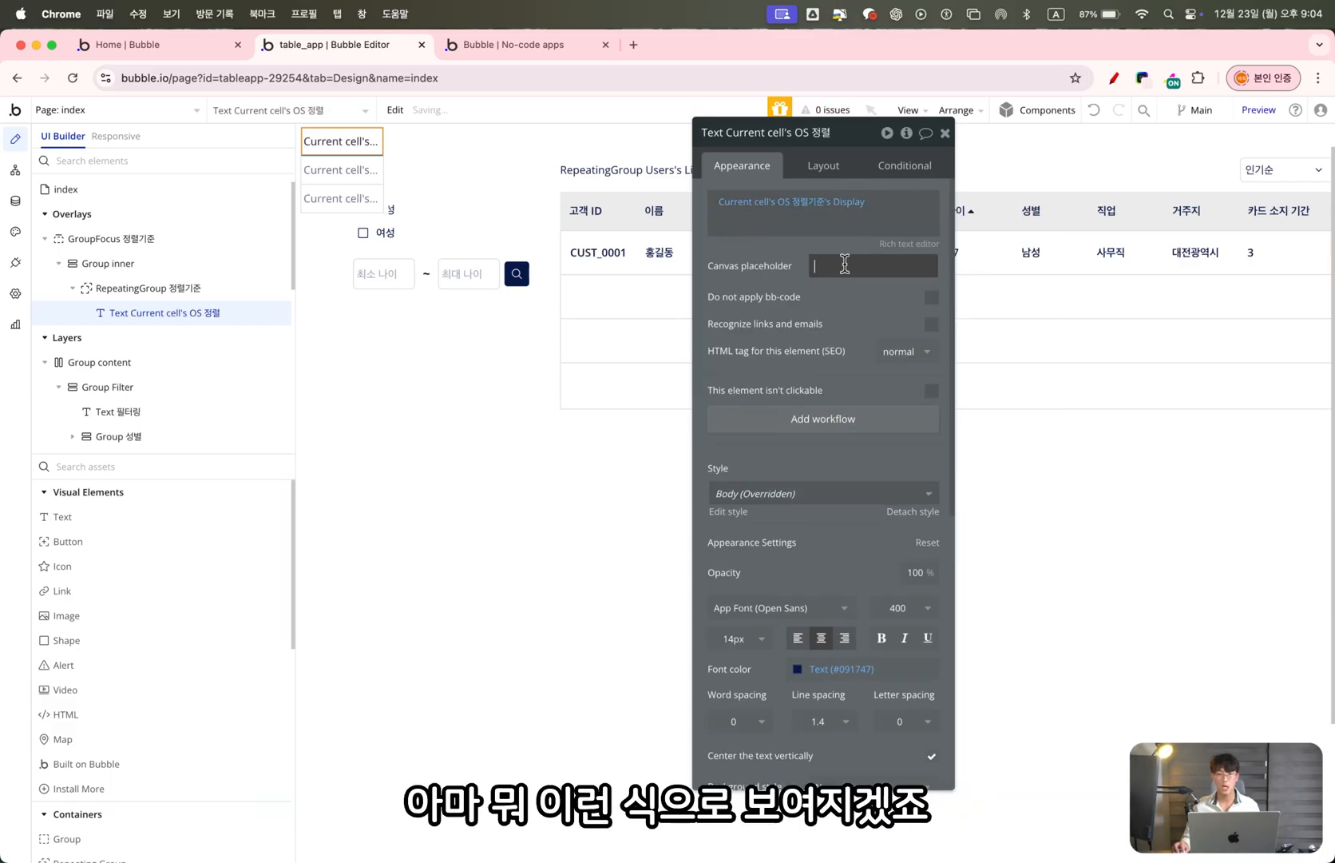
type("인기순")
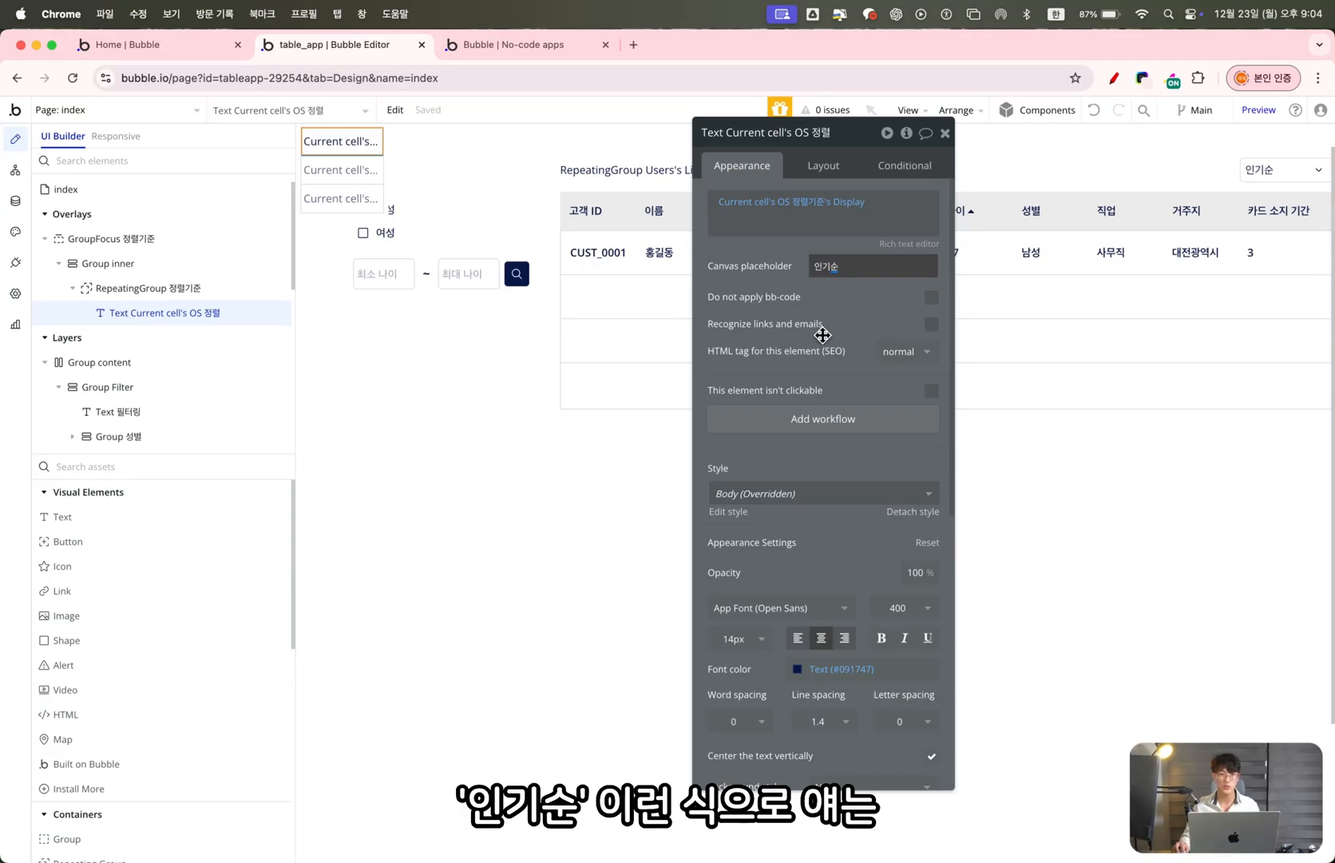
left_click(823, 335)
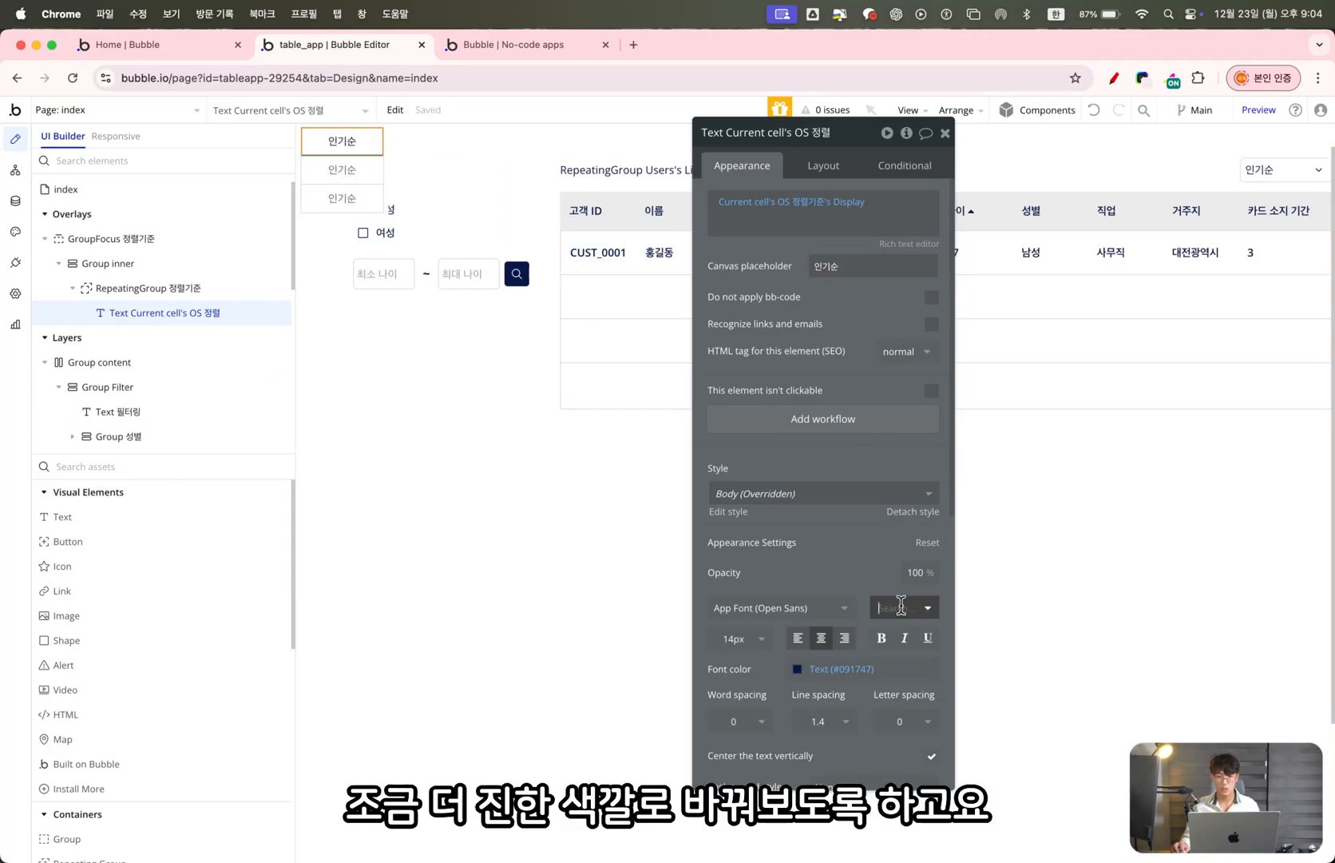
left_click(903, 608)
left_click(894, 749)
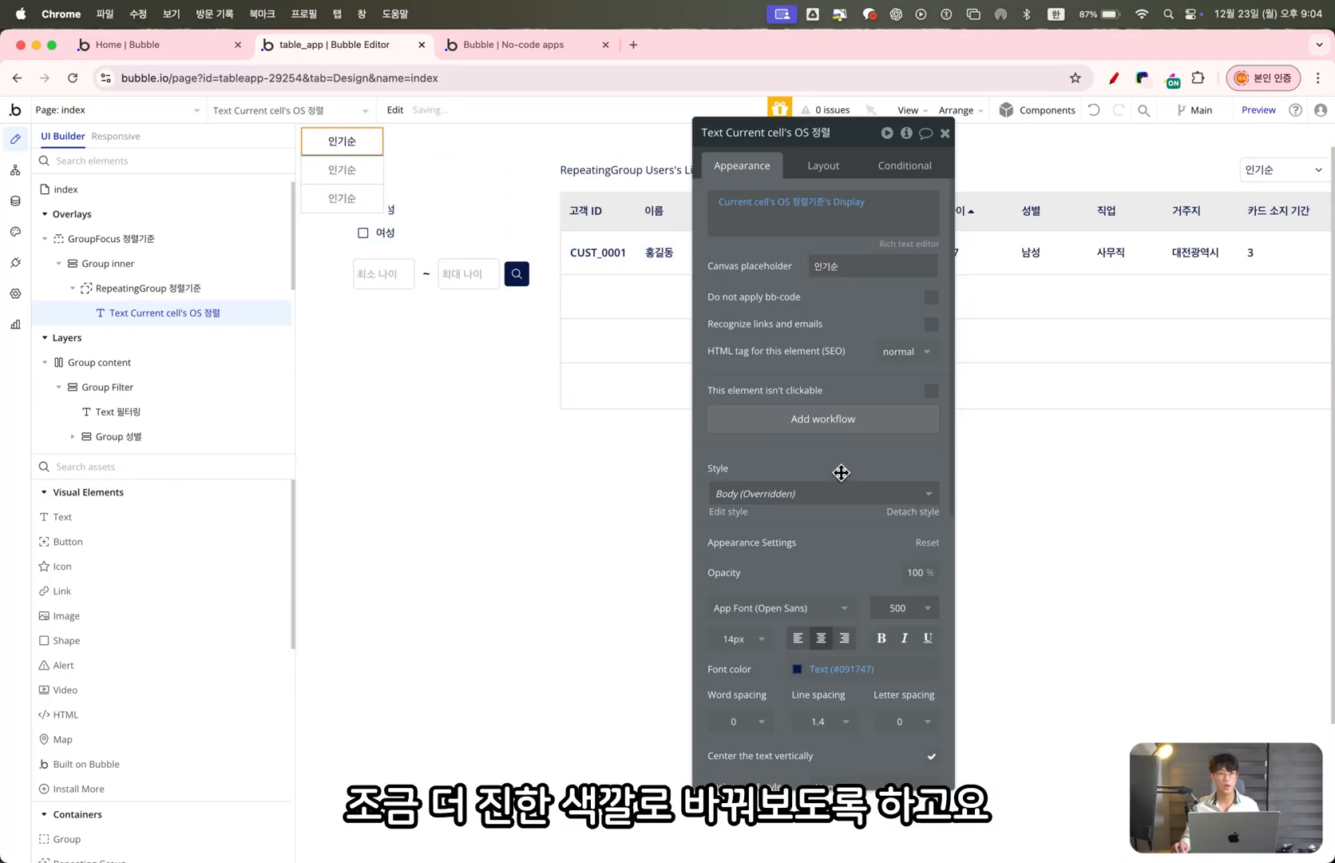
Refresh the app's test page, open the sorting dropdown above the table to check its options, and return to the editor
left_click(552, 56)
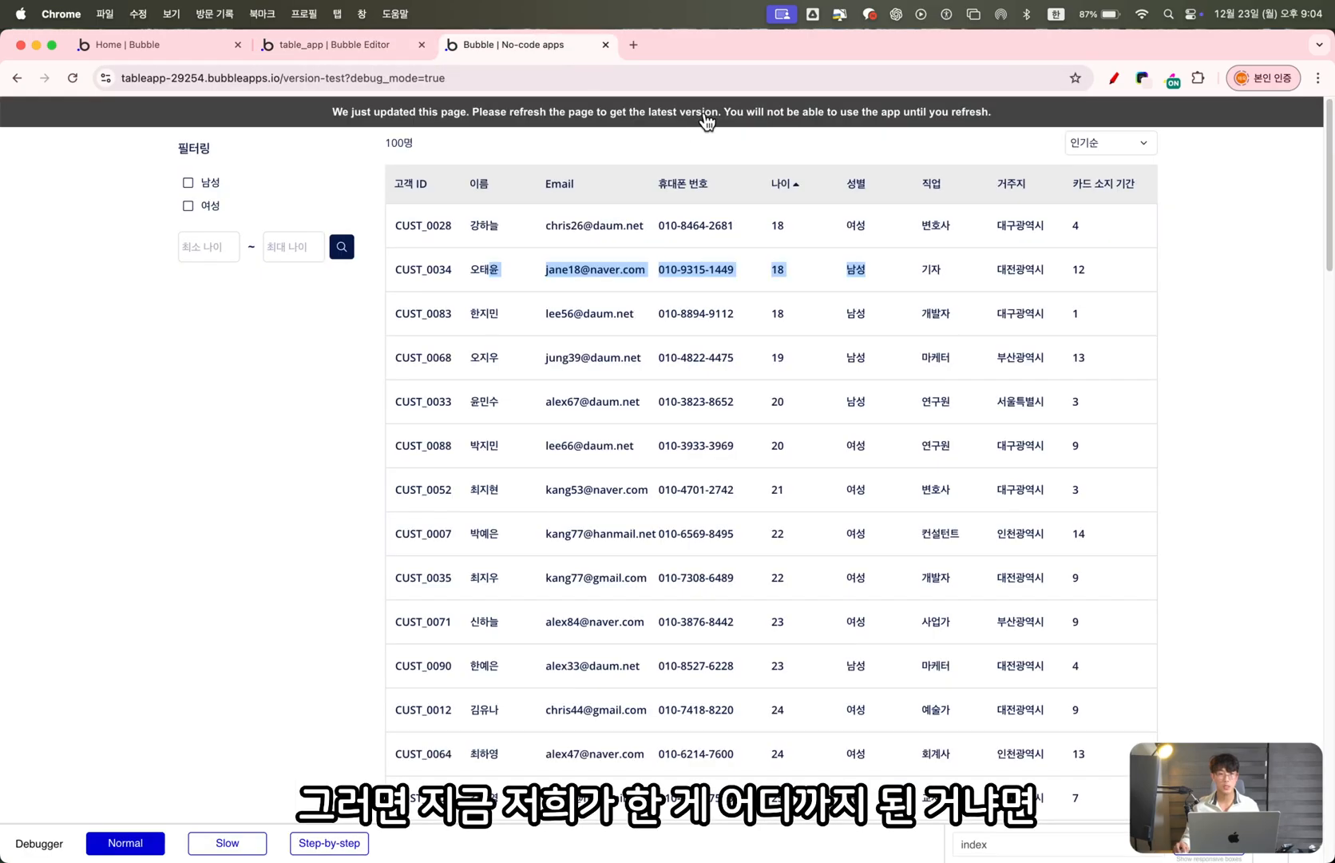
left_click(706, 119)
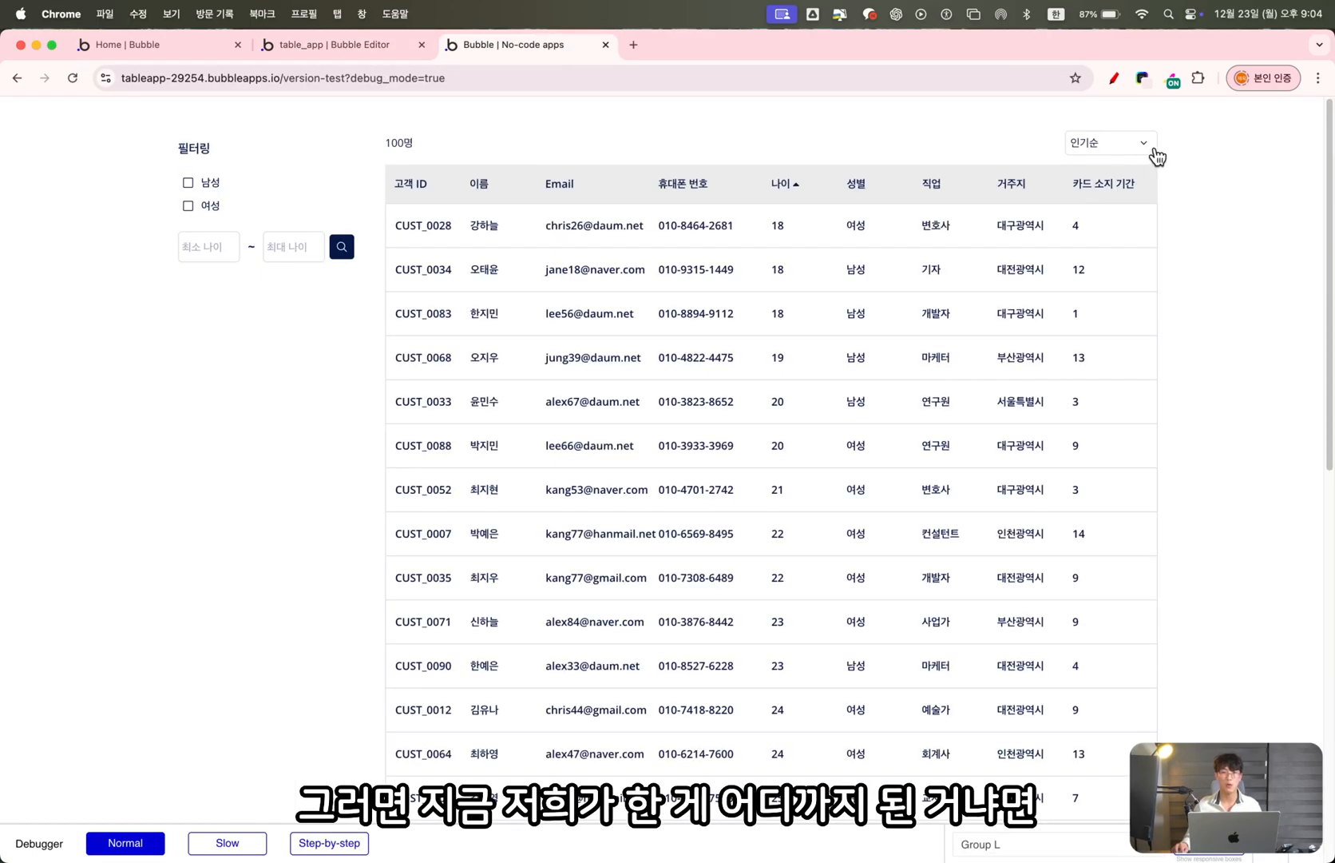
left_click(1125, 150)
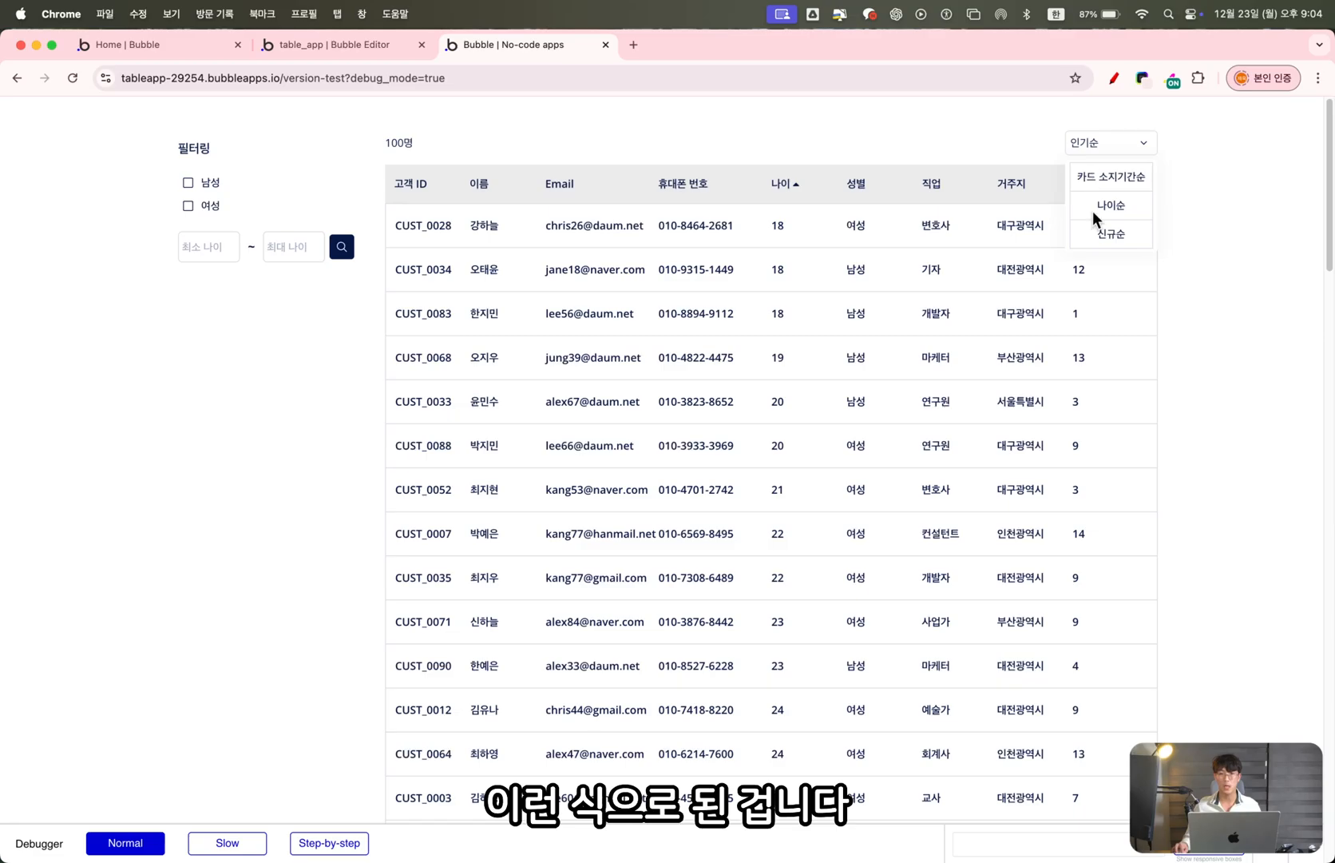
left_click(371, 49)
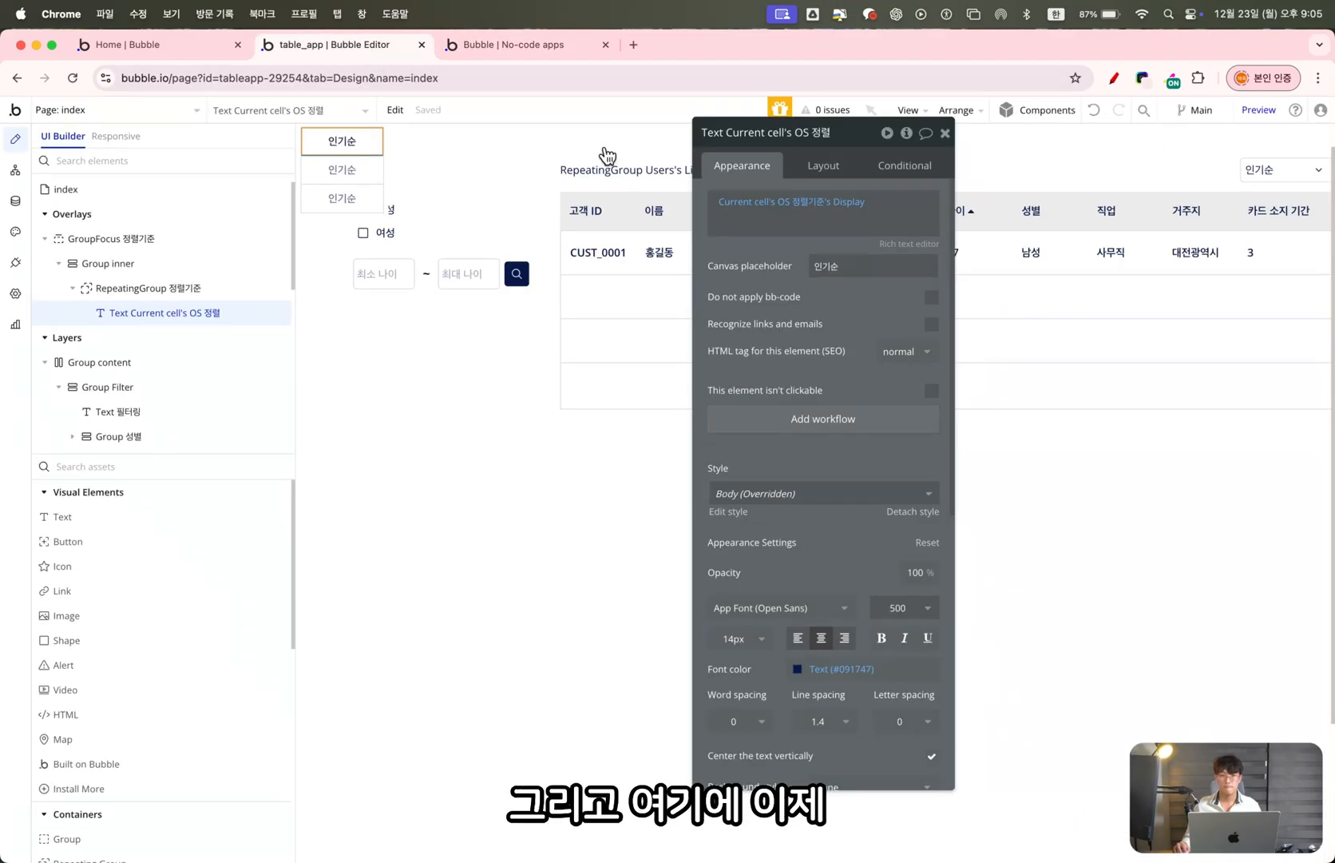
Add a condition to the cell's text element that applies when This Text is hovered
left_click(896, 169)
left_click(838, 206)
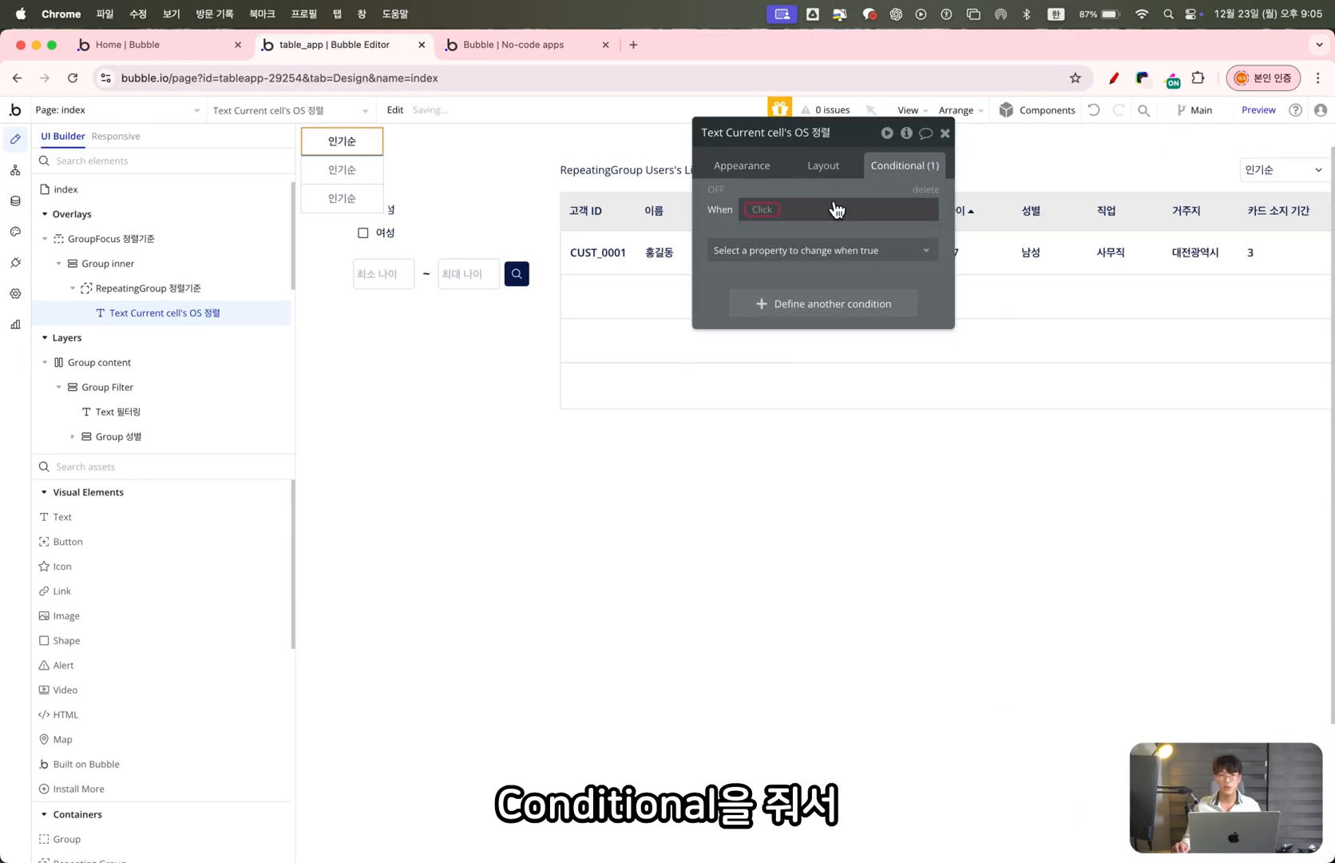
left_click(835, 209)
left_click(831, 233)
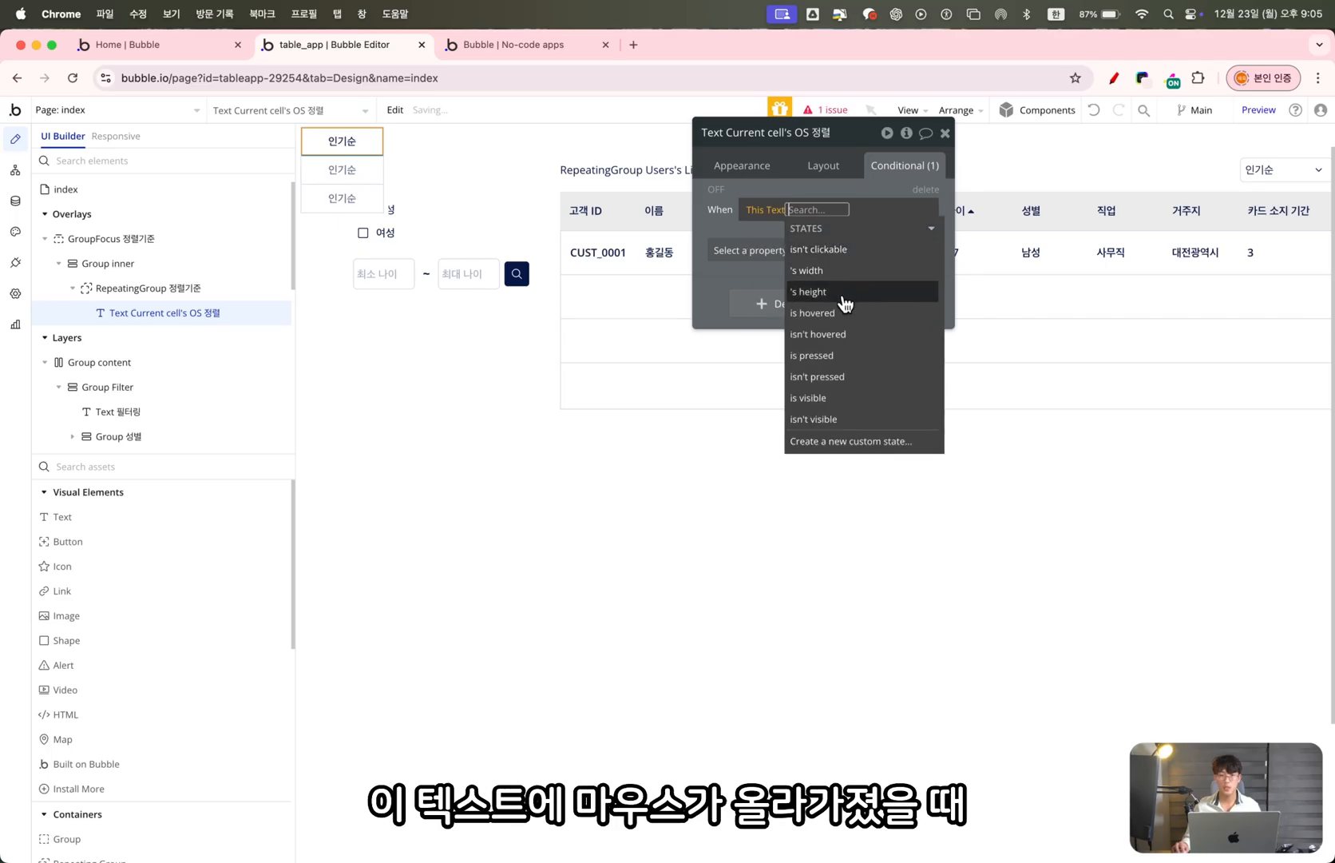
left_click(845, 314)
Make the hover condition change the text's background style to Flat color
left_click(749, 250)
type("ㅠ")
key("BackSpace")
type("back")
left_click(791, 297)
left_click(858, 246)
left_click(846, 337)
left_click(868, 262)
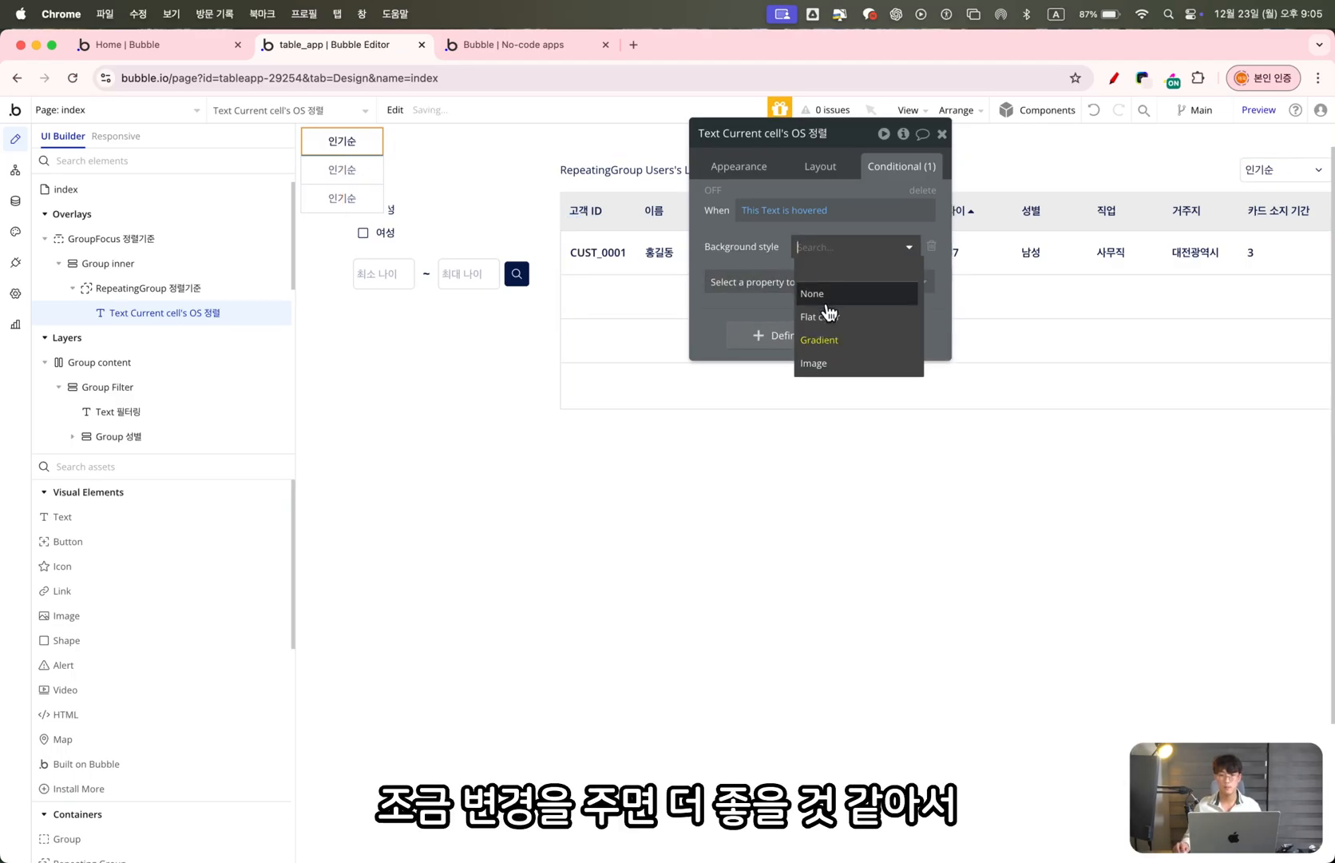
left_click(824, 307)
Add a background color change to the hover condition and set it to #EBEBEB
left_click(799, 280)
type("back")
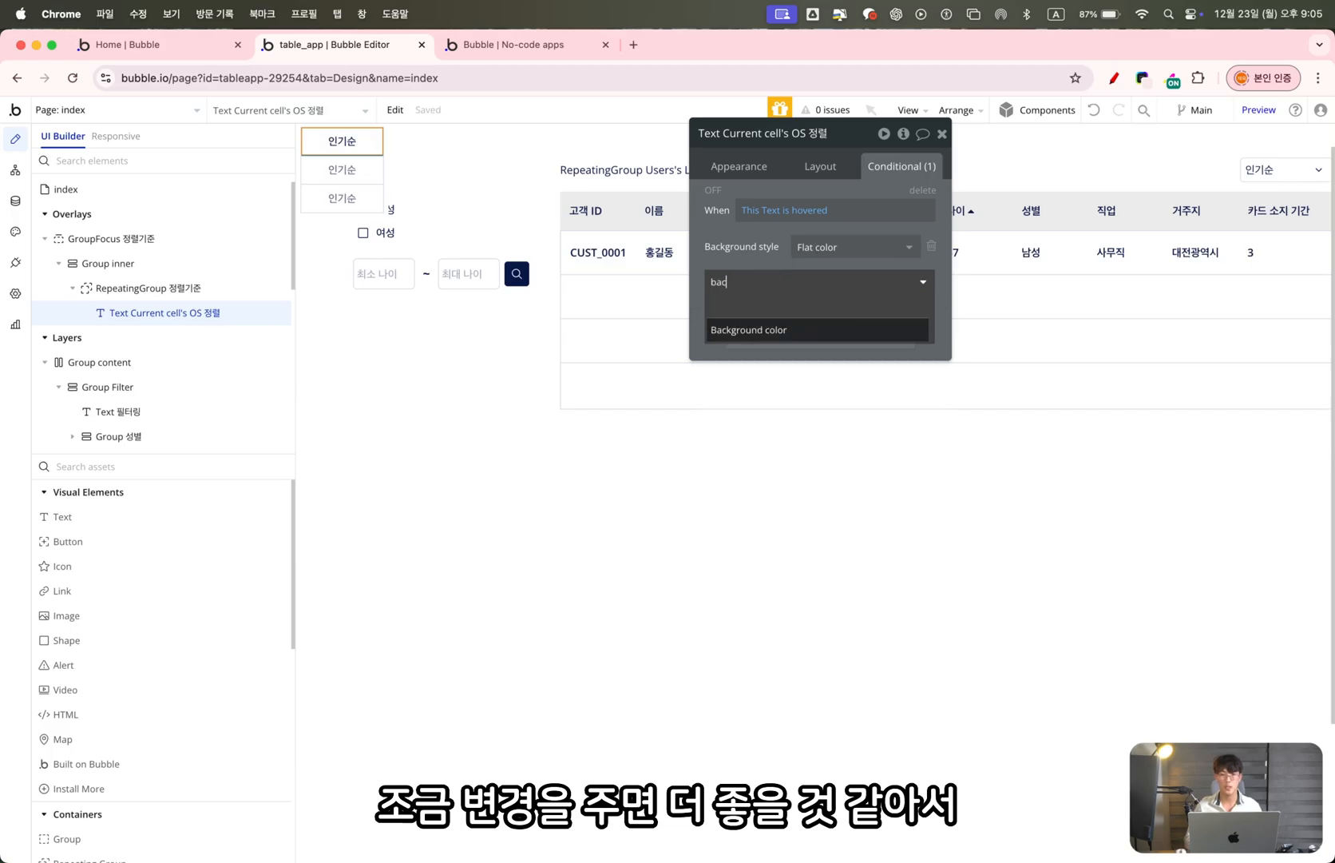
left_click(837, 335)
left_click(802, 278)
left_click(863, 438)
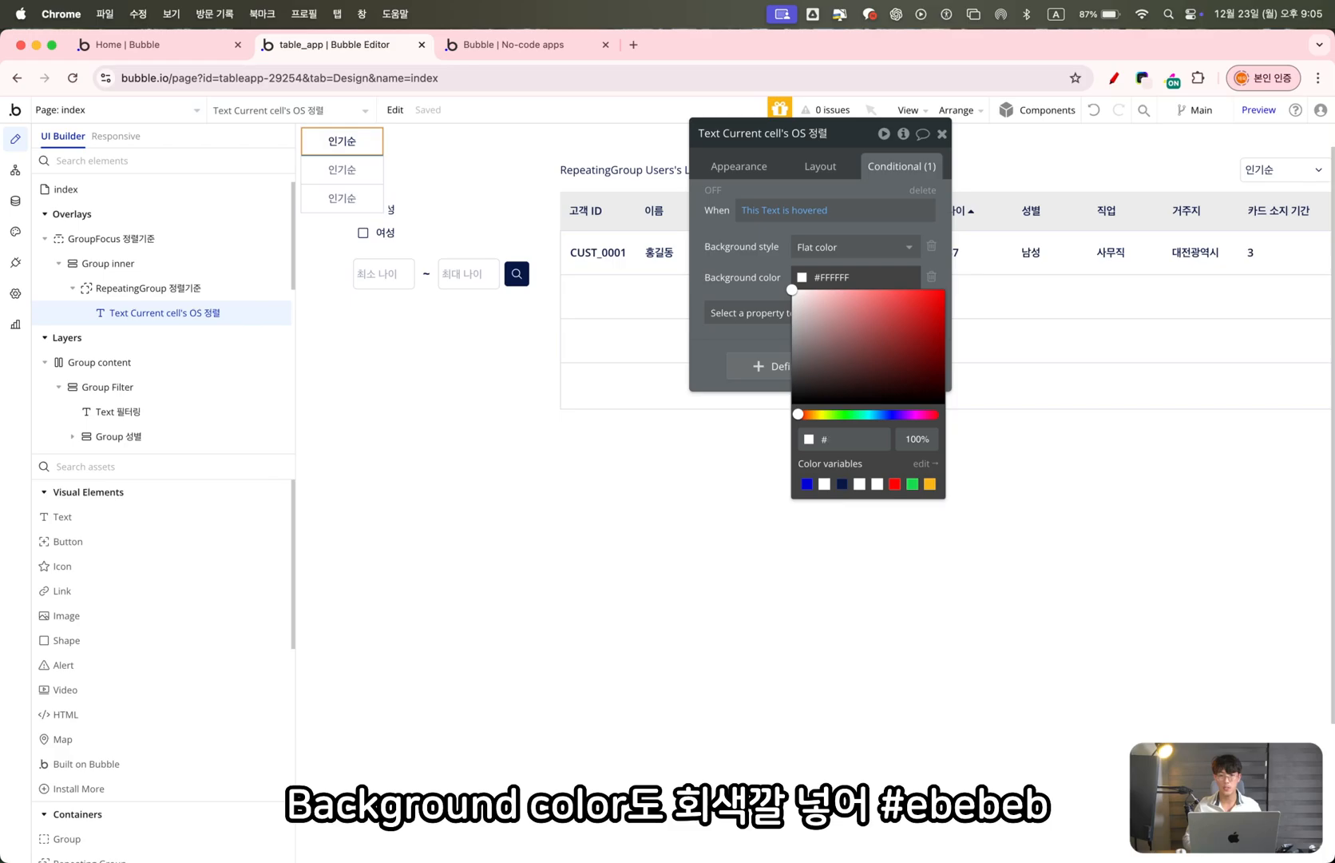
type("EBEBEB")
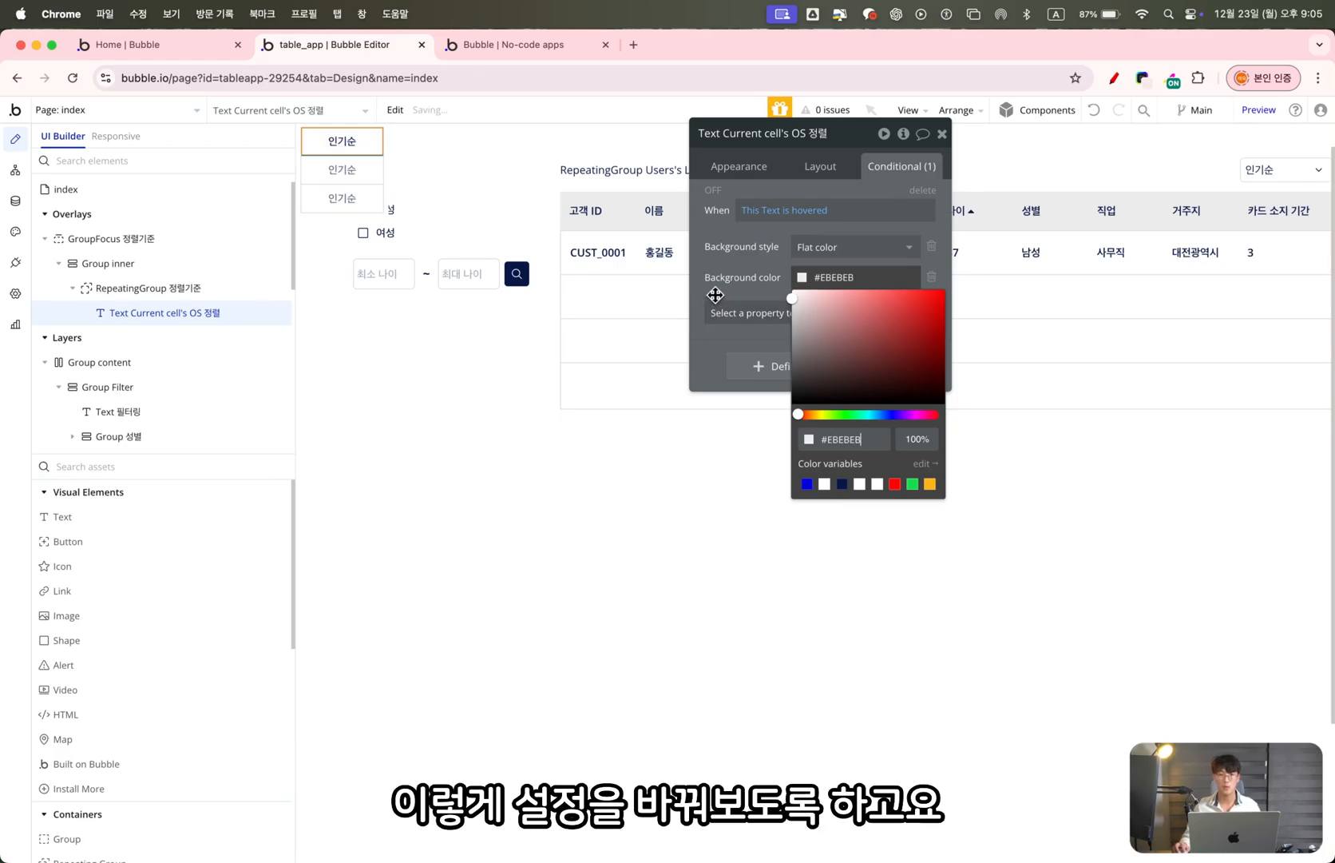
left_click(742, 286)
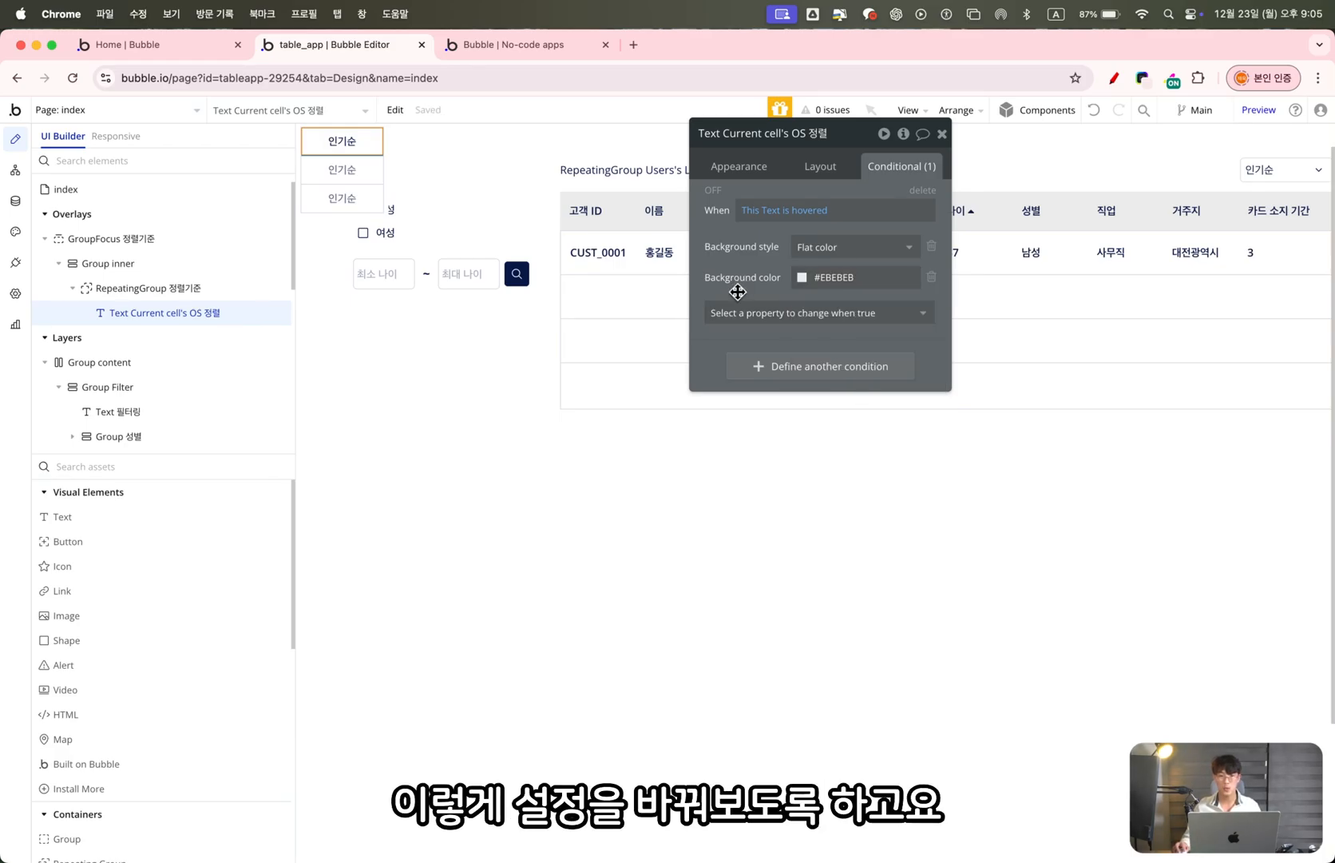
Open the sorting dropdown on the app's test page to check its options, and return to the editor
left_click(497, 50)
left_click(1106, 143)
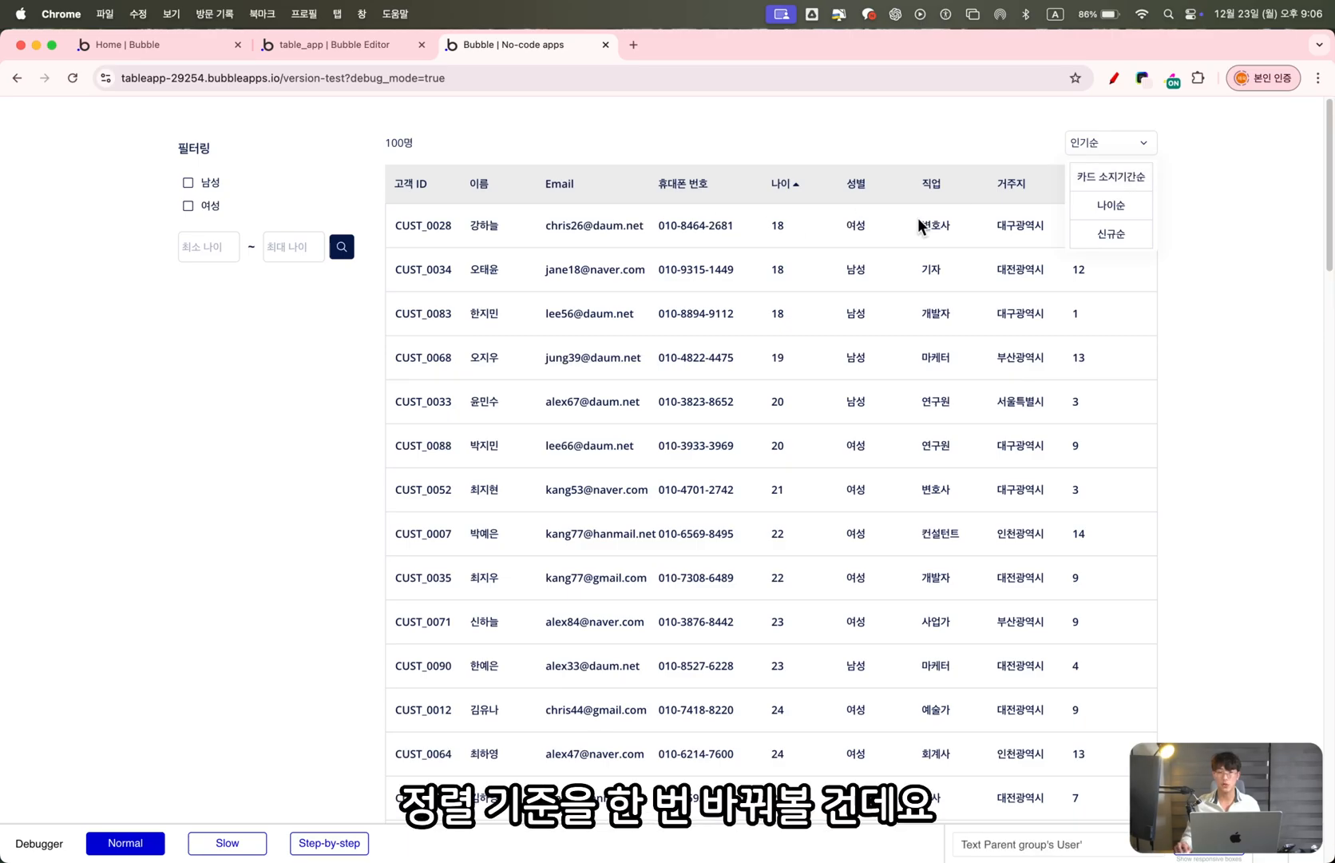
left_click(374, 47)
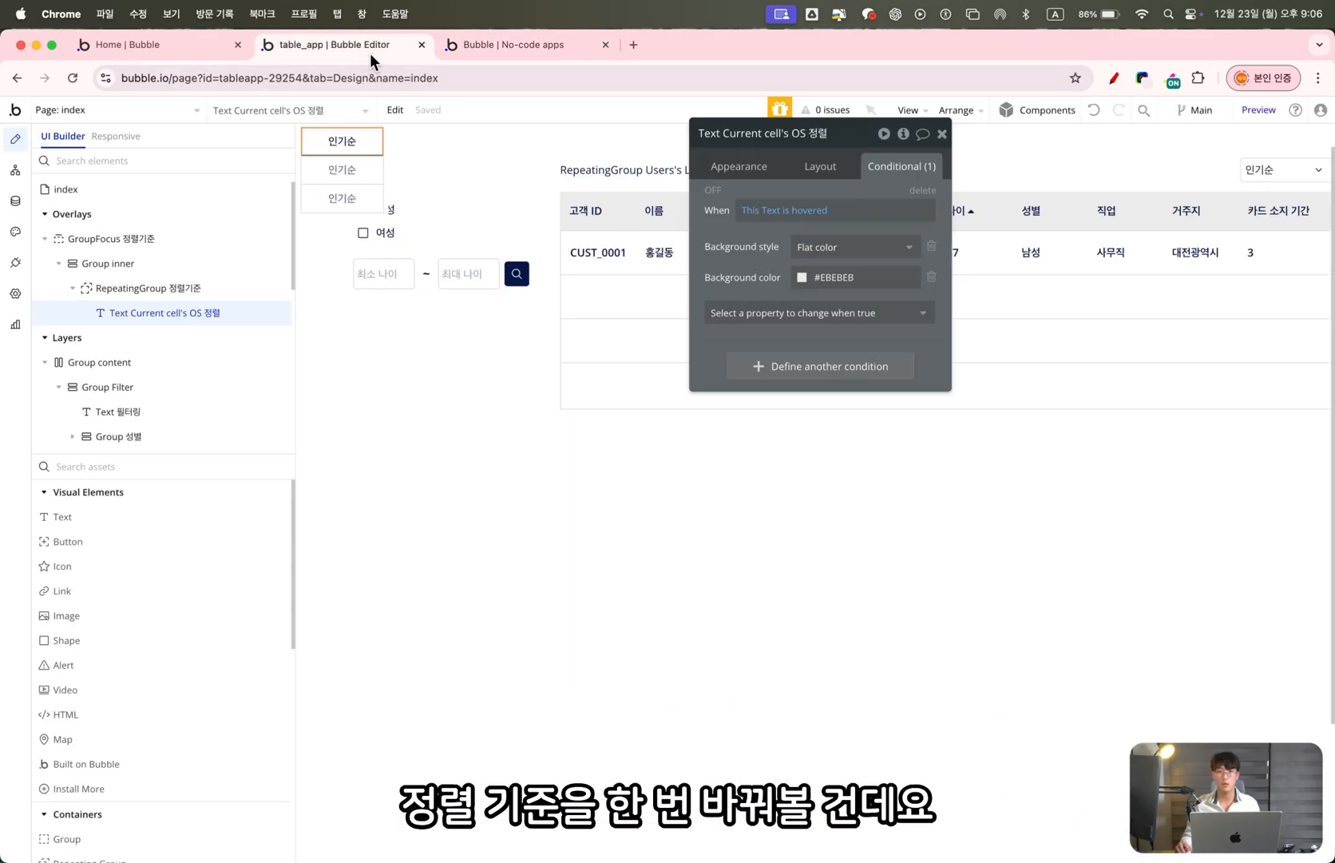
In the Users repeating group's data source search, set Sort by to "Change which field..." and start its dynamic field name
left_click_drag(763, 272, 630, 426)
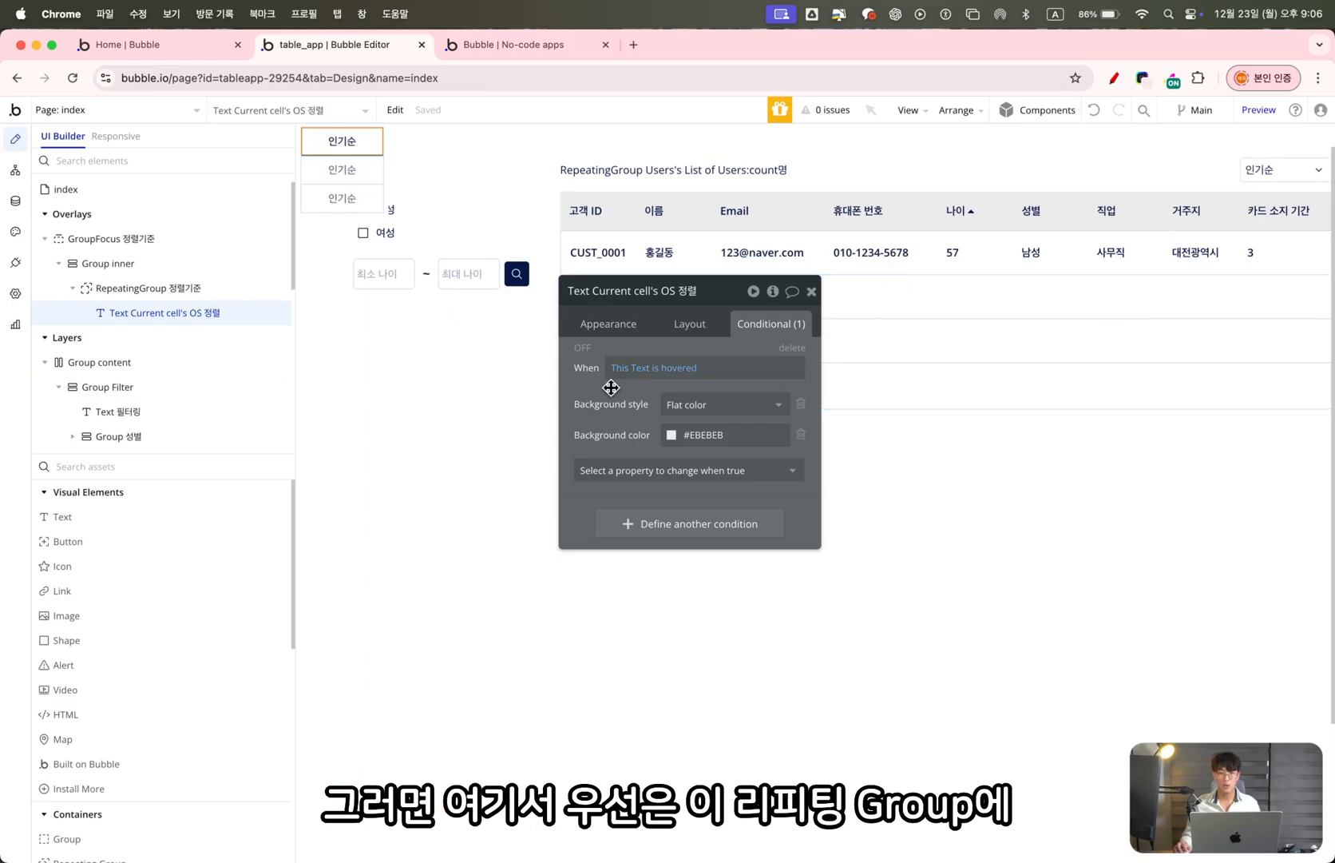
left_click(927, 349)
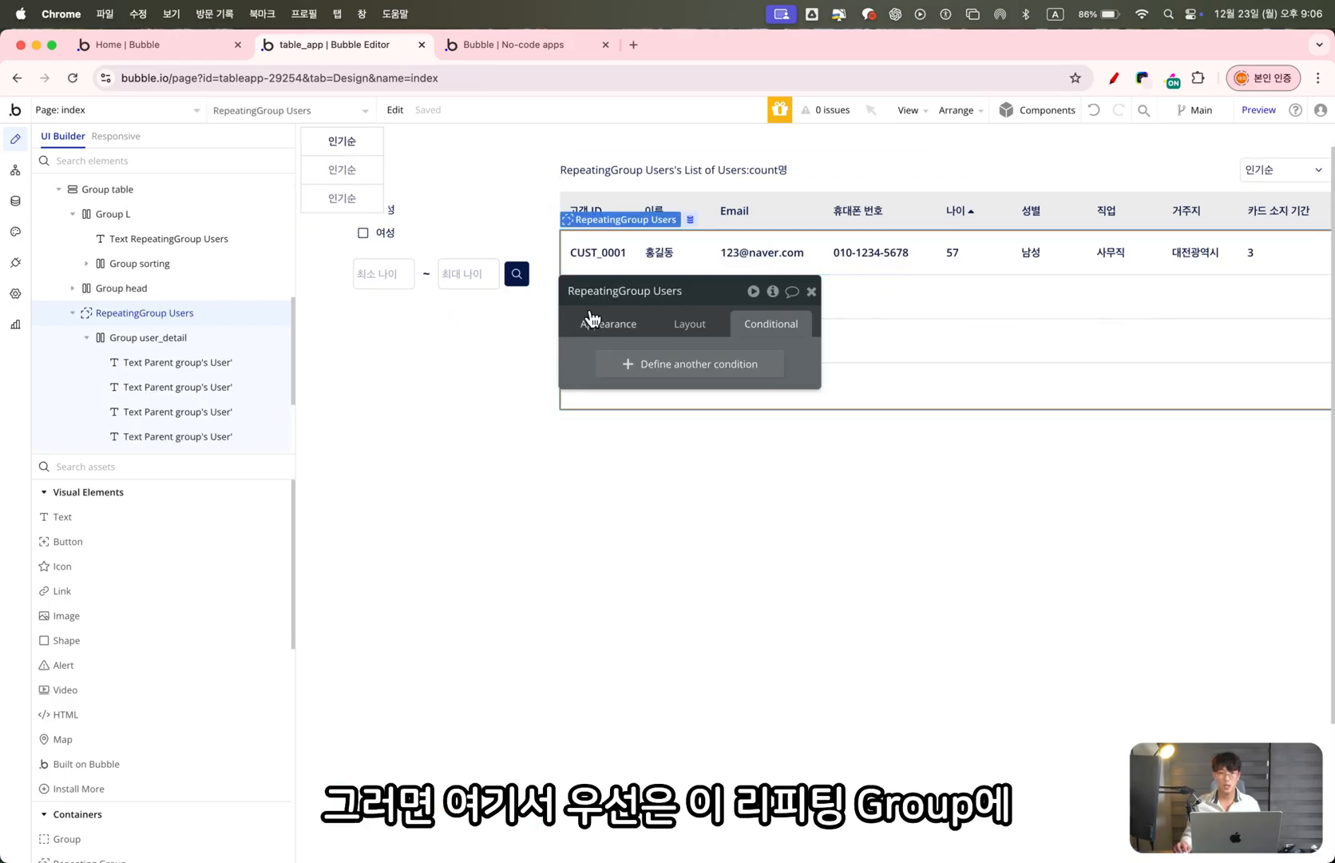
left_click(595, 319)
left_click_drag(682, 411, 627, 410)
left_click(678, 385)
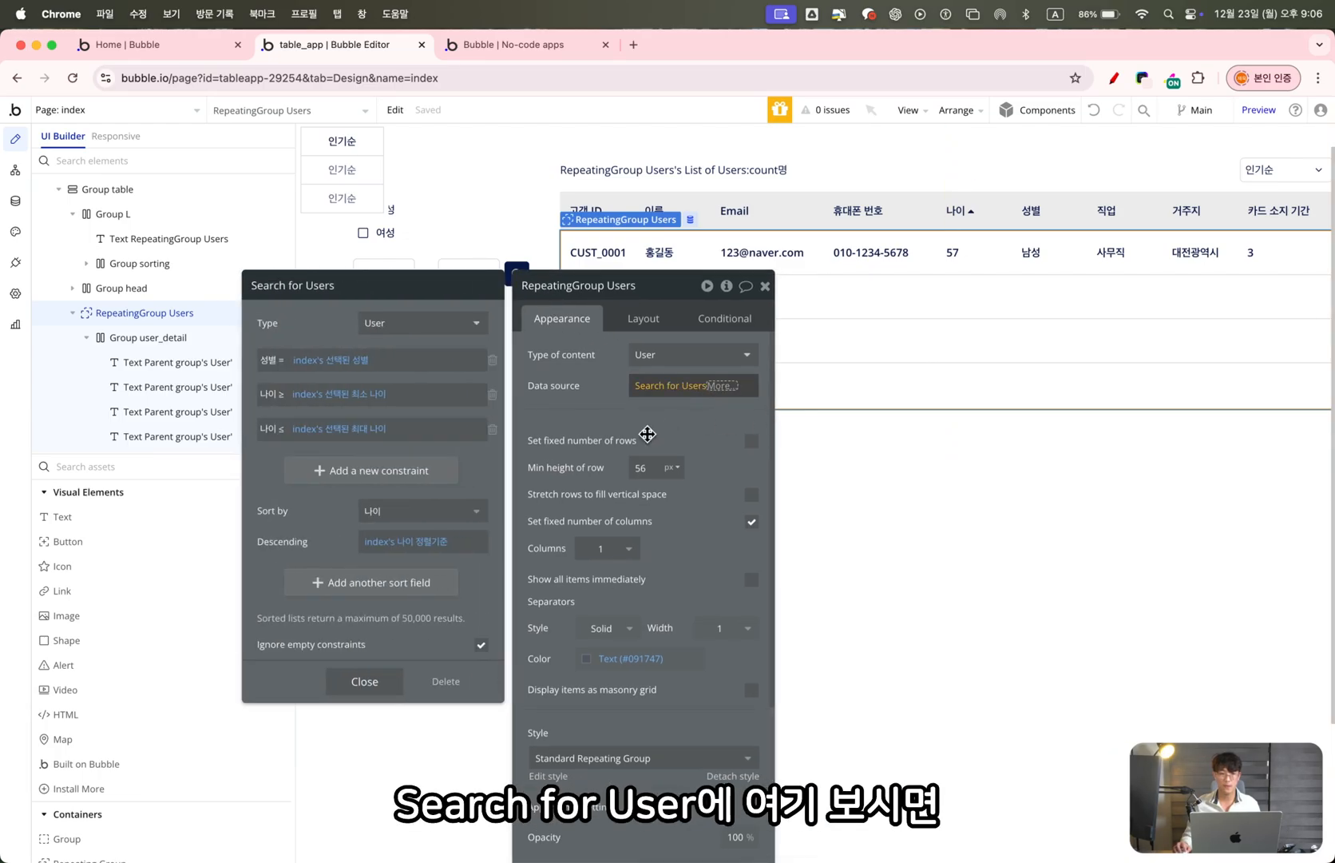
left_click(396, 521)
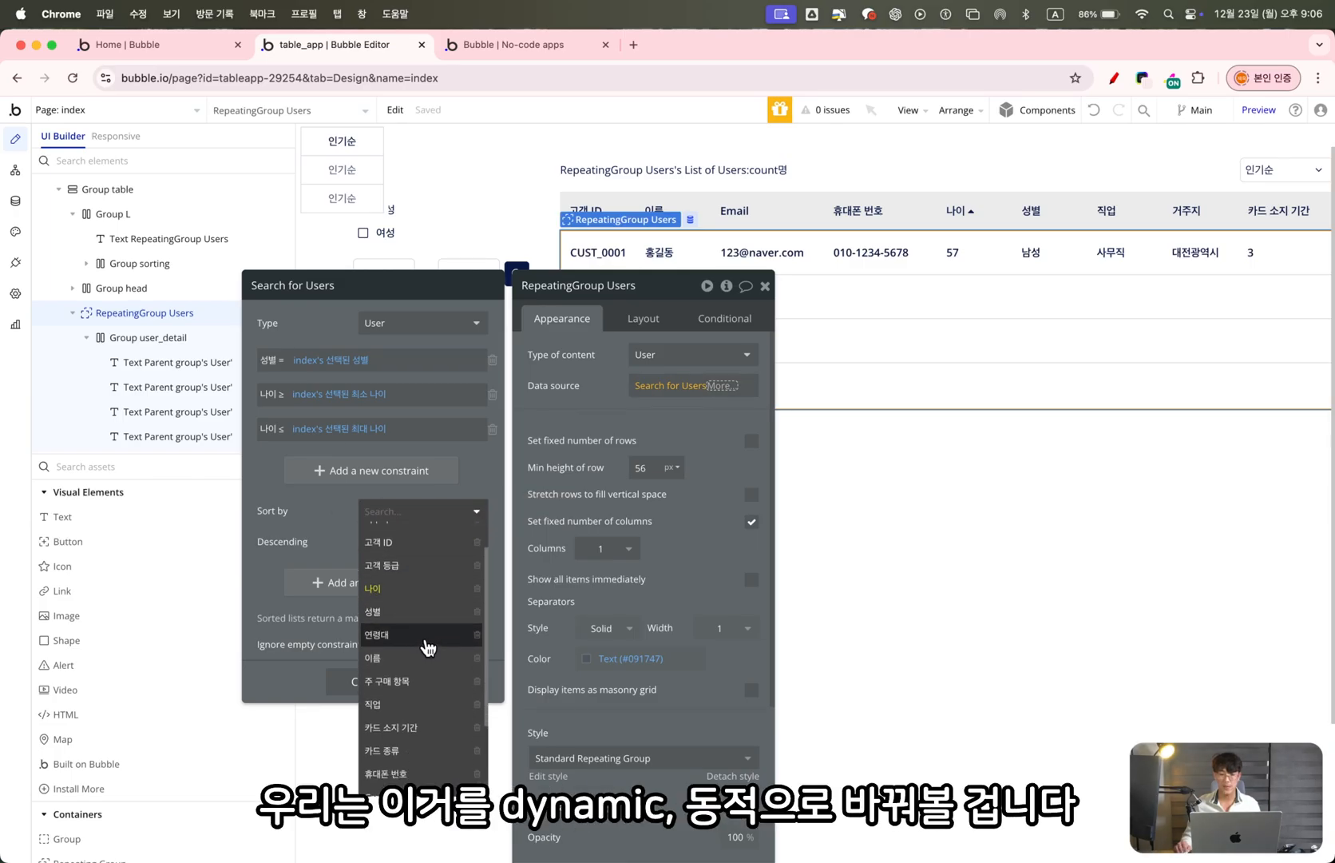
scroll(419, 703, "down", 3)
scroll(419, 743, "down", 1)
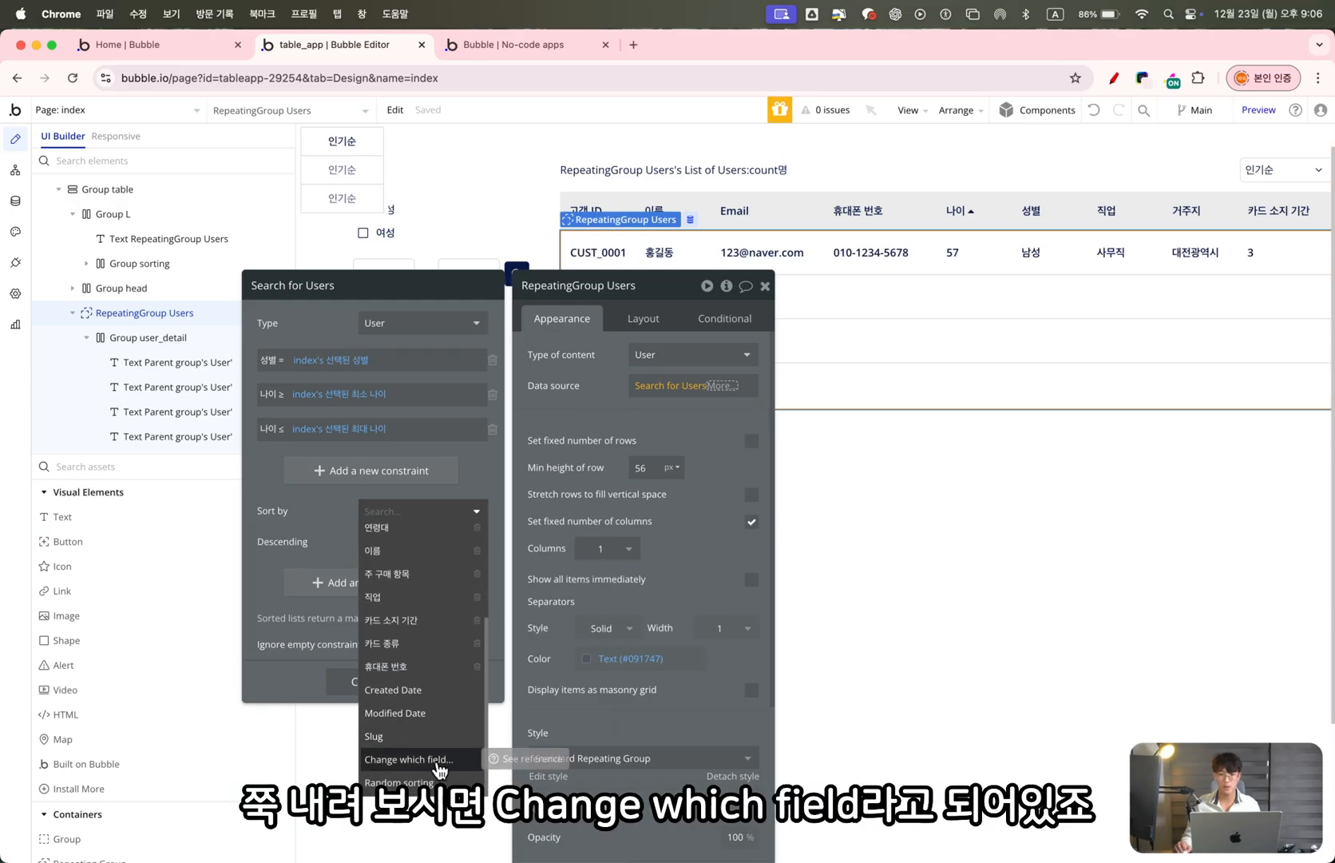
left_click(439, 765)
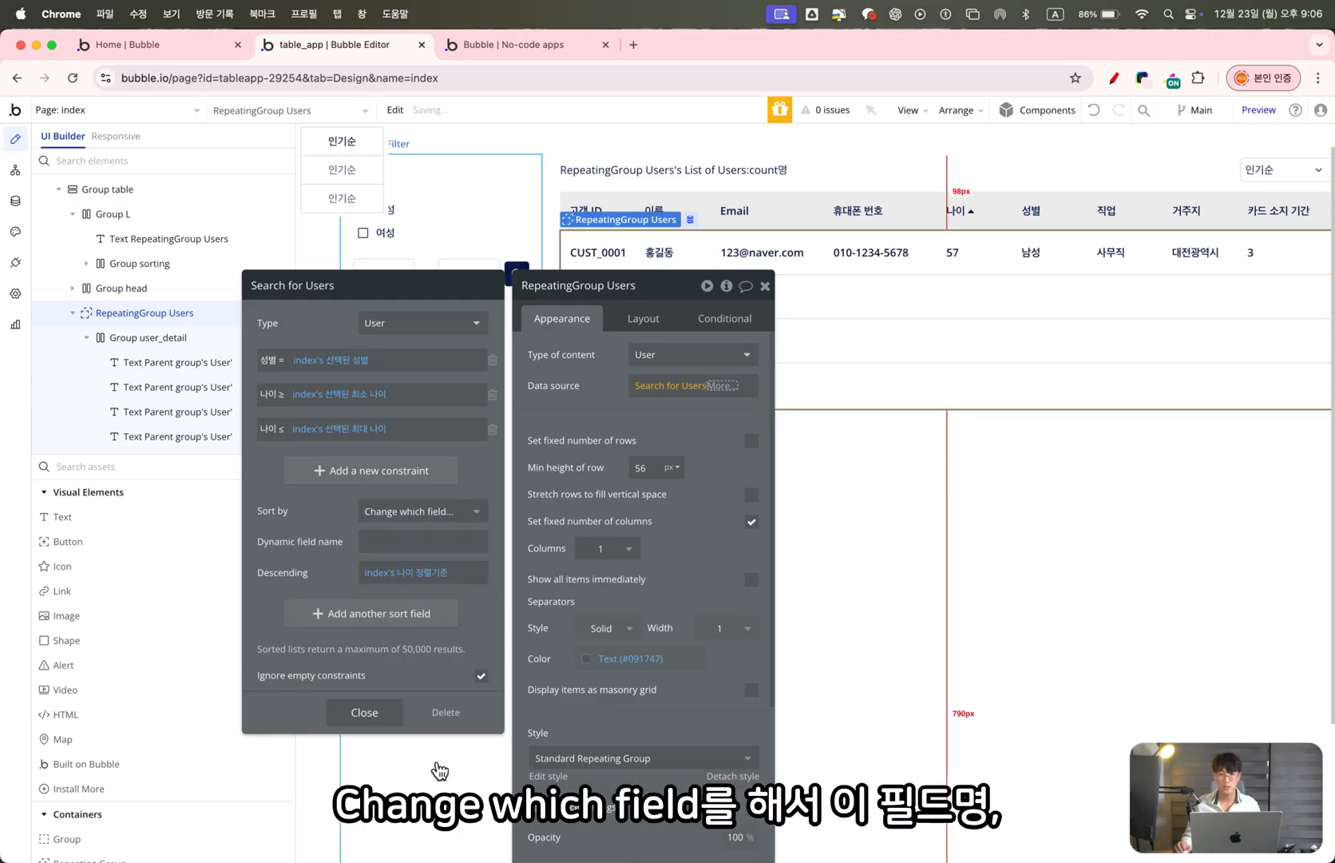
left_click(423, 539)
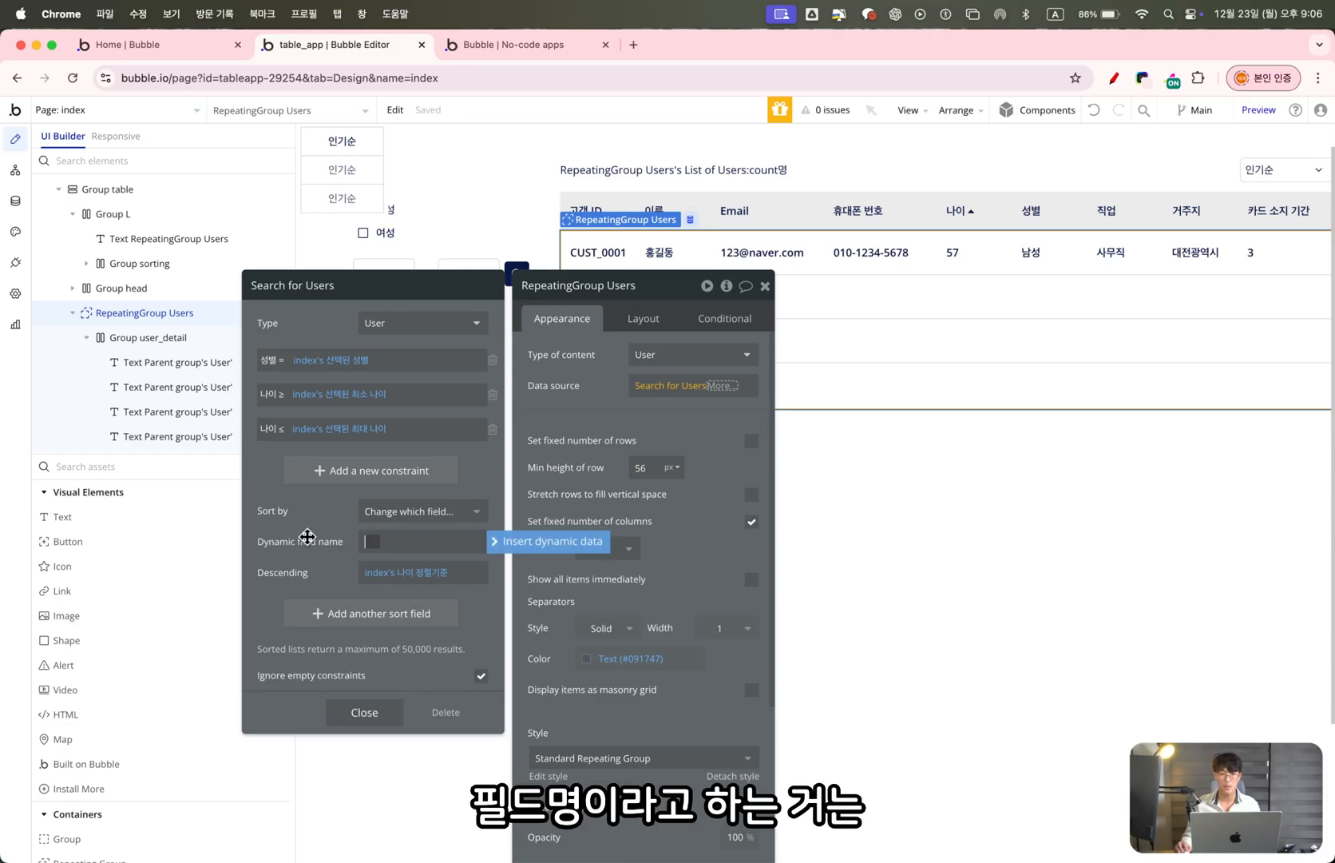
Review the field names of the User data type in the database, and return to the page design
left_click(15, 201)
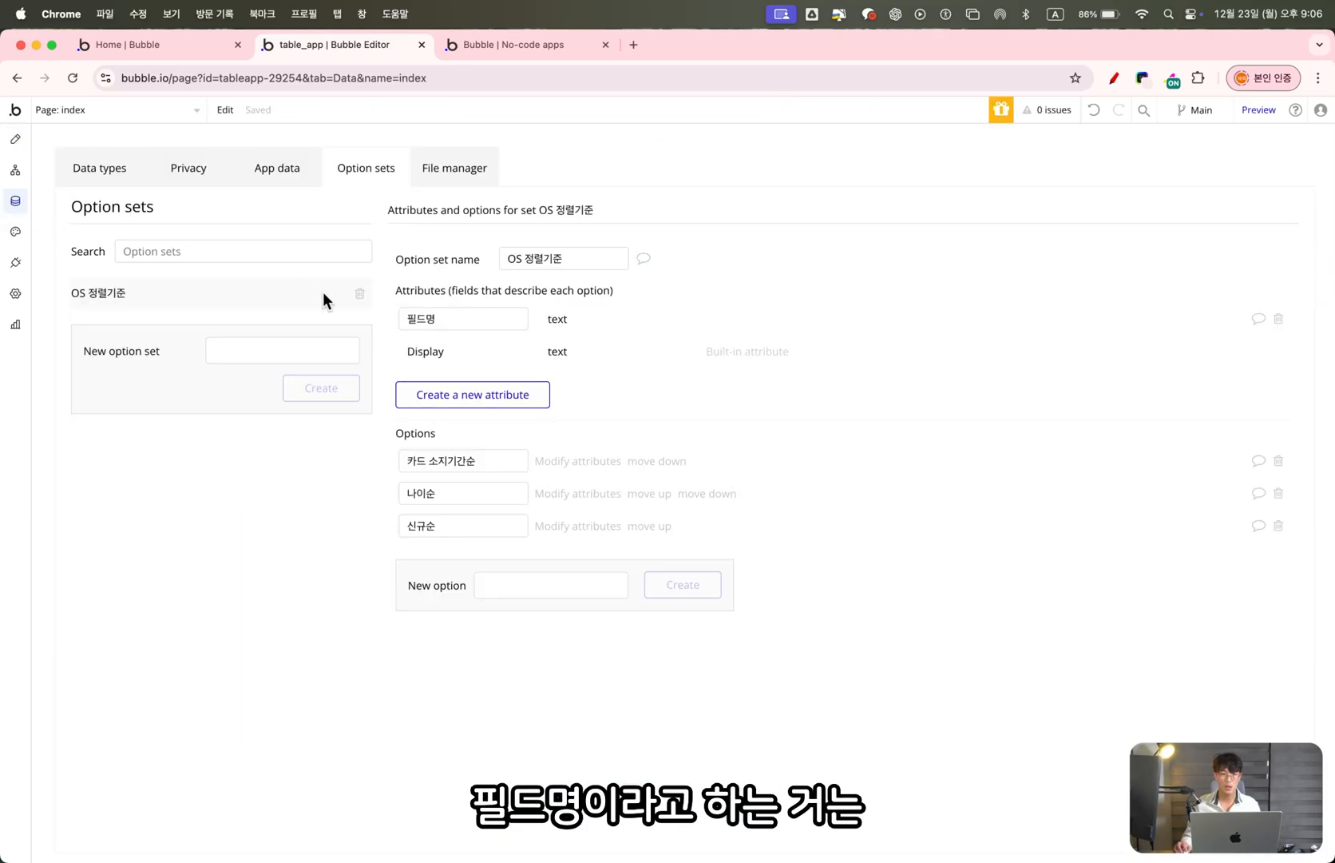
left_click(92, 164)
left_click(447, 459)
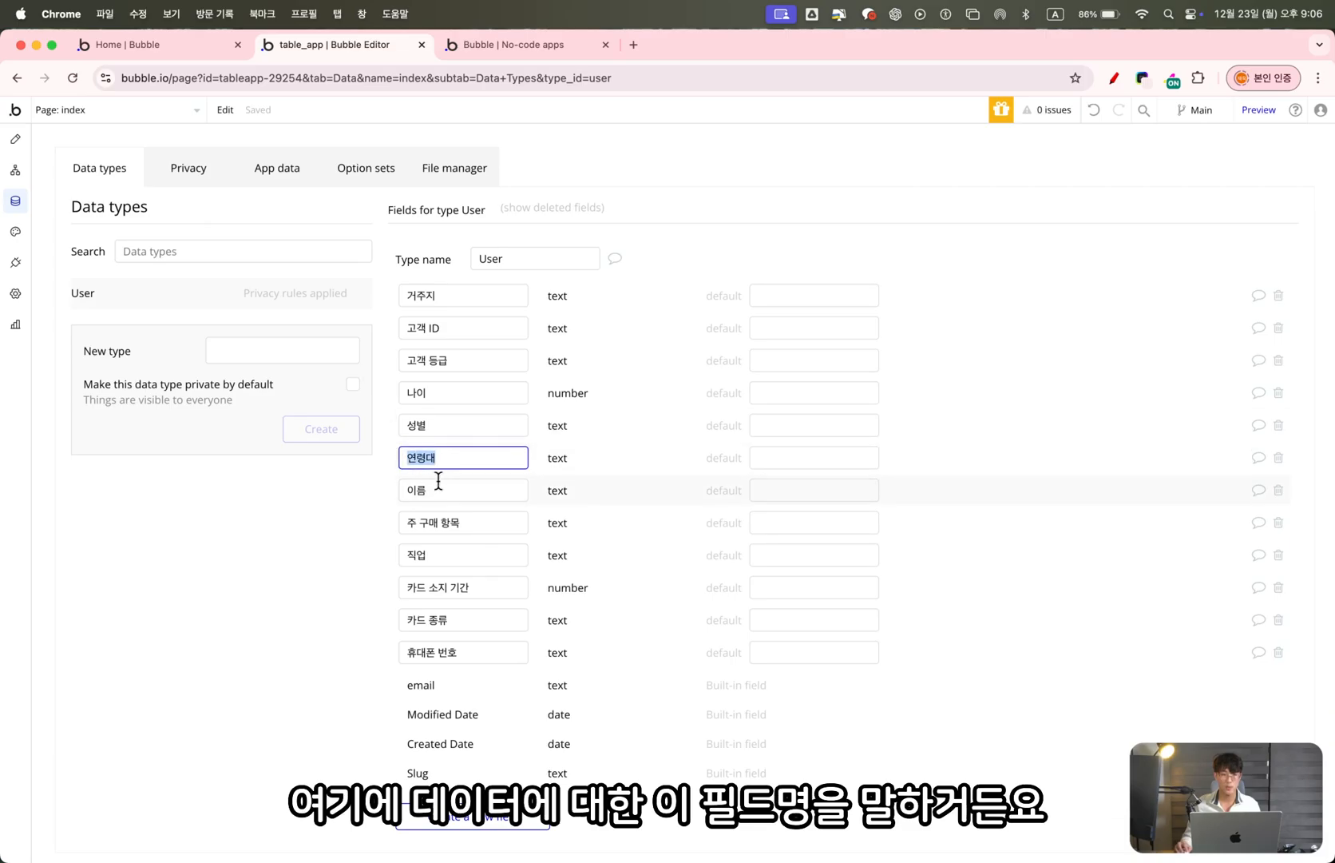
left_click_drag(458, 524, 423, 519)
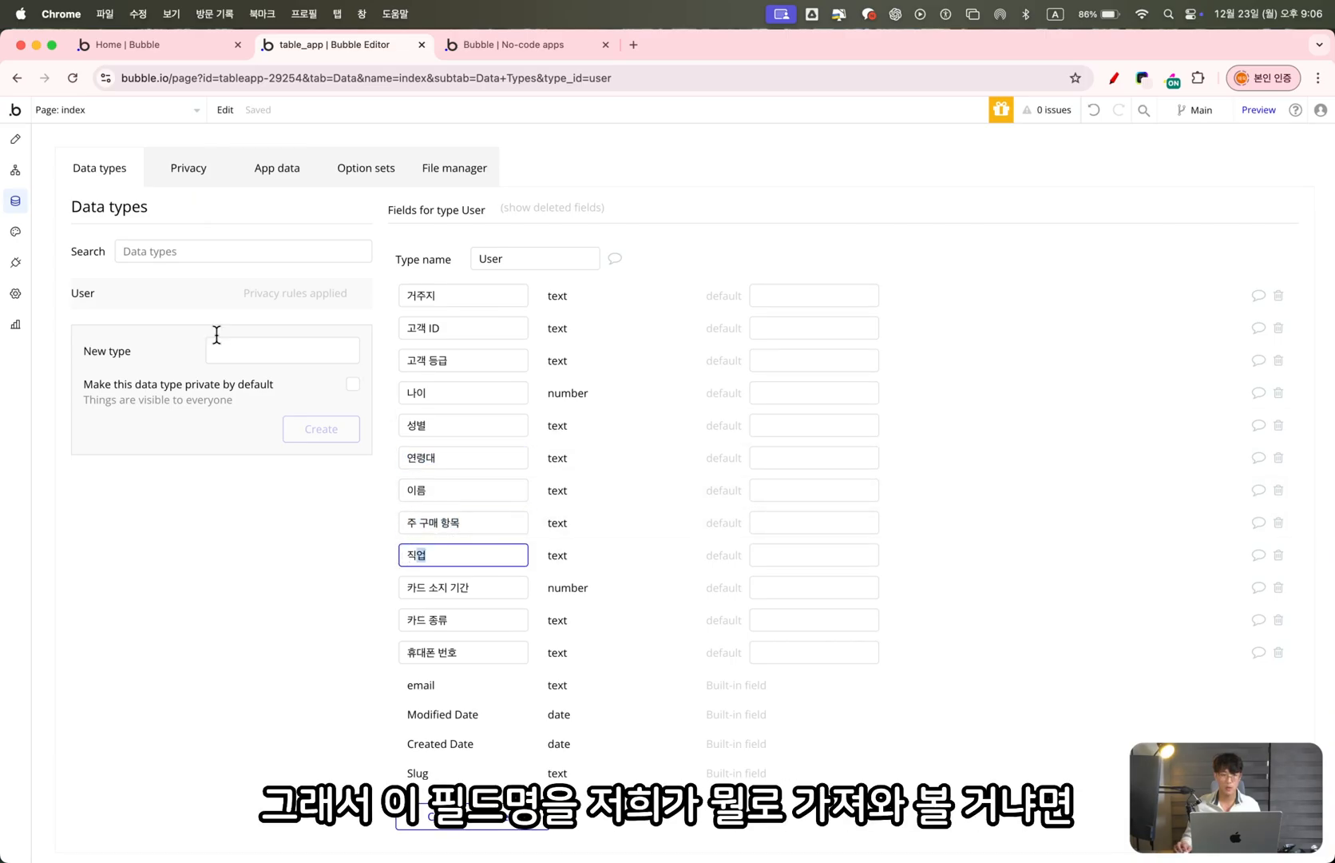
left_click(15, 138)
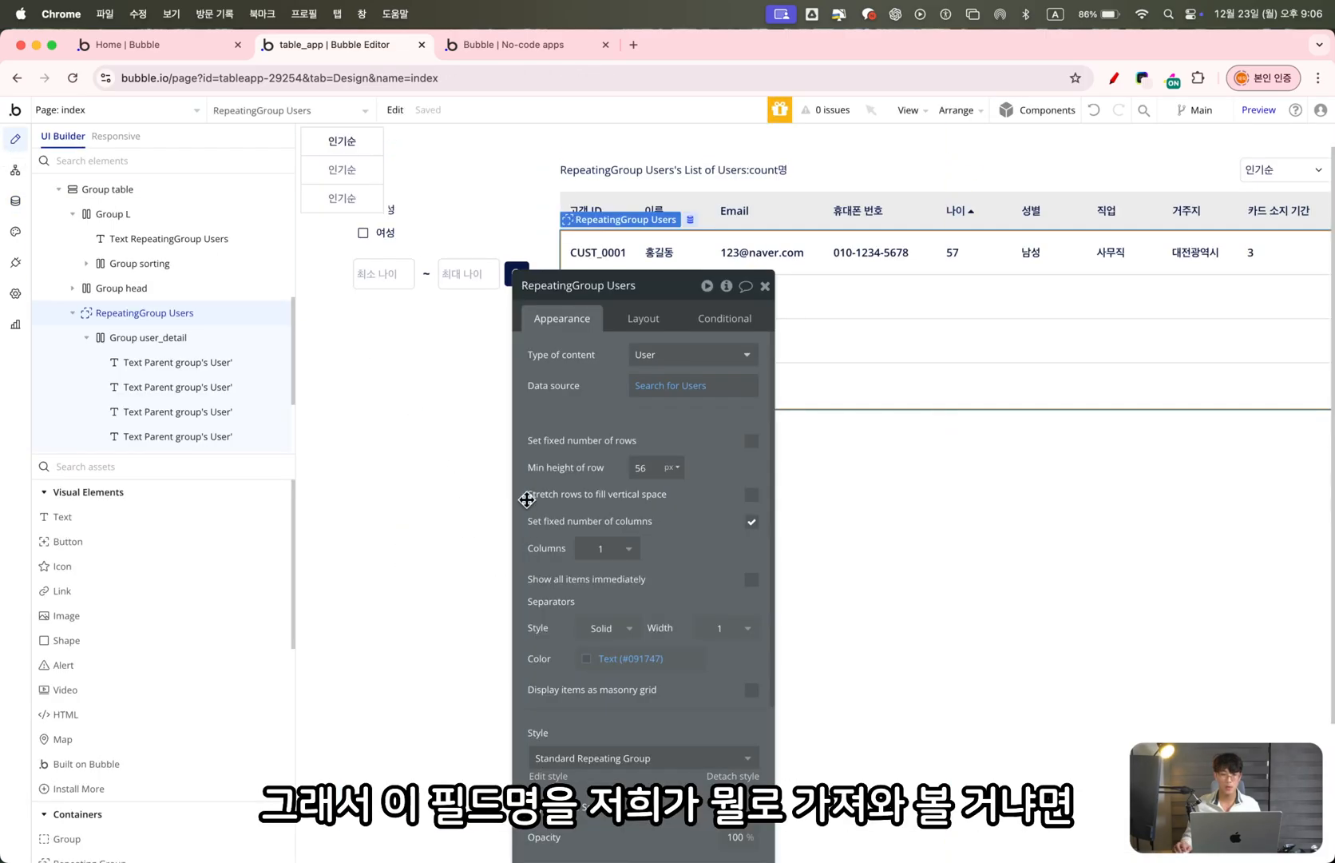
Reopen the Users search to inspect its dynamic field name, and compare it with the sorting dropdown on the test page
left_click(667, 385)
left_click(409, 542)
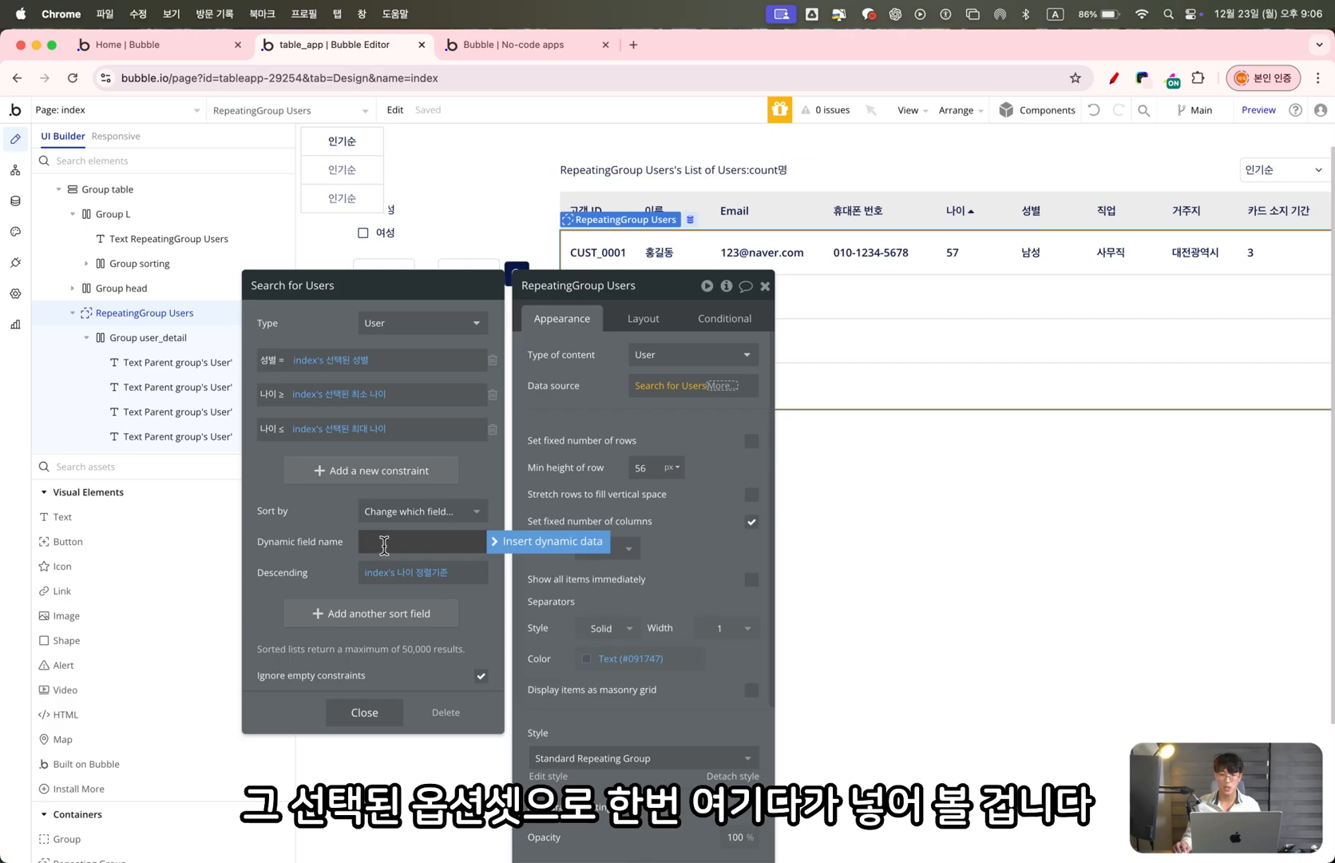
left_click(585, 438)
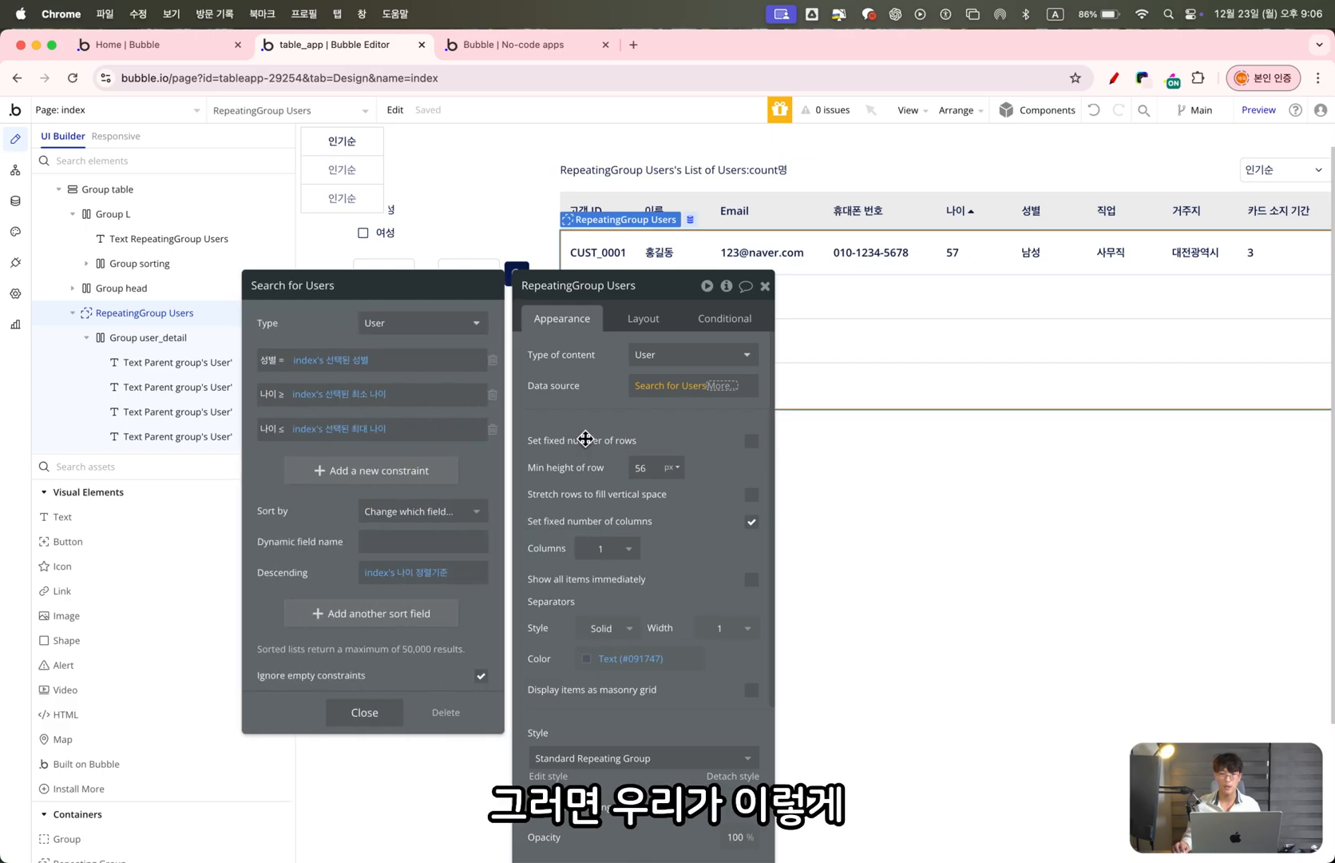
left_click(537, 58)
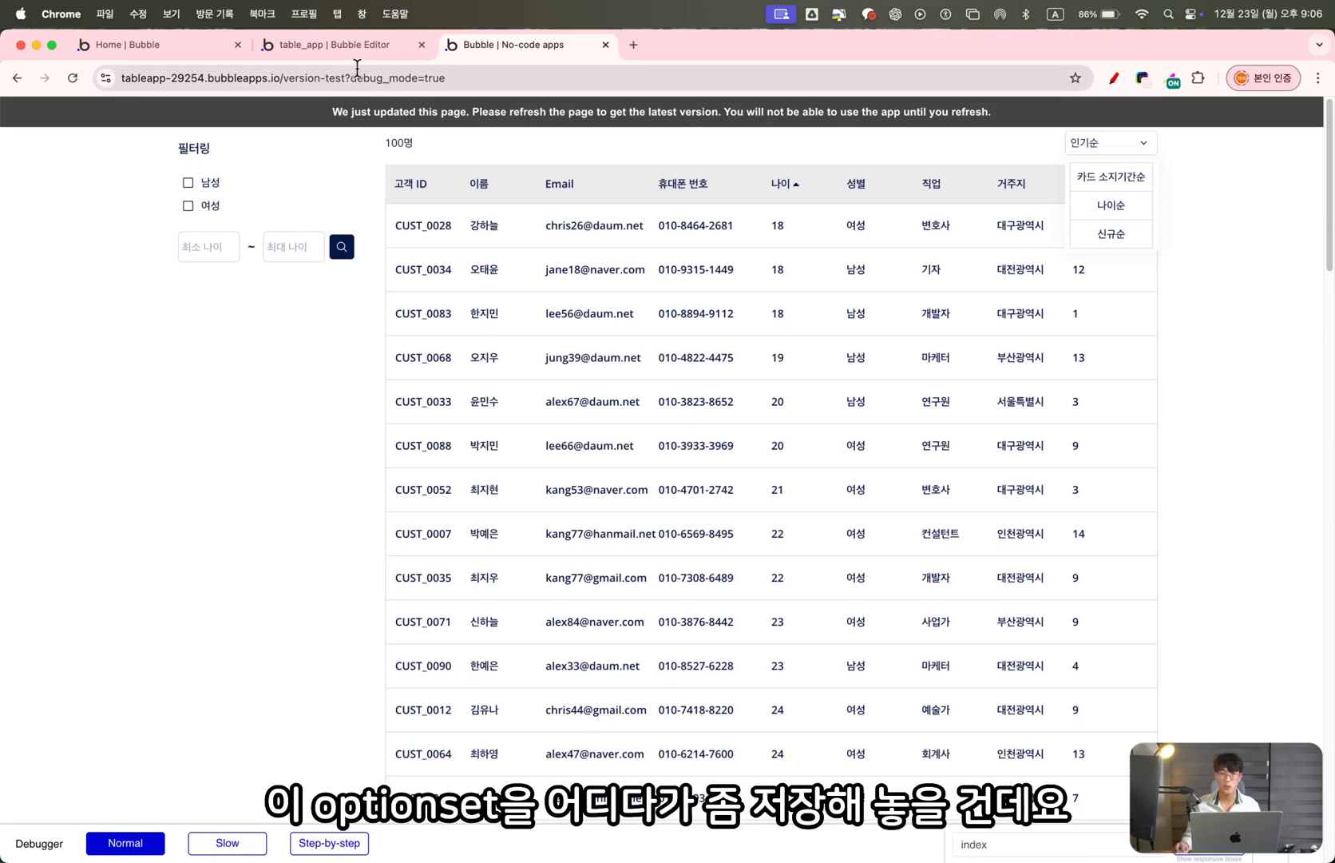
left_click(334, 44)
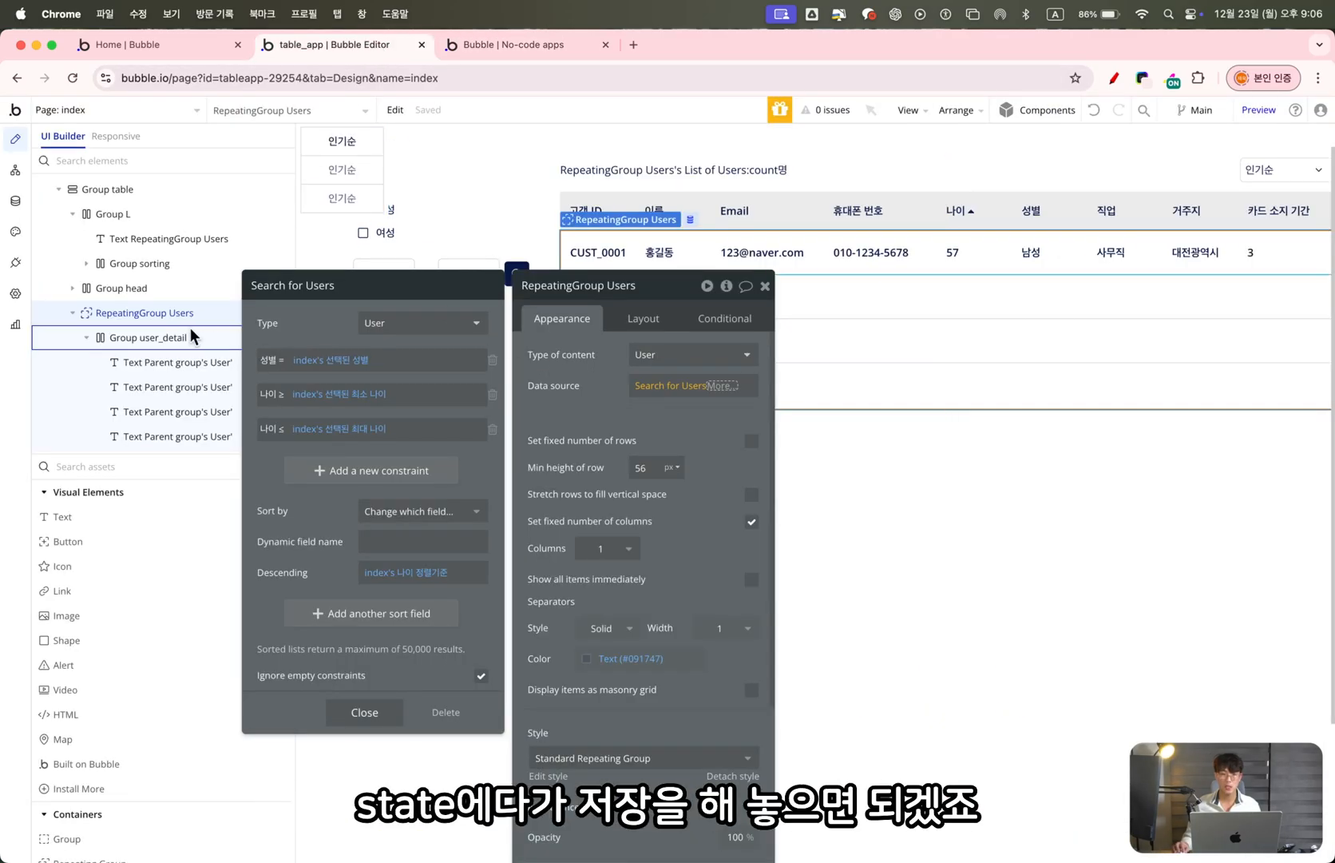
Add a custom state named OS 정렬기준 of type OS 정렬기준 to the index page, with 신규순 as its default value
scroll(160, 328, "up", 5)
left_click(66, 211)
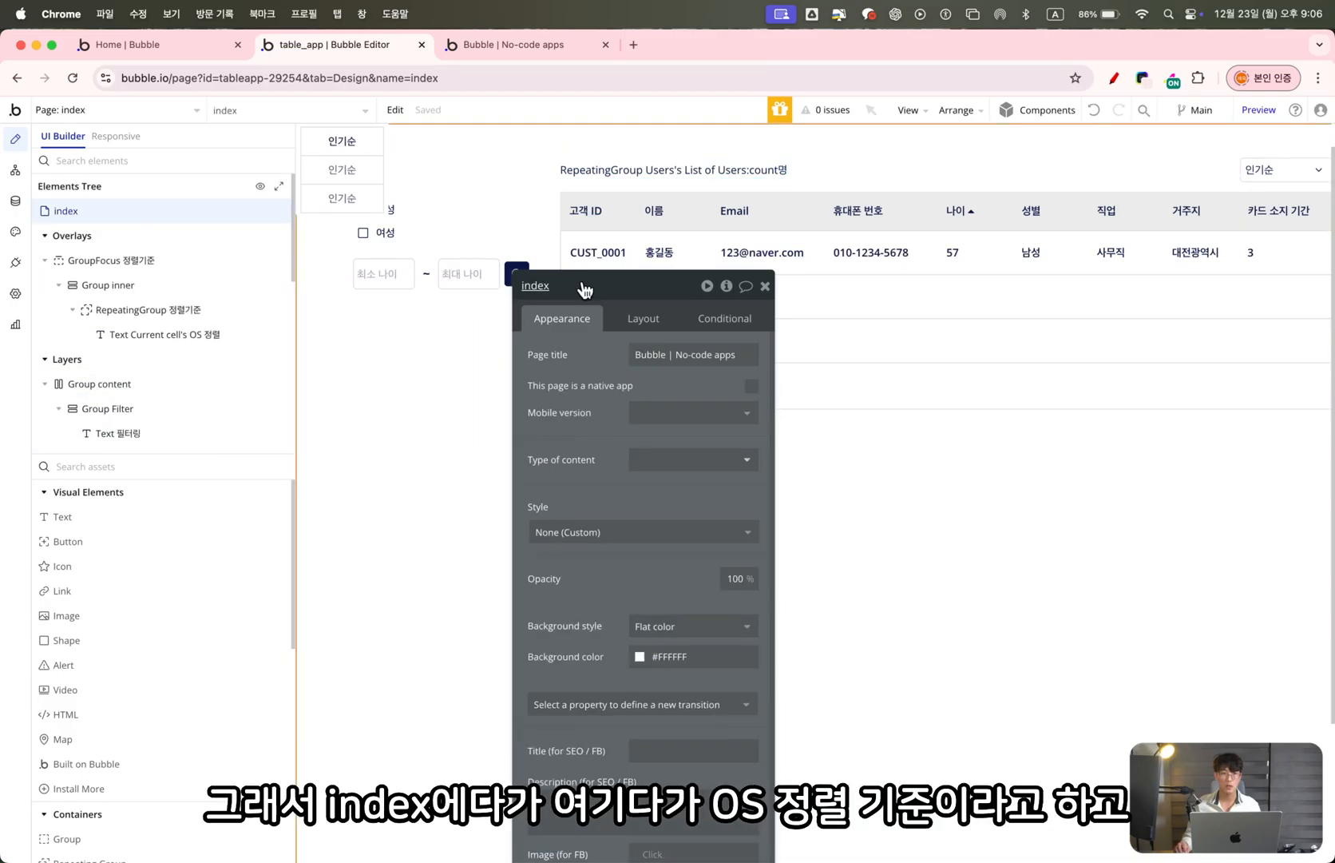
left_click(724, 286)
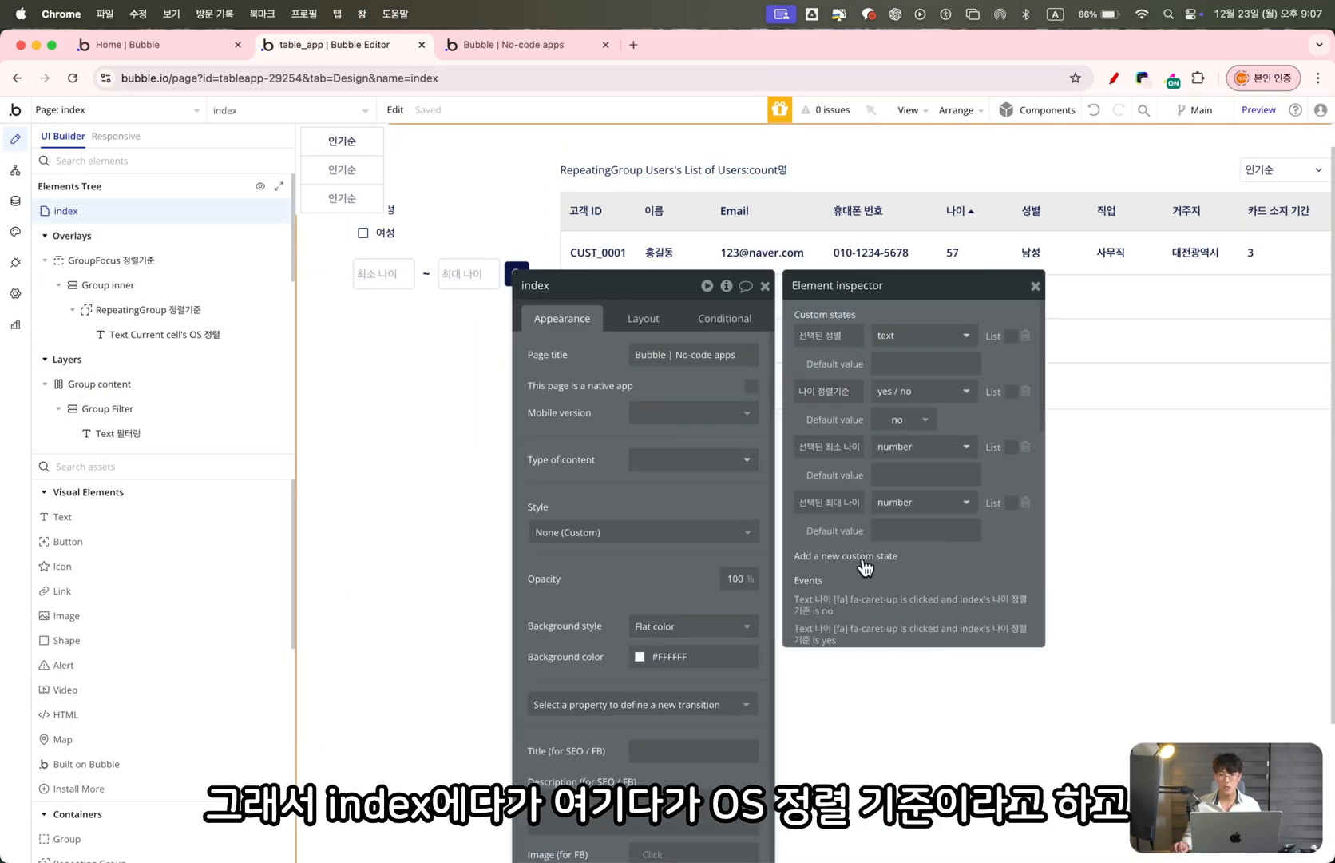
left_click(865, 565)
left_click(661, 231)
key("Caps_Lock")
type("ㅈ")
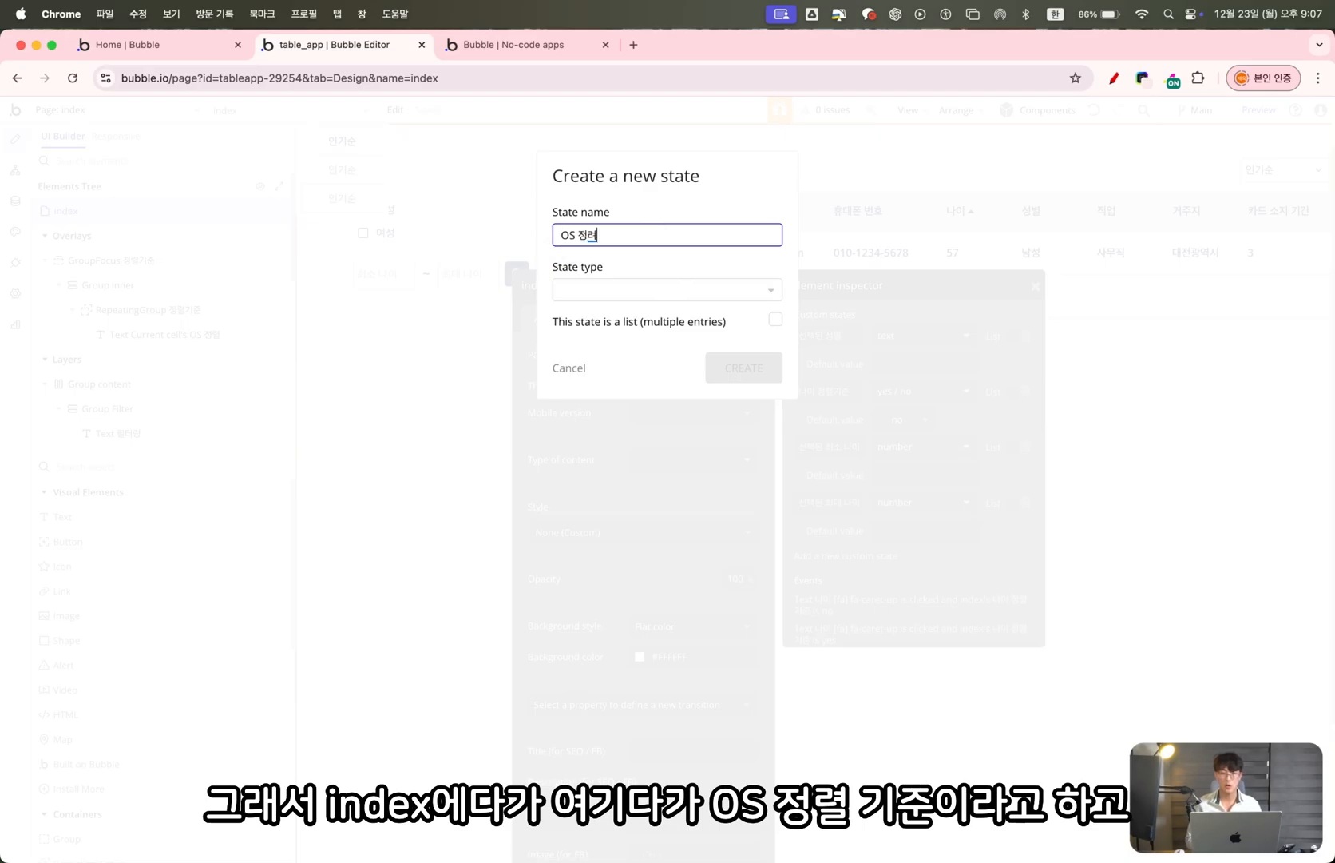
left_click(639, 290)
type("정")
left_click(611, 331)
left_click(711, 370)
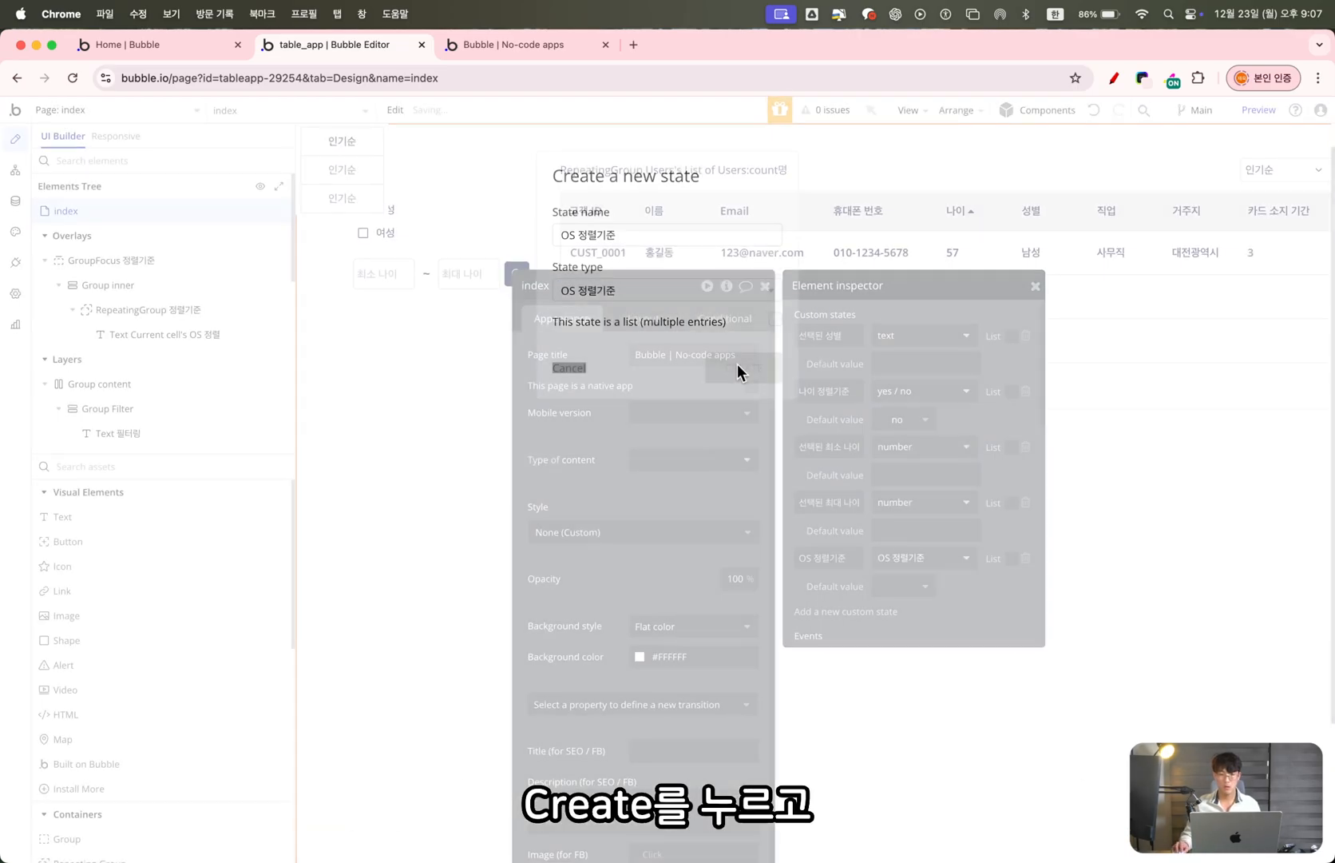
left_click(926, 589)
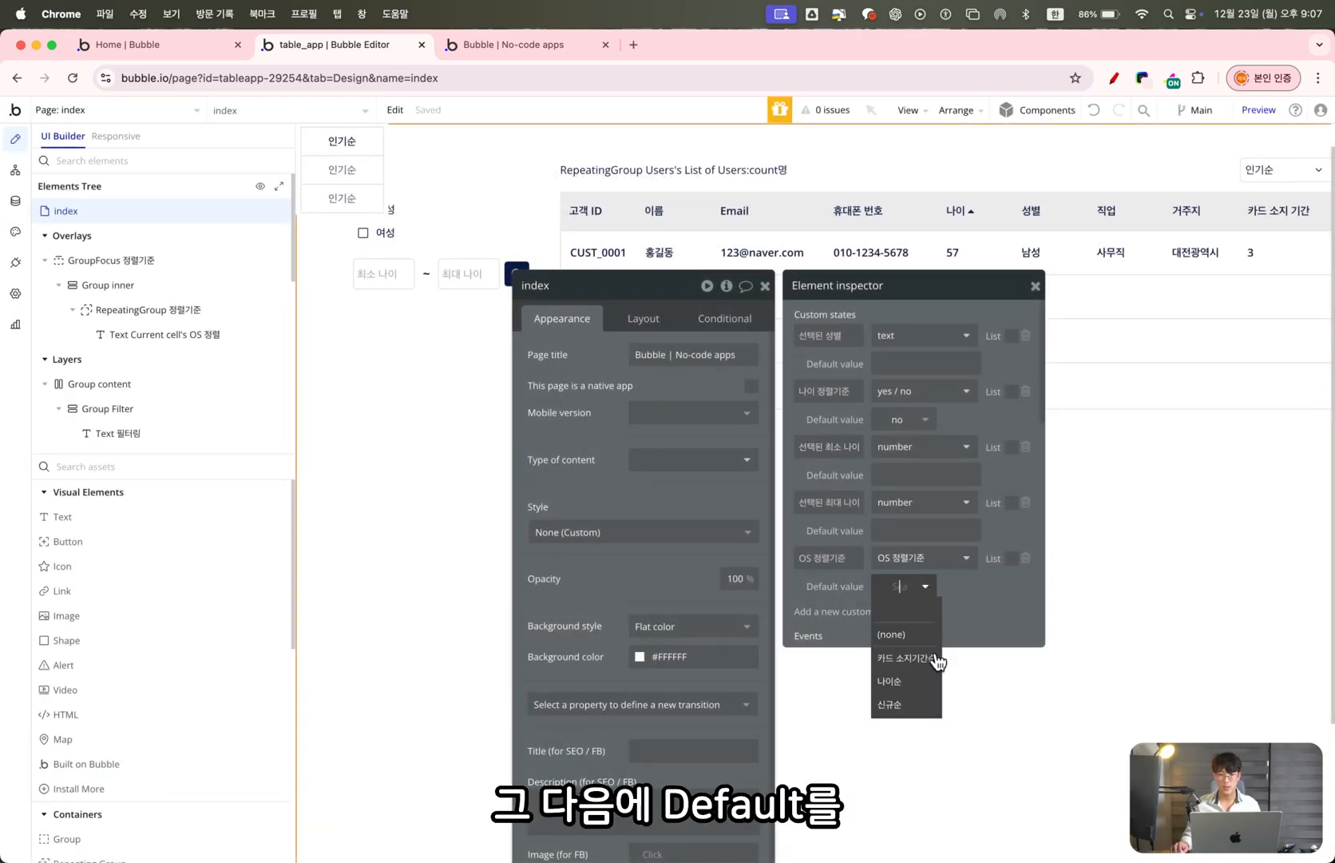
left_click(922, 704)
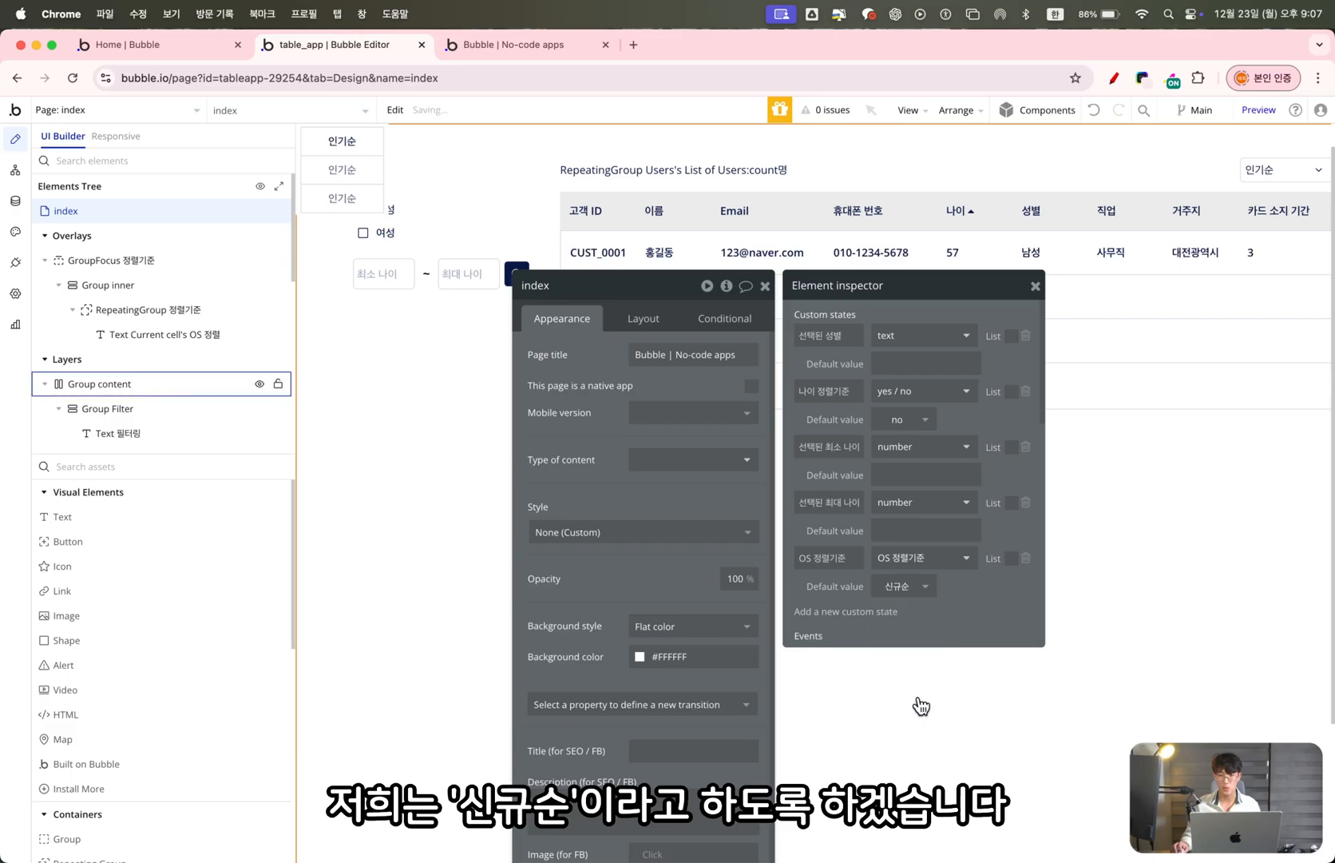
Replace the sorting box's text with the dynamic value index's OS 정렬기준's Display and set its canvas placeholder to 신규순
left_click(1260, 177)
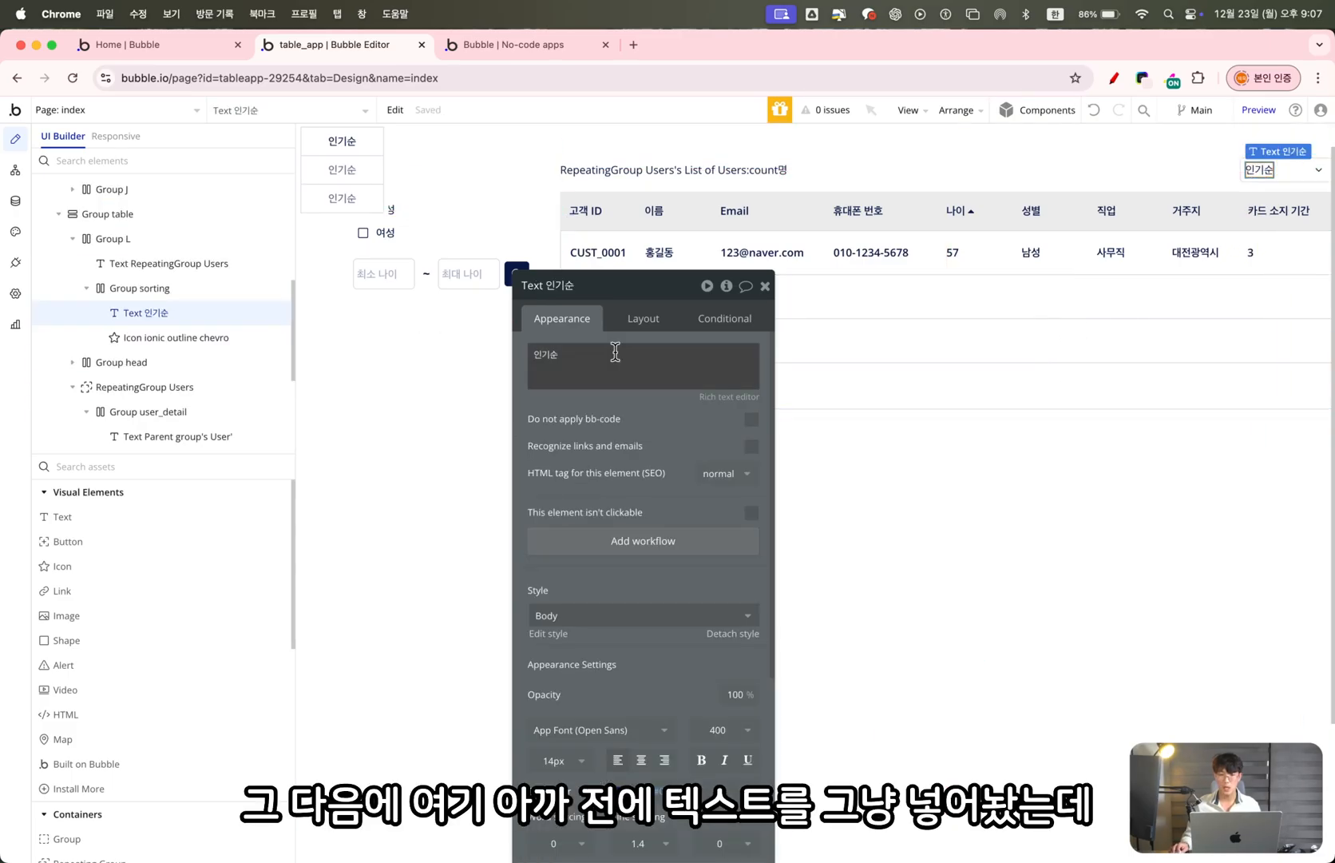
double_click(575, 363)
left_click(806, 354)
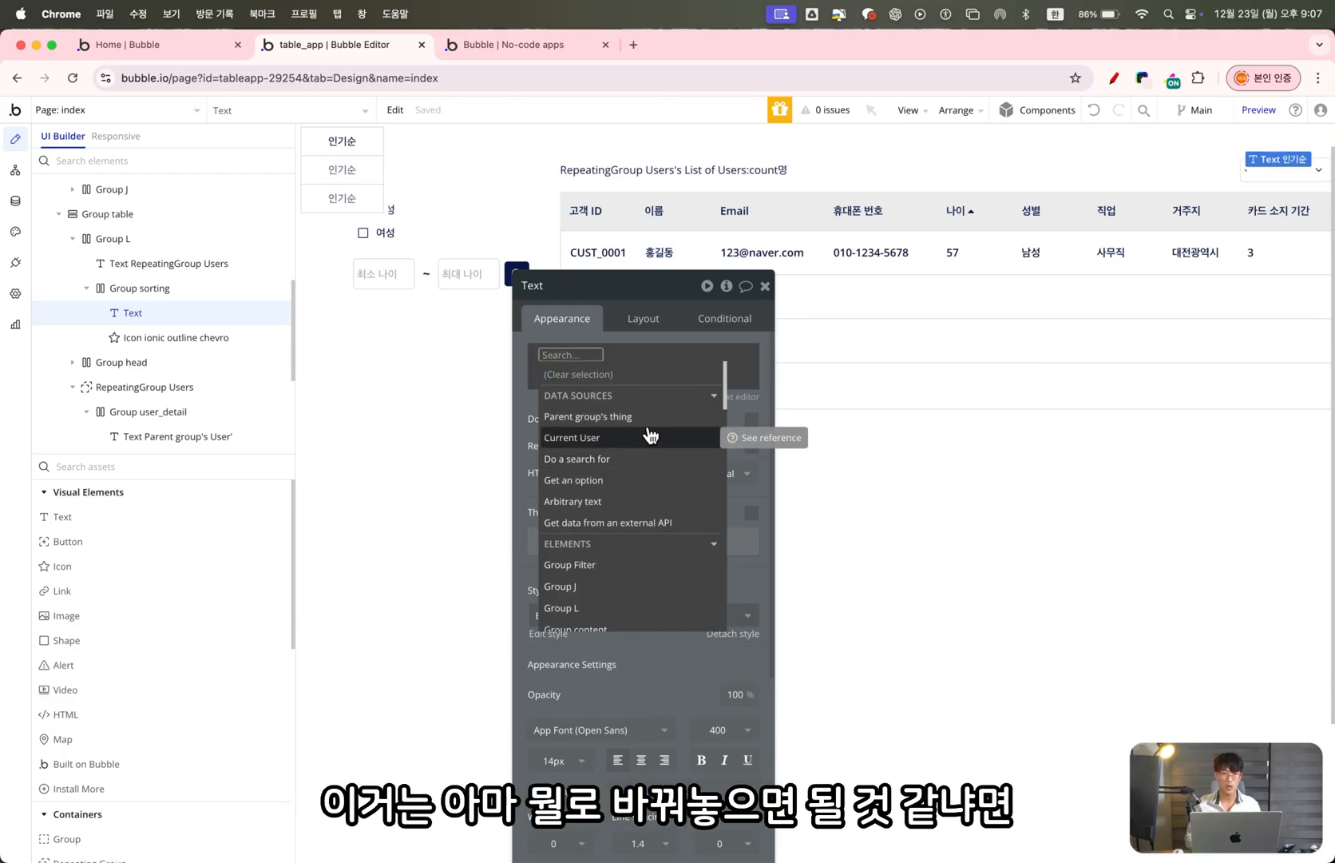
type("index")
key("Return")
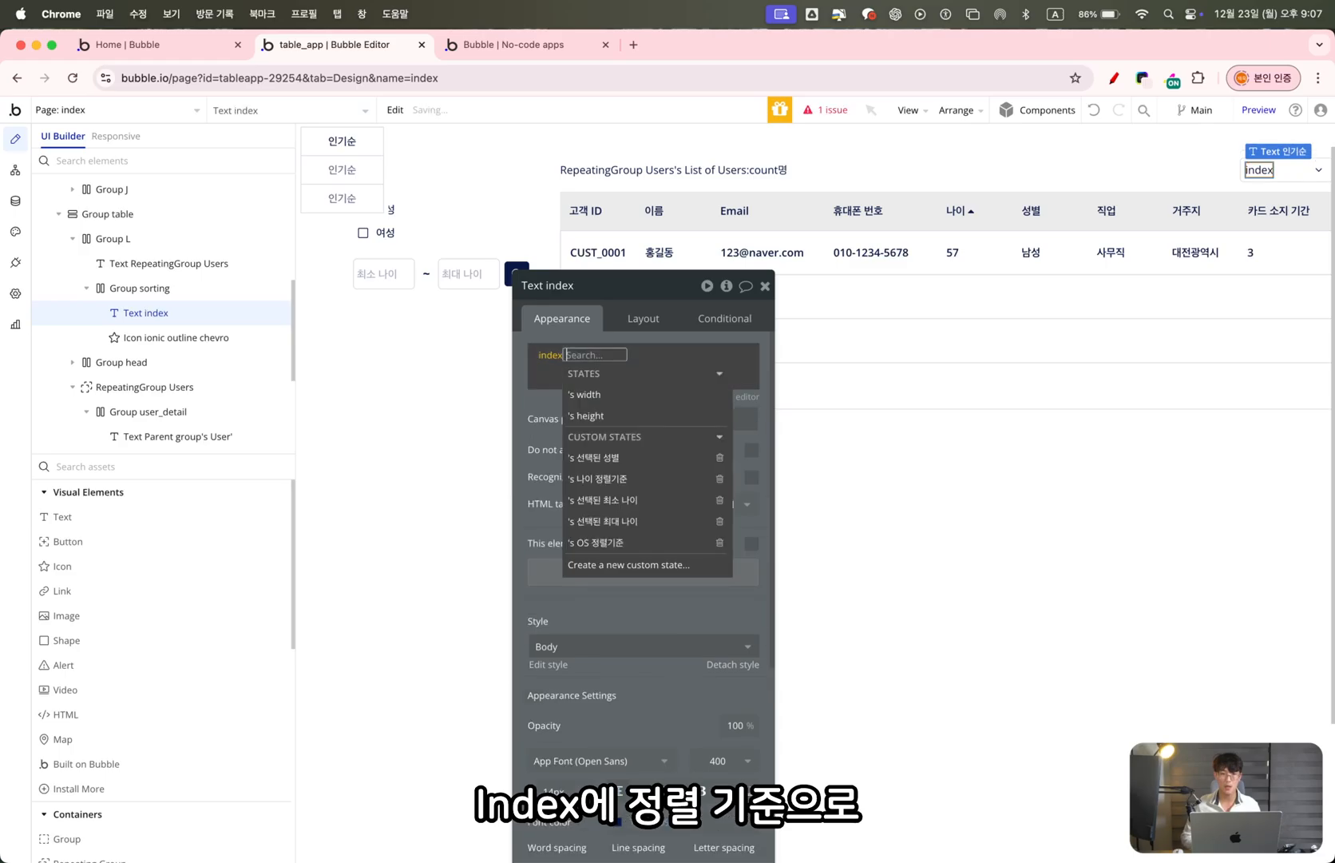
left_click(623, 543)
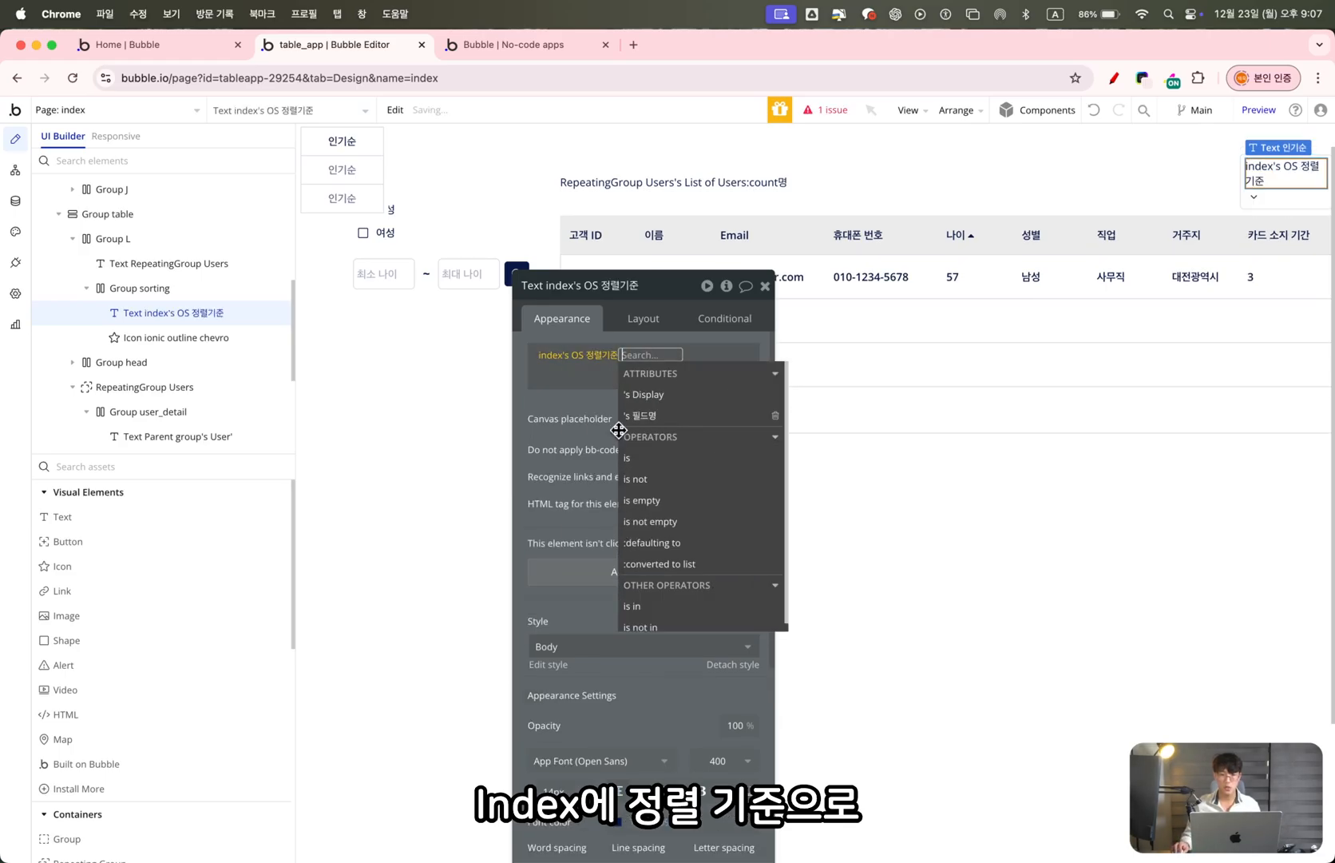
left_click(658, 403)
left_click(646, 416)
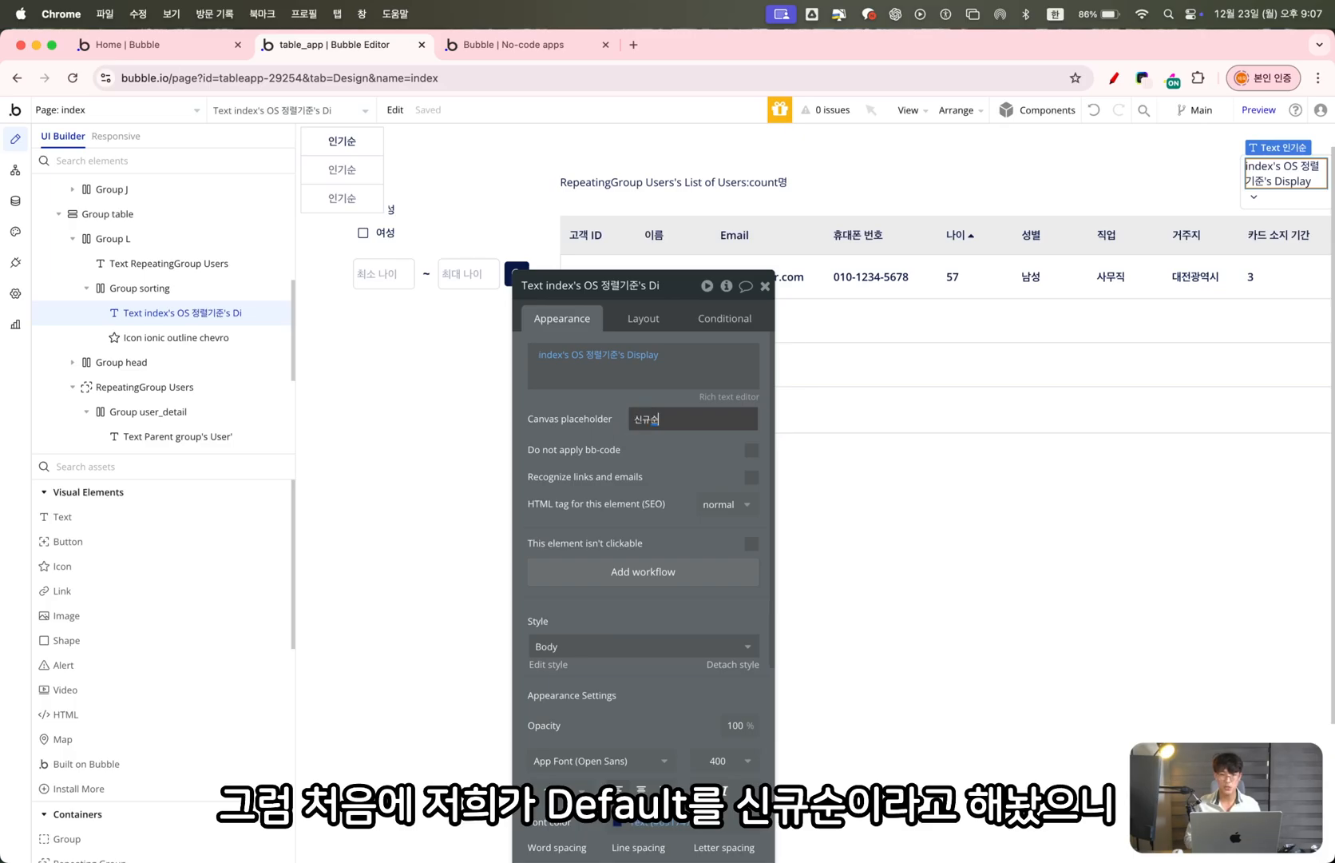
Start a workflow for clicking the option text in the sorting dropdown, and add a Set state of an element action
left_click(613, 472)
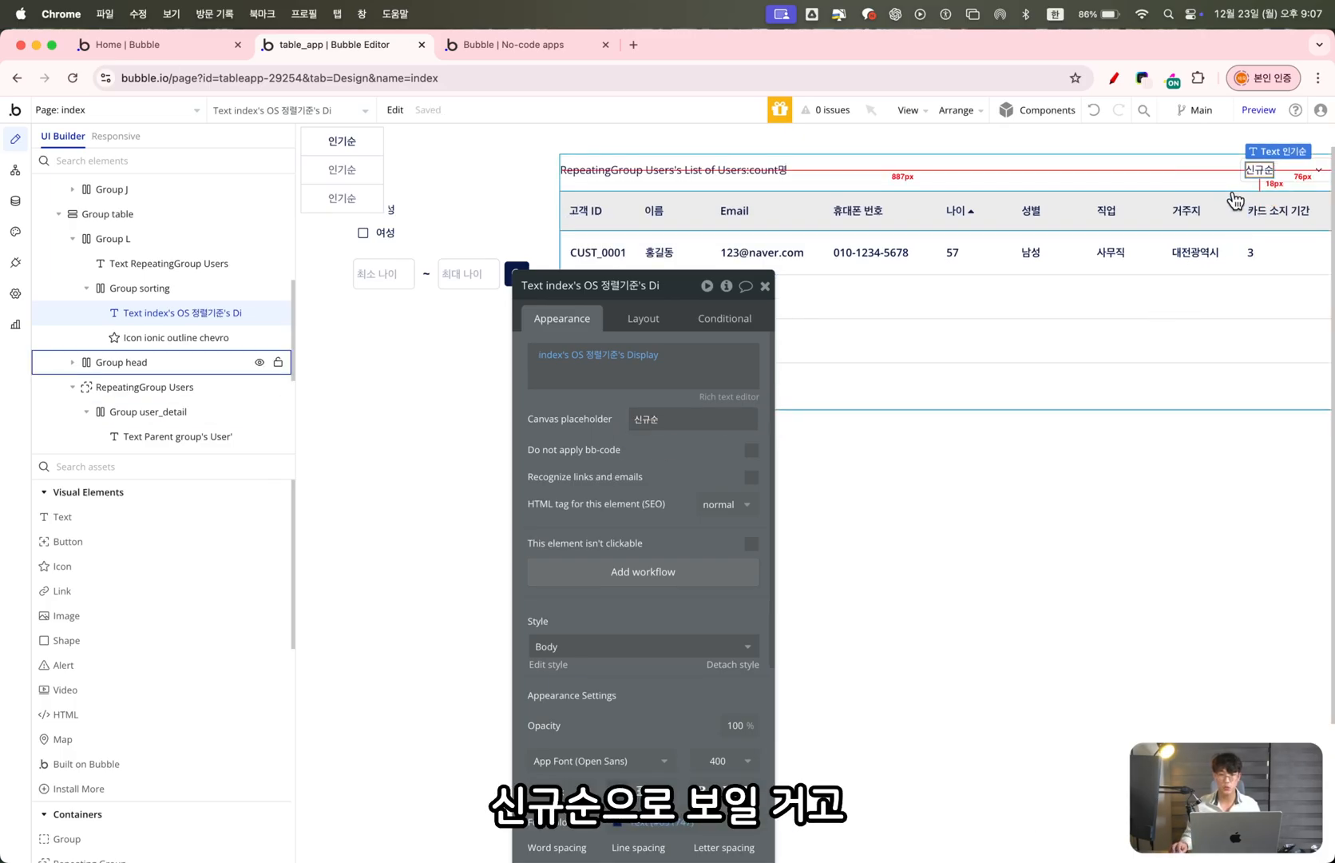
left_click(363, 140)
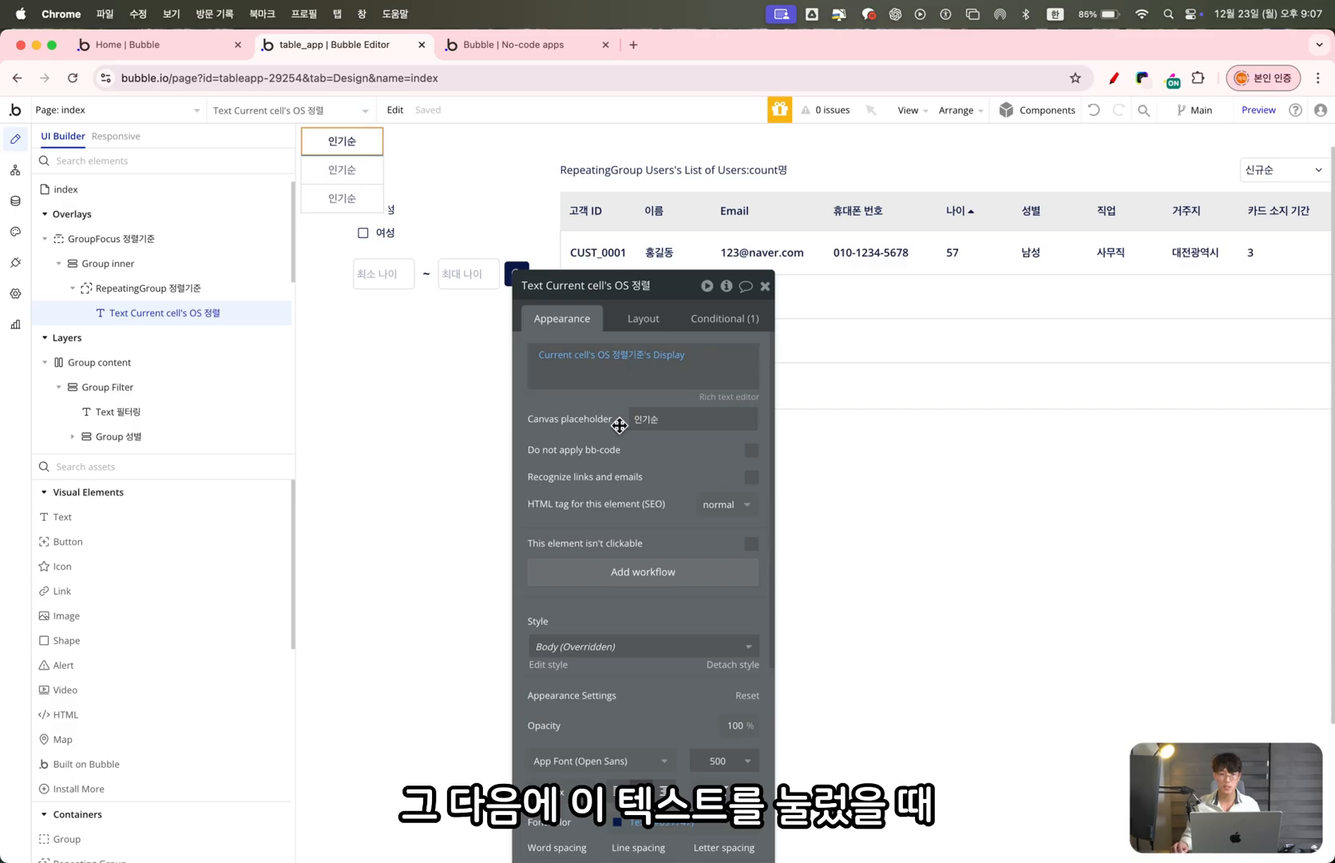
left_click(627, 580)
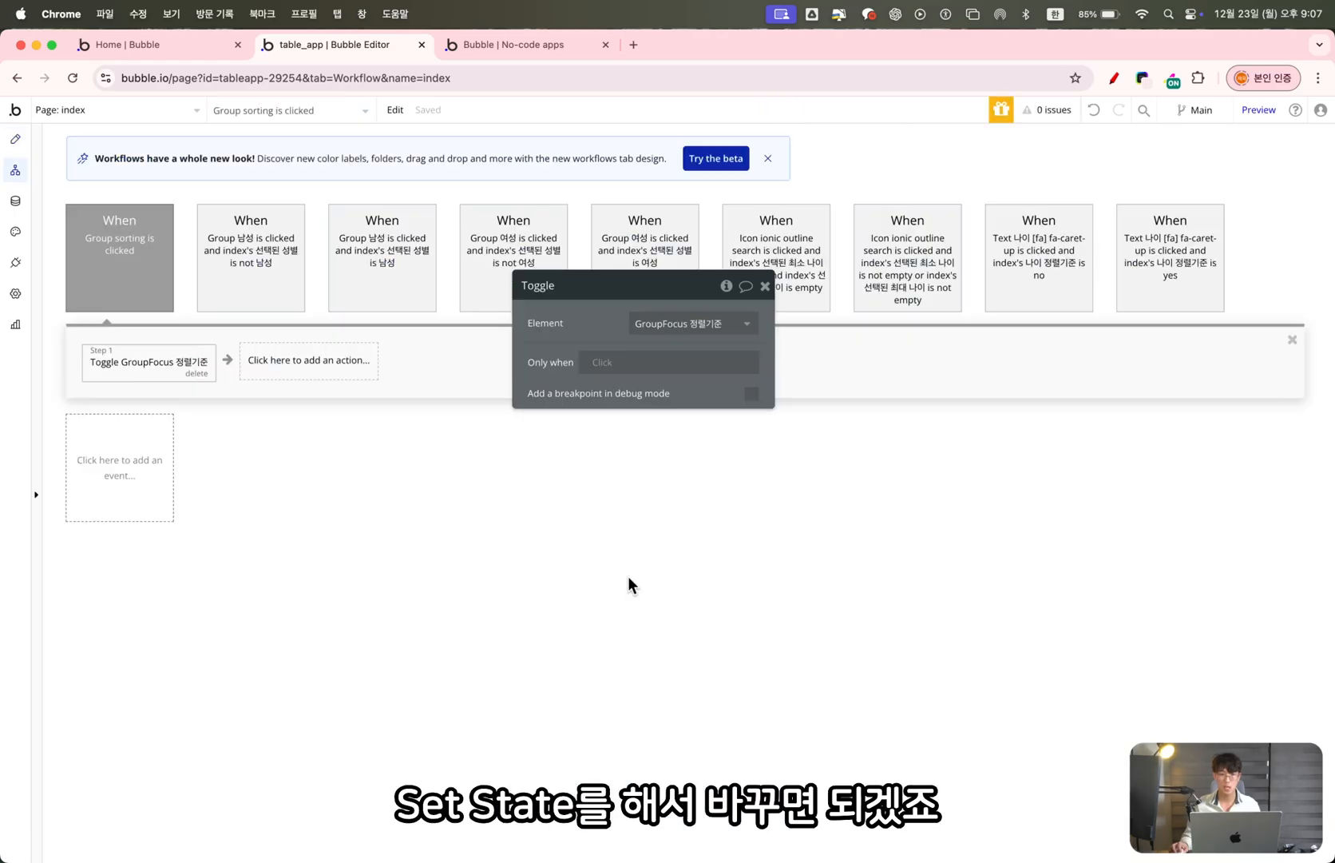
left_click(163, 363)
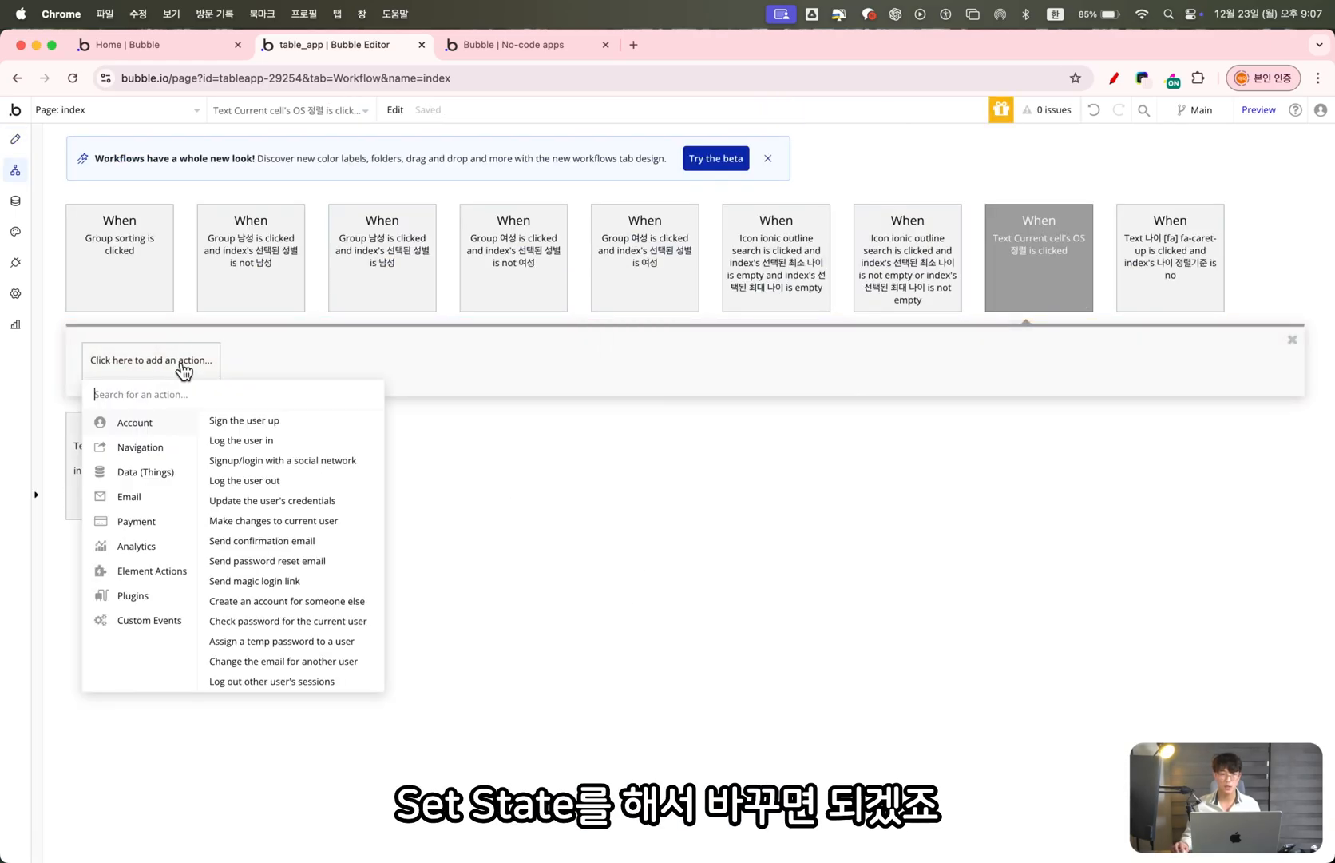
type("ㄴ")
key("BackSpace")
type("set")
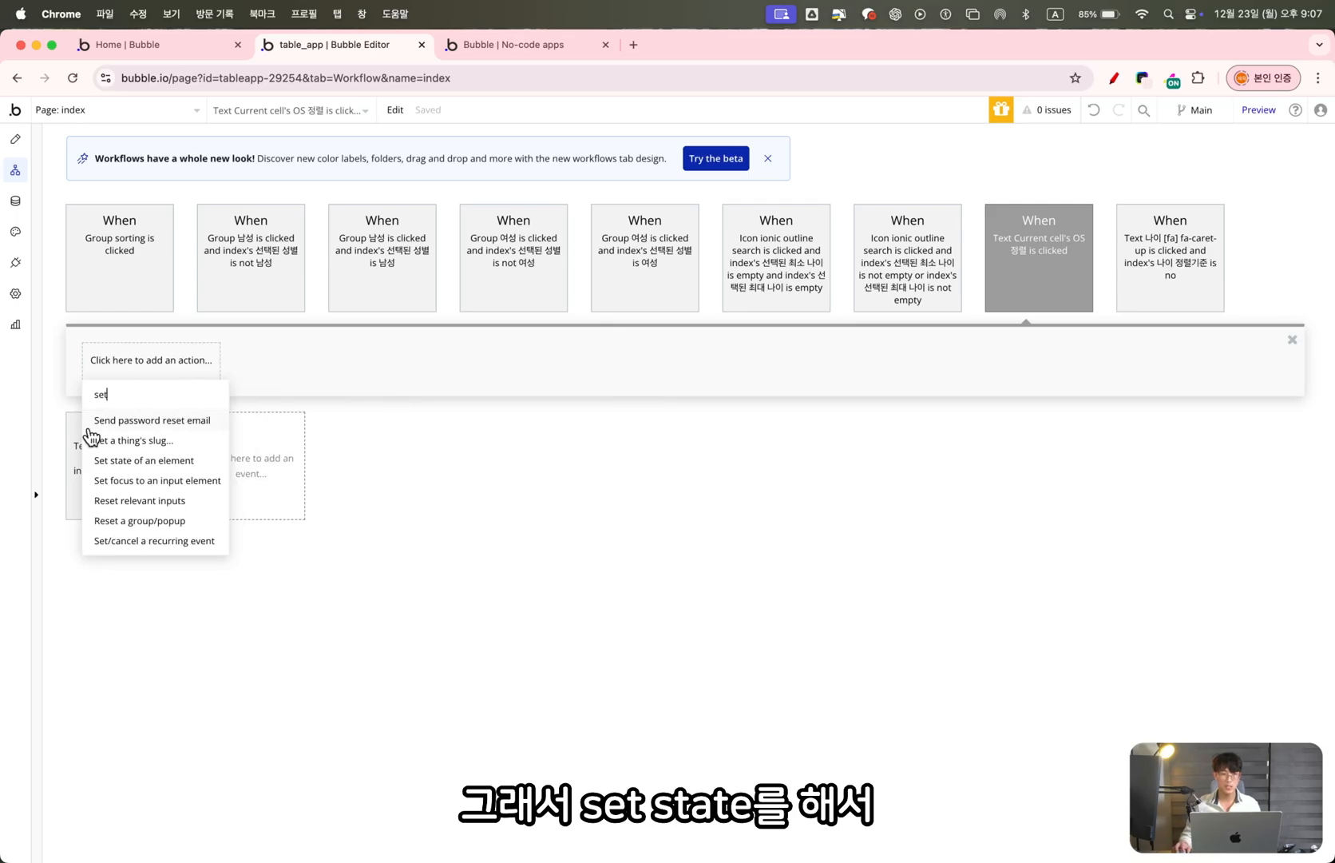
left_click(175, 461)
Configure the action to set index's OS 정렬기준 state to Current cell's OS 정렬기준
left_click(719, 375)
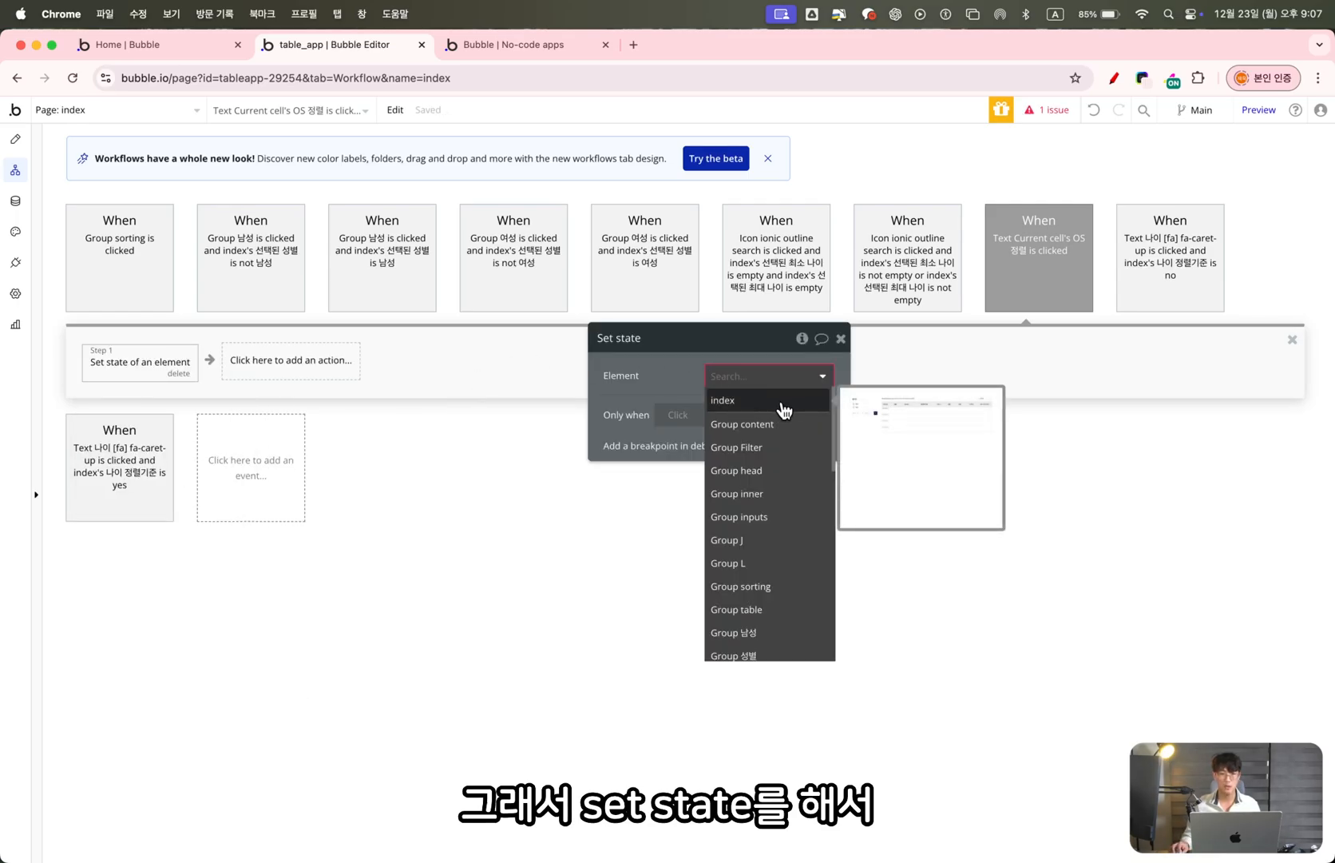
left_click(783, 407)
left_click(757, 407)
left_click(757, 428)
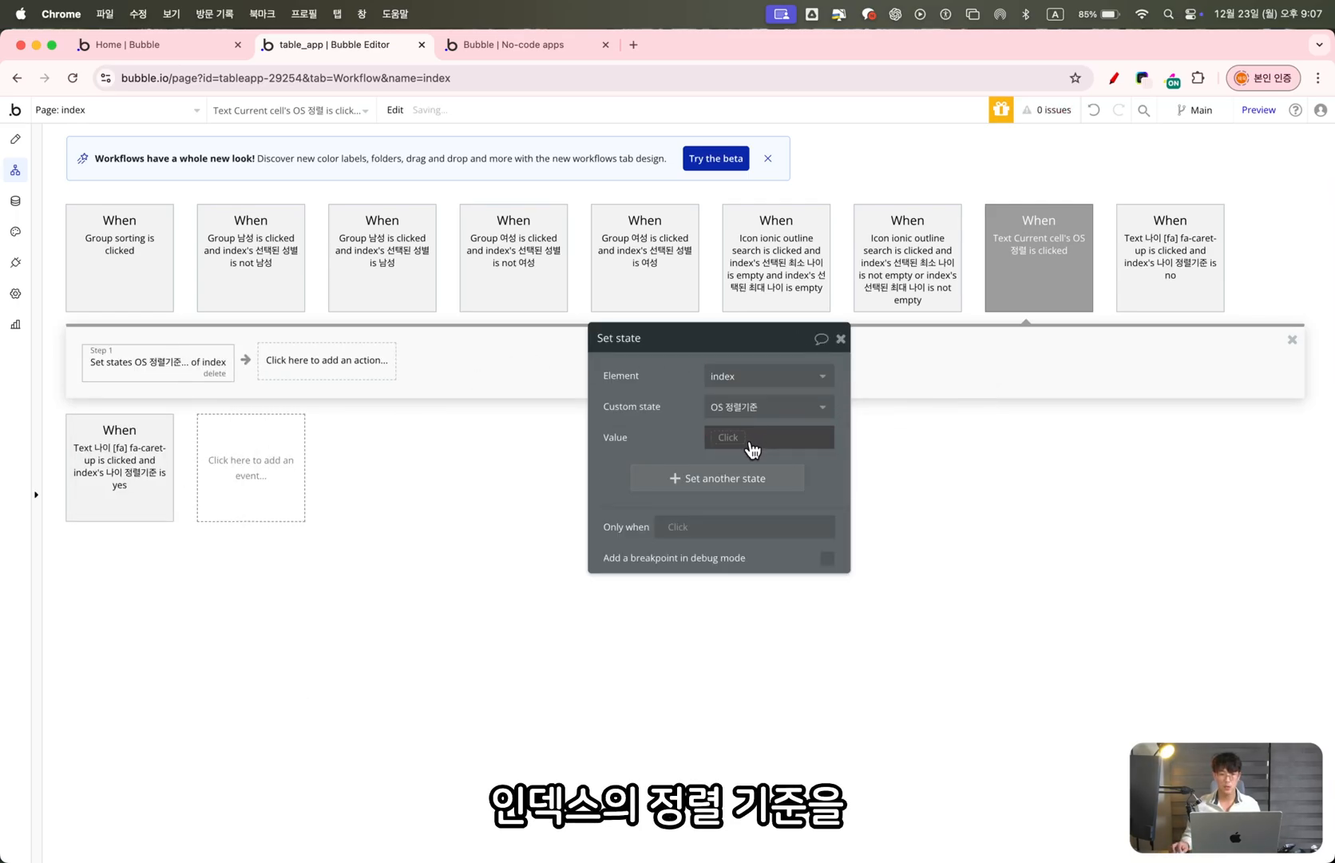
left_click(751, 442)
left_click(741, 411)
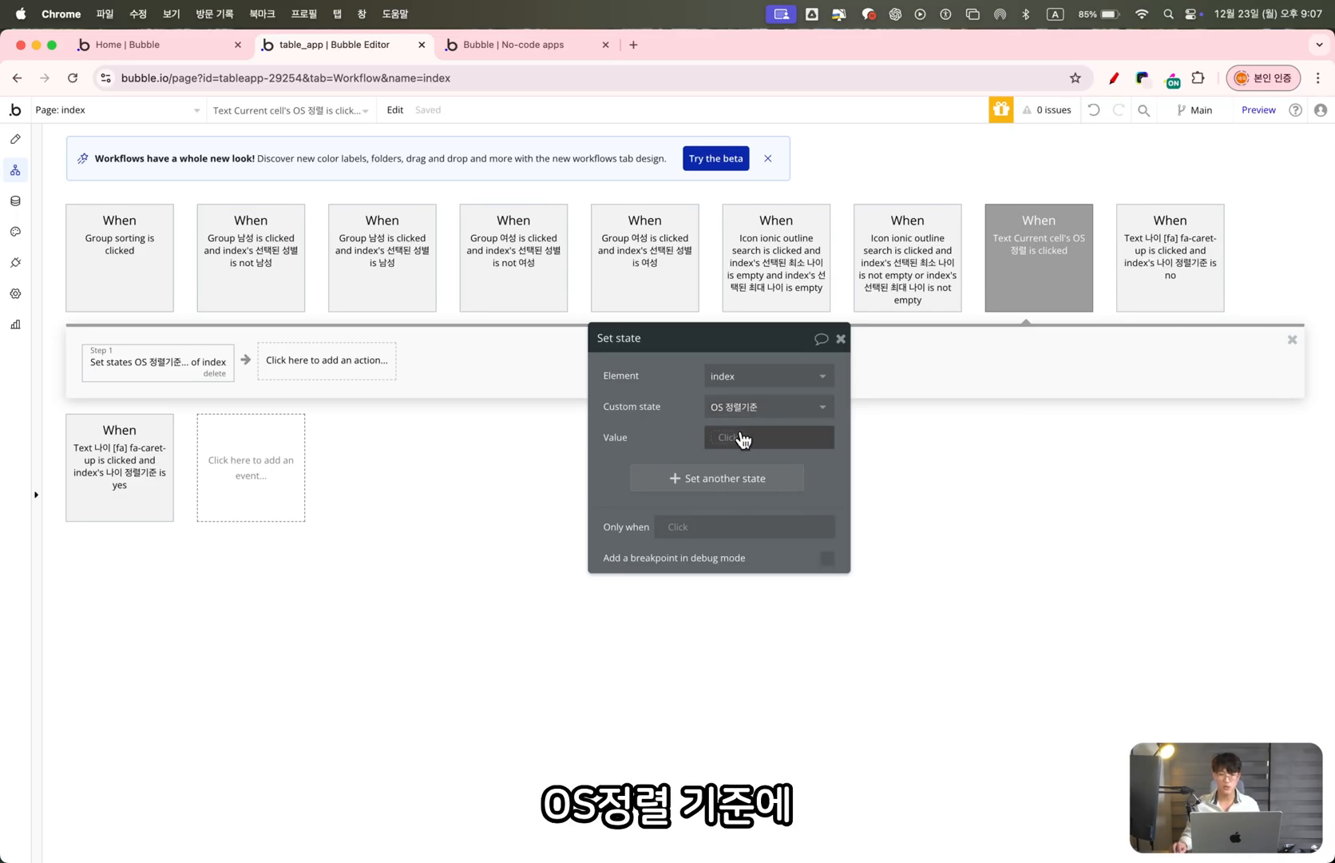
left_click(743, 438)
left_click(781, 613)
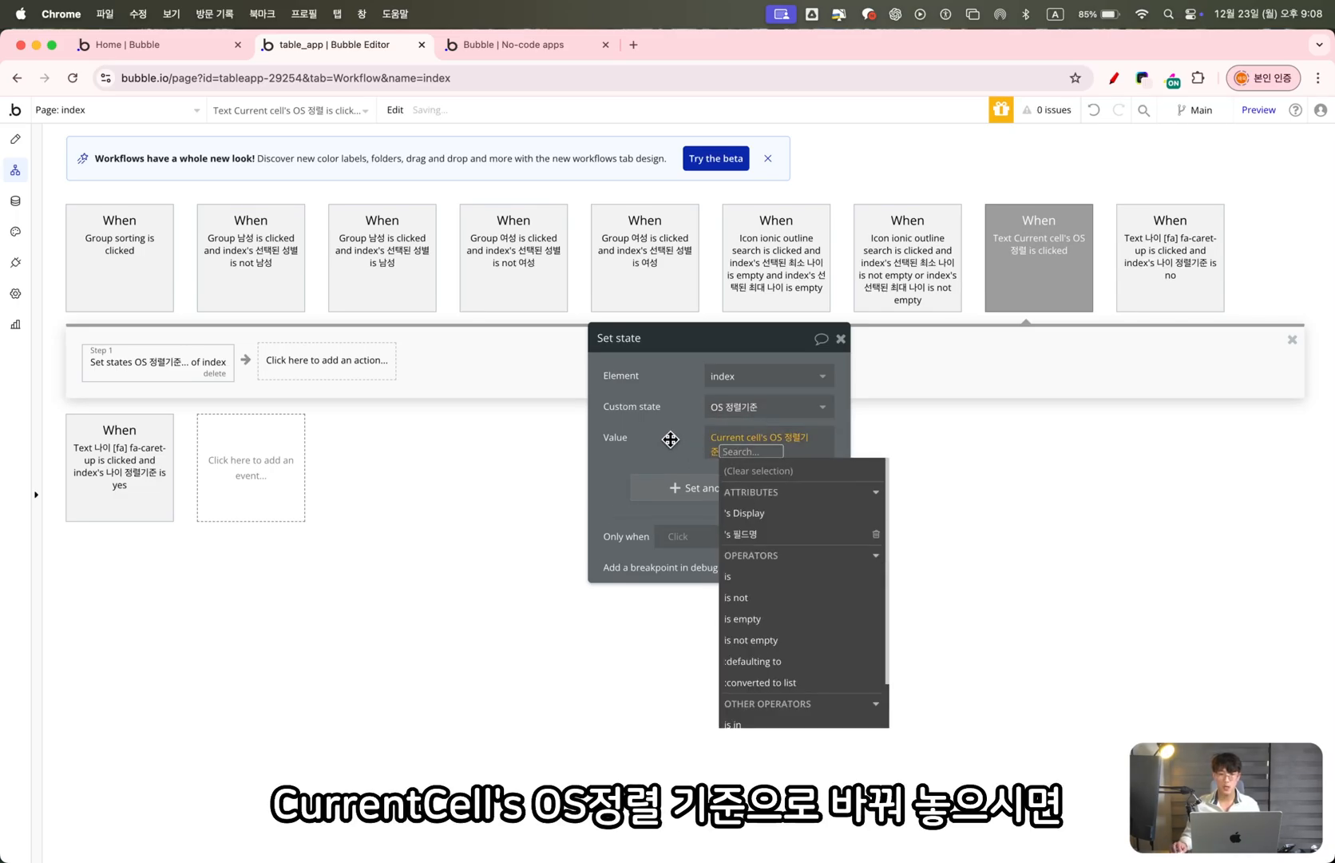
left_click(677, 405)
left_click_drag(677, 405, 712, 414)
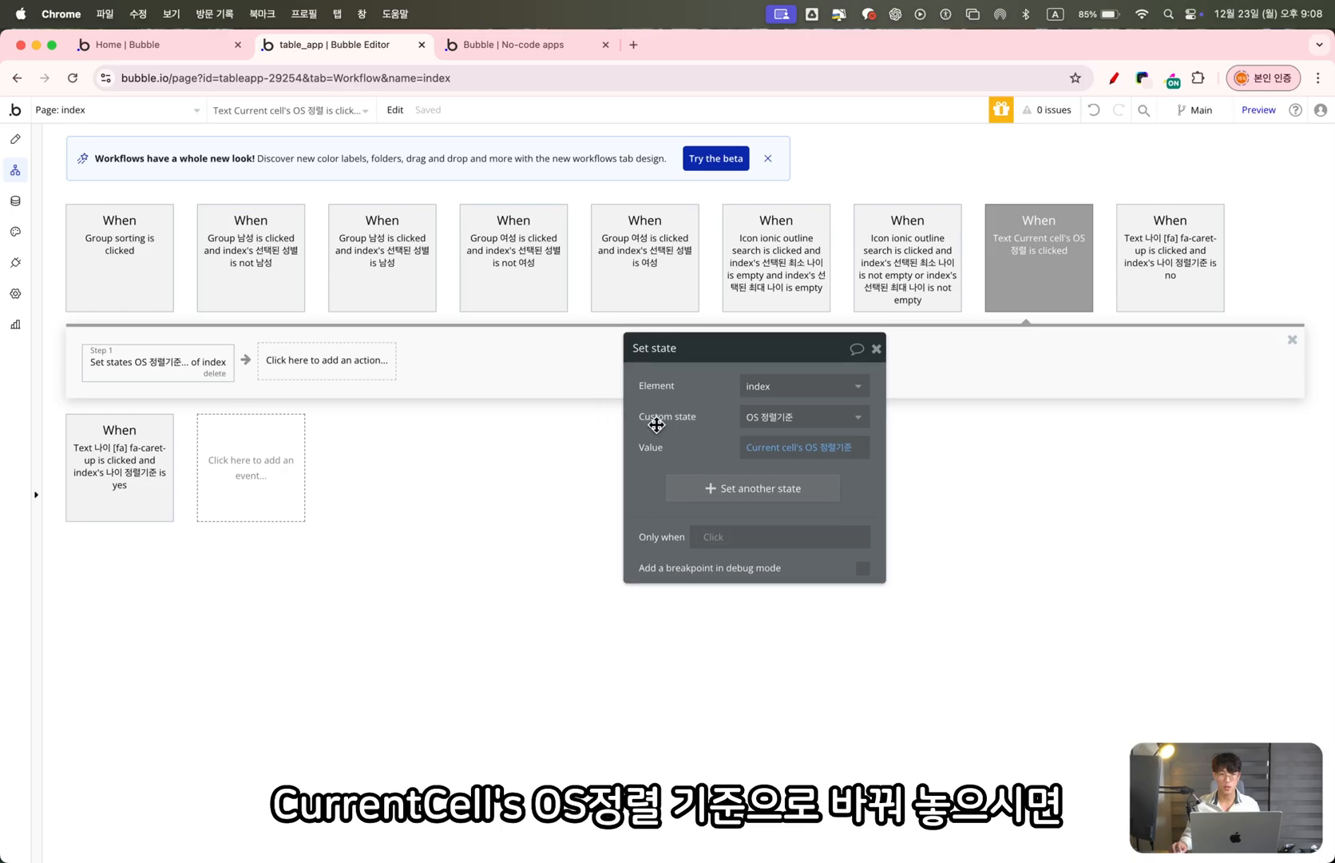
Add an action hiding GroupFocus 정렬기준 and move it ahead of the set state action
left_click(328, 380)
type("hide")
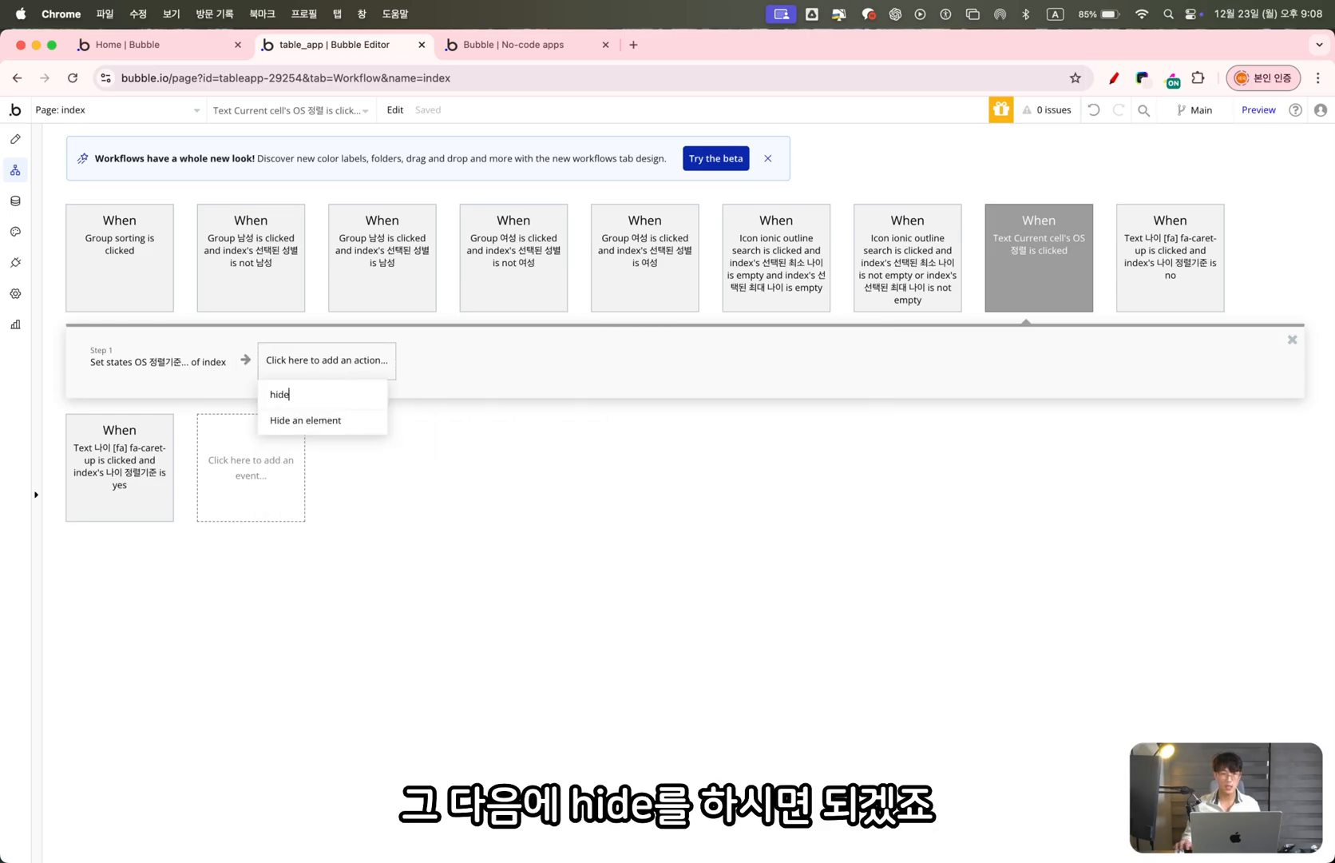
left_click(295, 426)
type("fo")
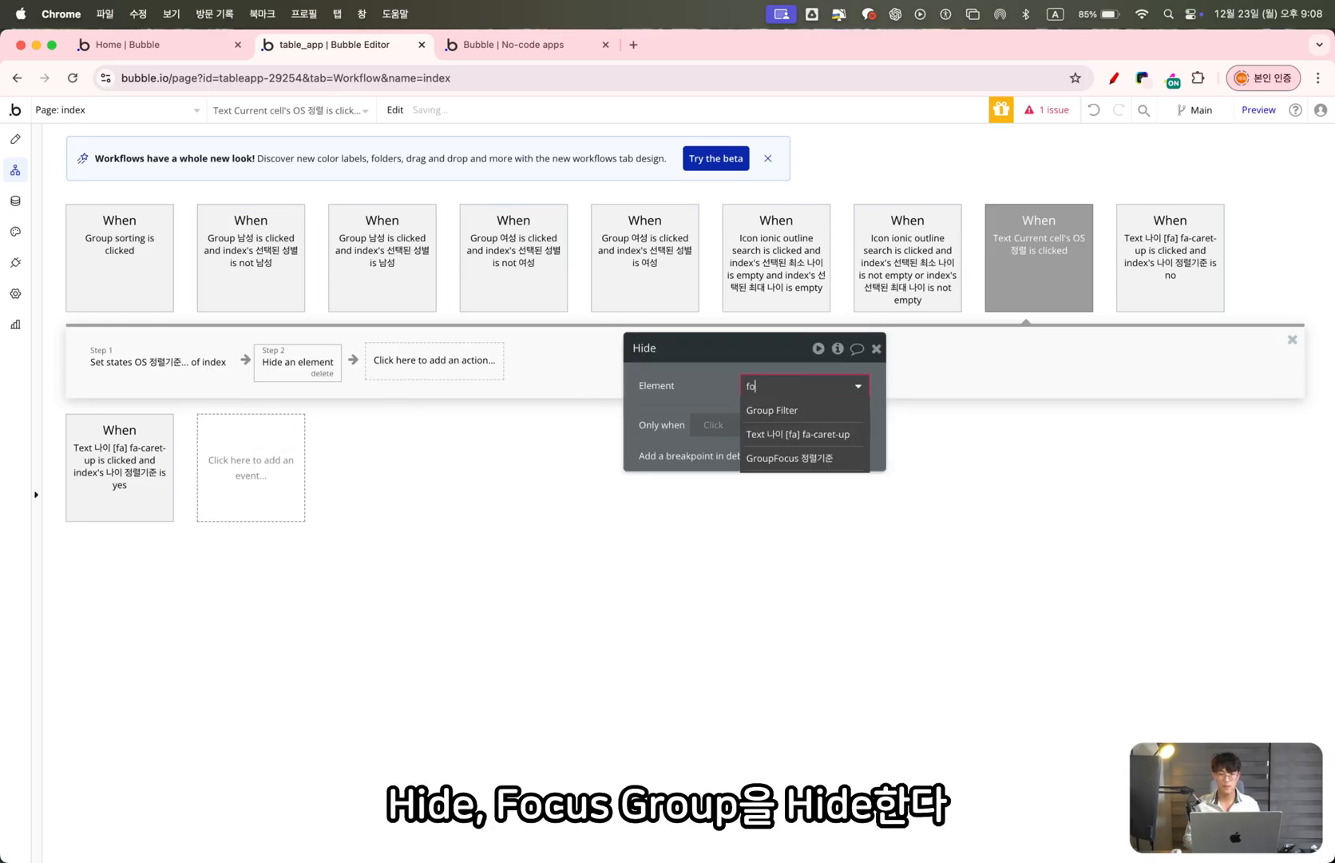
key("Return")
left_click_drag(283, 369, 119, 360)
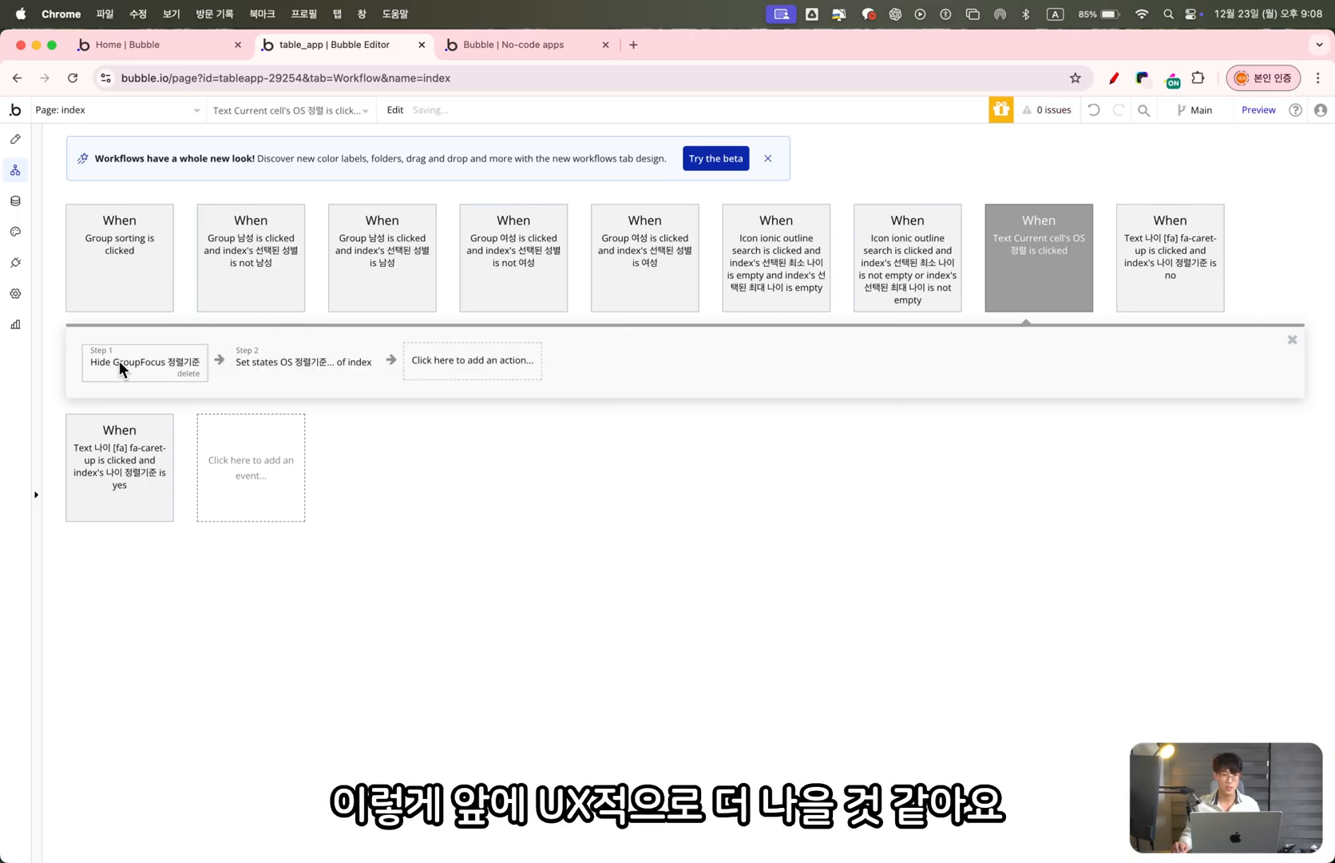
left_click(289, 369)
Refresh the test page and try the sorting dropdown by choosing 나이순 and 카드 소지기간순
left_click(502, 48)
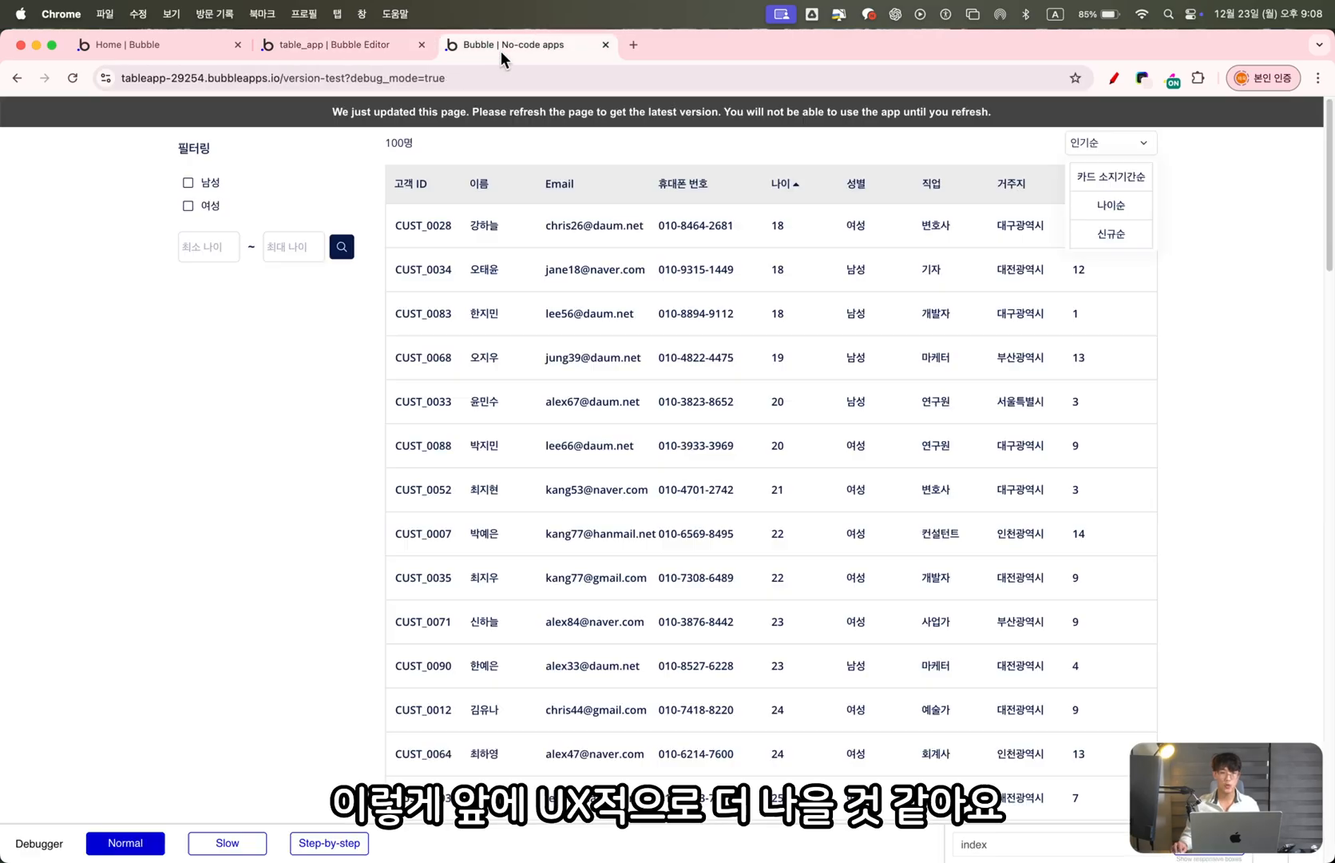
left_click(566, 114)
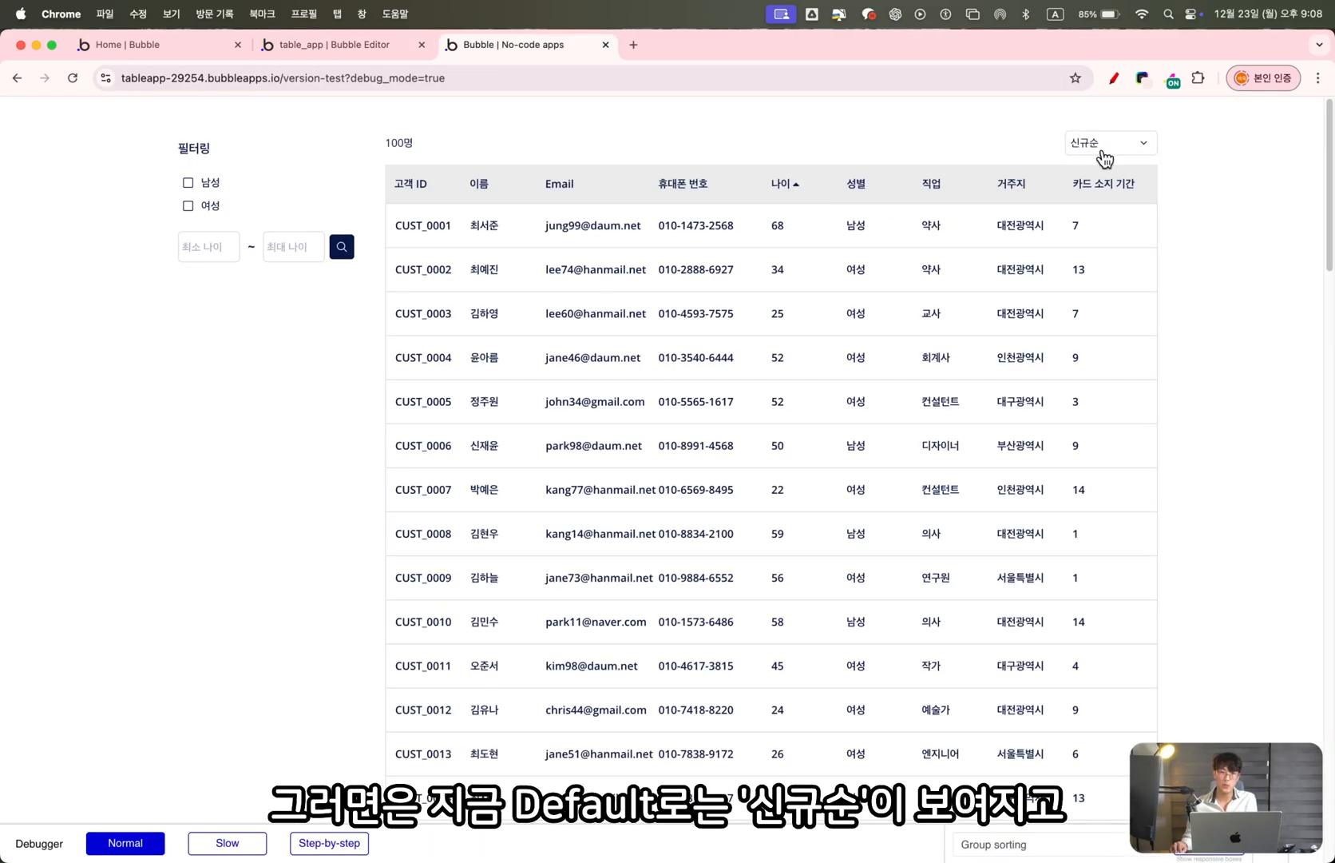
left_click(1105, 158)
left_click(1120, 208)
left_click(1134, 144)
left_click(1118, 179)
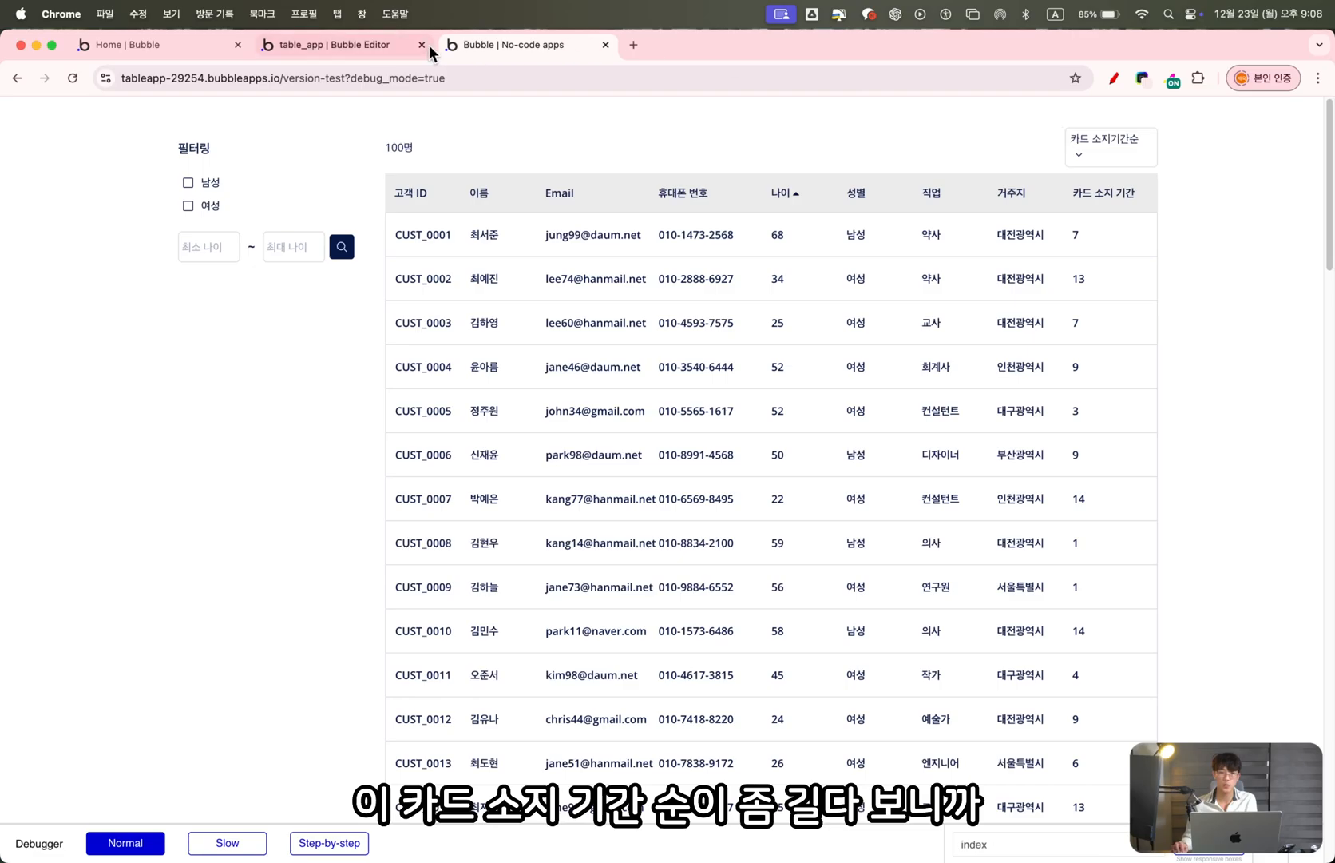
Set the max width of both GroupFocus 정렬기준 and Group sorting to 140 px
left_click(398, 48)
left_click(15, 139)
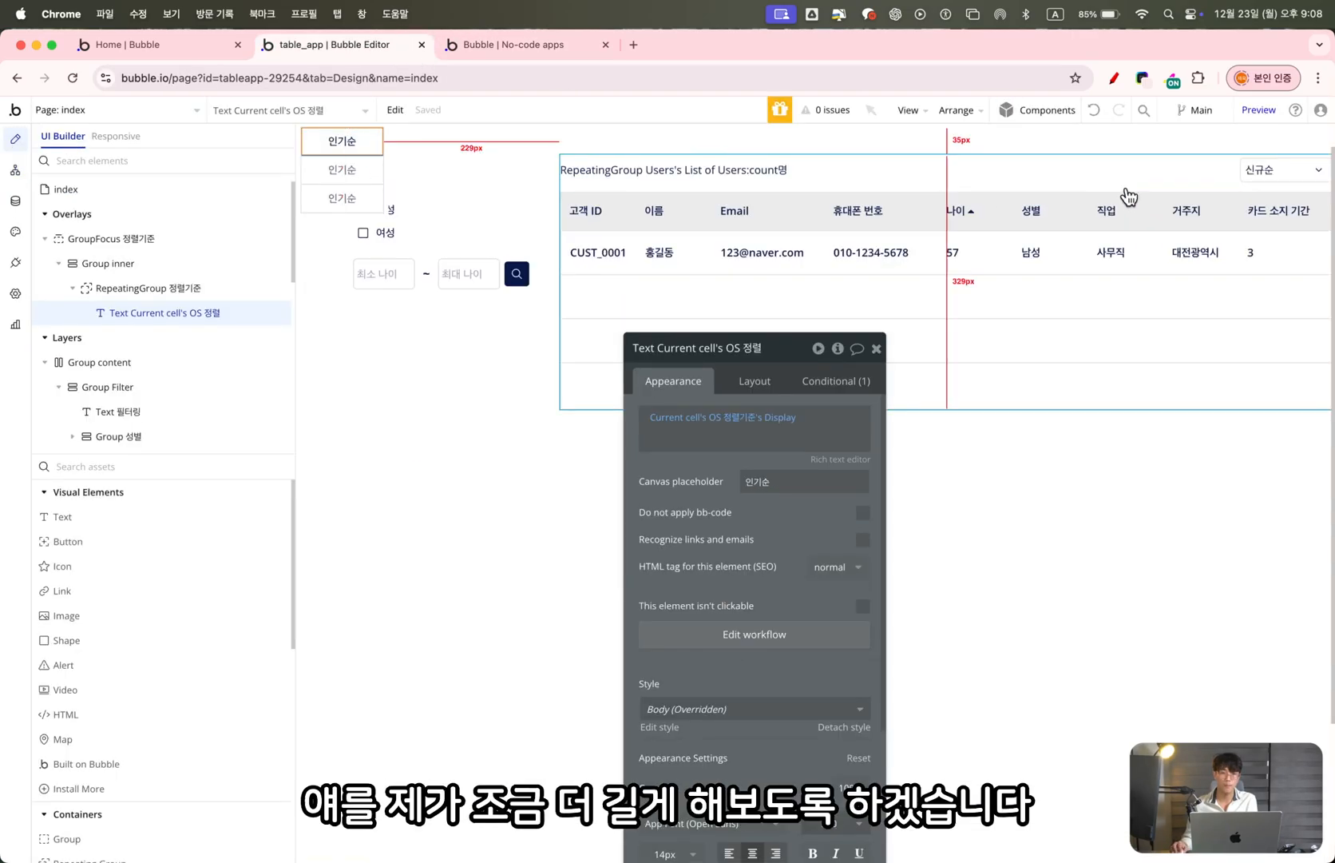
left_click(154, 247)
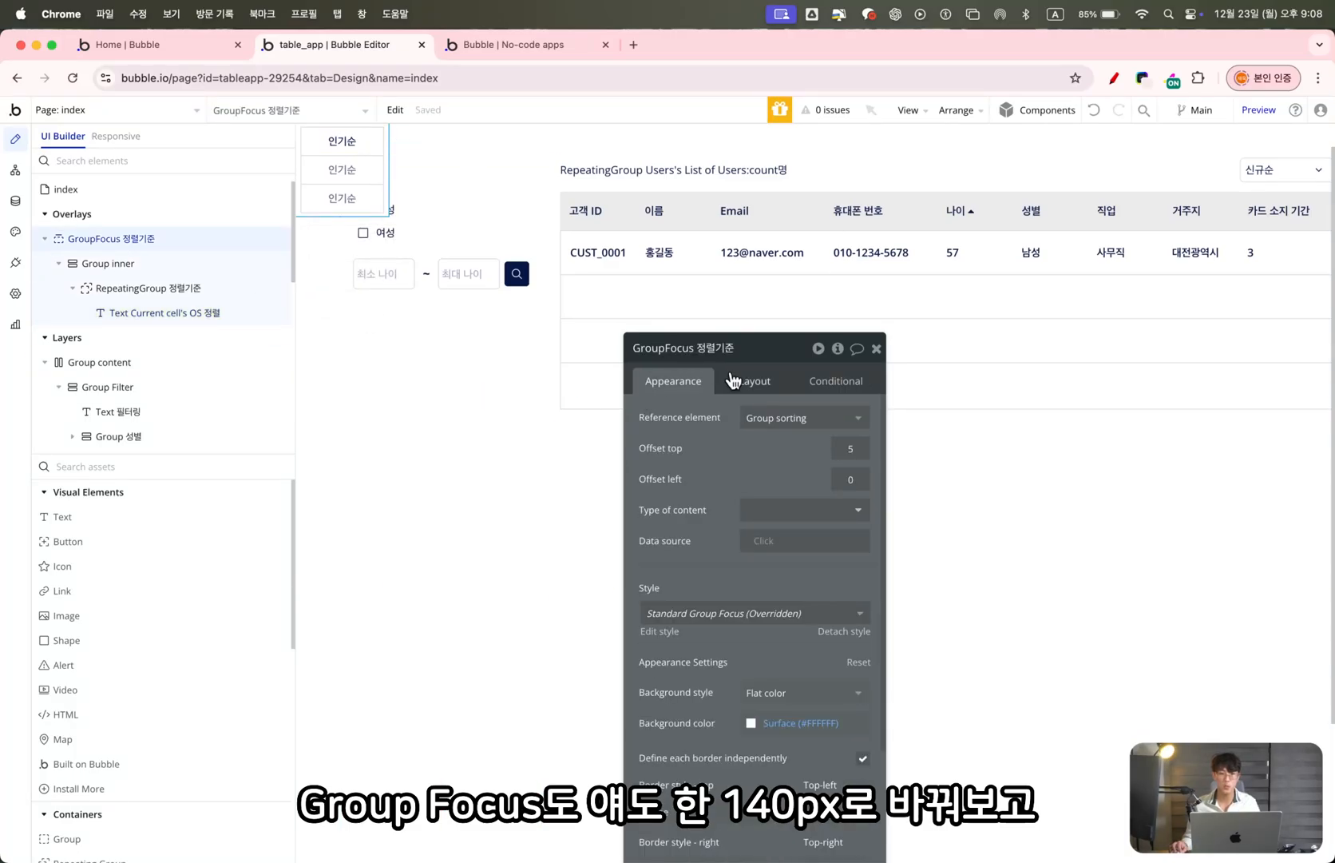
left_click(750, 381)
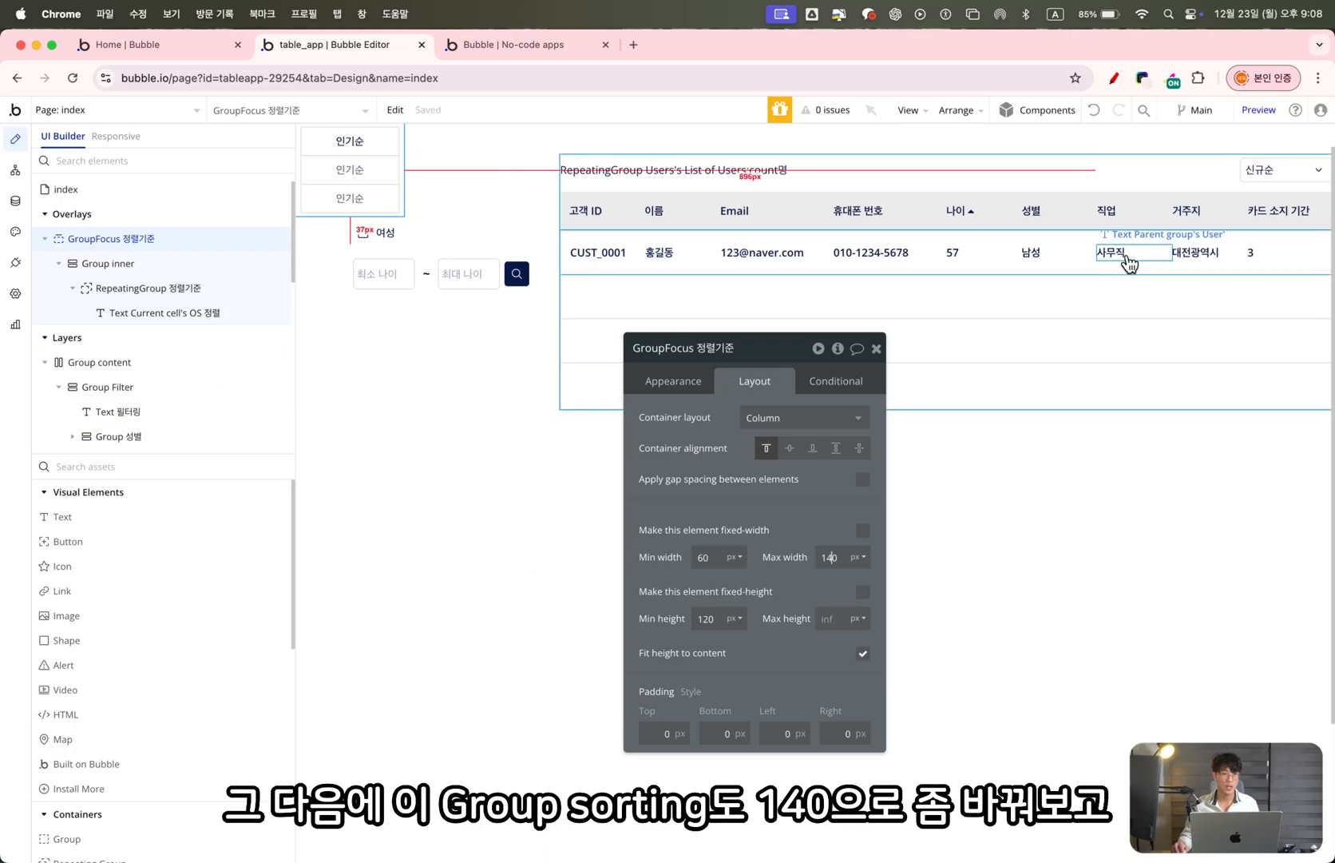
left_click(1250, 181)
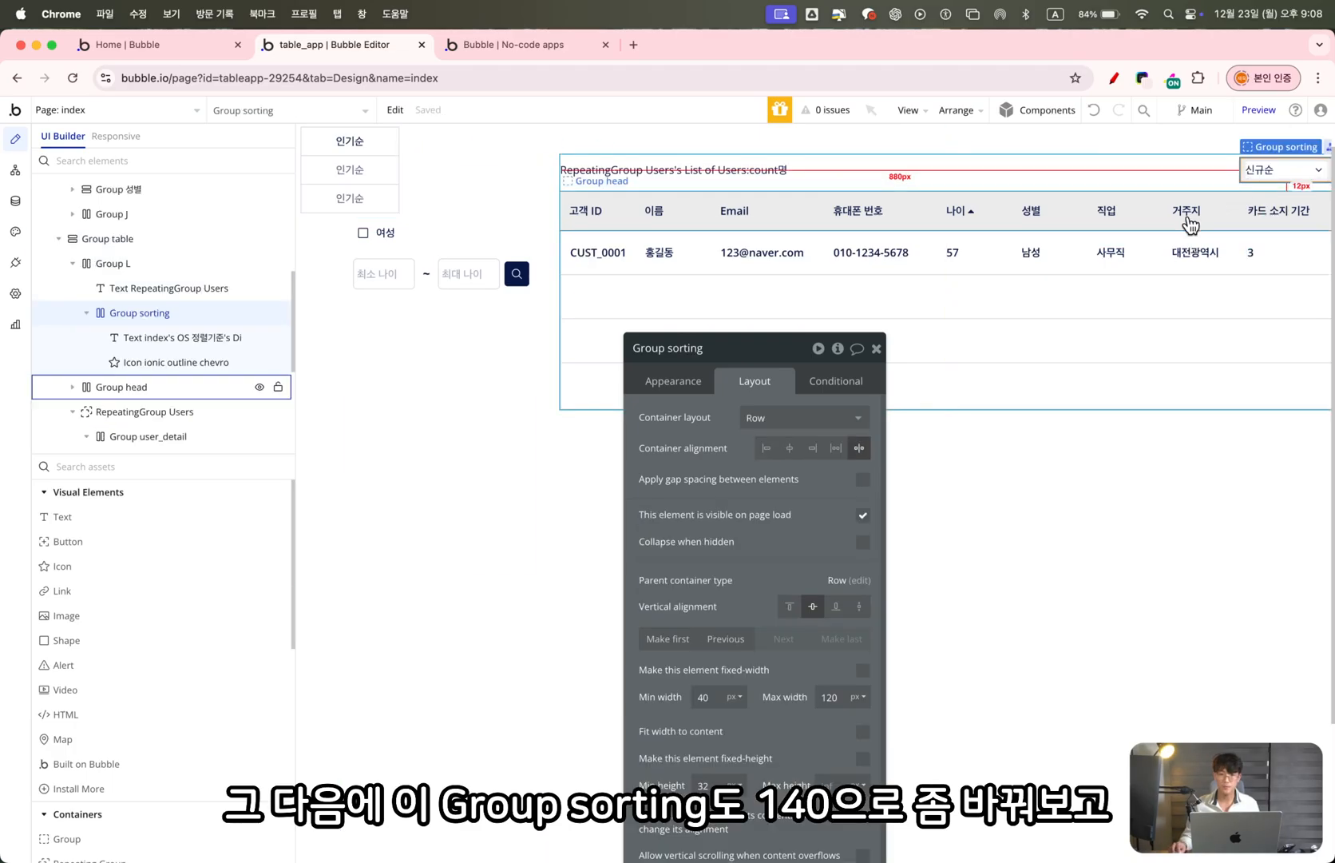
scroll(790, 575, "down", 1)
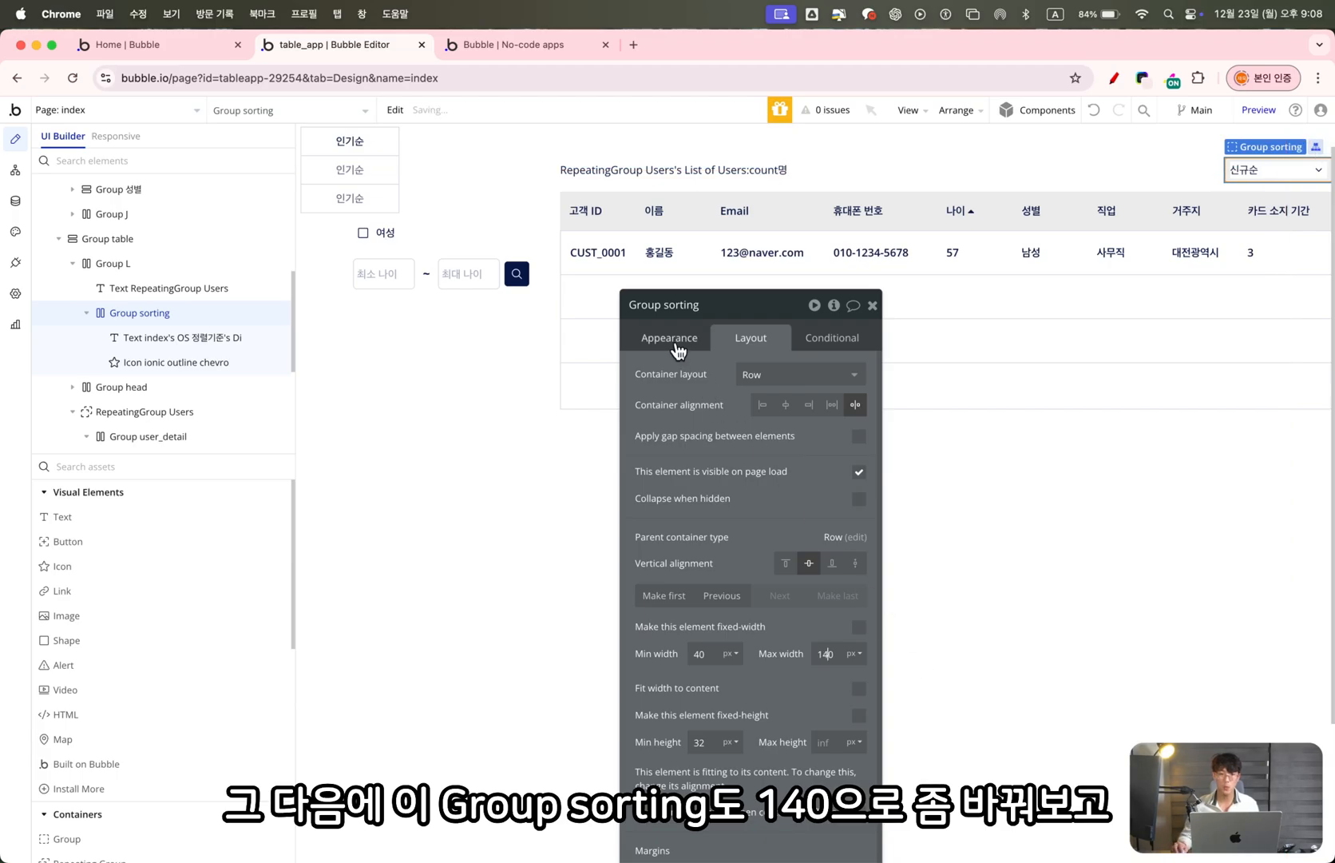
Set the font size of the text inside Group sorting to 13px
left_click(674, 339)
left_click_drag(756, 647, 738, 551)
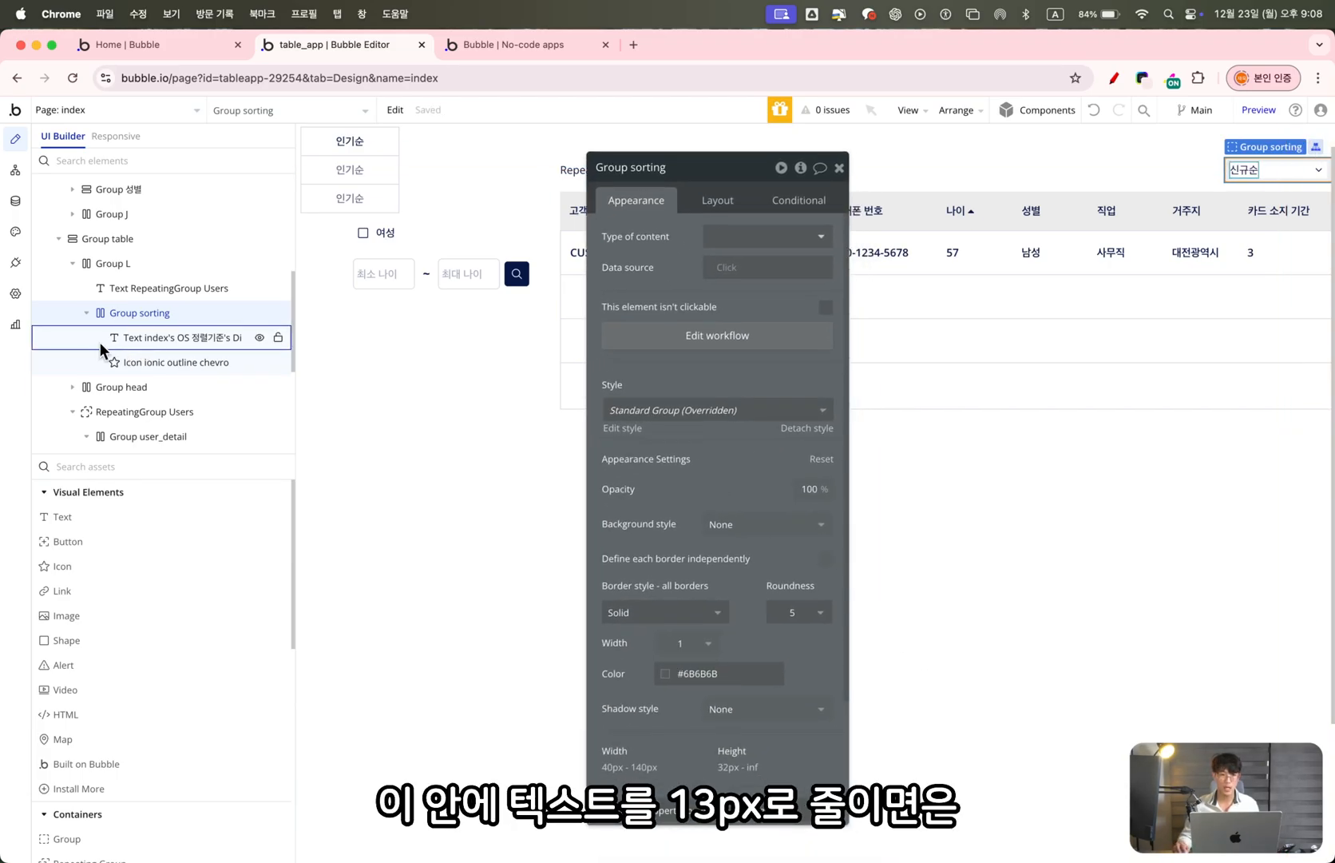
left_click(175, 337)
left_click(633, 673)
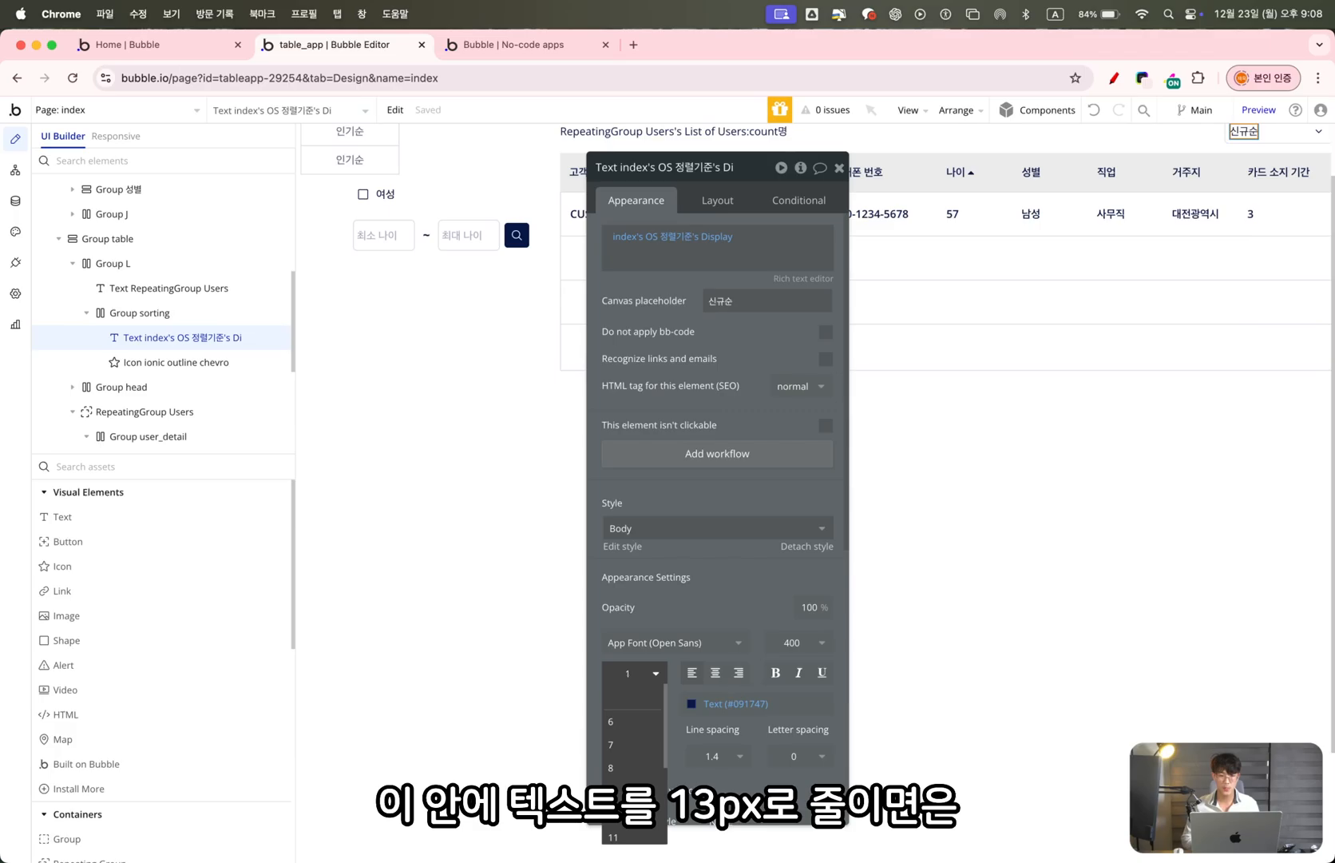
type("3")
key("Return")
Reload the test page and check the resized sorting dropdown by choosing 나이순 and 신규순
left_click(502, 45)
left_click(603, 112)
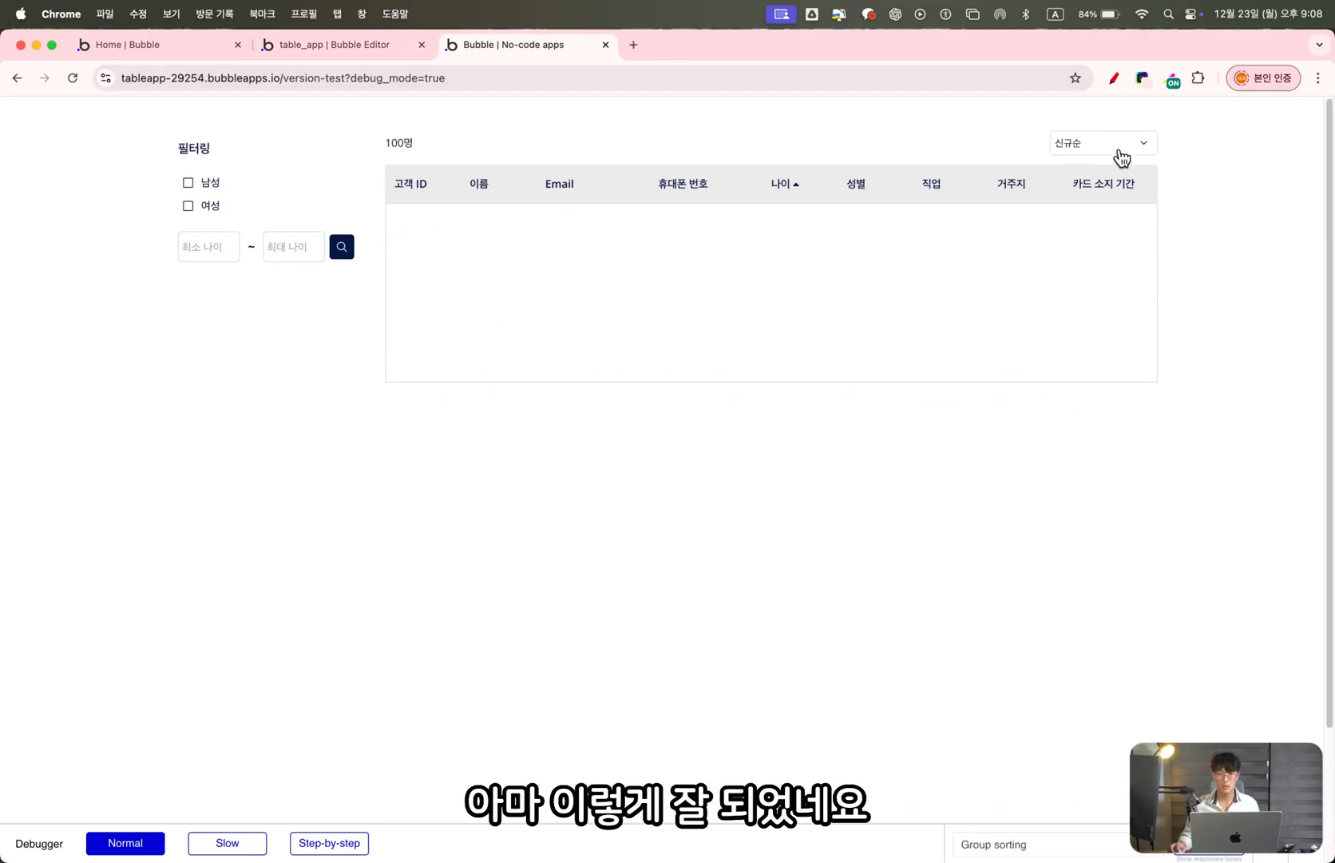
left_click(1114, 145)
left_click(1118, 206)
left_click(1125, 140)
left_click(1102, 234)
left_click(1098, 143)
Set the font size of the option text in RepeatingGroup 정렬기준 to 13px
left_click(363, 45)
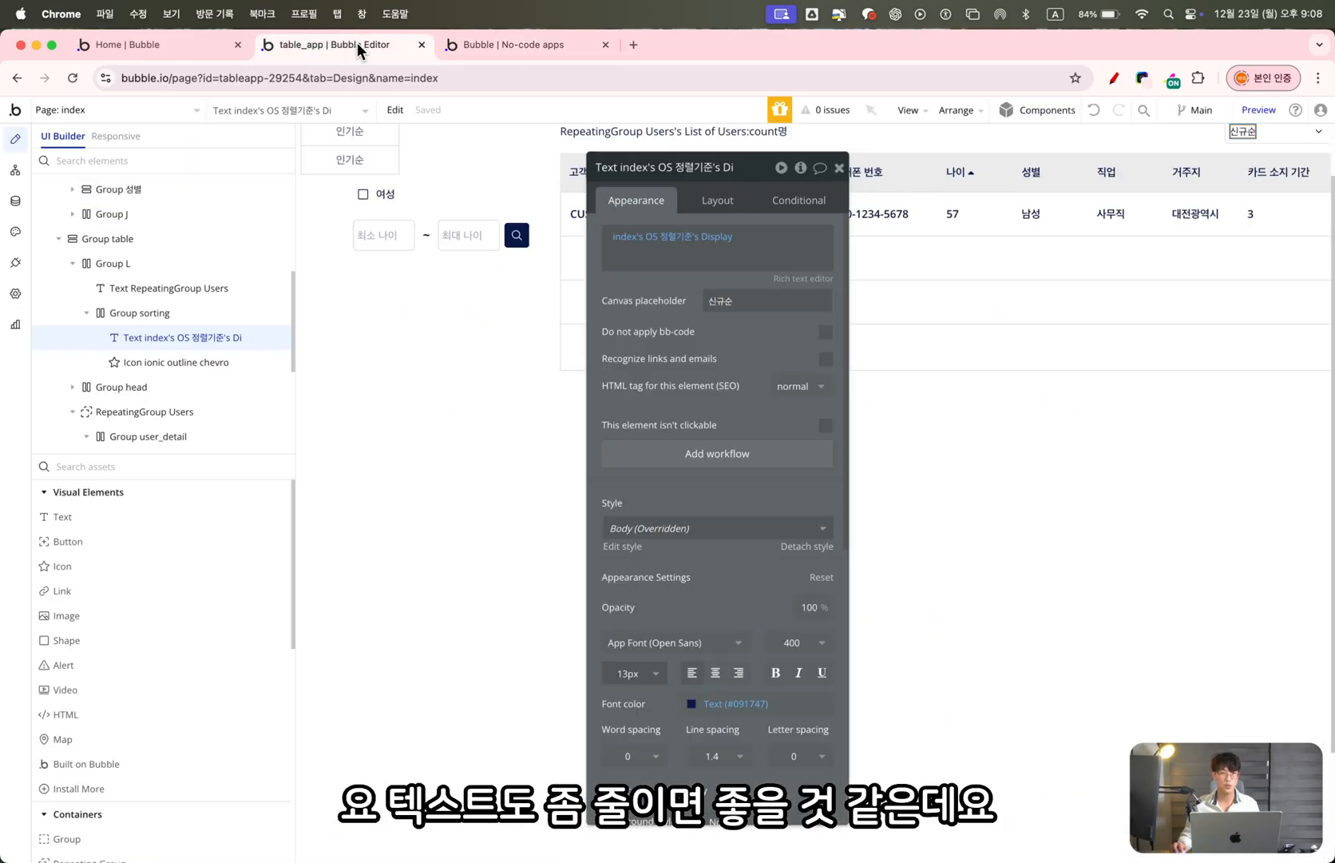
left_click(352, 167)
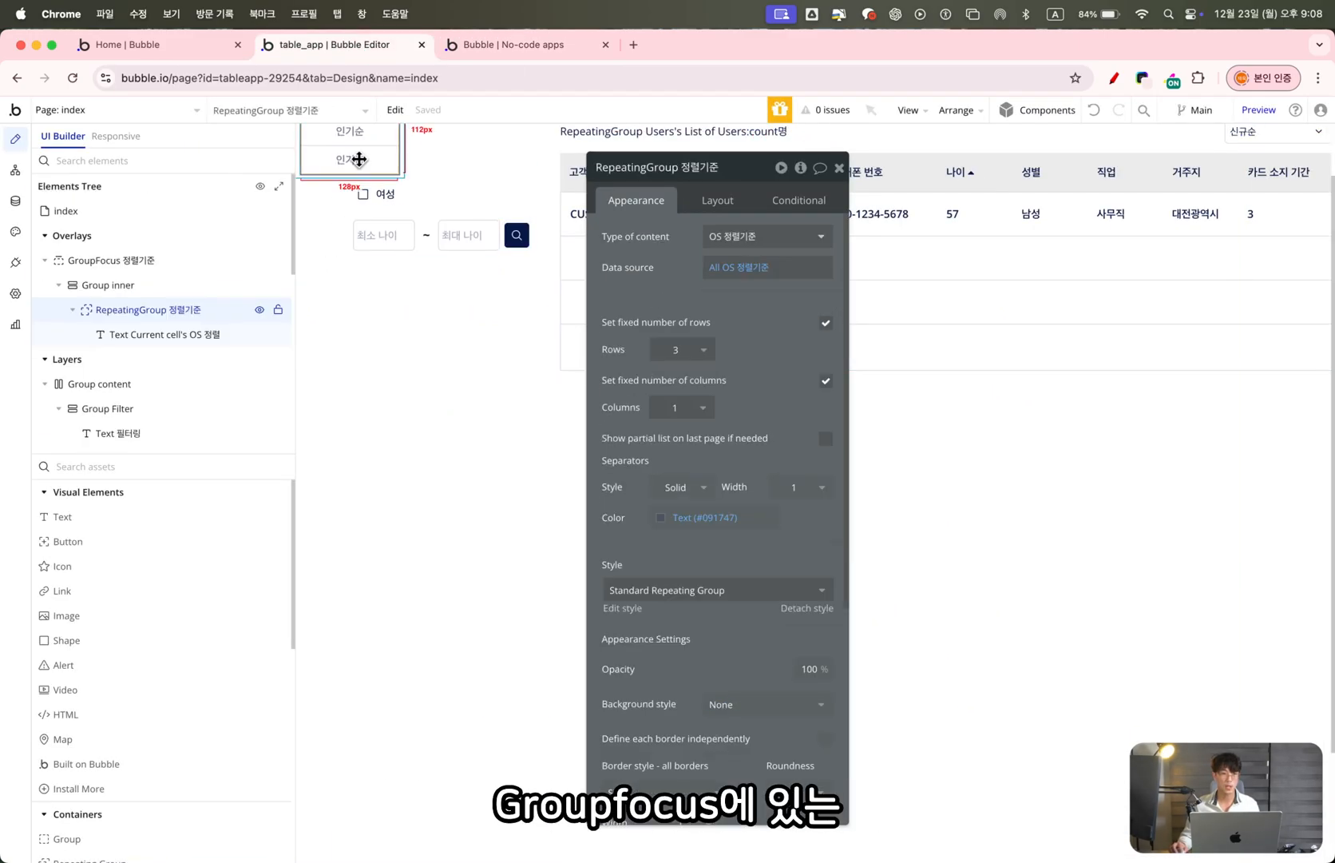
left_click(186, 336)
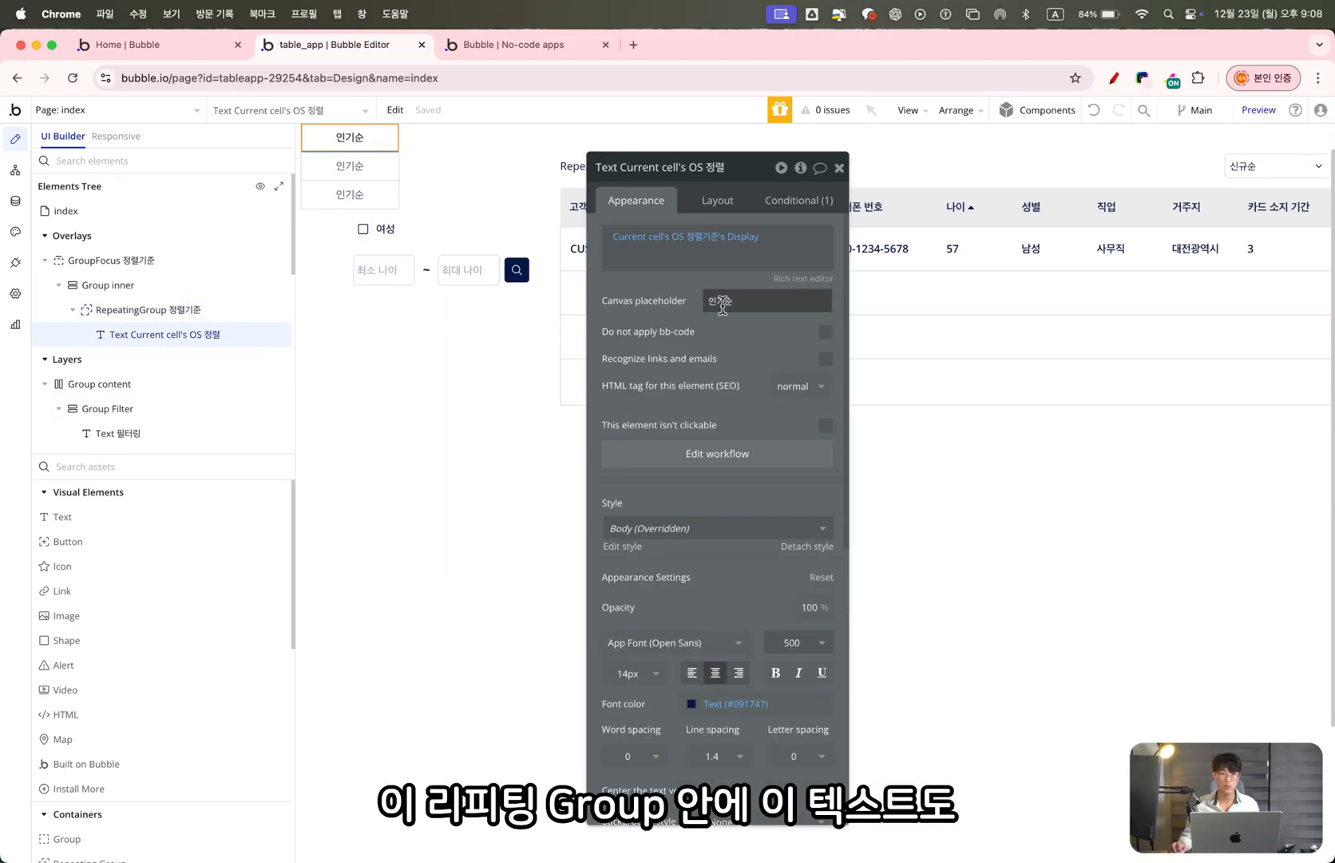
left_click(635, 674)
key("BackSpace")
type("3")
key("Return")
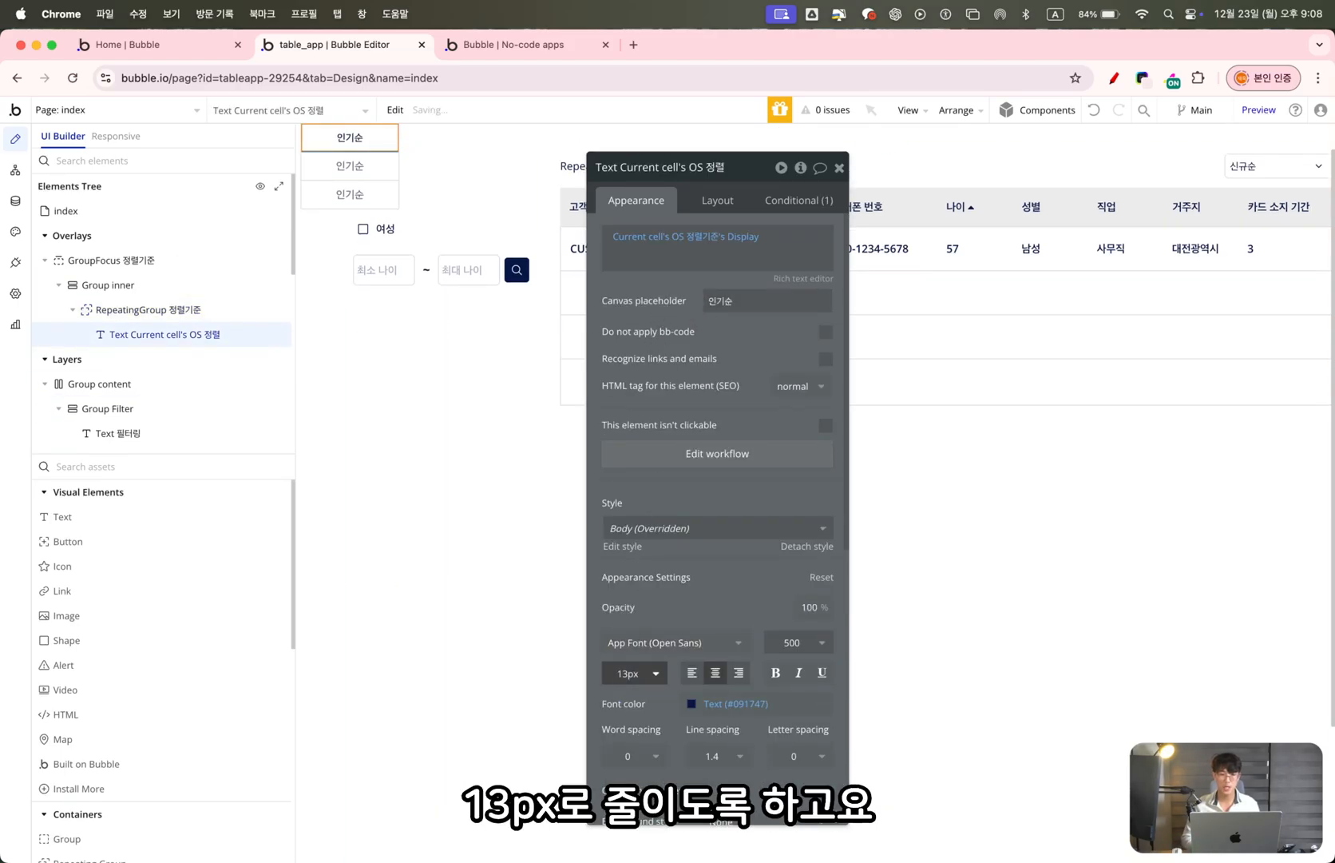
left_click_drag(689, 374, 529, 372)
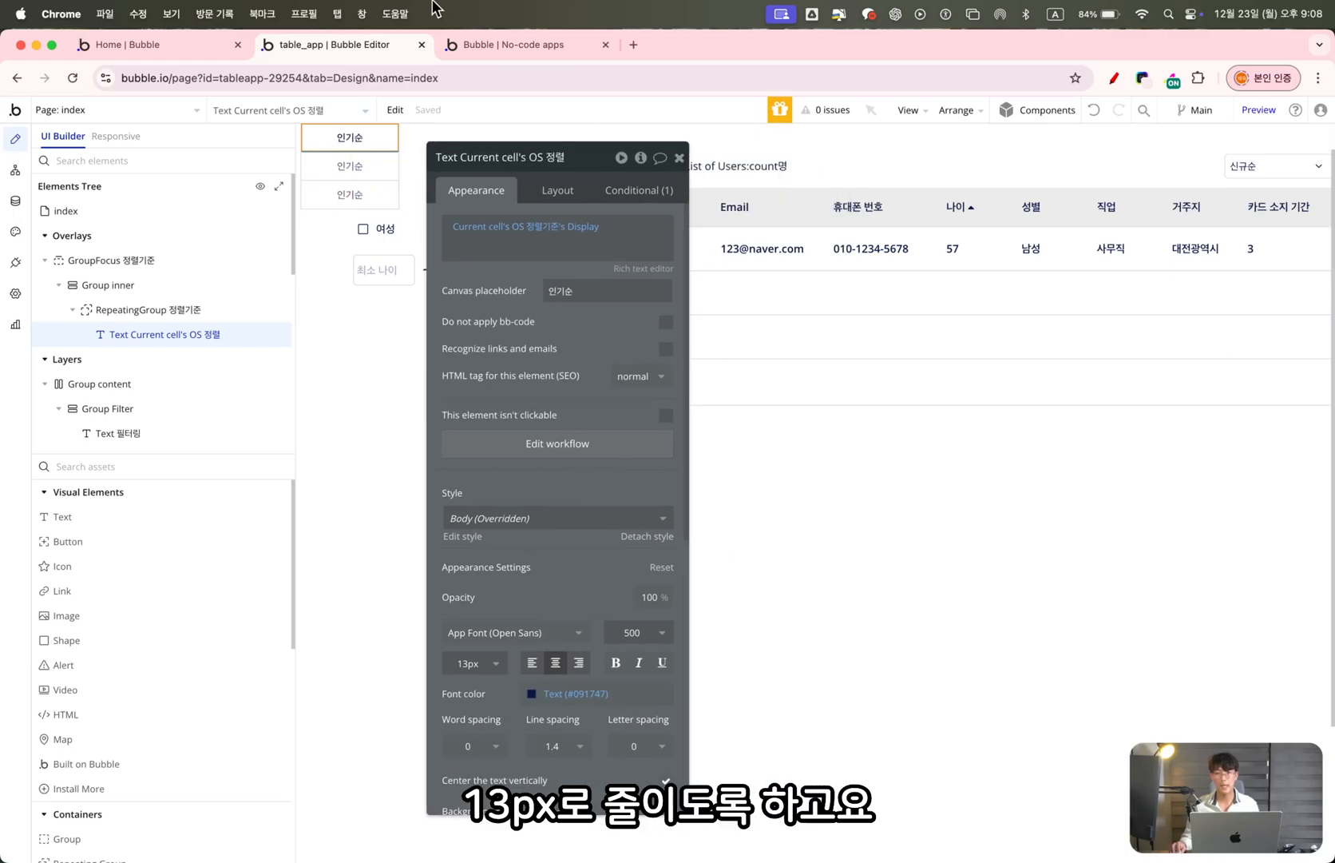
Refresh the test page and choose 나이순 in the sorting dropdown to check the smaller option text
left_click(495, 44)
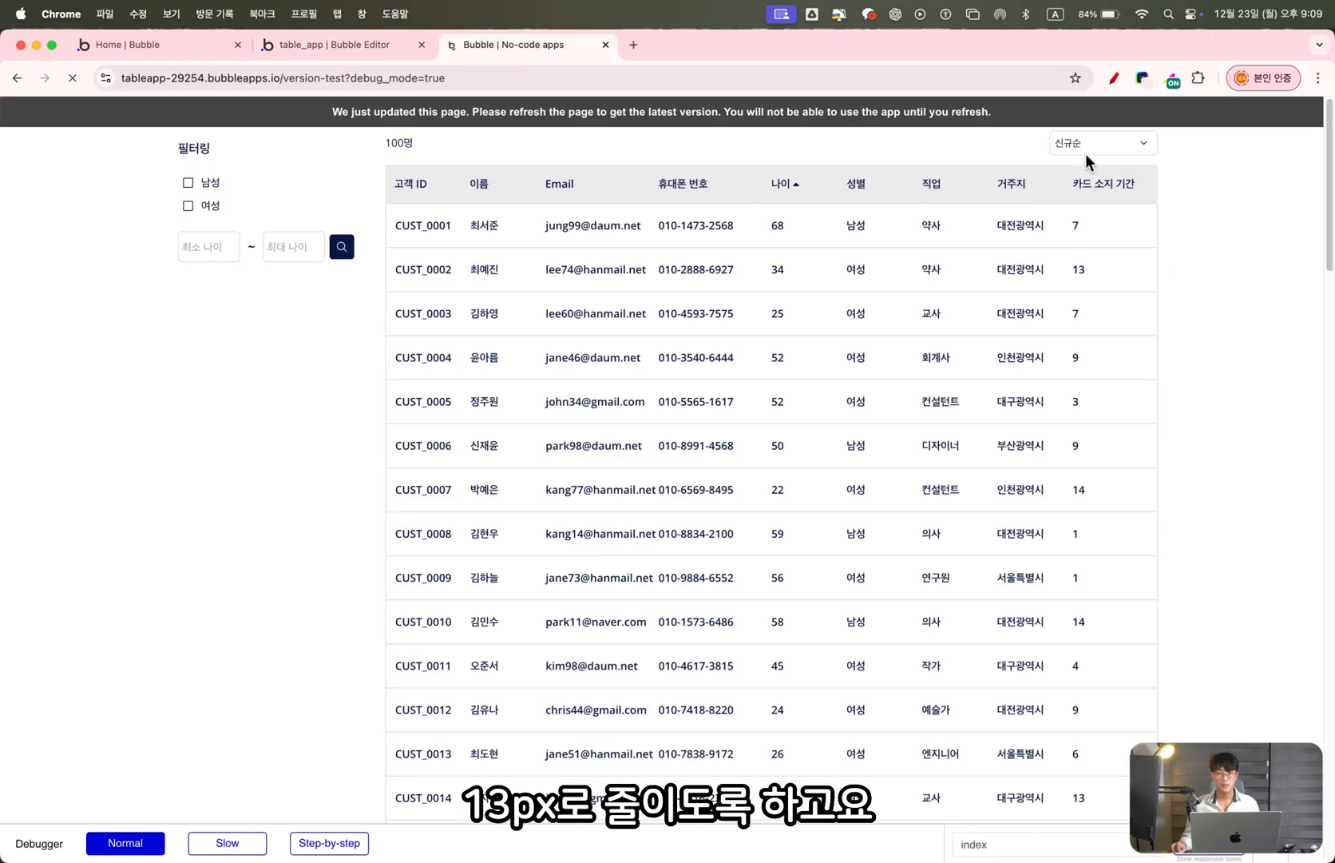
left_click(1106, 145)
left_click(1096, 206)
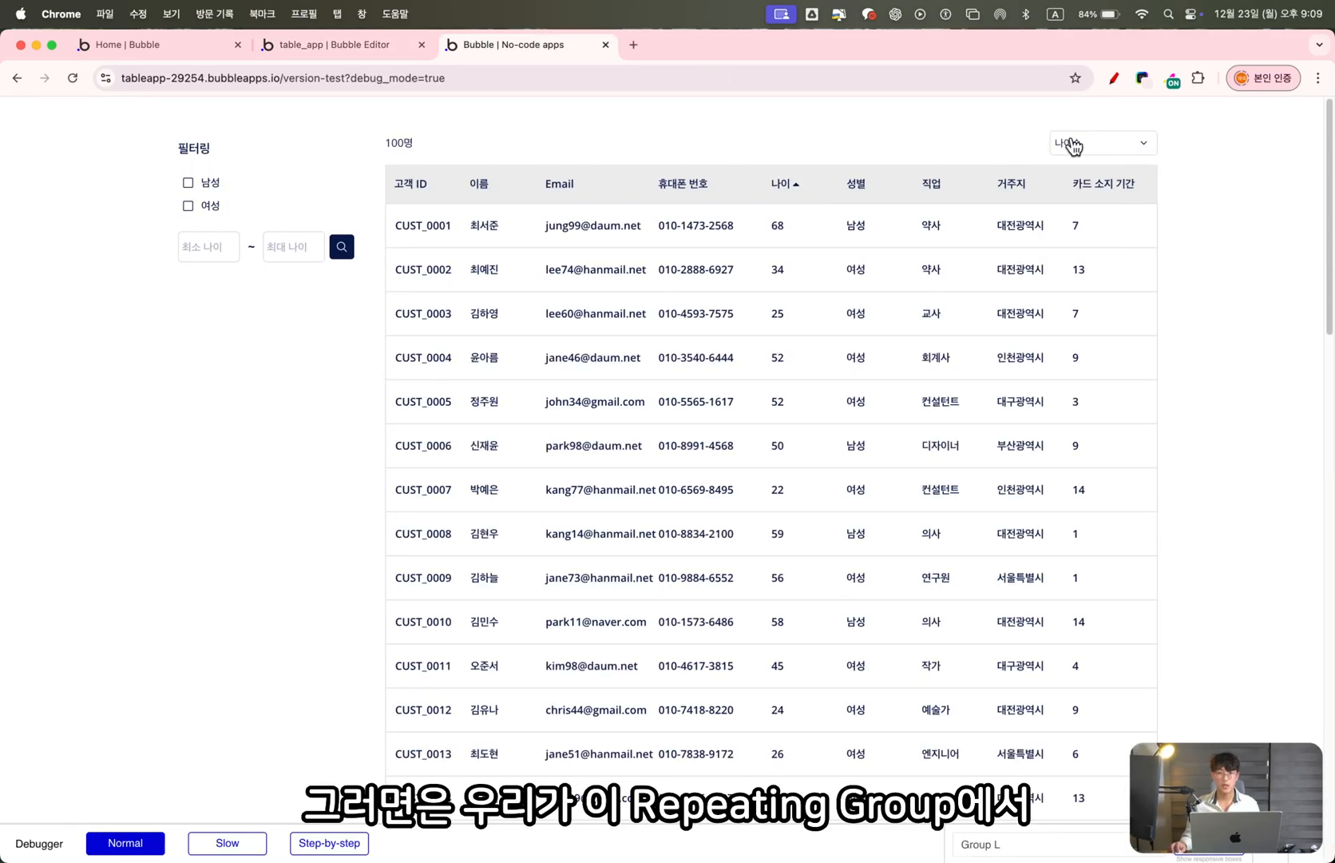
In the editor, point the Dynamic field name of the RepeatingGroup Users search to index's OS 정렬기준 state
left_click(363, 46)
left_click(861, 400)
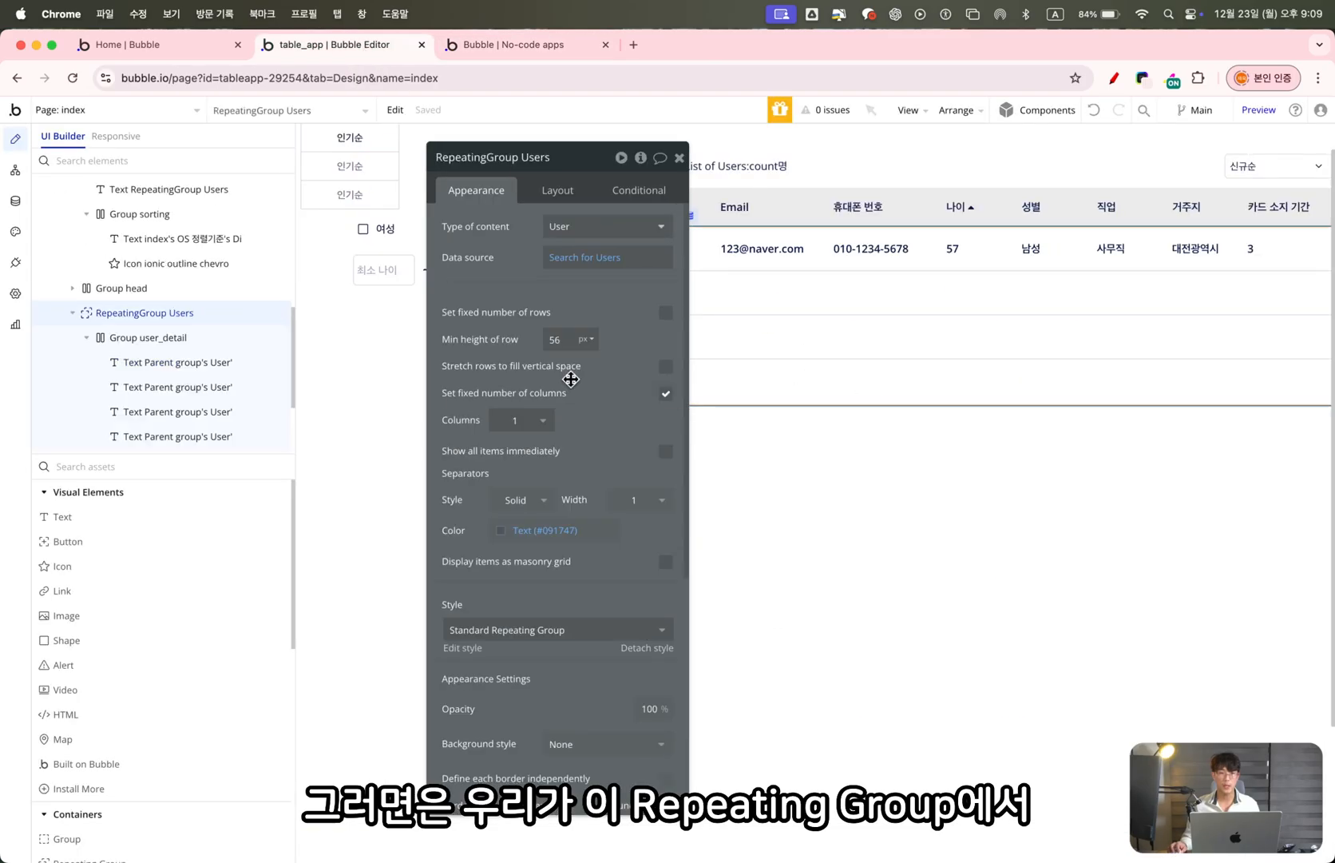
left_click(581, 257)
left_click(878, 413)
left_click(1008, 418)
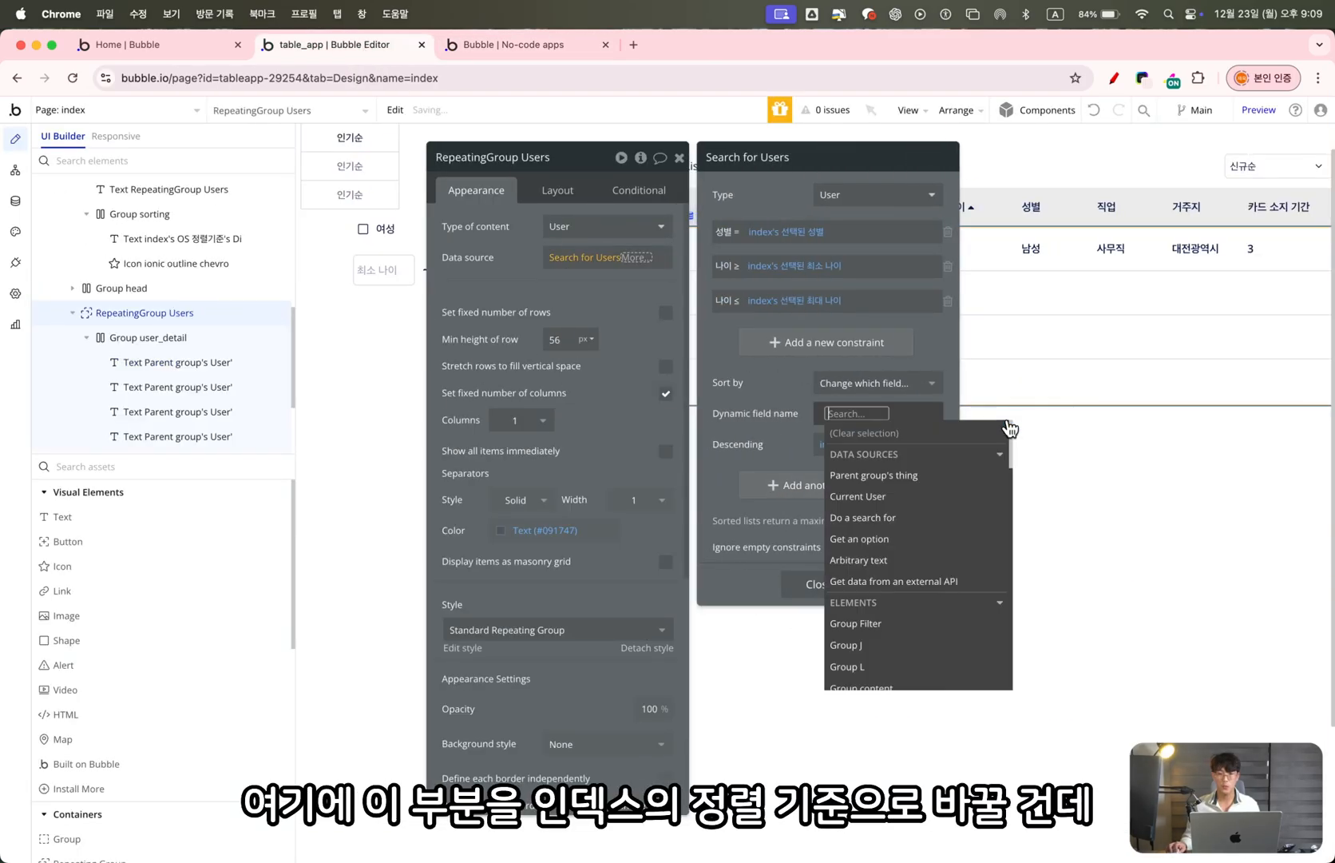
type("index")
key("Down")
key("Return")
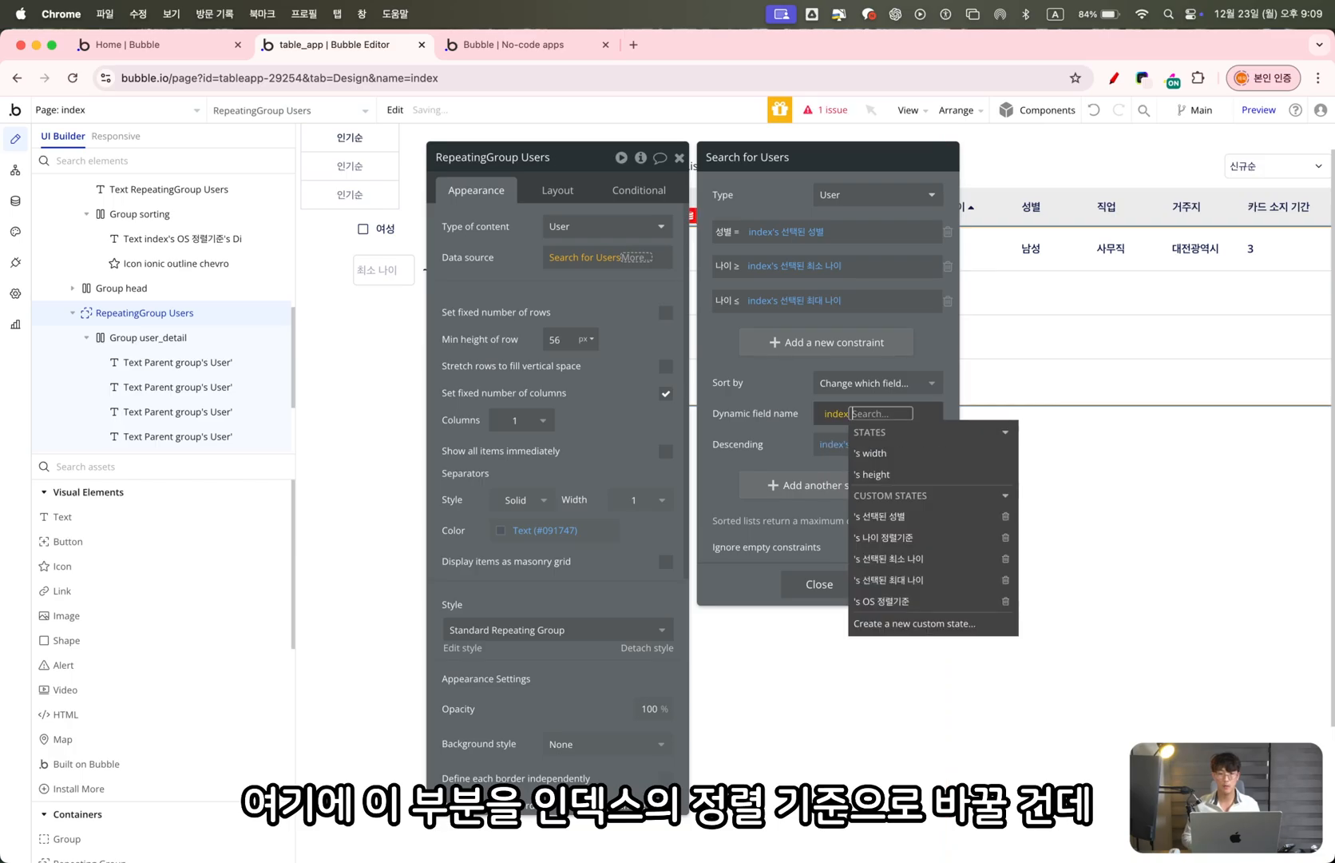
left_click(908, 604)
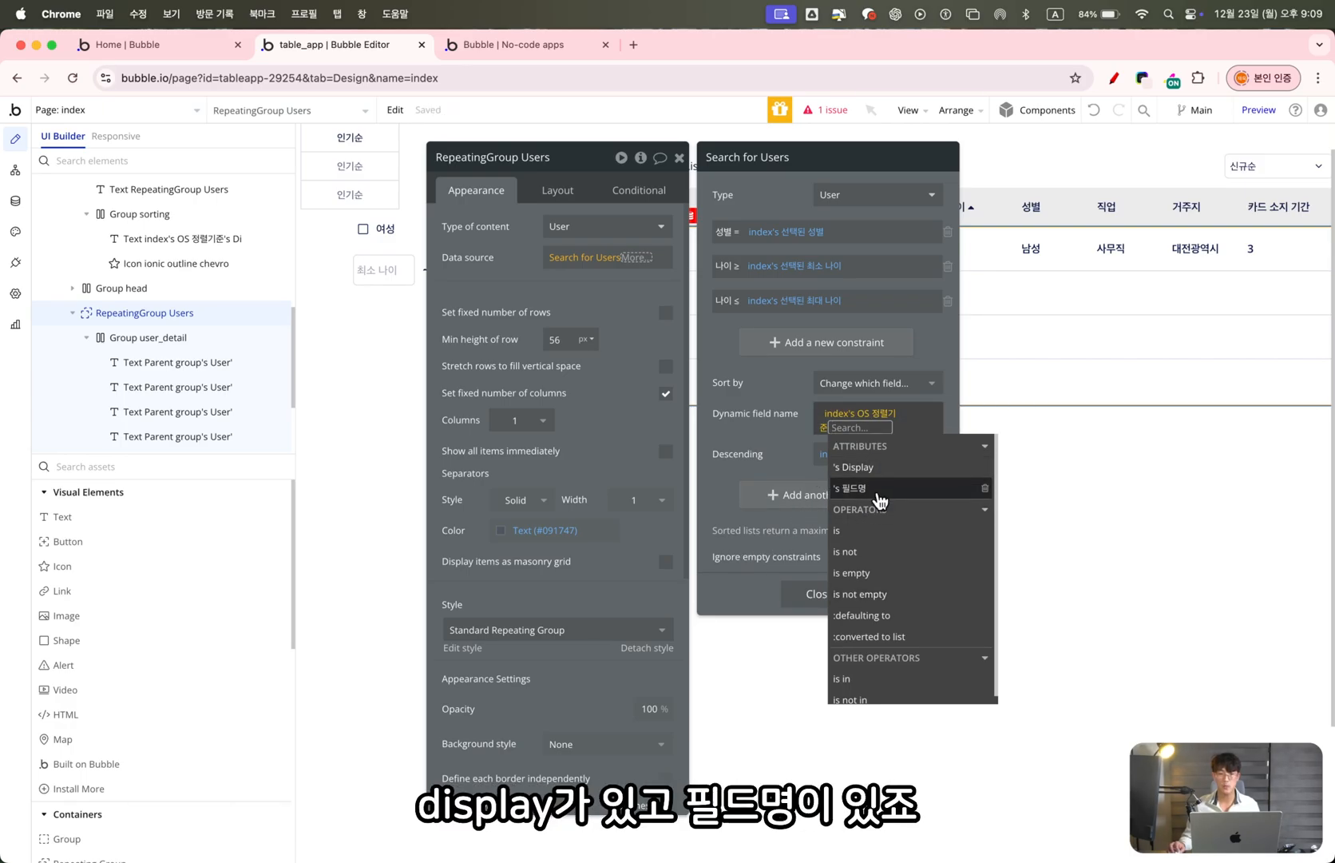
Examine the field names of the User data type, including 나이 and 카드 소지 기간
left_click(15, 200)
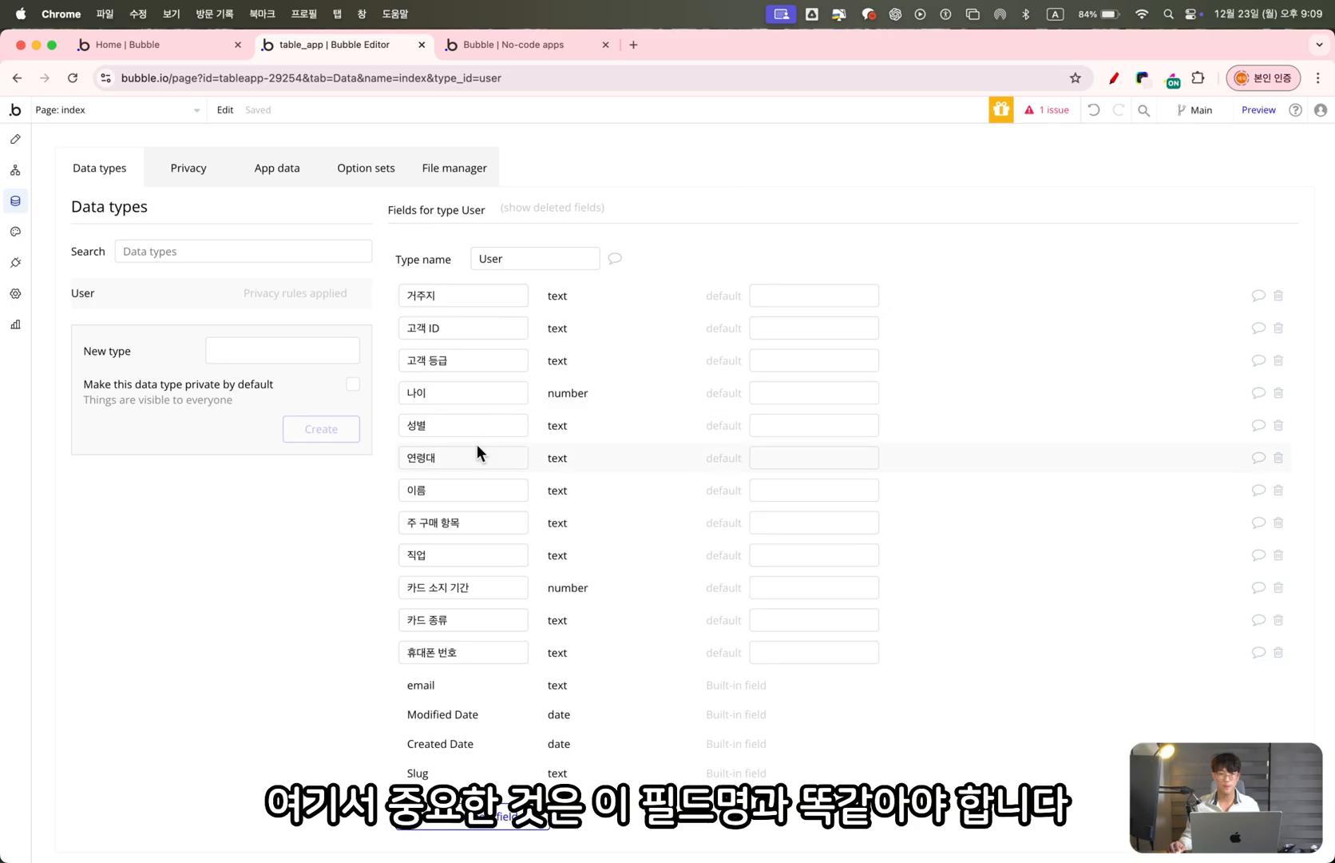
left_click(431, 492)
left_click(443, 457)
left_click(433, 392)
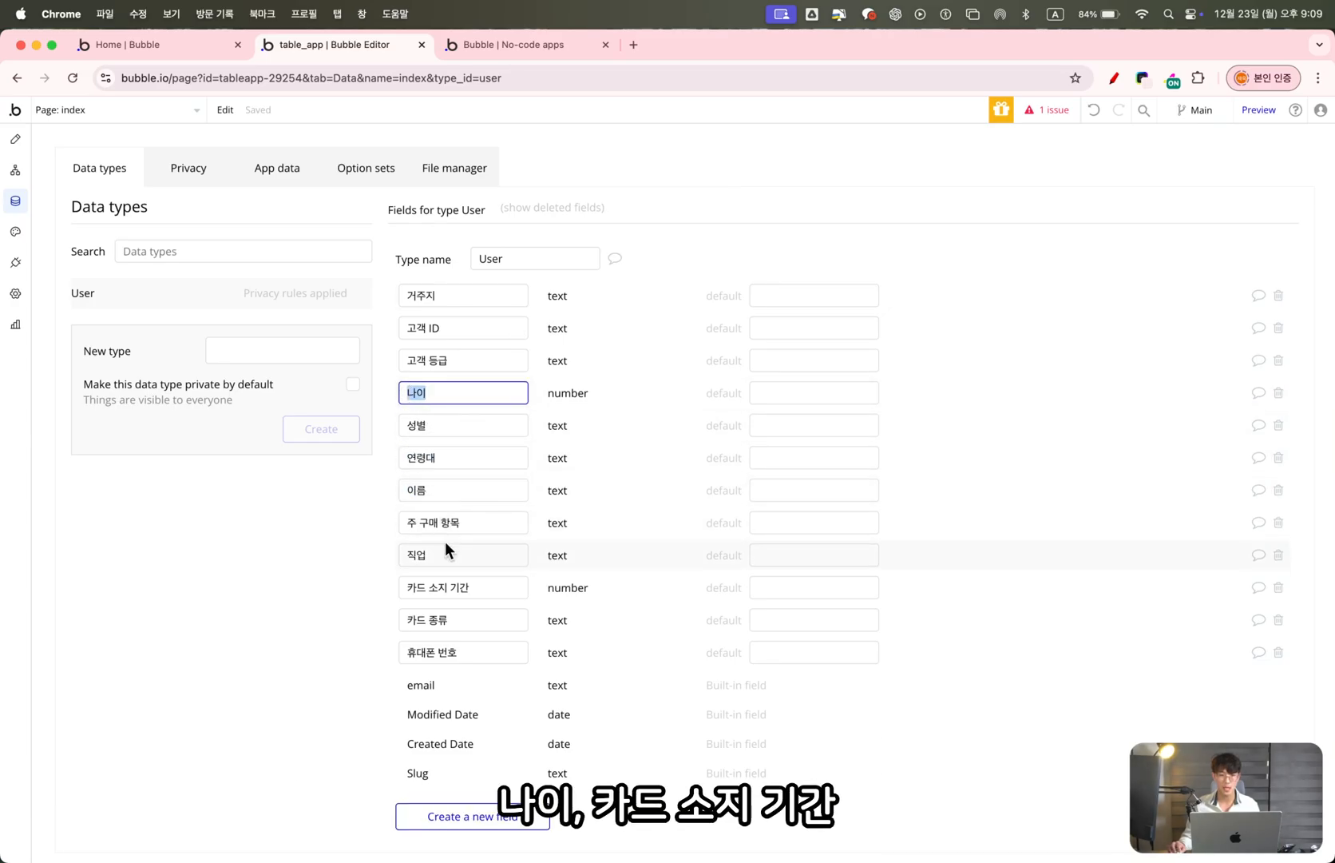
left_click(474, 586)
Examine the options of the OS 정렬기준 option set and the attribute values of the 카드 소지기간순 option
left_click(377, 173)
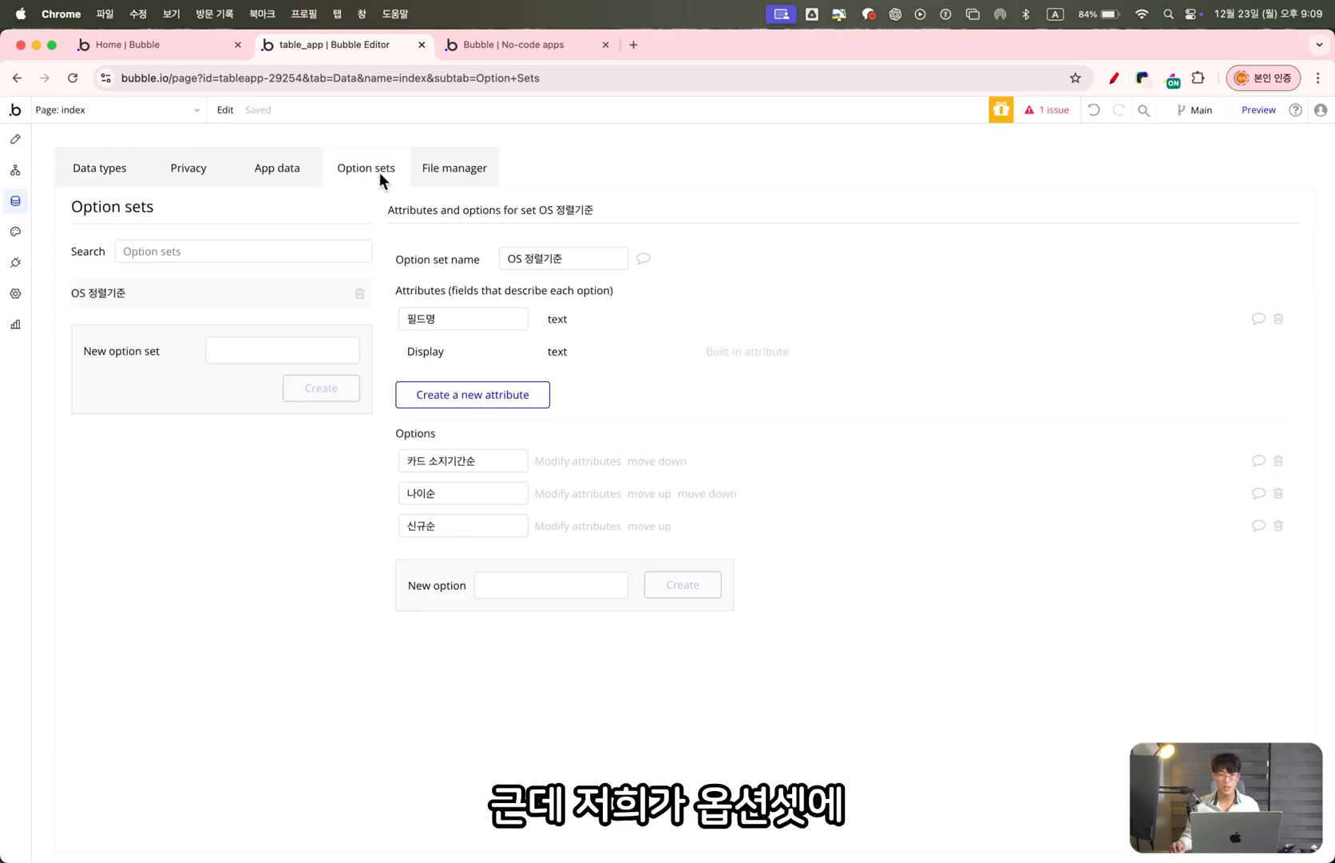
left_click(483, 457)
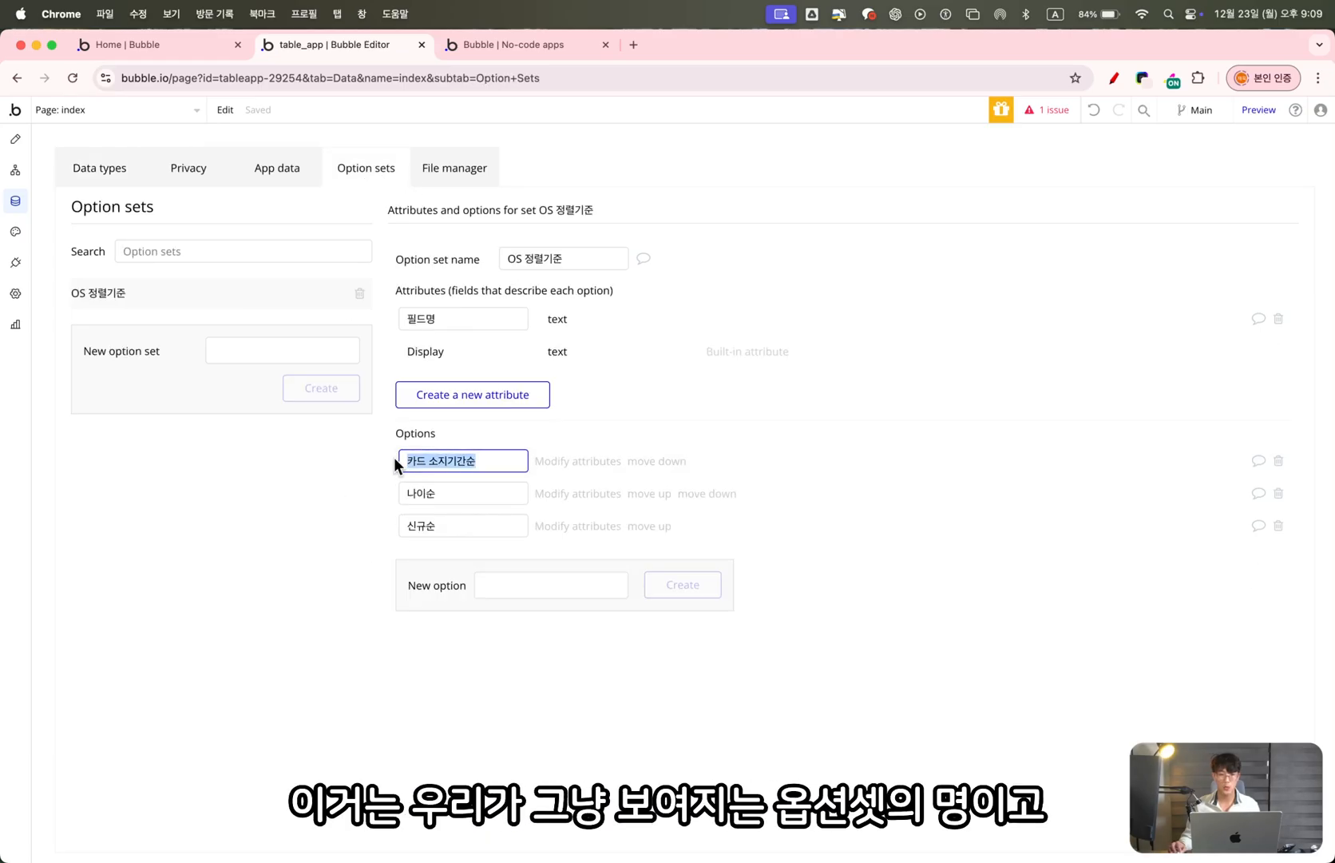
left_click(458, 496)
left_click_drag(444, 527, 419, 530)
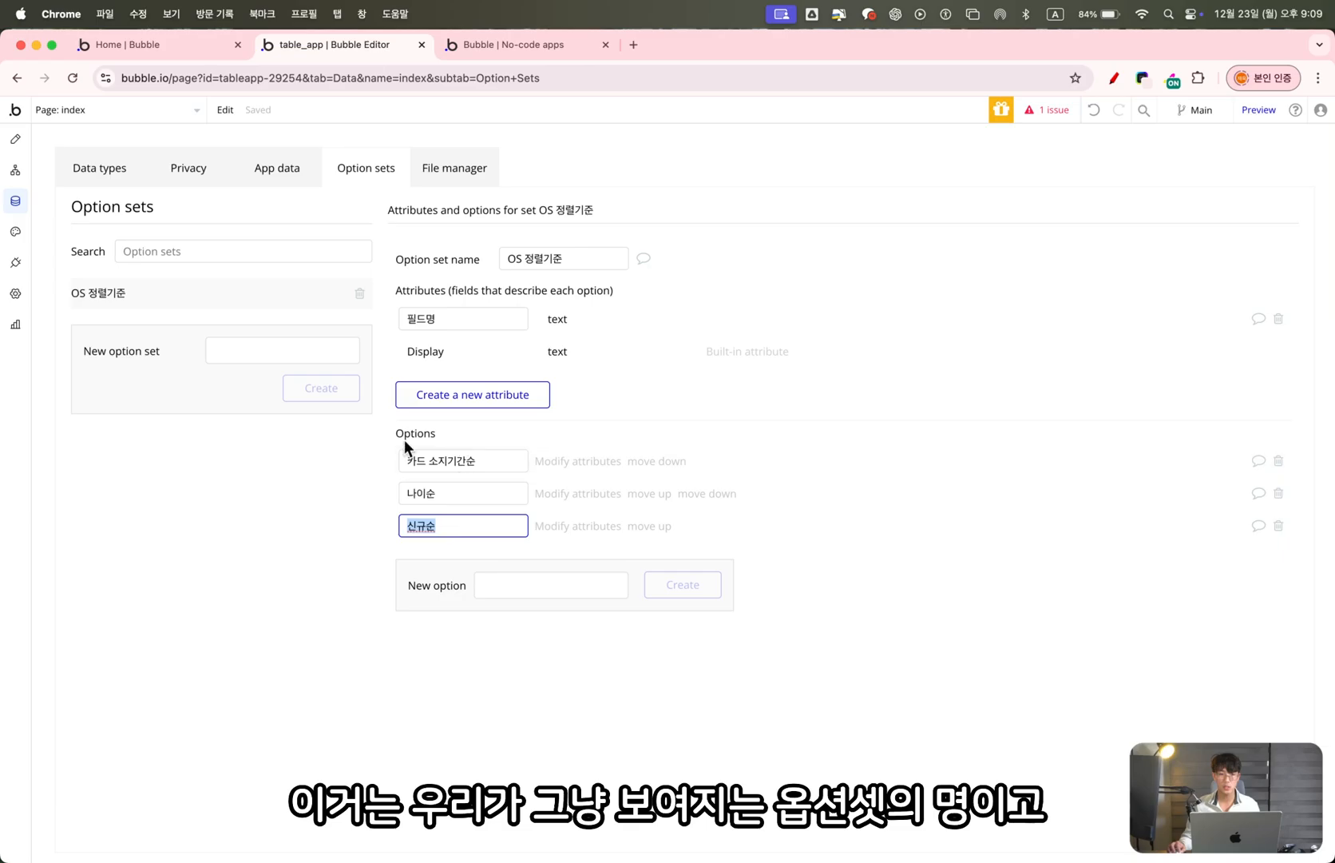
left_click(591, 463)
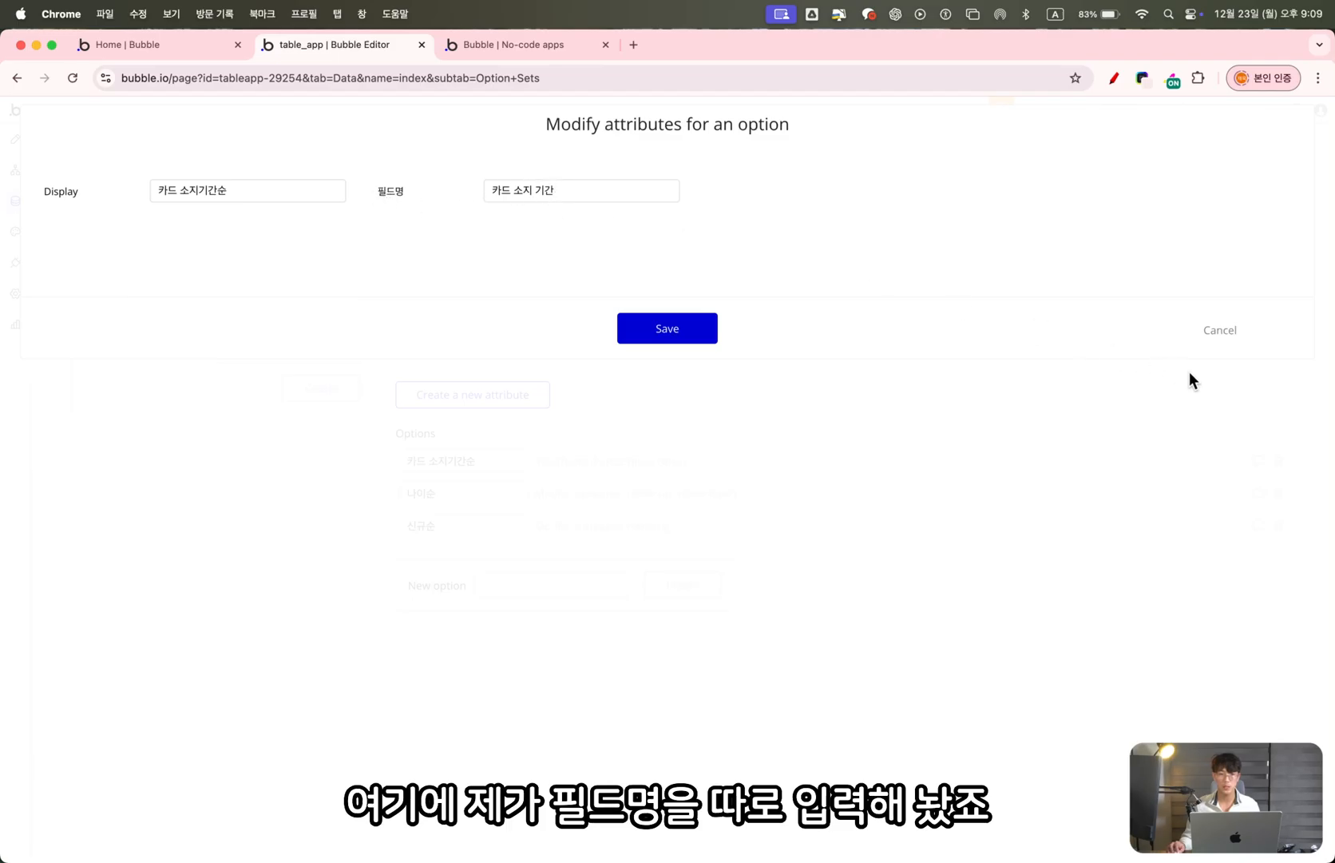
left_click(1220, 333)
Rename the 신규순 option to "Created Date" and view it in the test page's sorting dropdown
left_click_drag(475, 460, 278, 524)
left_click(451, 494)
type("ch")
key("BackSpace")
key("BackSpace")
key("Caps_Lock")
type("Created Da")
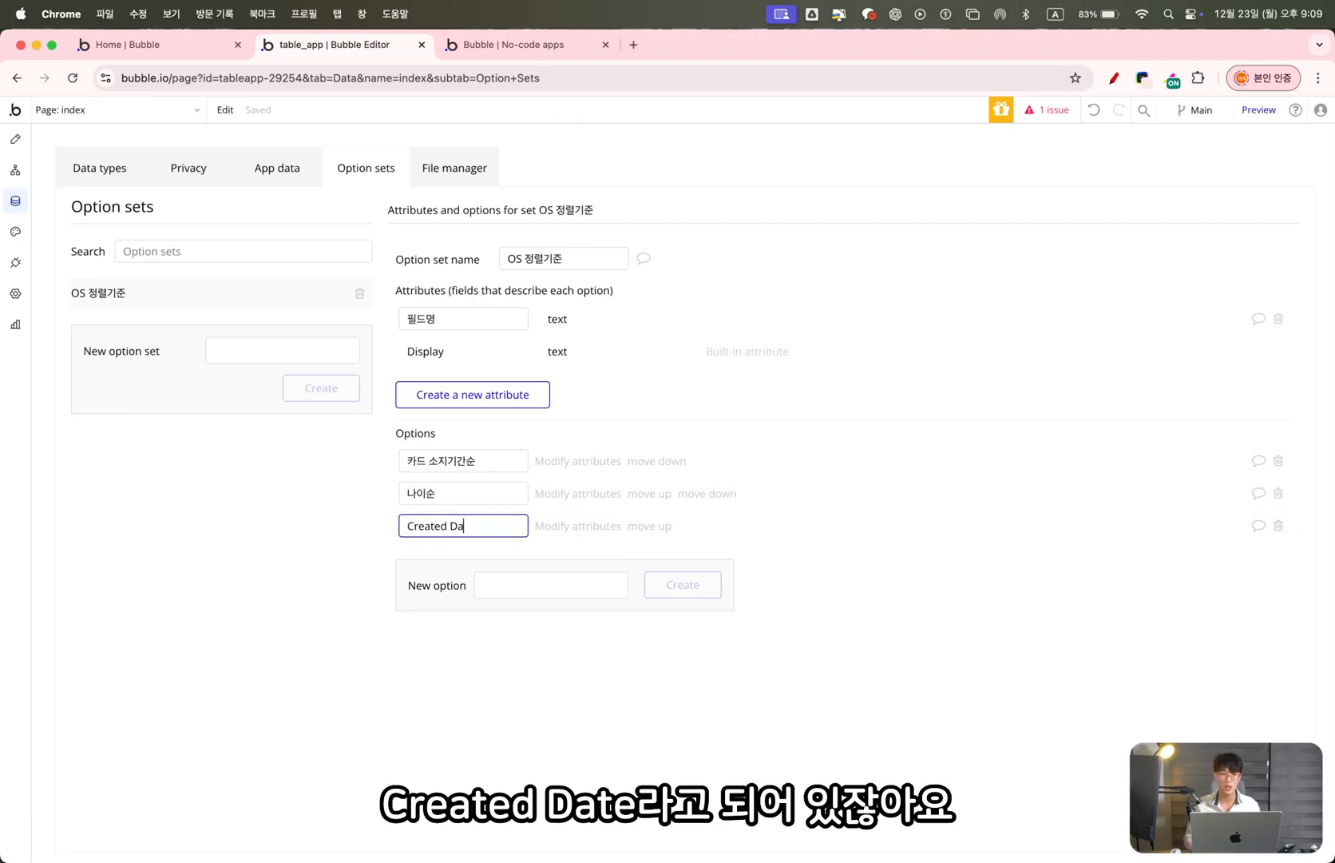
type("te")
left_click(275, 581)
left_click(512, 53)
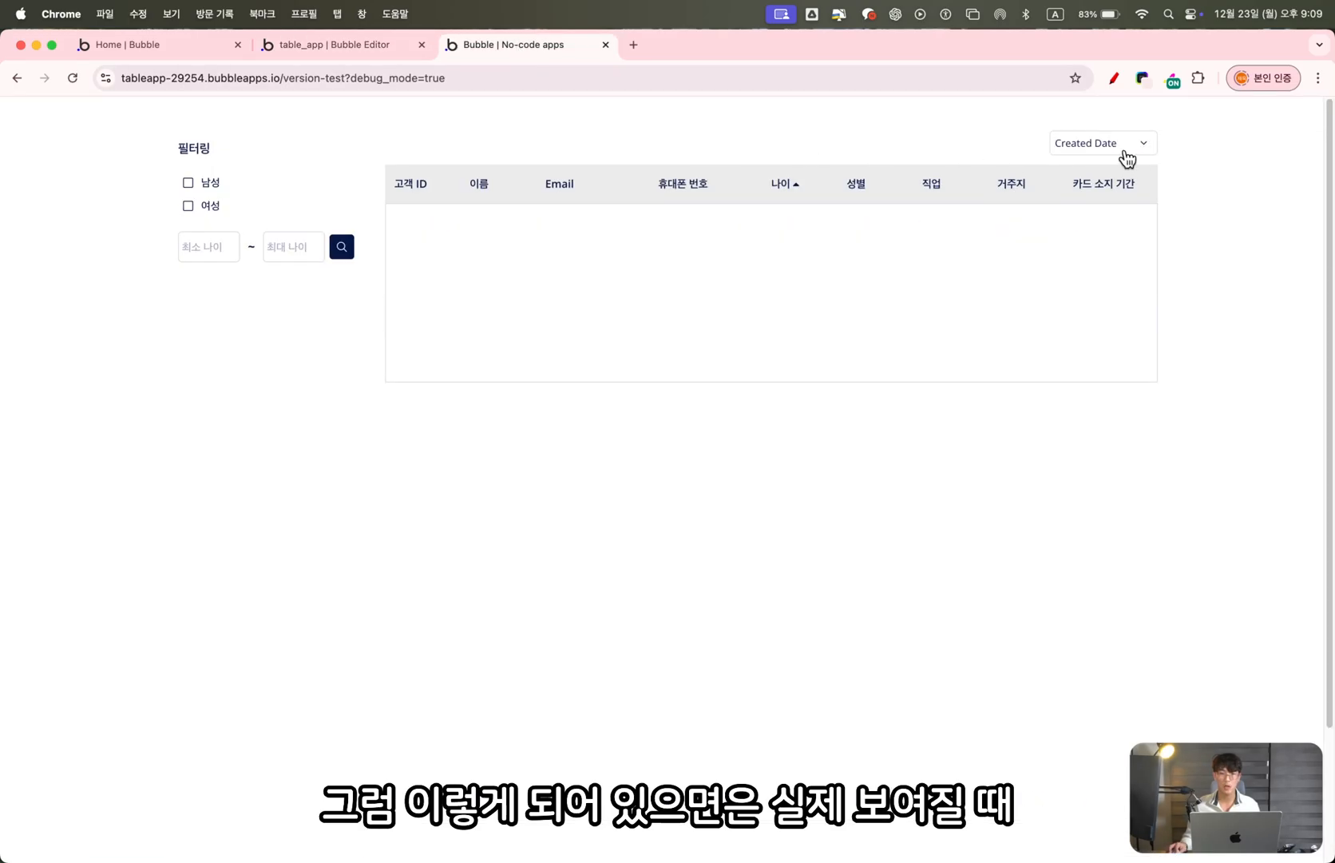
left_click(1119, 152)
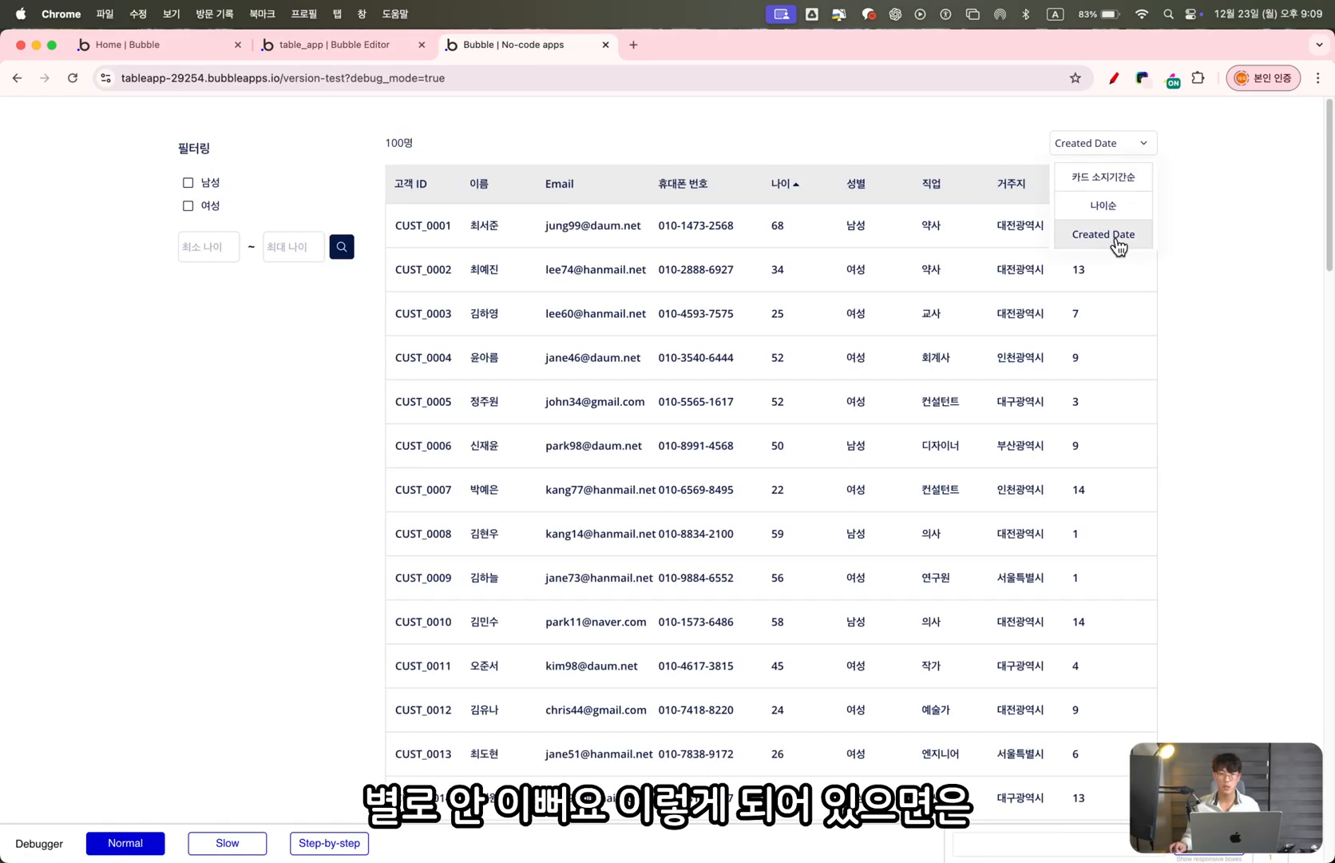
Back in the editor, rename the Created Date option to 신규순
left_click(335, 45)
left_click_drag(469, 533, 343, 522)
type("t")
type("신규순")
left_click(259, 532)
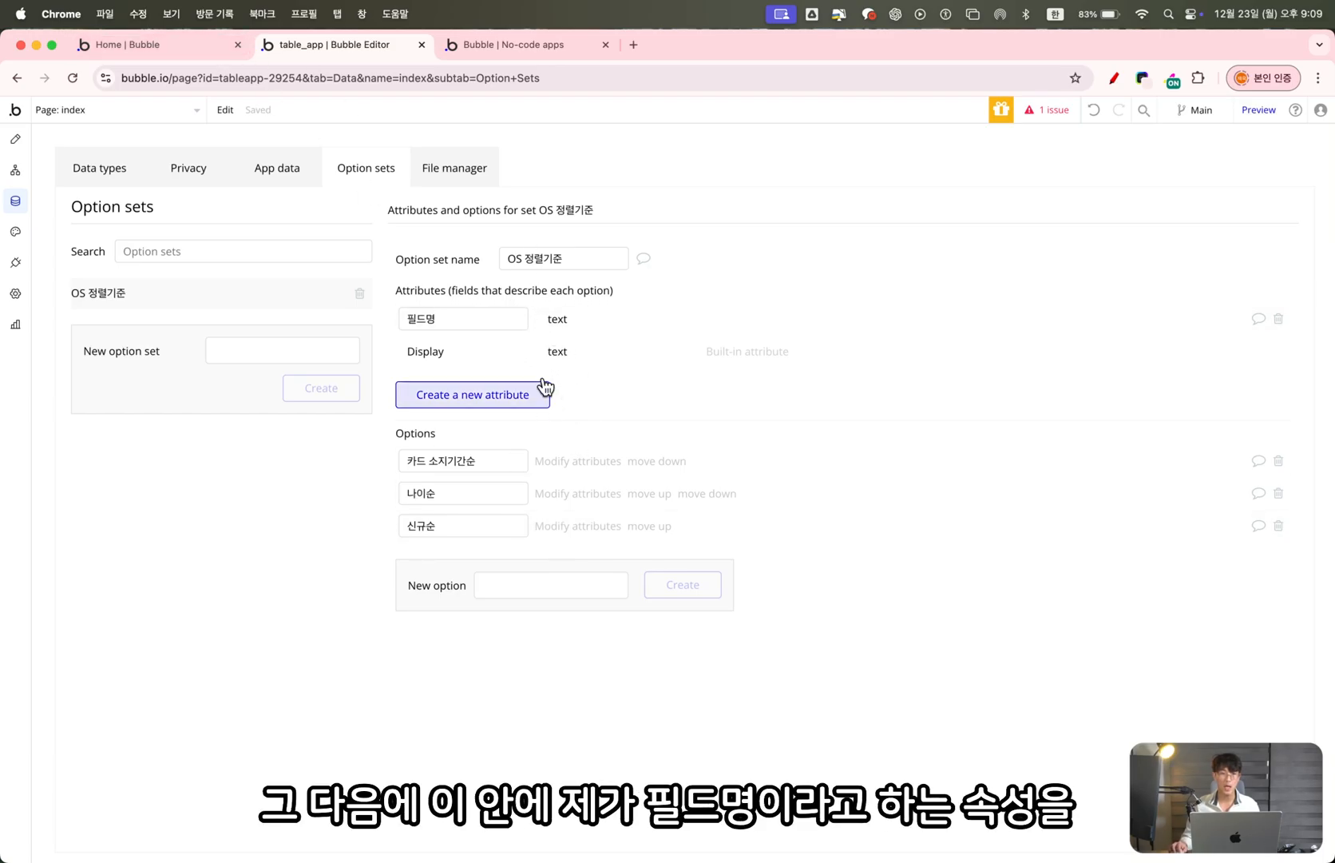
Review the 필드명 attribute of OS 정렬기준 and the 나이순 option's attributes, then view the User fields
double_click(398, 318)
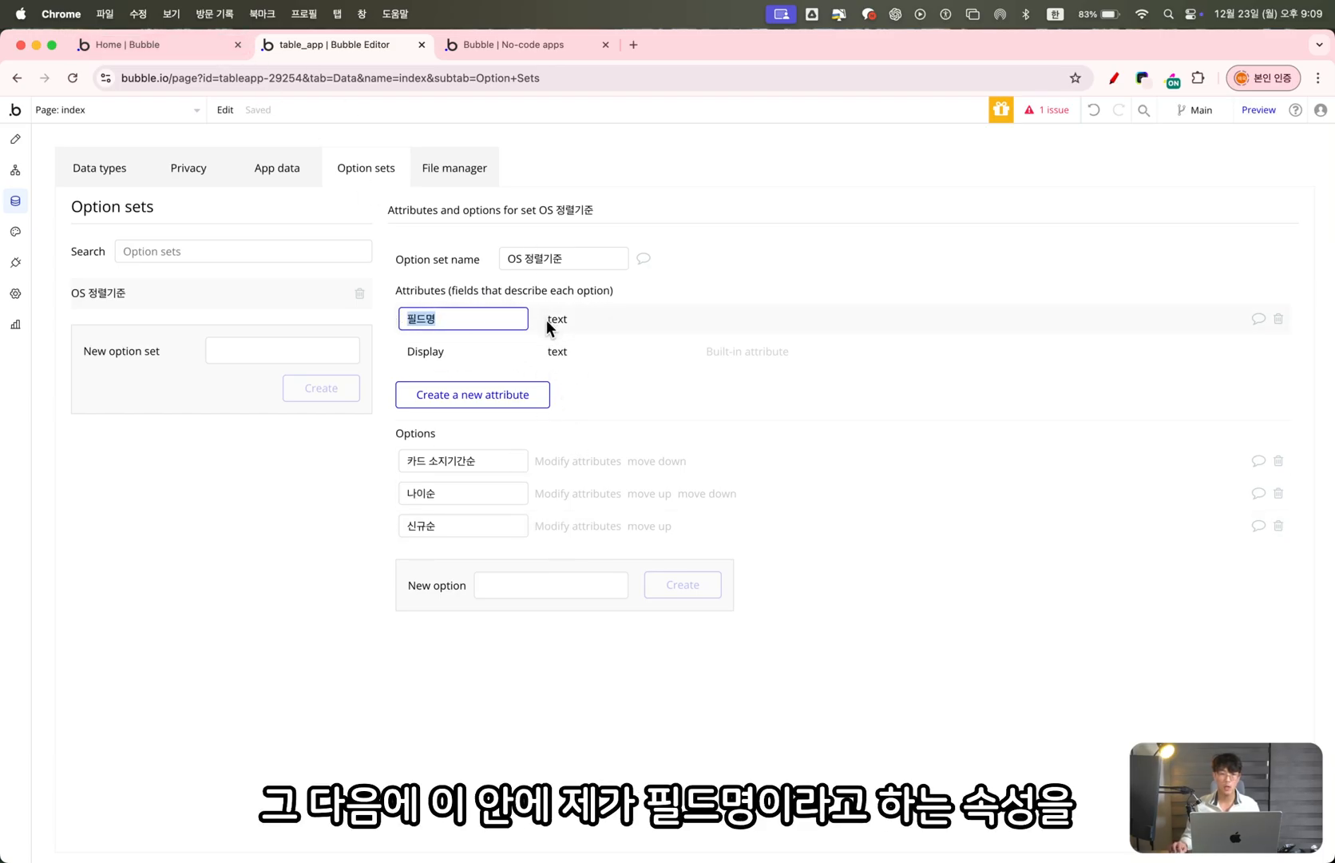
left_click(599, 494)
left_click(1217, 331)
left_click(121, 175)
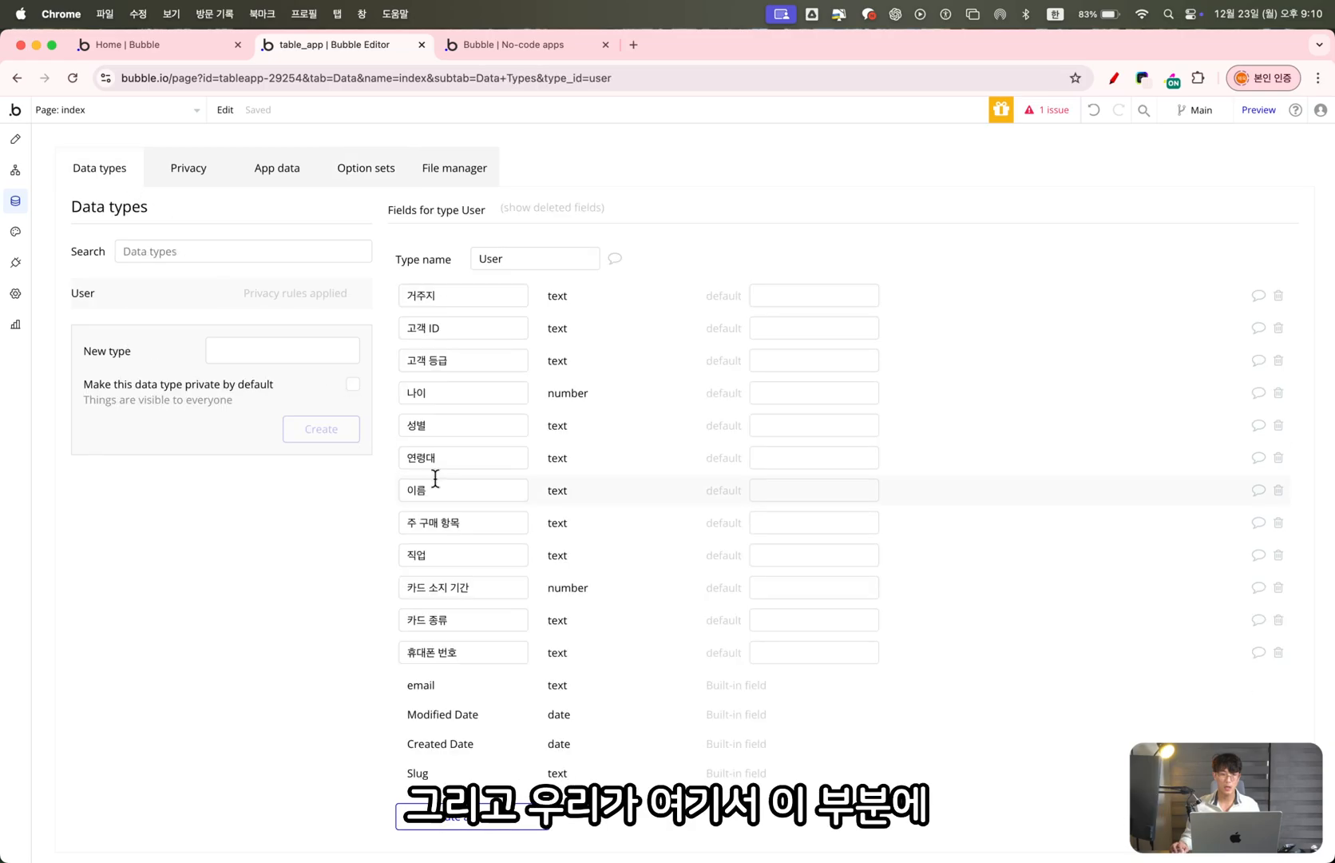
Extend the Dynamic field name in the RepeatingGroup Users search to index's OS 정렬기준's 필드명
left_click(15, 142)
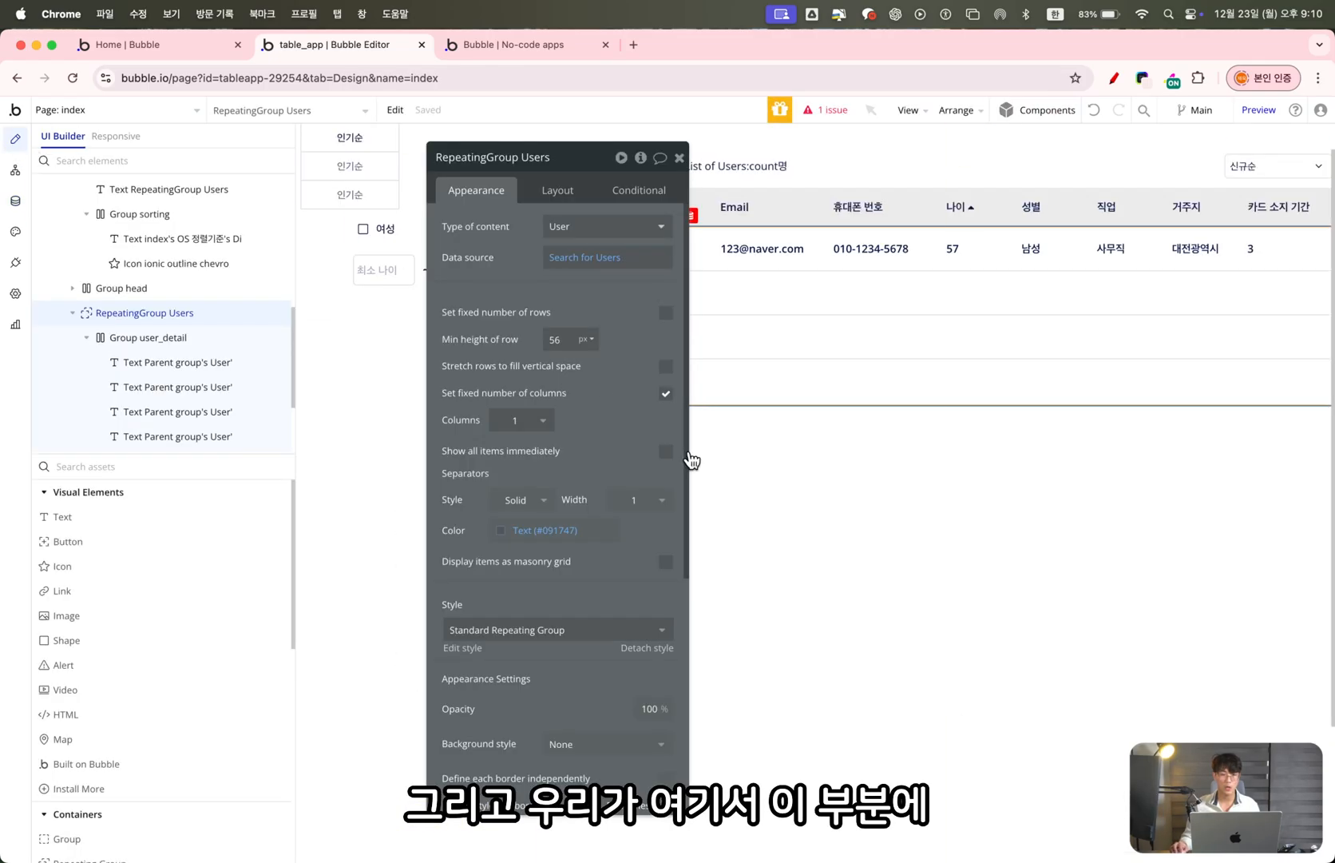
left_click(604, 259)
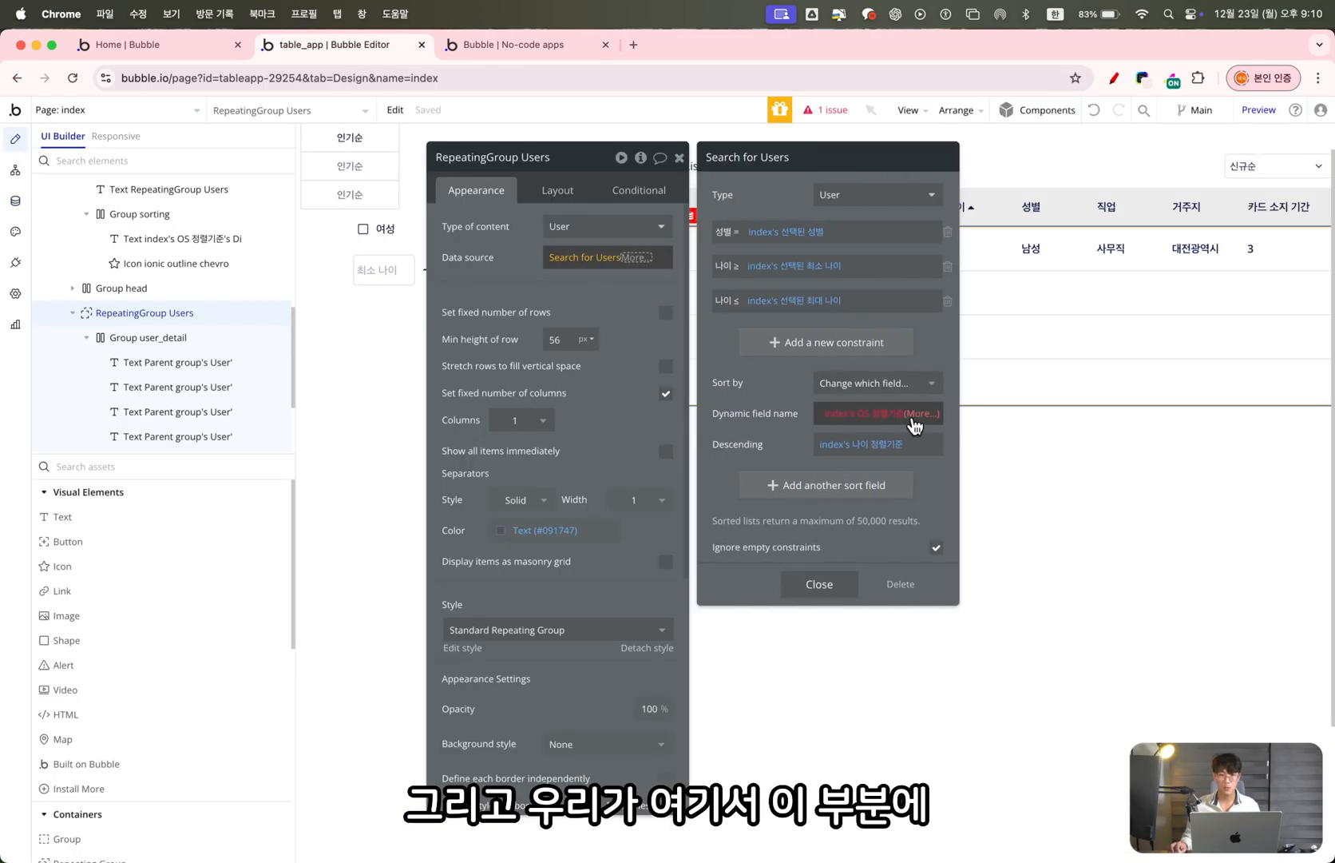
left_click(915, 426)
left_click(882, 490)
left_click(774, 439)
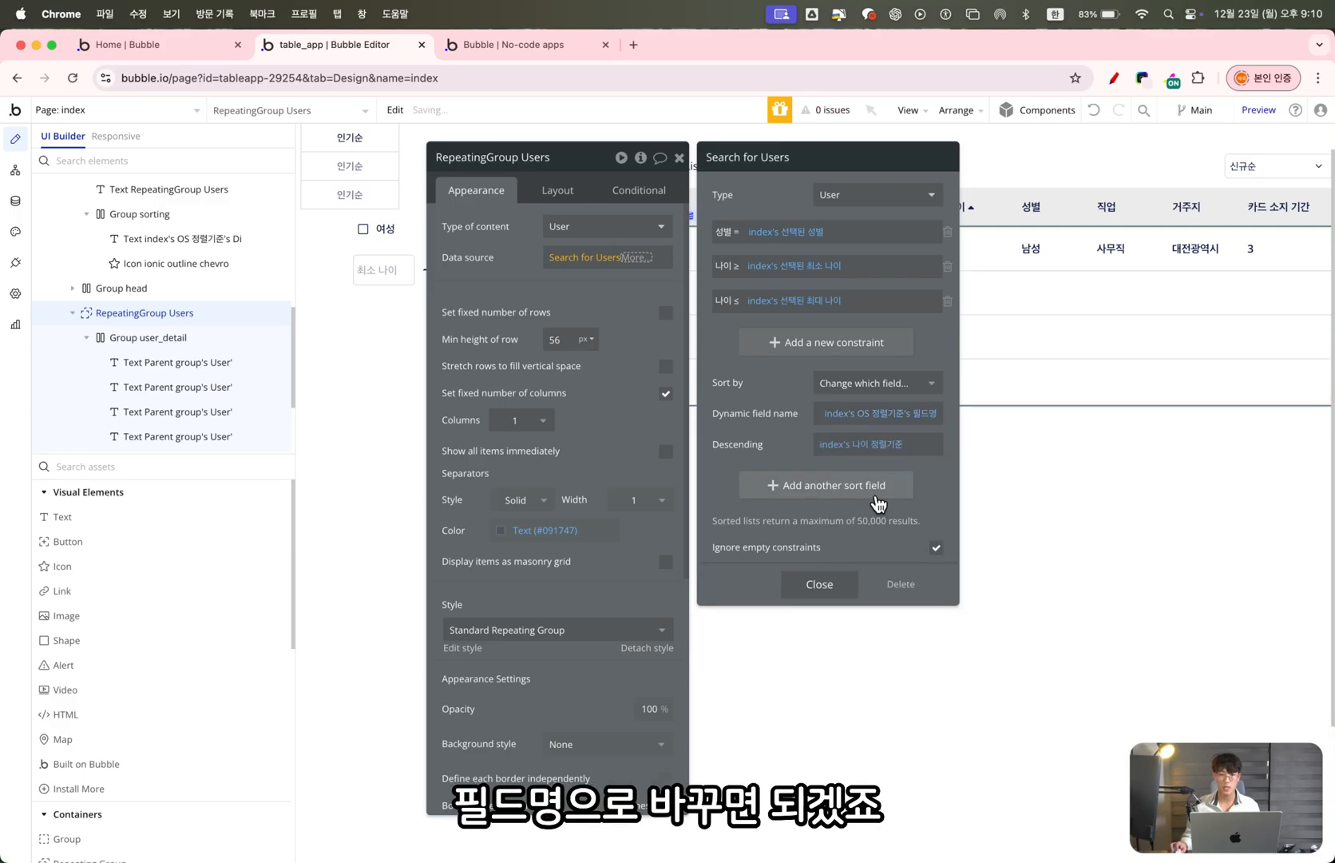
Replace the Descending expression of the Users search with a fixed "yes"
right_click(902, 445)
left_click(978, 448)
left_click(856, 444)
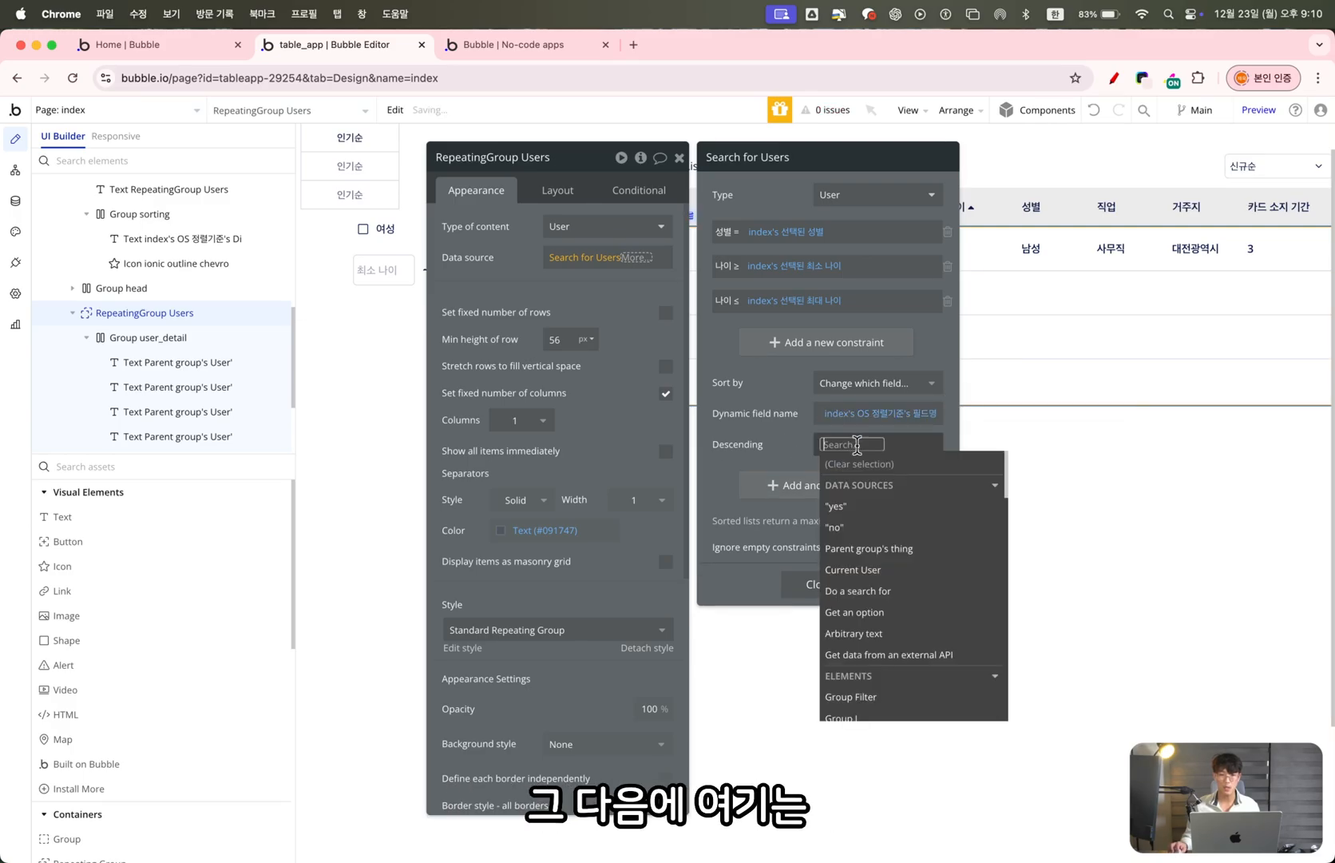
left_click(835, 505)
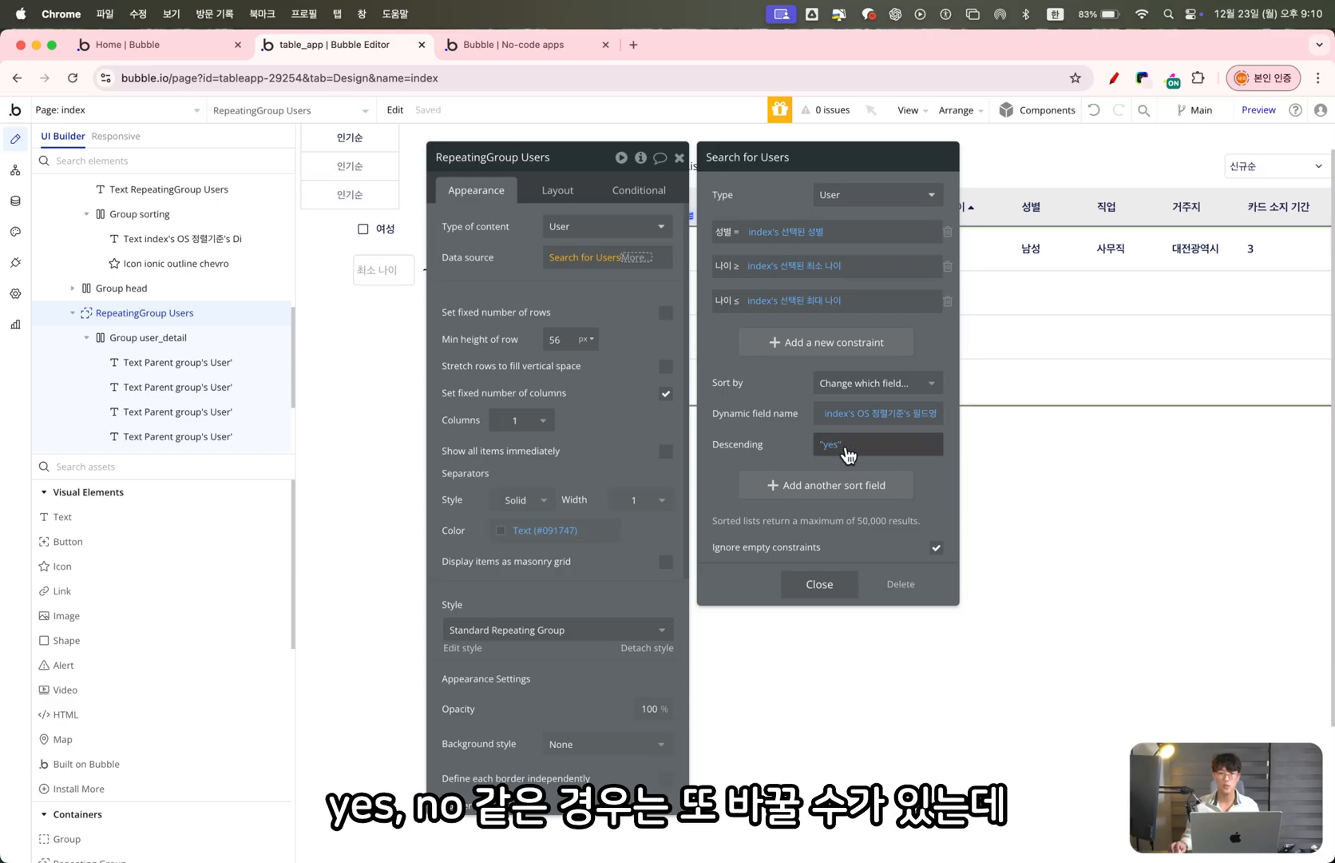
Refresh the test page and check the table's sorting by choosing 나이순 and 카드 소지기간순
left_click(519, 45)
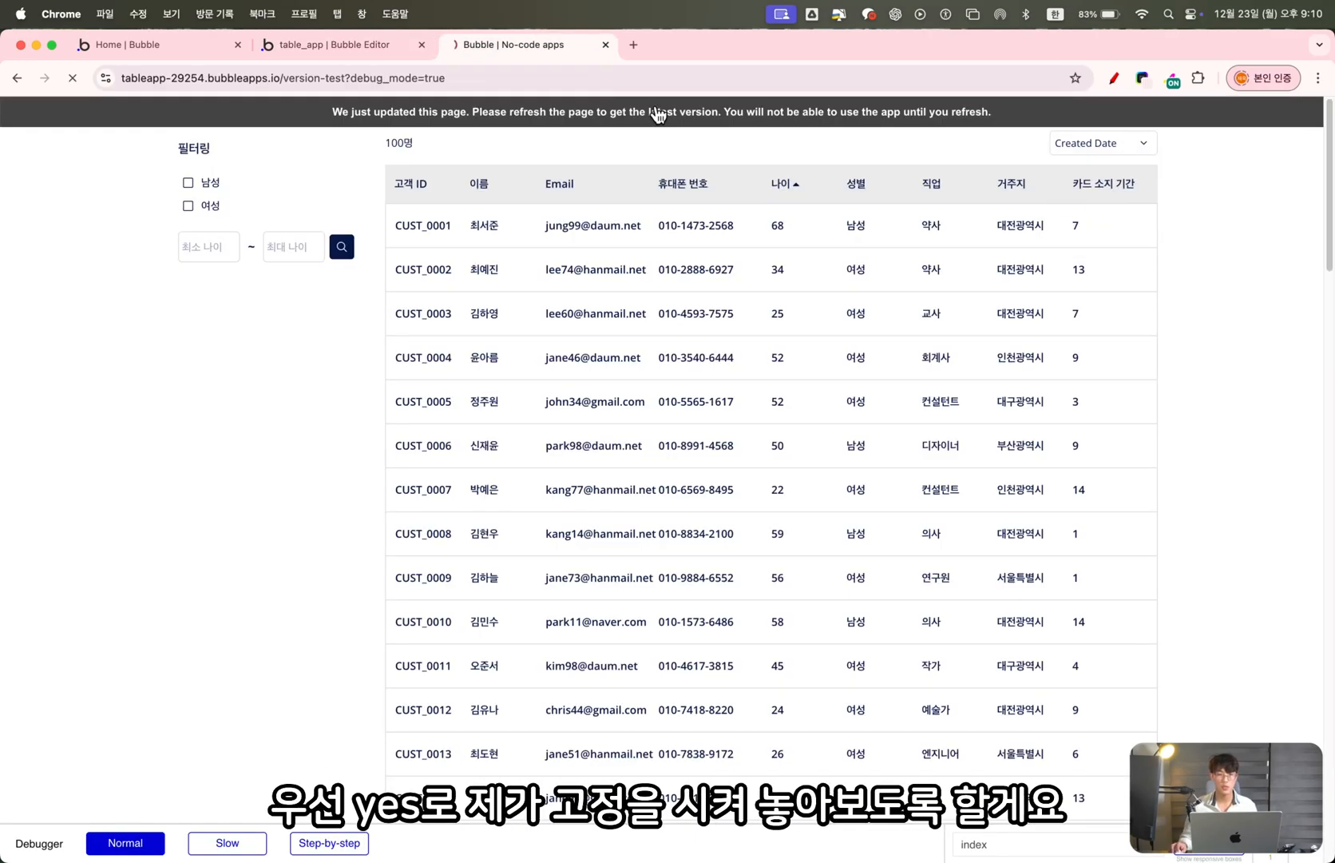
left_click(726, 106)
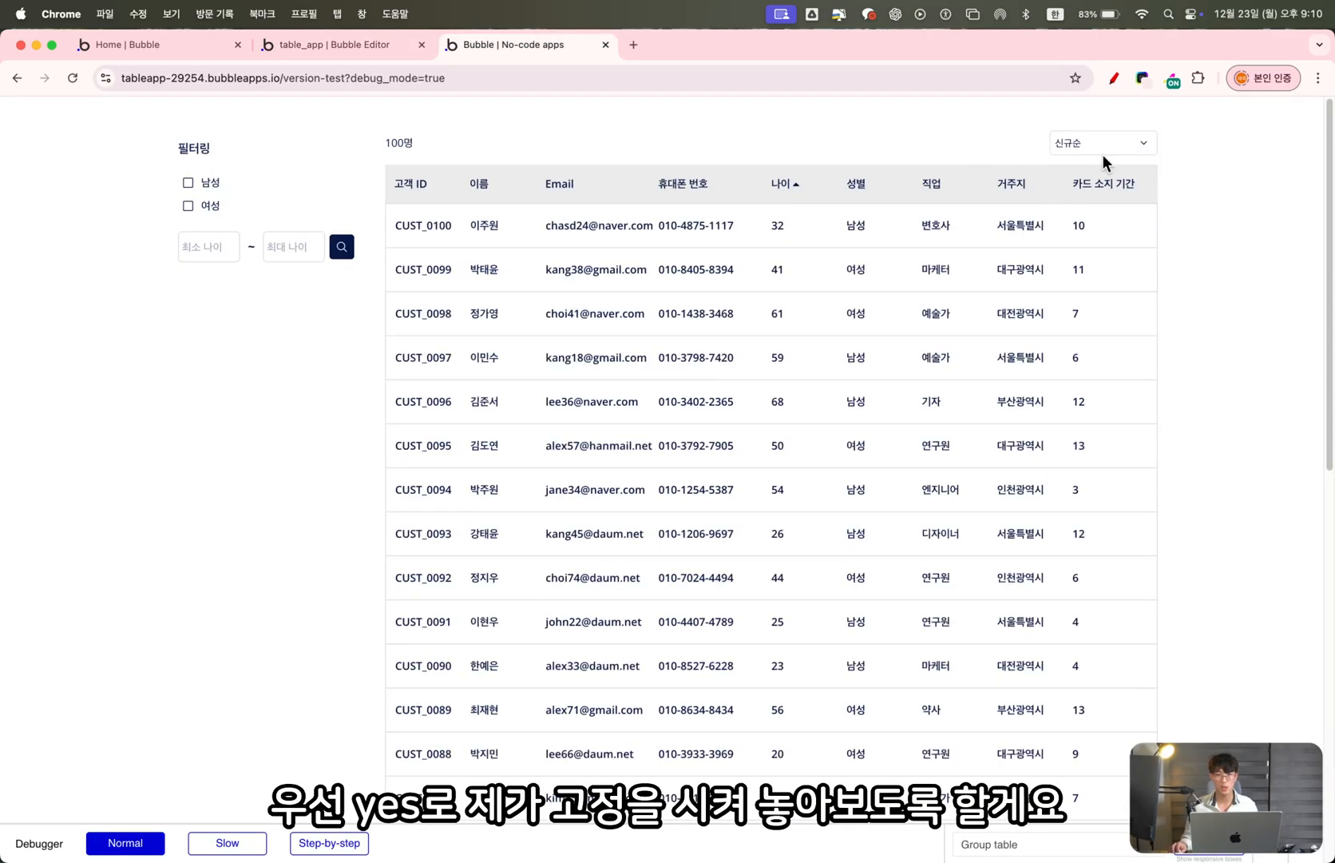
left_click(1127, 154)
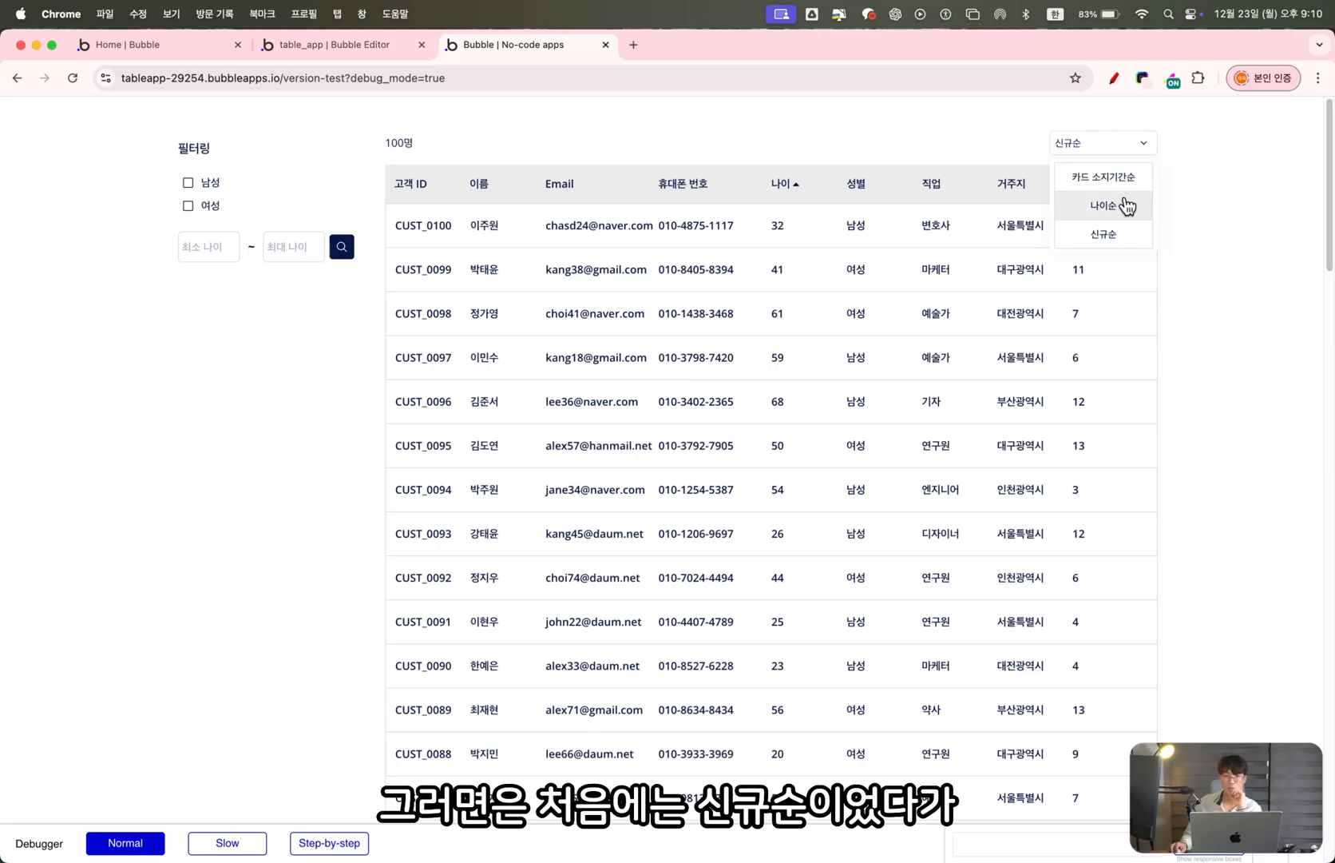
left_click(1127, 208)
left_click(1114, 150)
left_click(1131, 179)
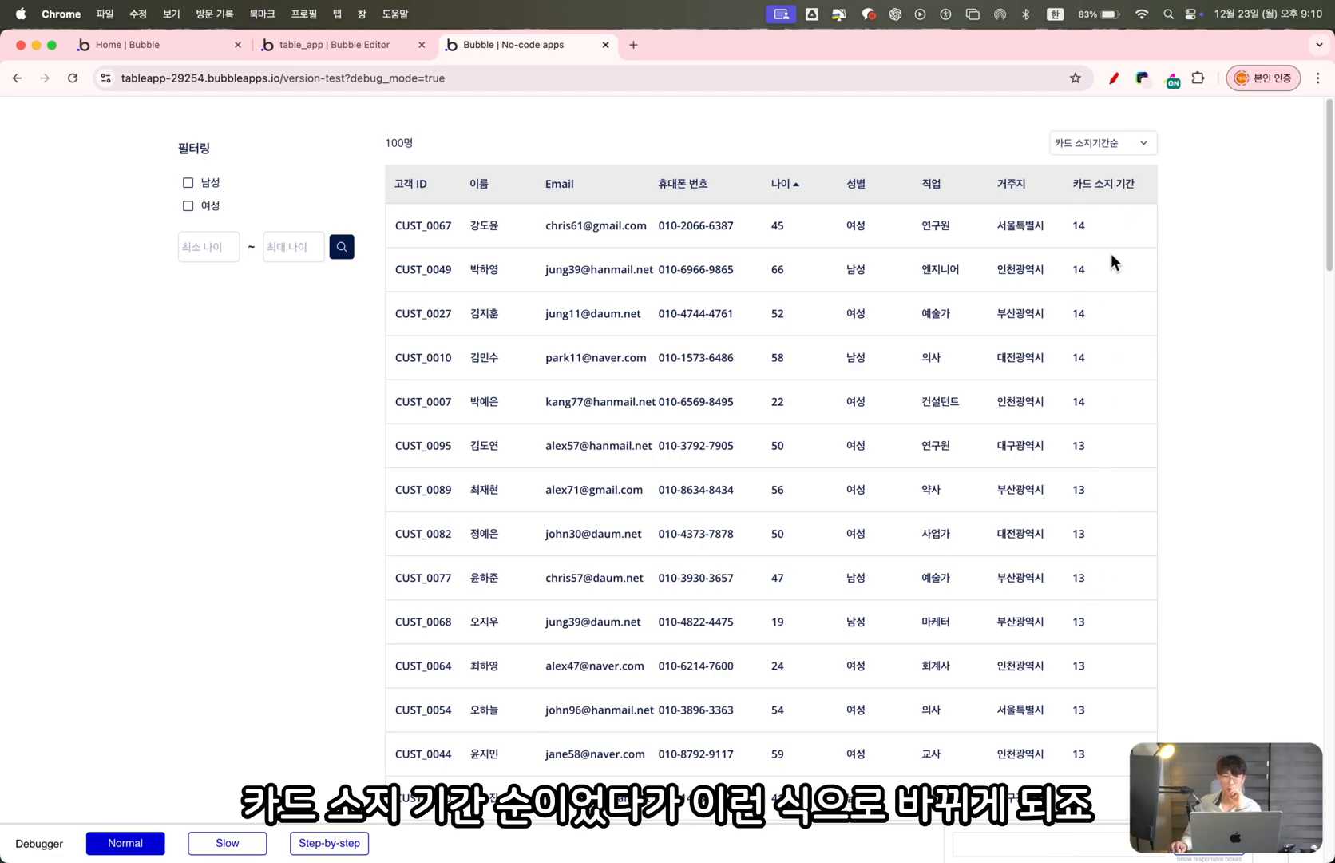
double_click(1078, 270)
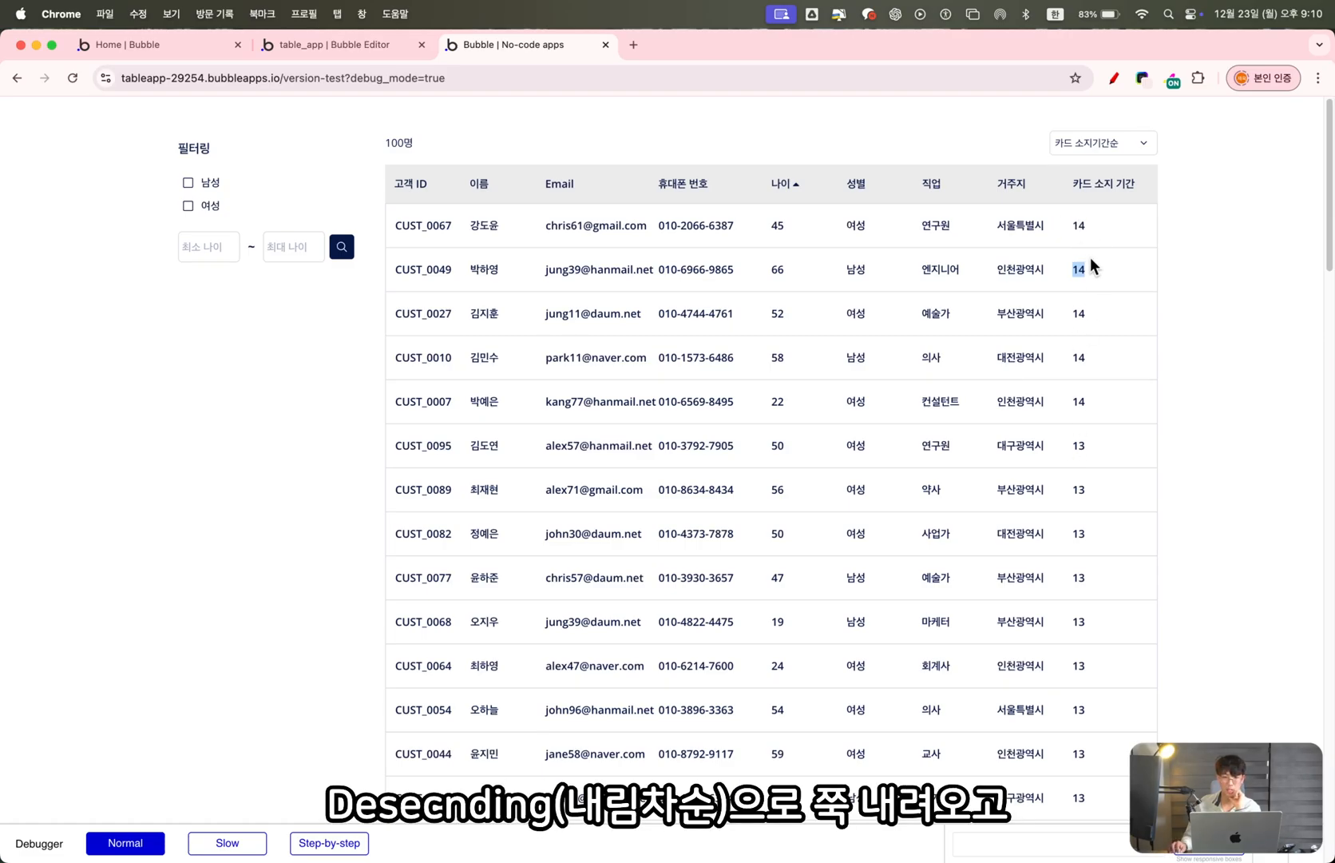
Sort the test table by 신규순 and 나이순, and check the order of the 나이 column
left_click(1128, 147)
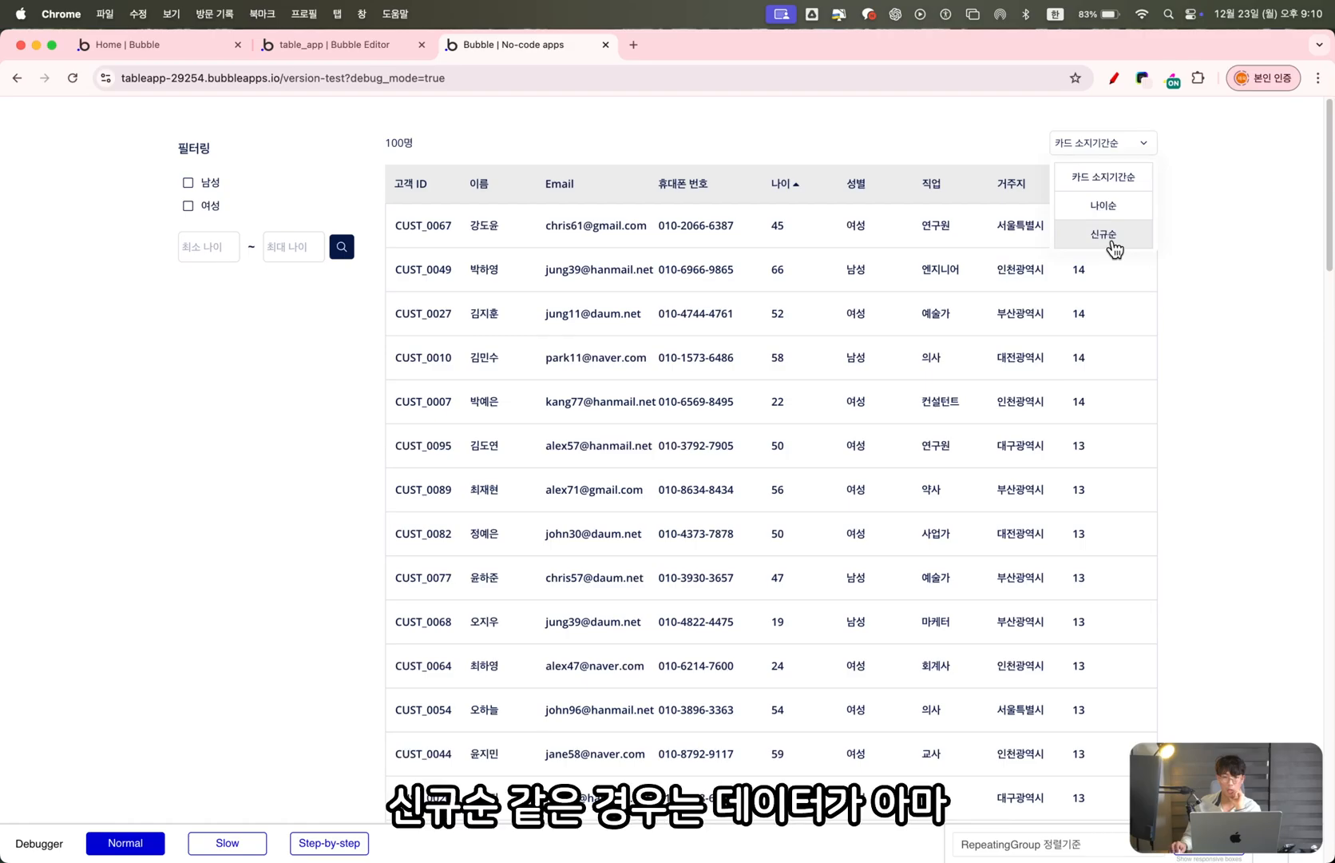
left_click(1113, 241)
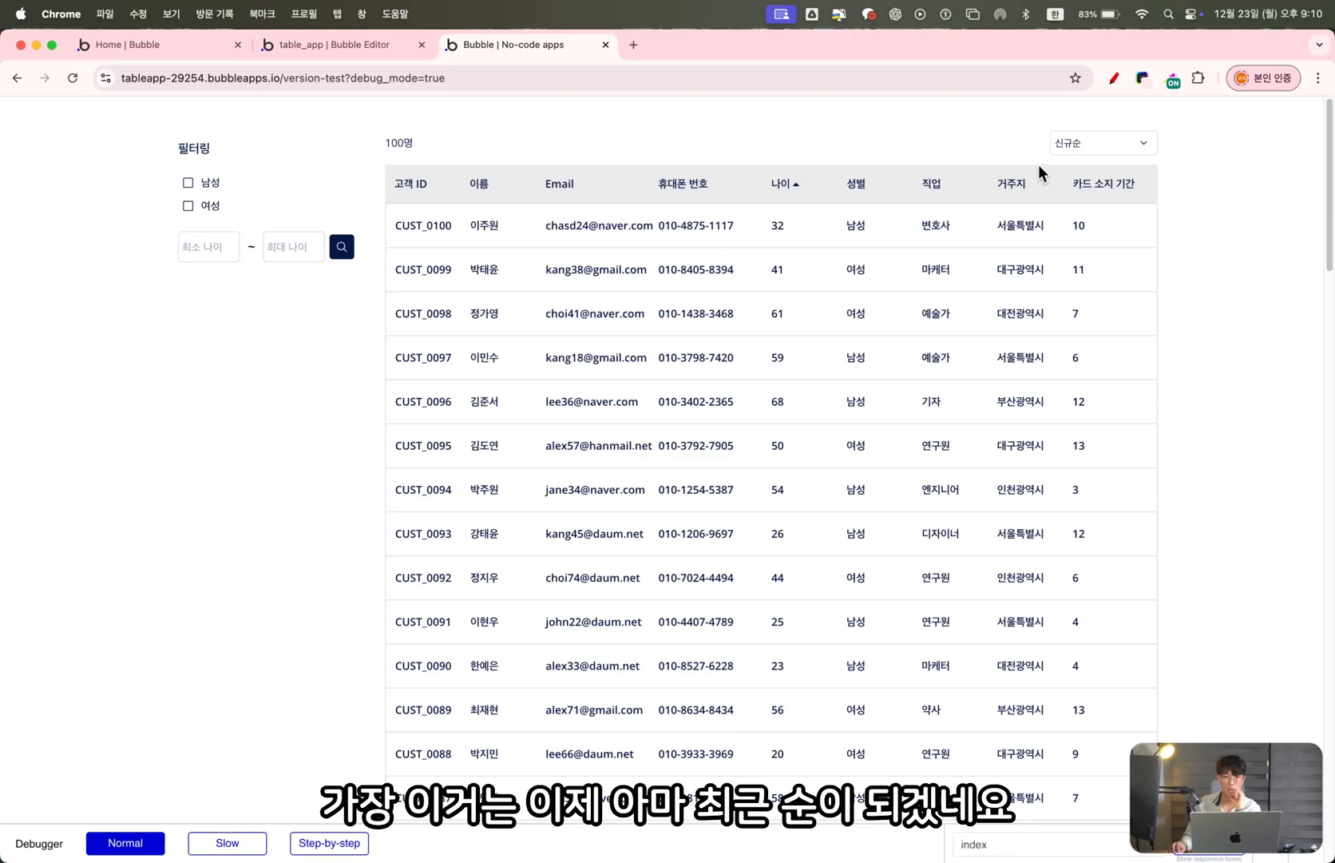
left_click(1102, 153)
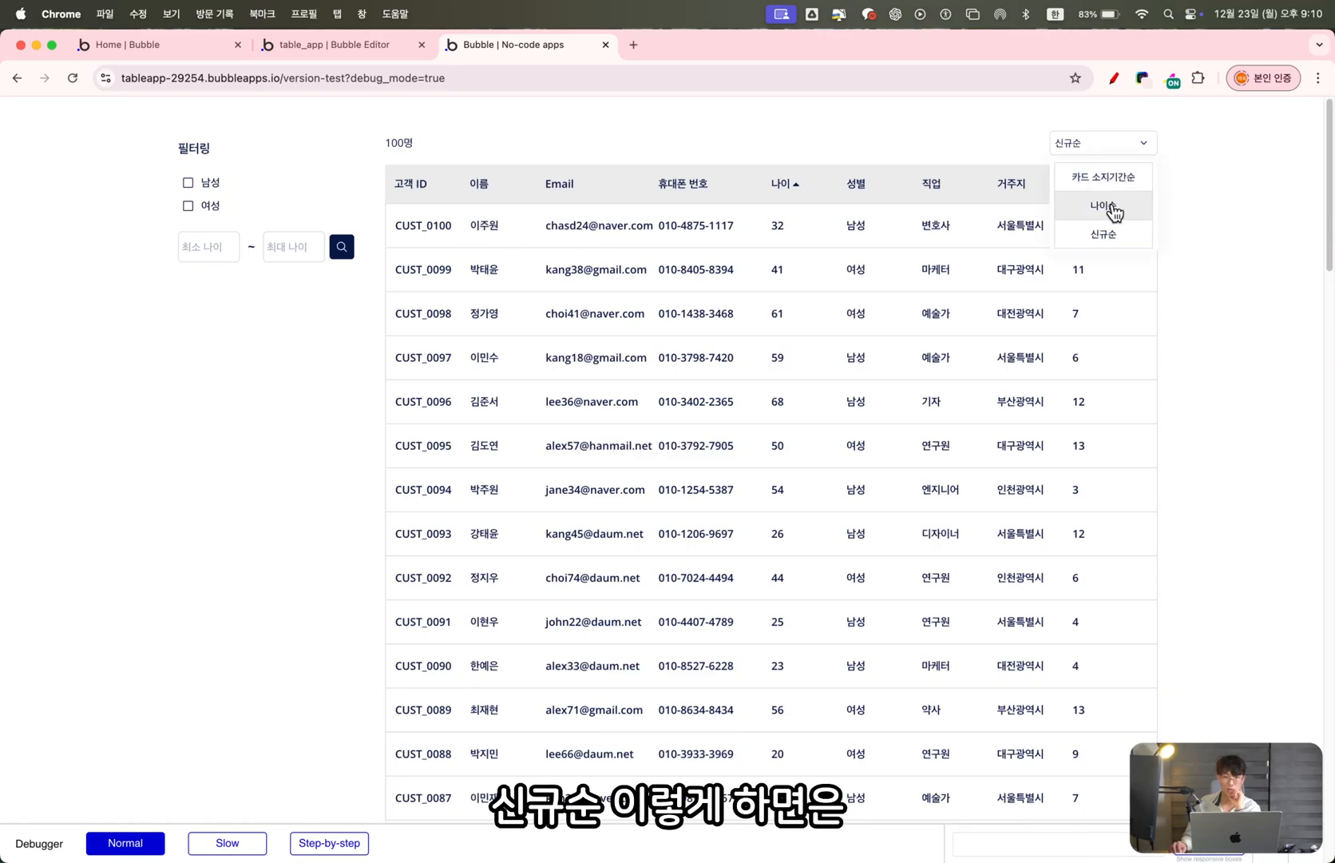
left_click(1114, 212)
left_click_drag(787, 230, 787, 314)
left_click(795, 269)
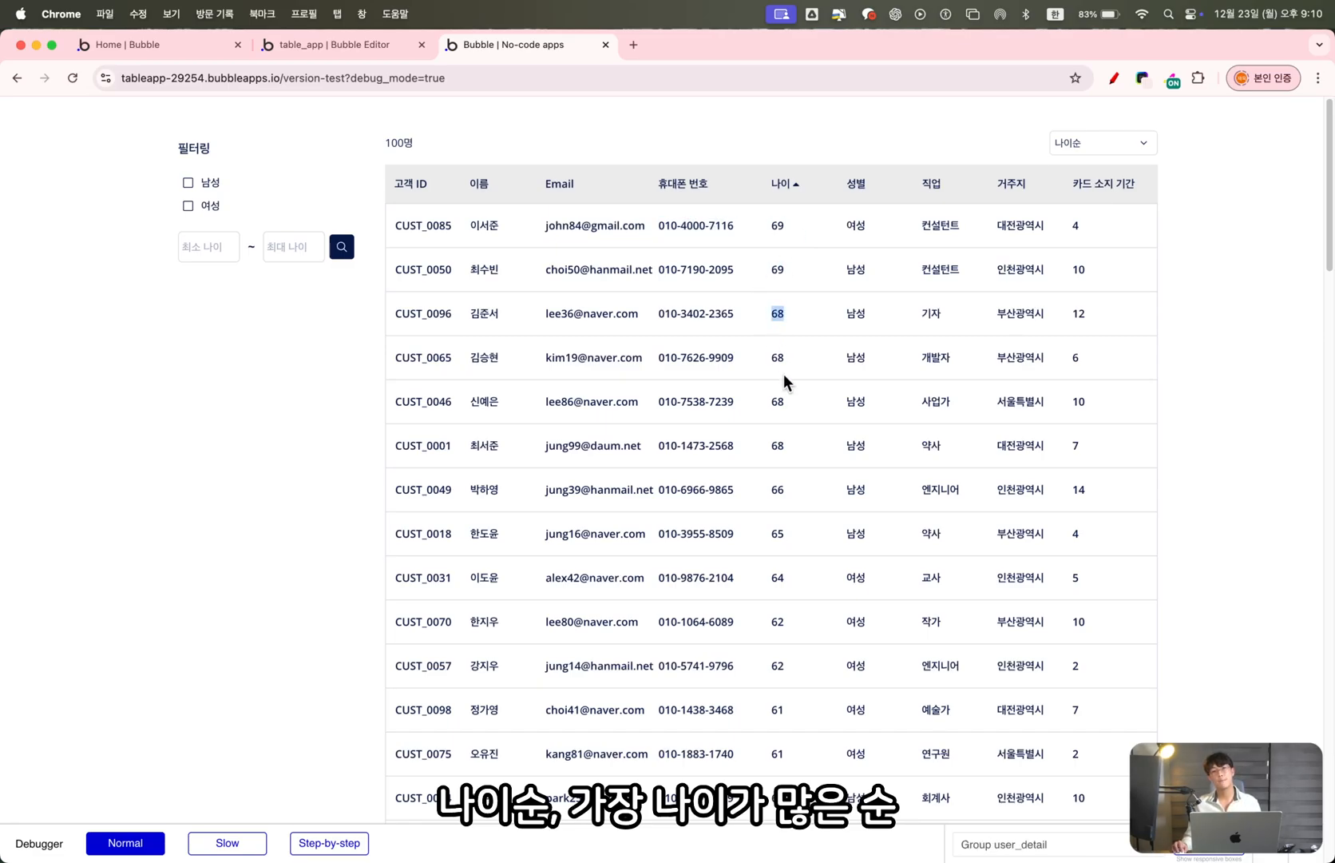
left_click_drag(766, 393, 786, 411)
left_click(796, 513)
Return to the editor and review the User field names and the OS 정렬기준 option set behind the dynamic field name
left_click(338, 53)
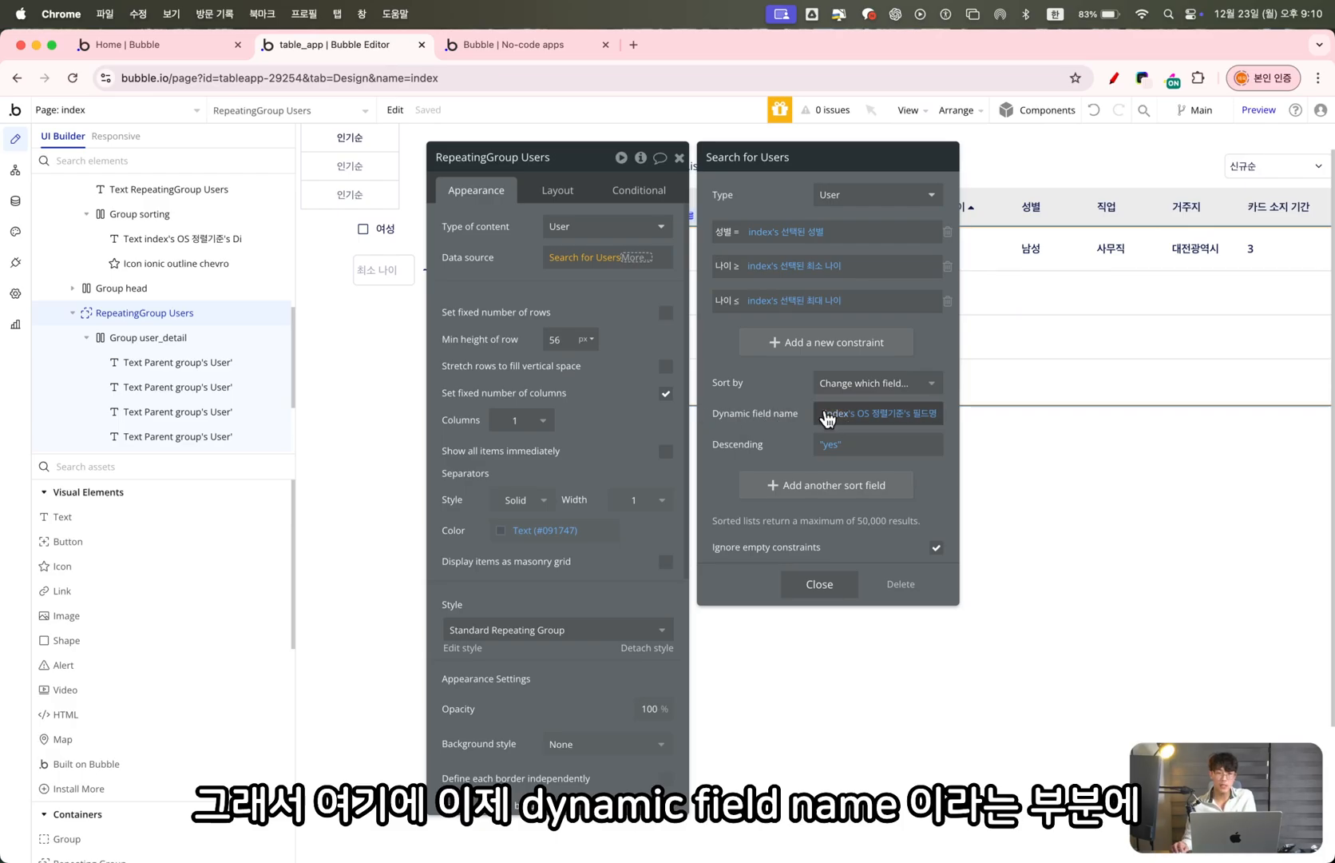
left_click(15, 200)
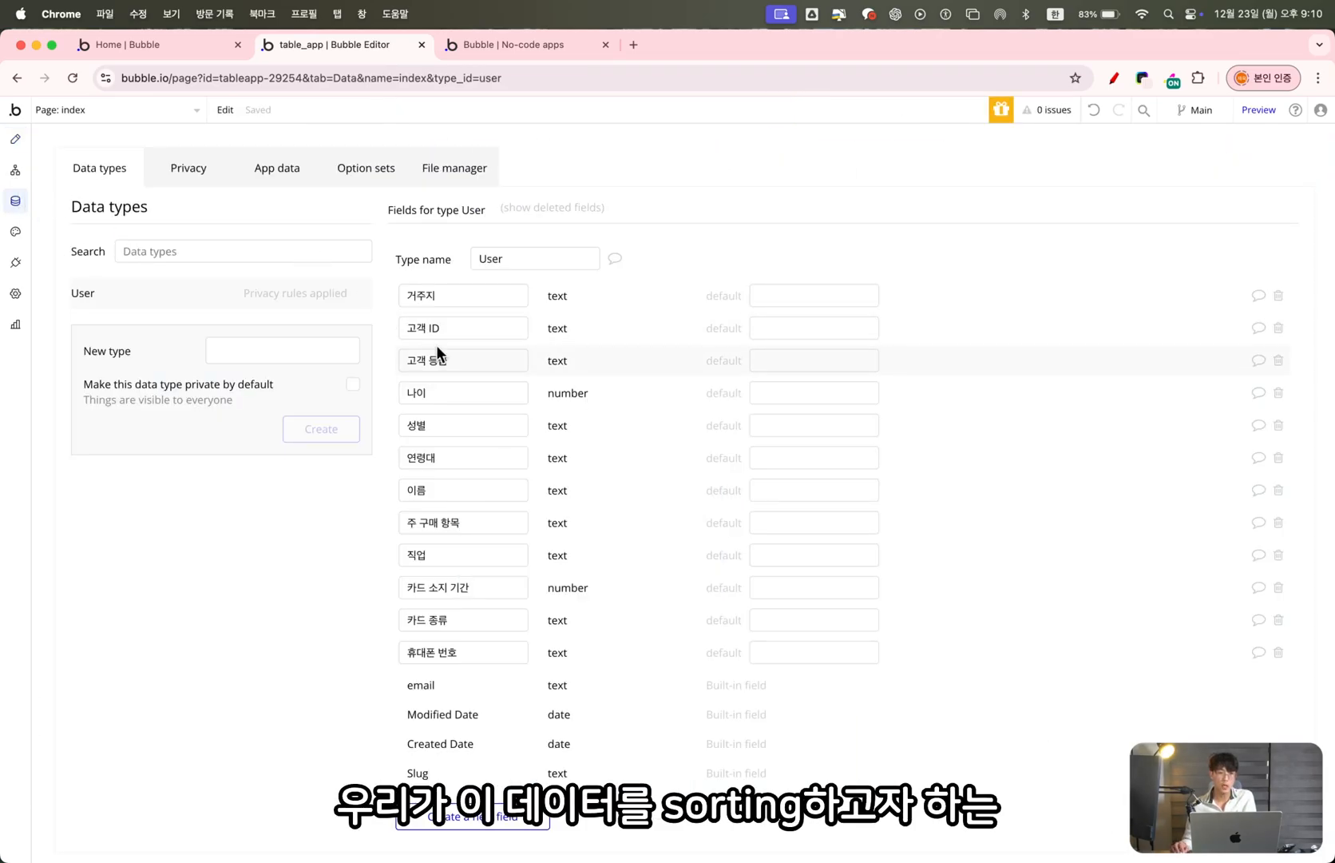
left_click(448, 368)
left_click(443, 391)
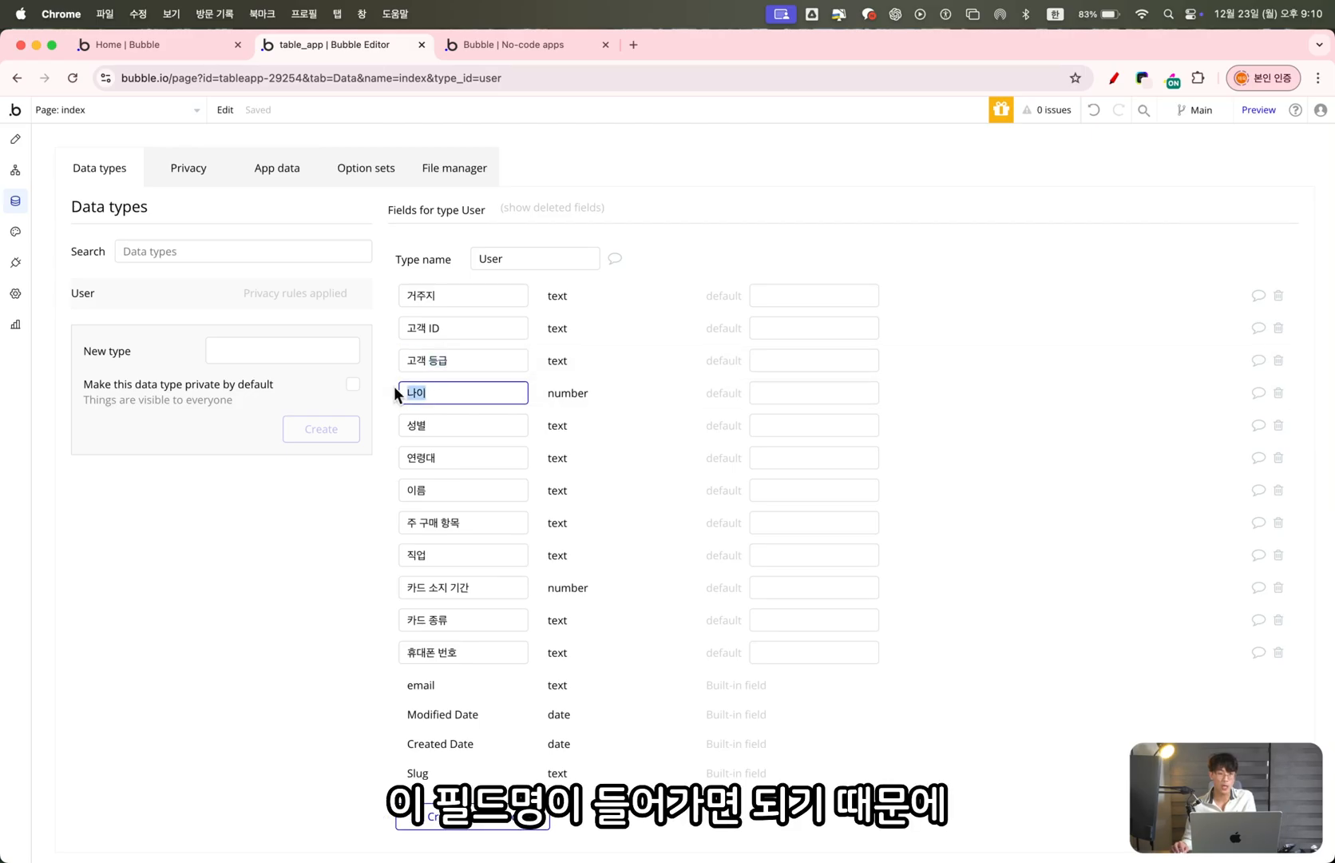
left_click(397, 429)
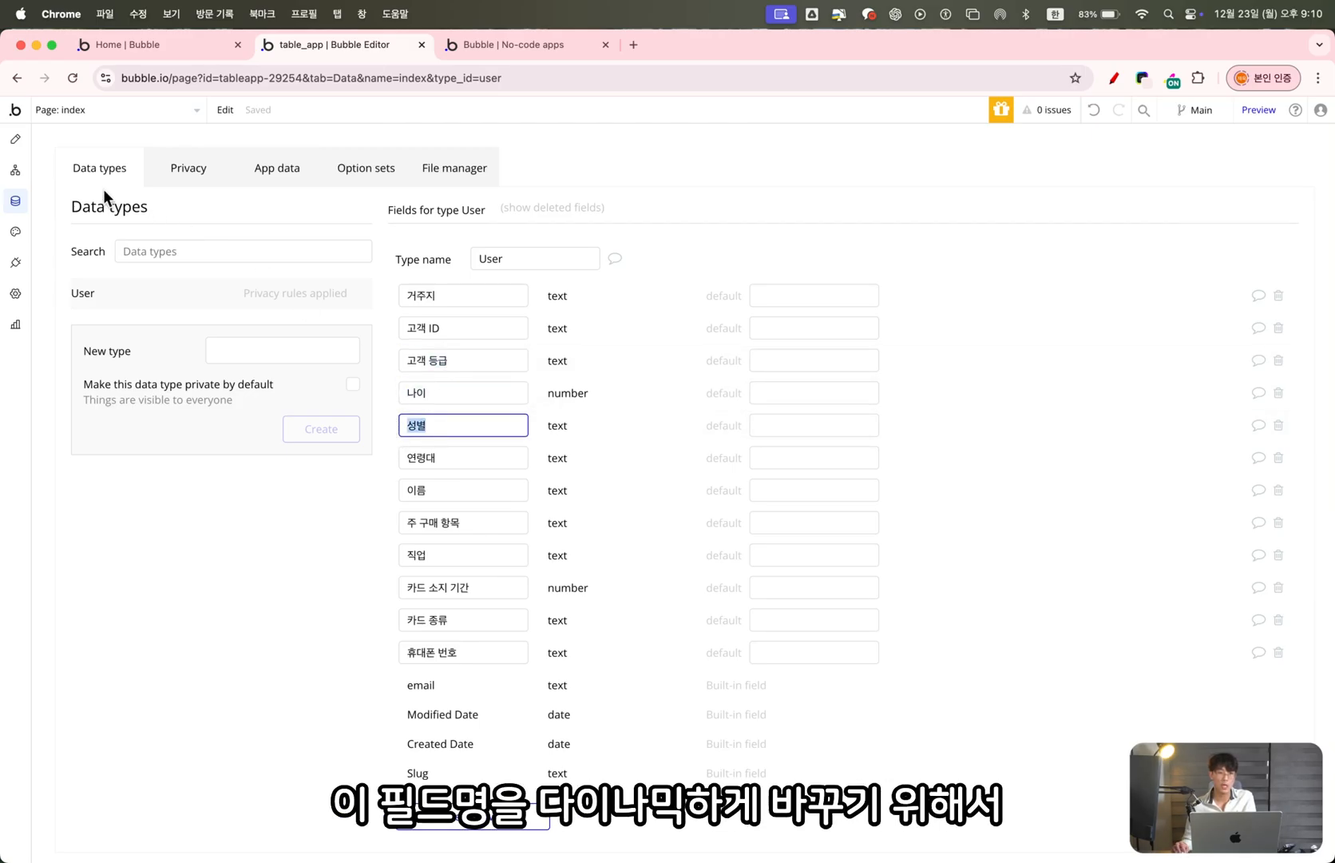
left_click(369, 167)
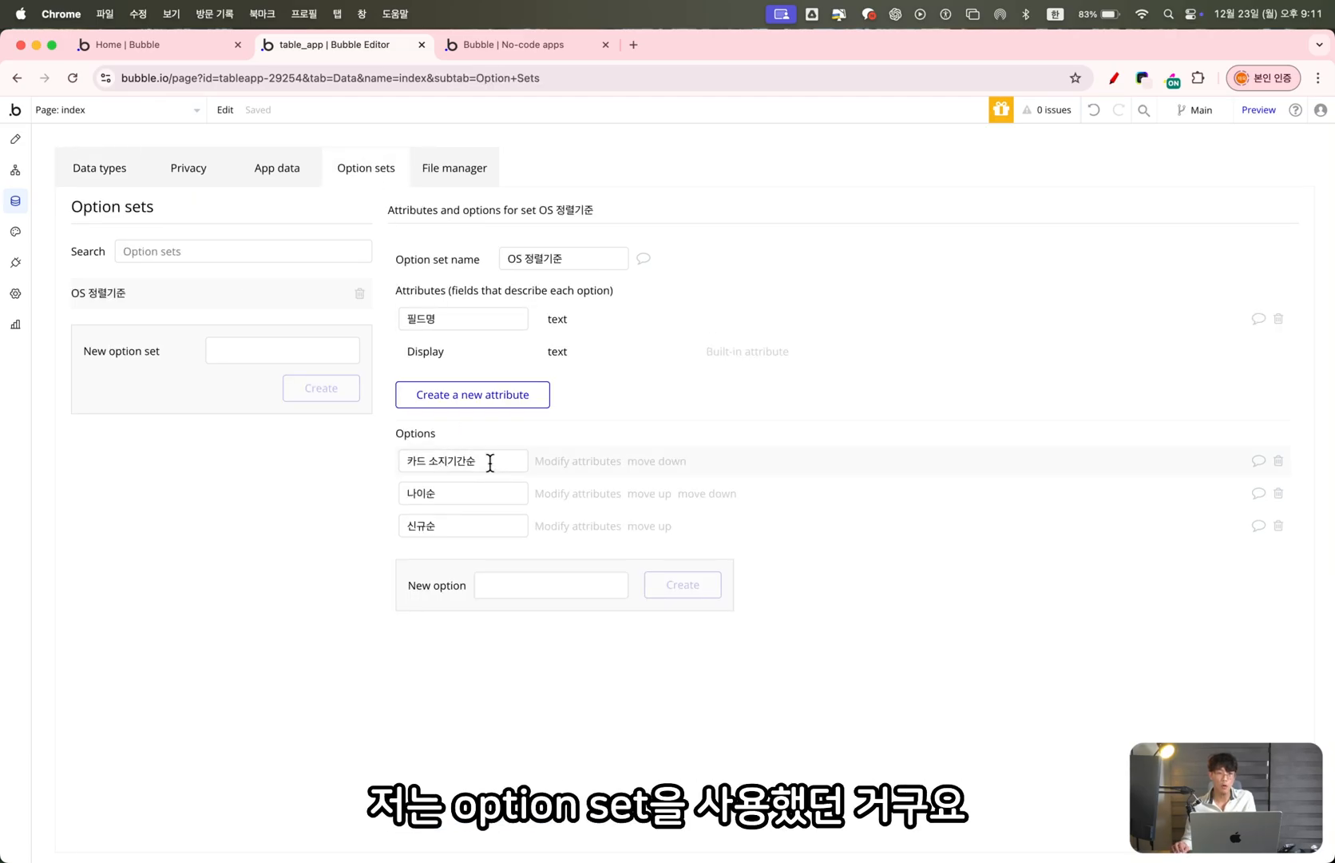
Go through the options 카드 소지기간순, 나이순 and 신규순 of the OS 정렬기준 option set, and return to the page design
left_click_drag(490, 463, 415, 457)
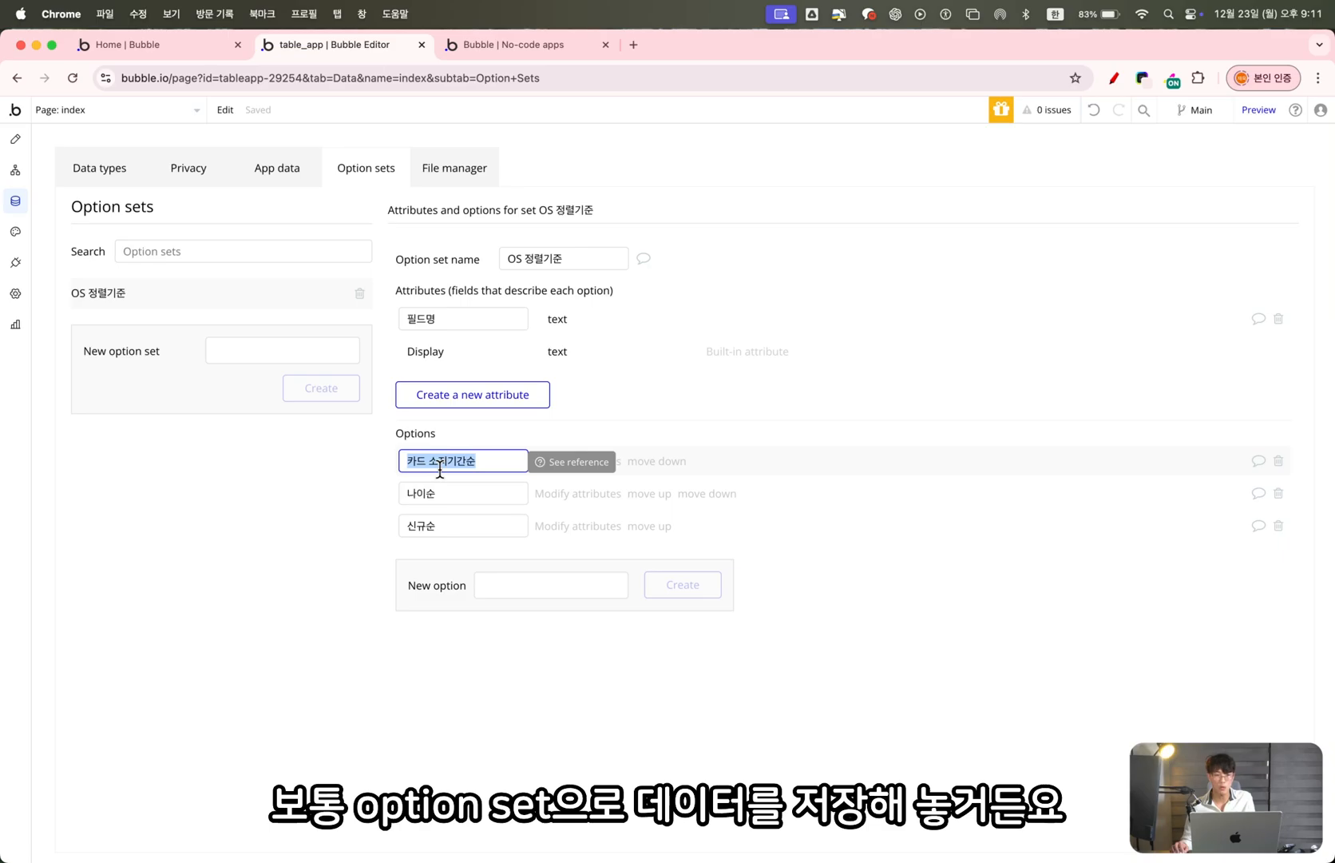
key("Tab")
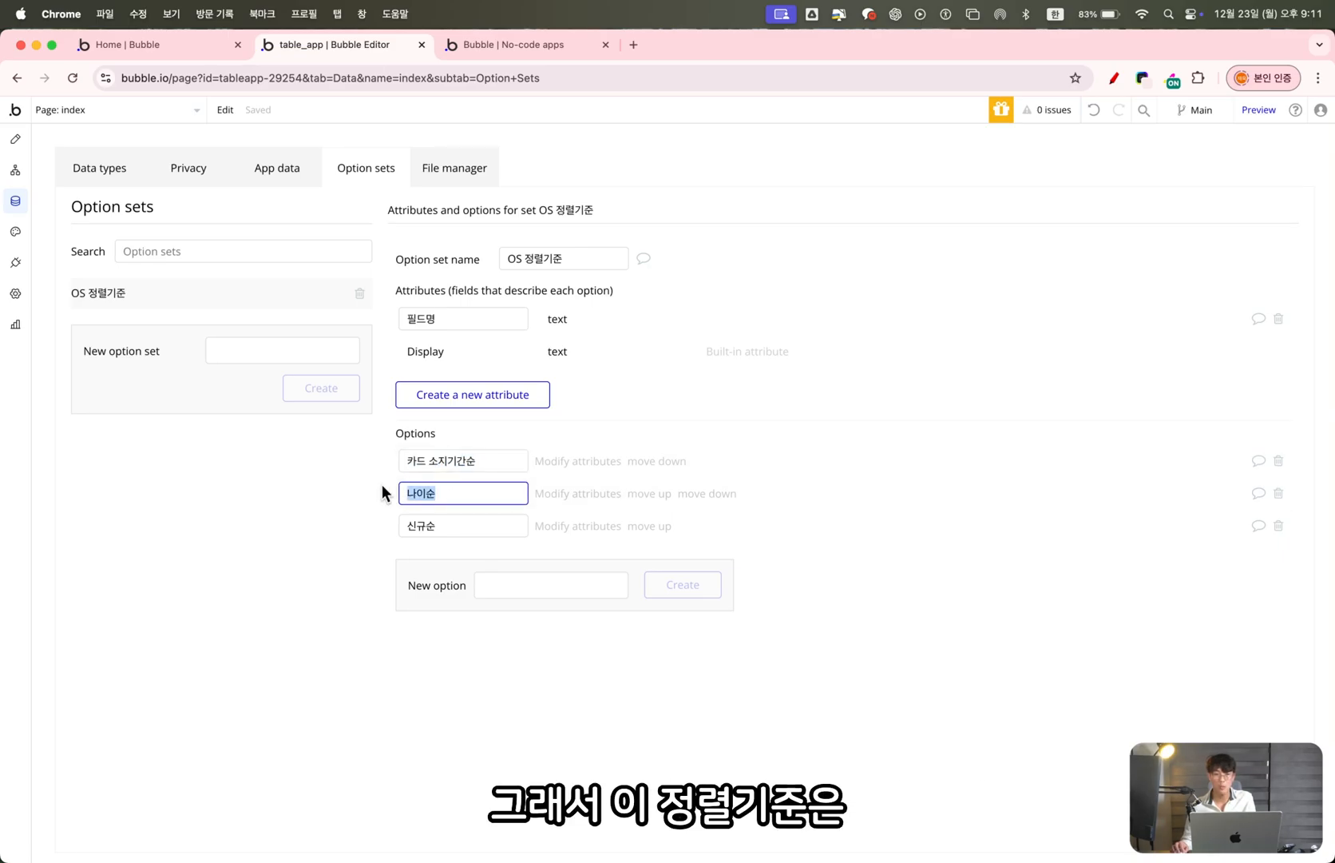
key("Tab")
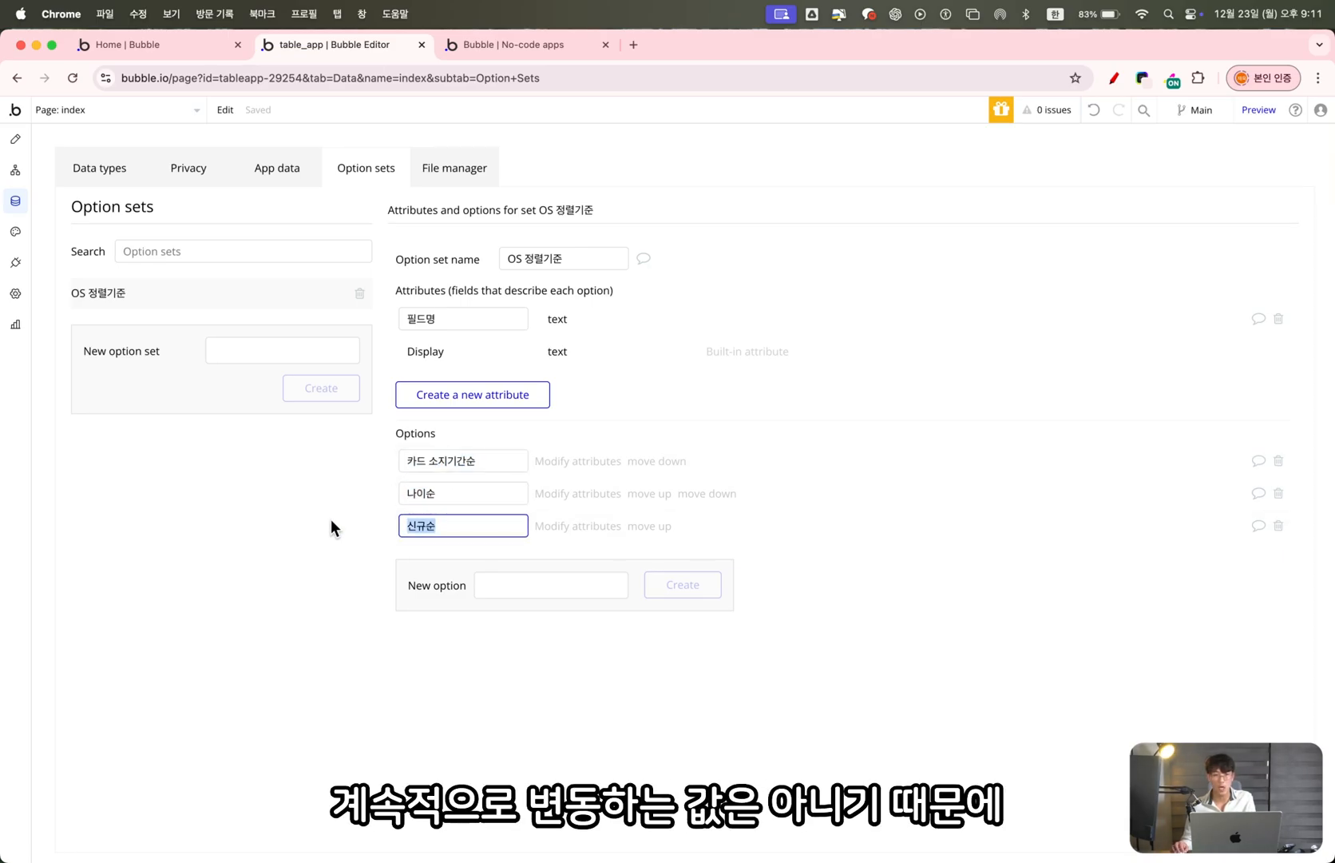
left_click(16, 141)
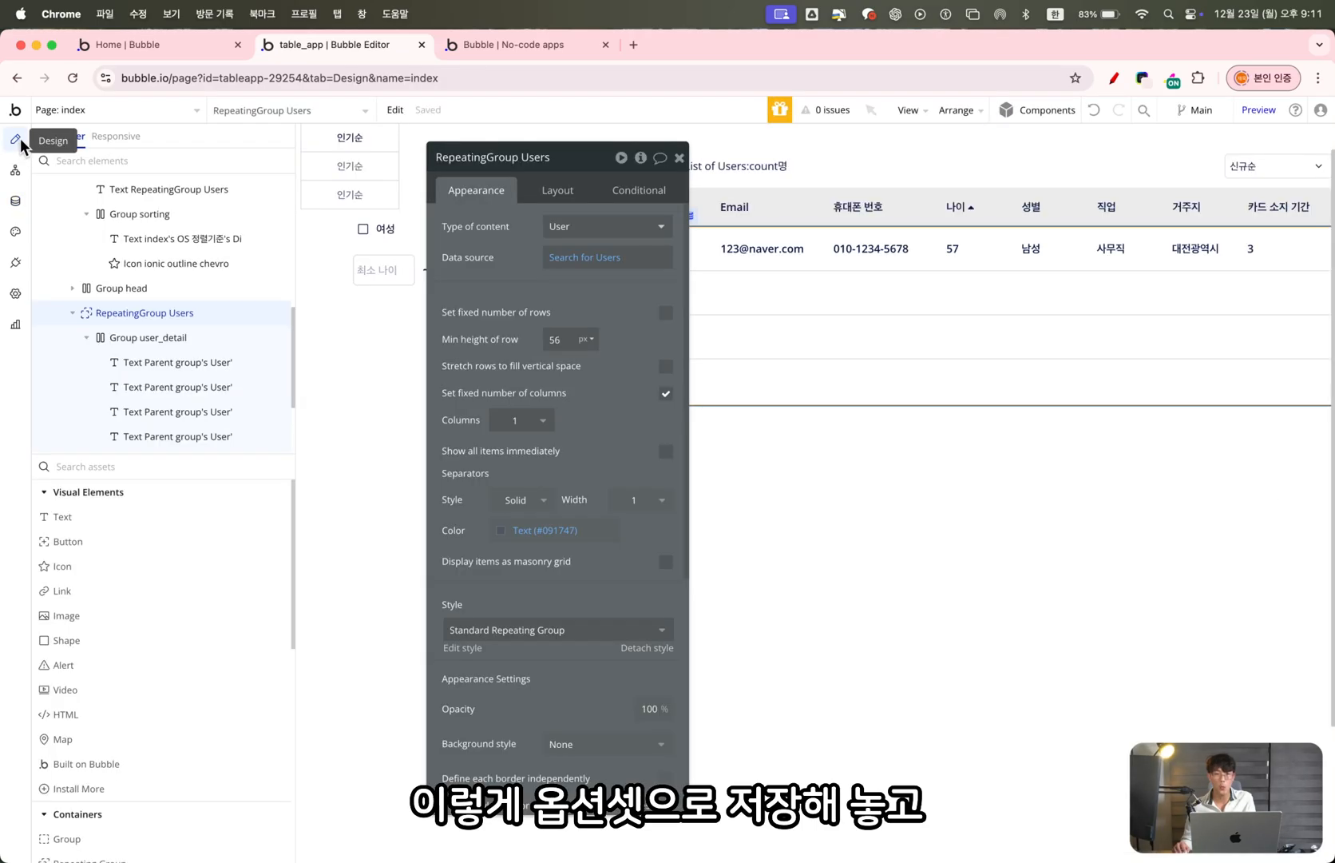
Switch to the test page and check the row order by sorting the table by 나이순 and 신규순
left_click(511, 45)
left_click(1111, 147)
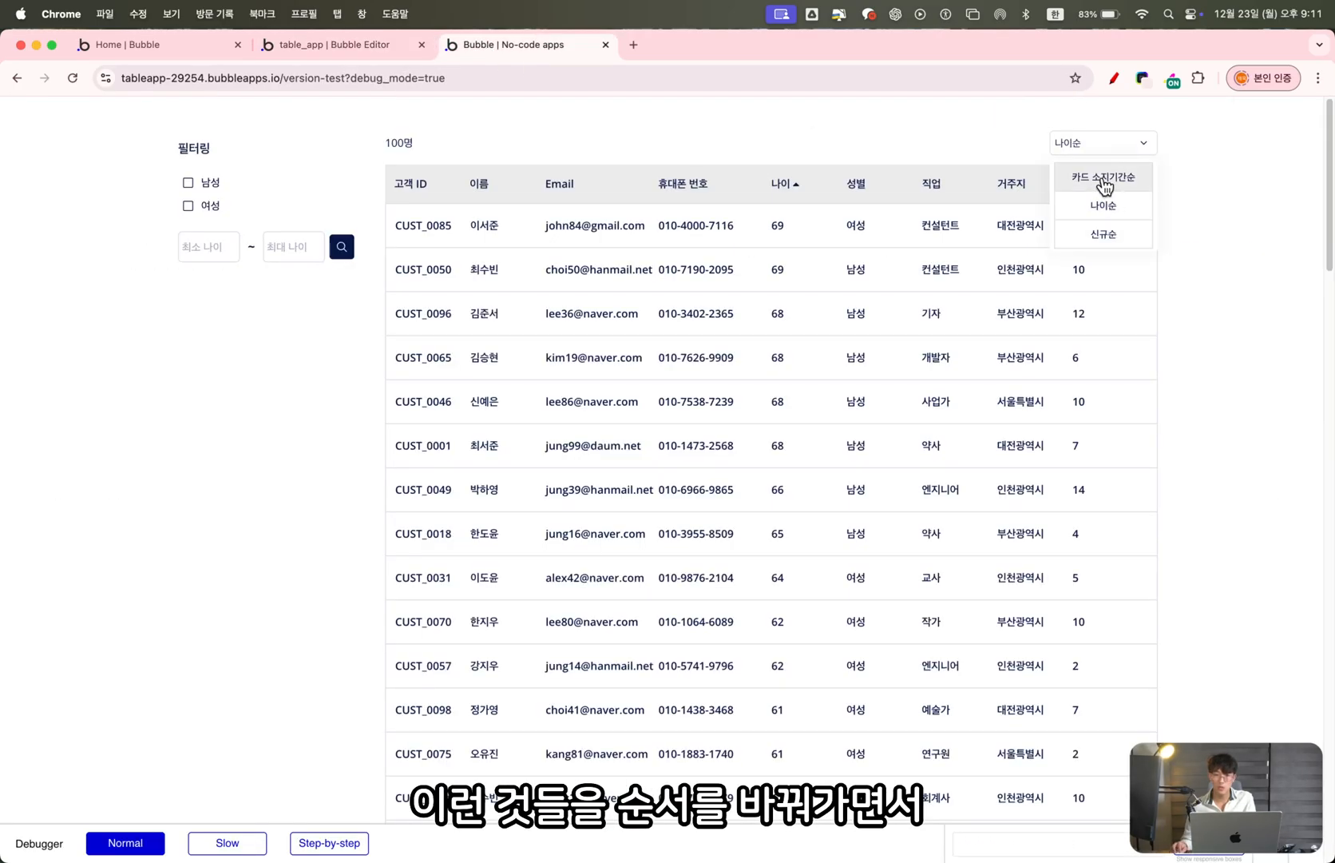
left_click(1096, 212)
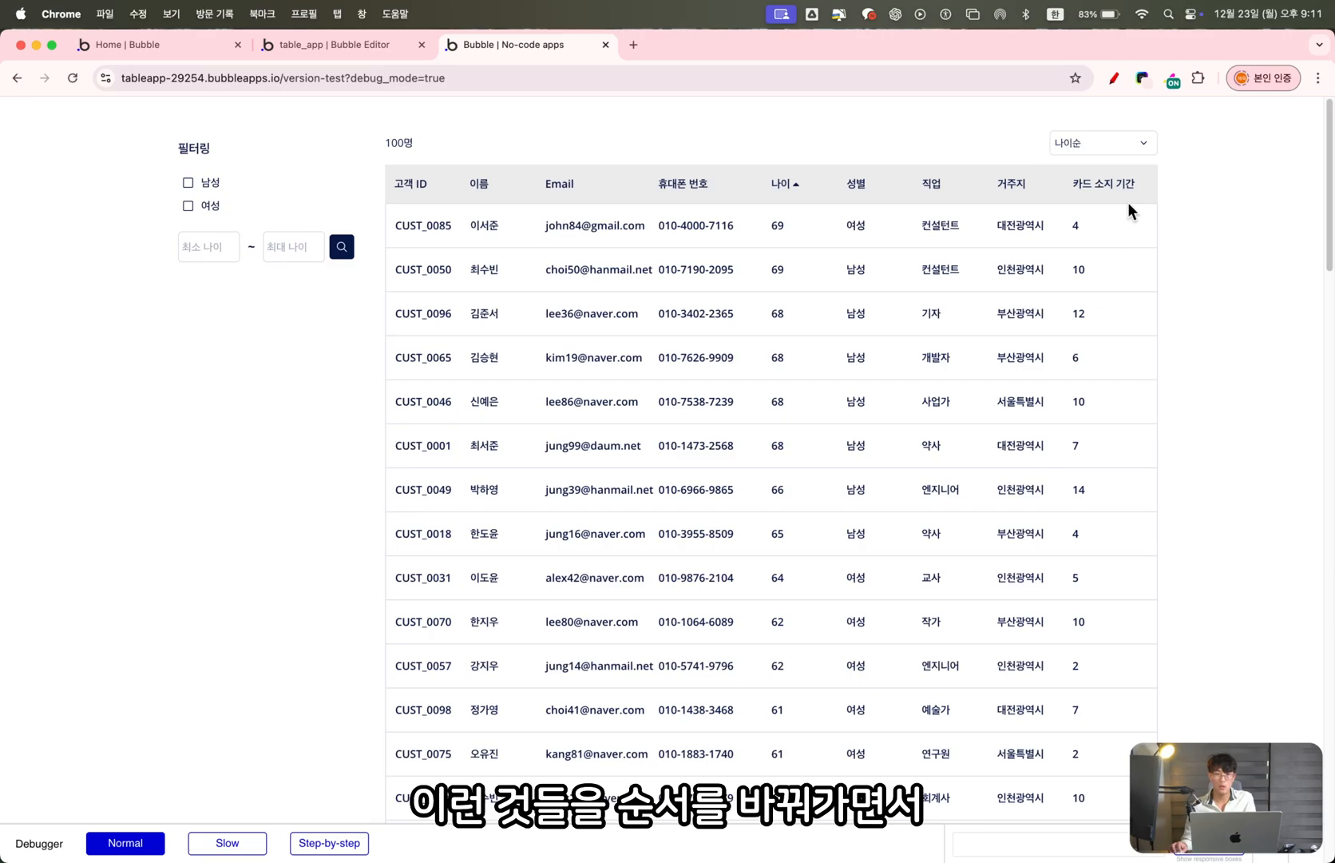
left_click(1108, 148)
left_click(1096, 238)
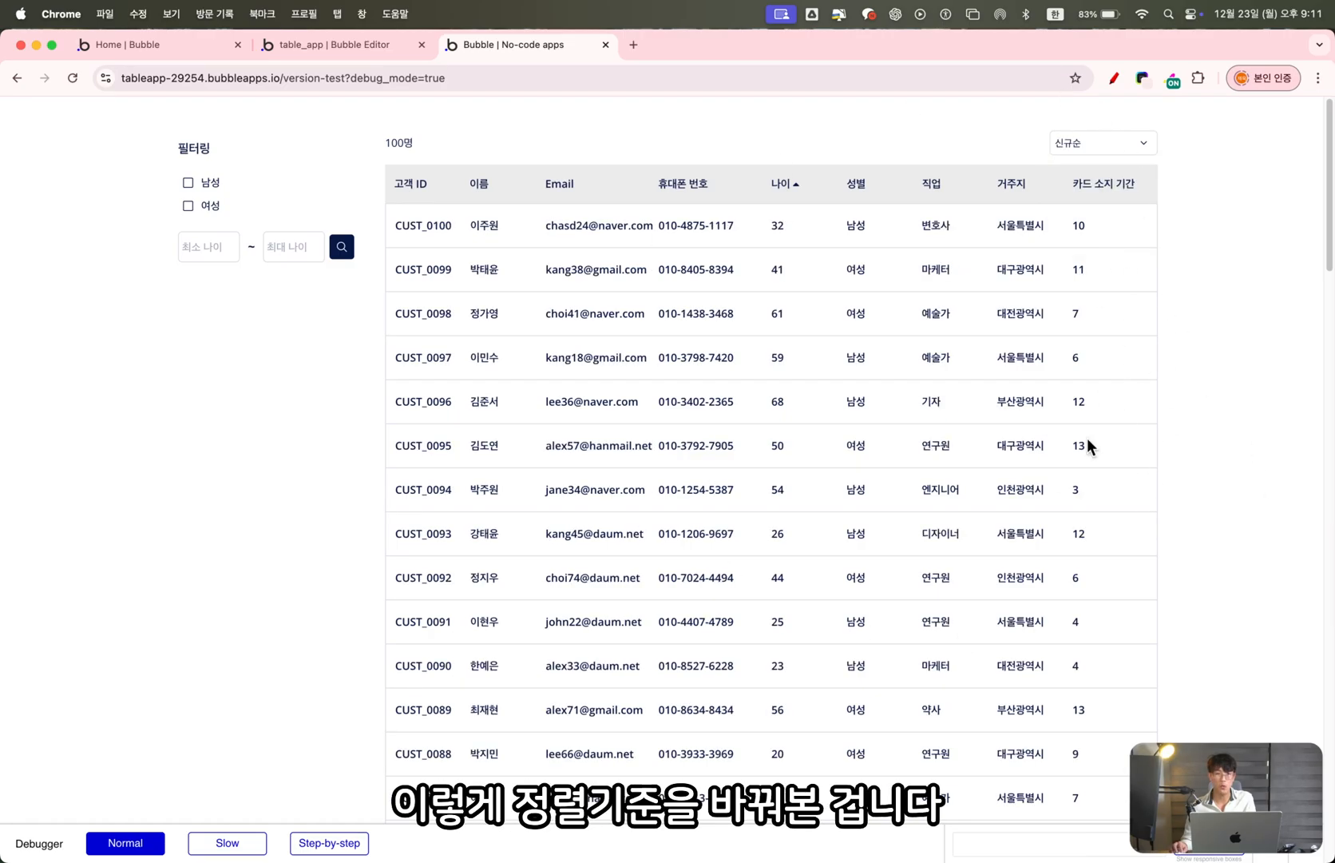